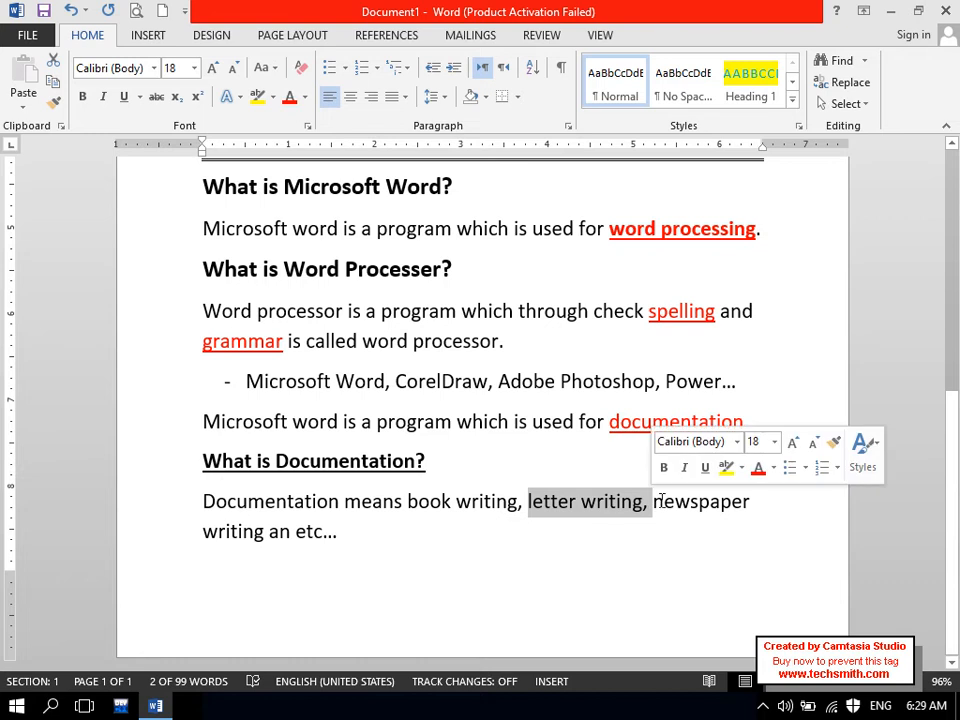
drag(725, 503, 740, 505)
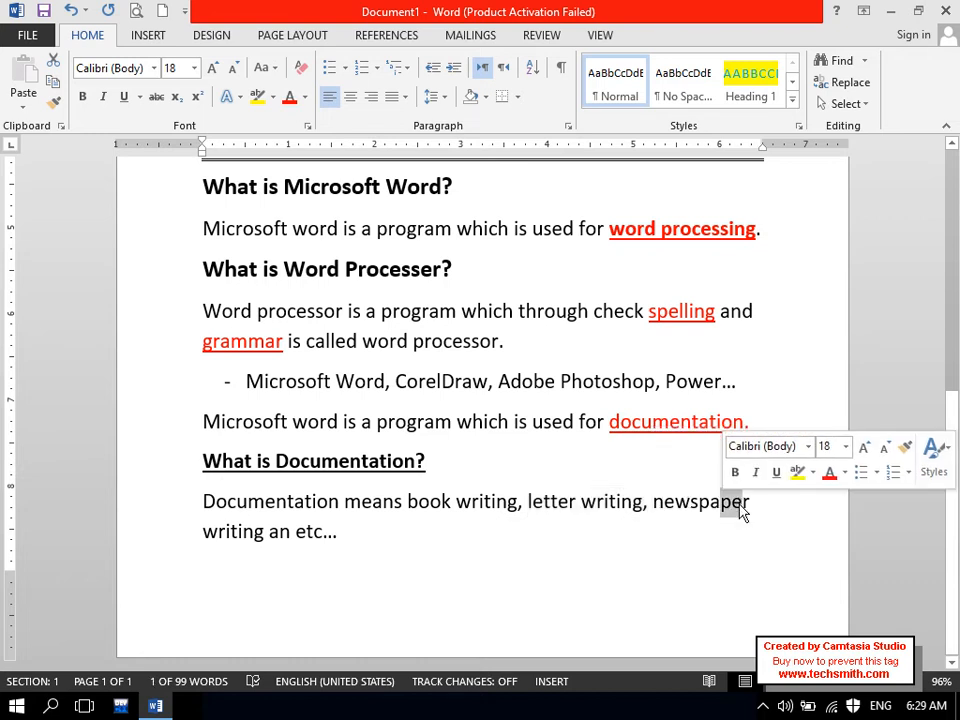
click(448, 551)
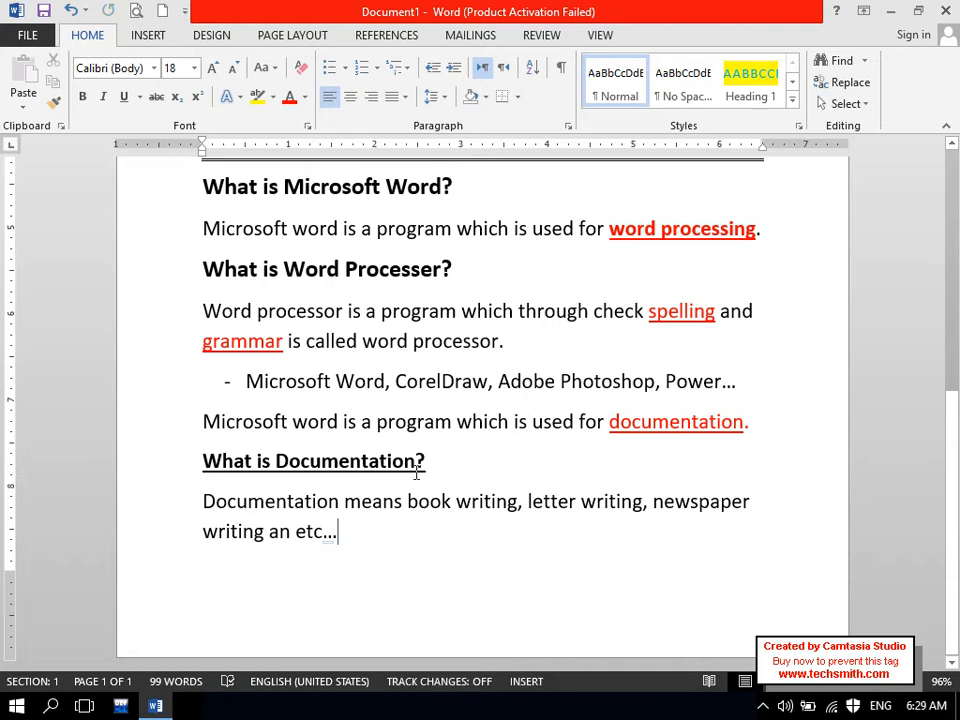
drag(432, 462, 285, 460)
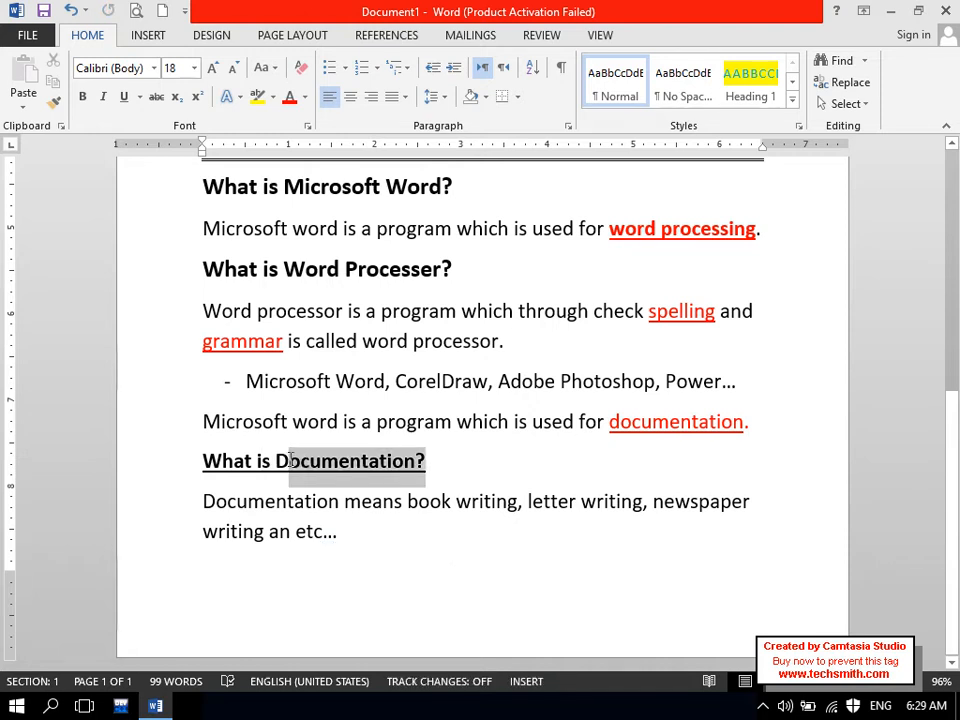
click(390, 557)
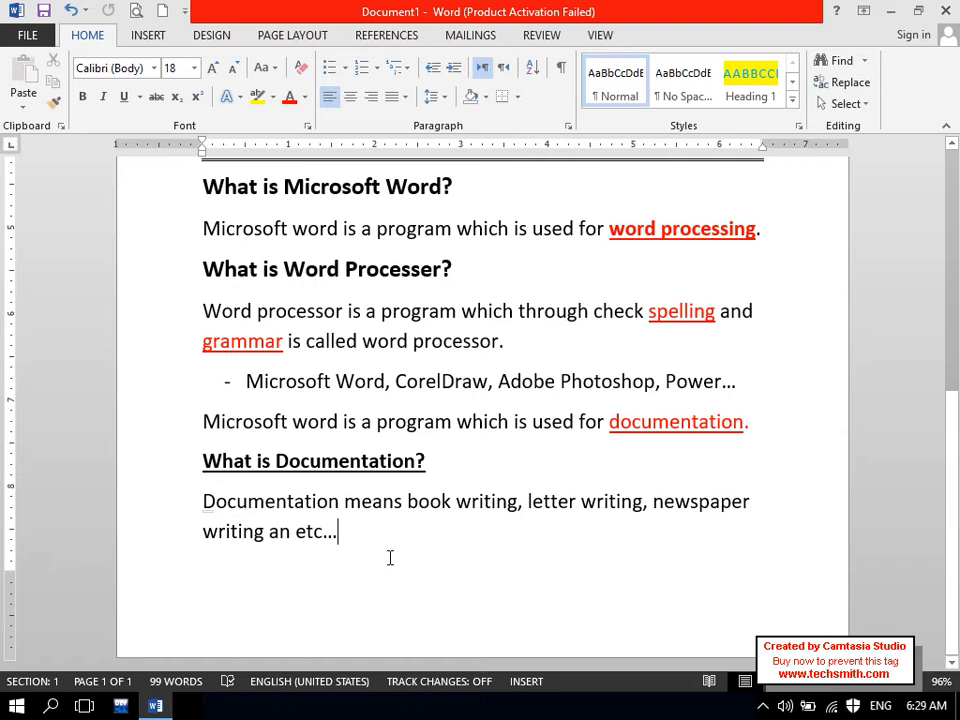
- Insert a page break and type 'collection of pages is called document.' as the new page's first line
key(ctrl+Return)
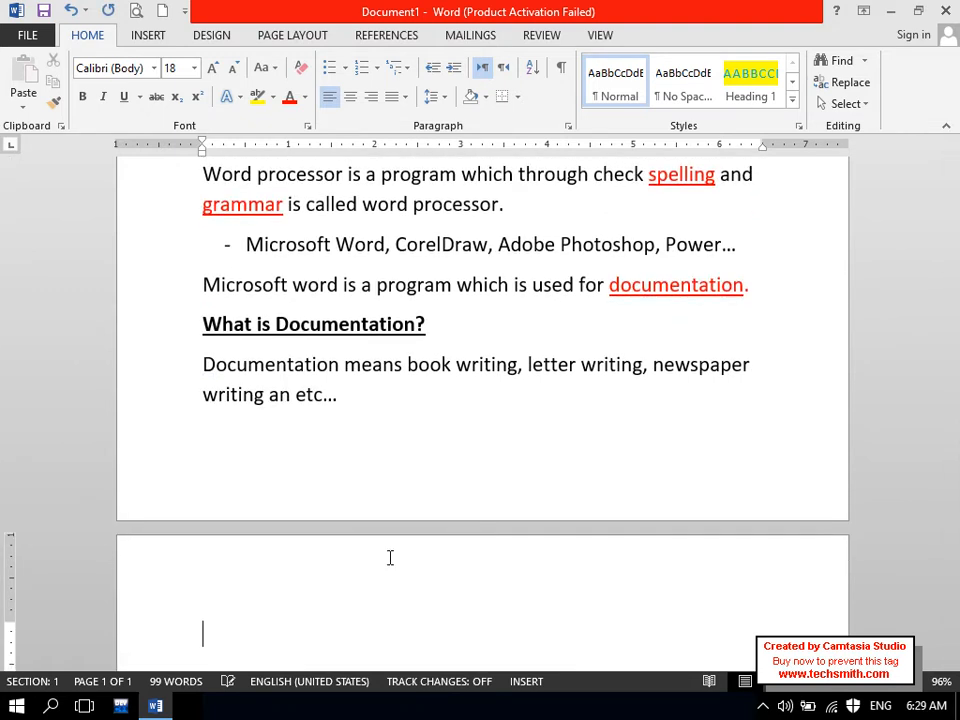
text(collectio)
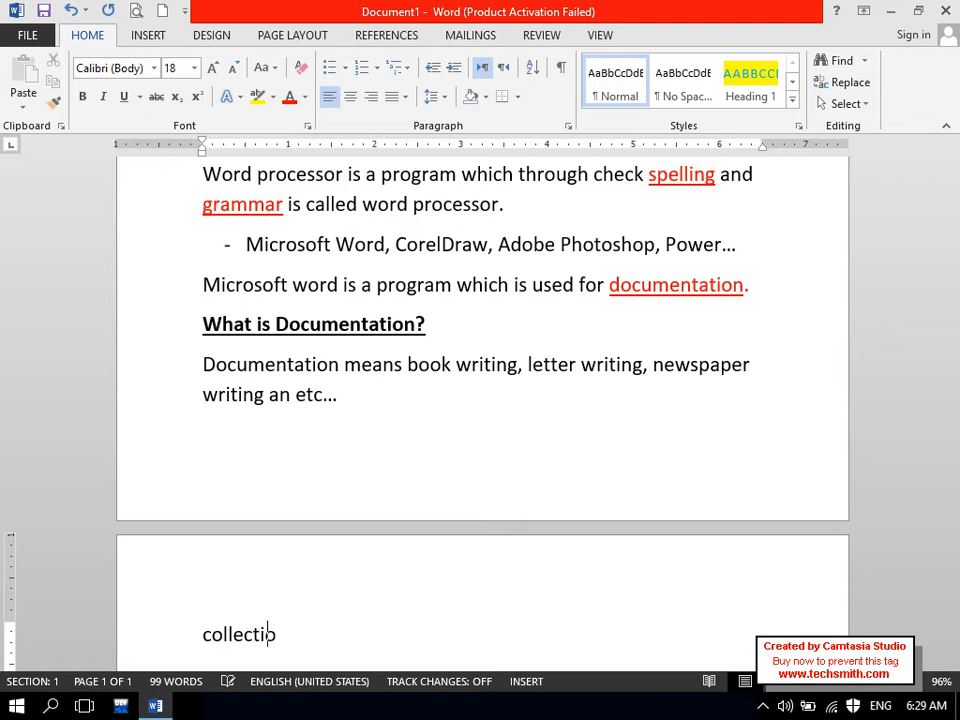
text(n of pages is )
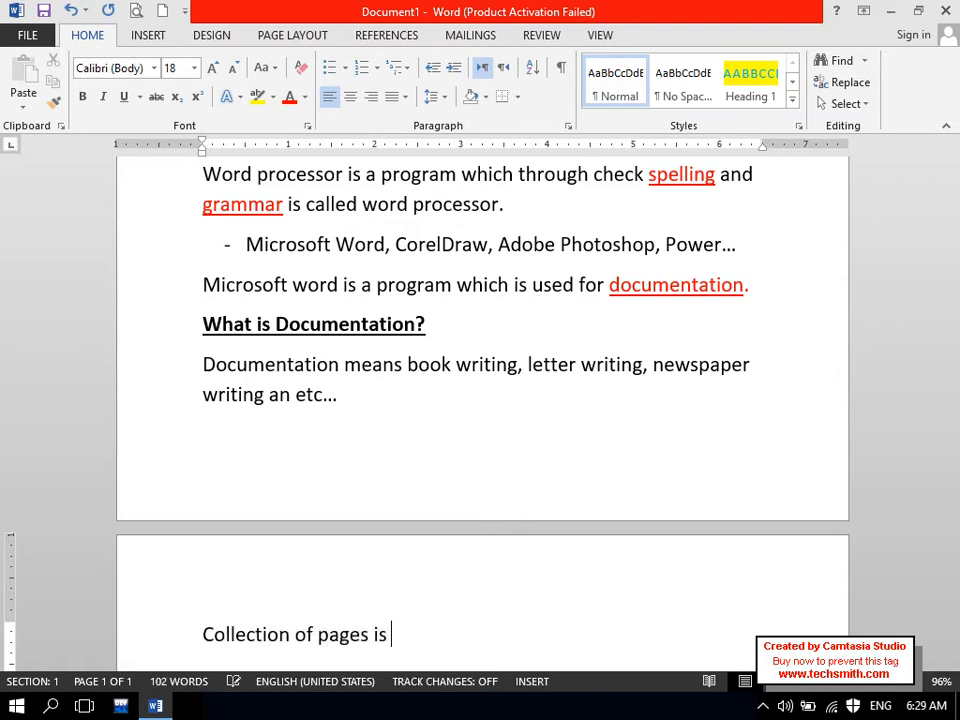
text(called document.)
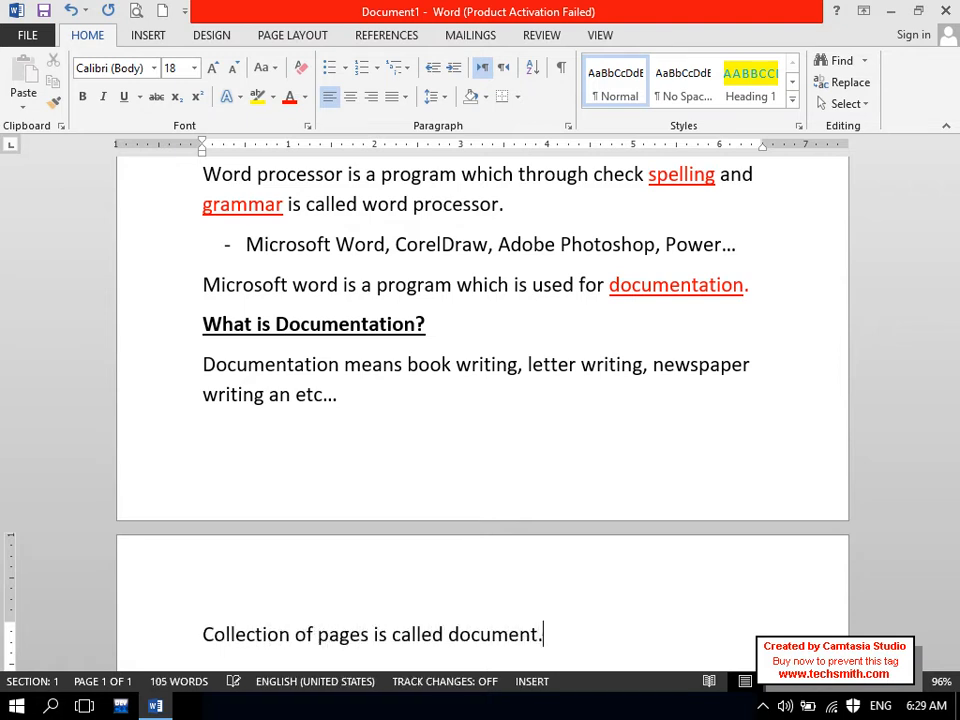
key(Return)
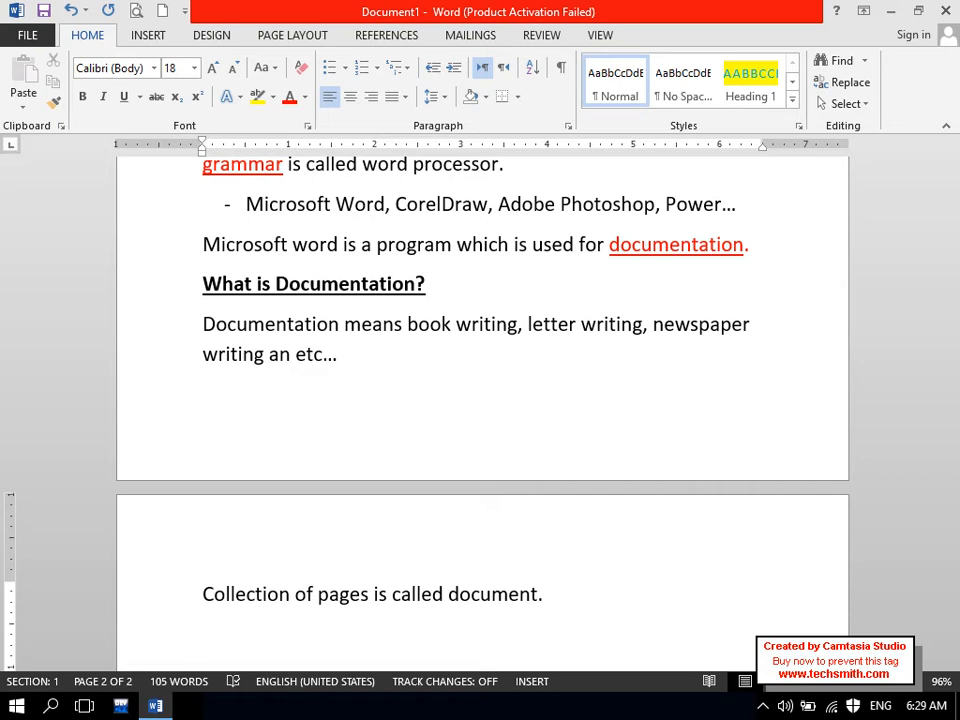
click(521, 600)
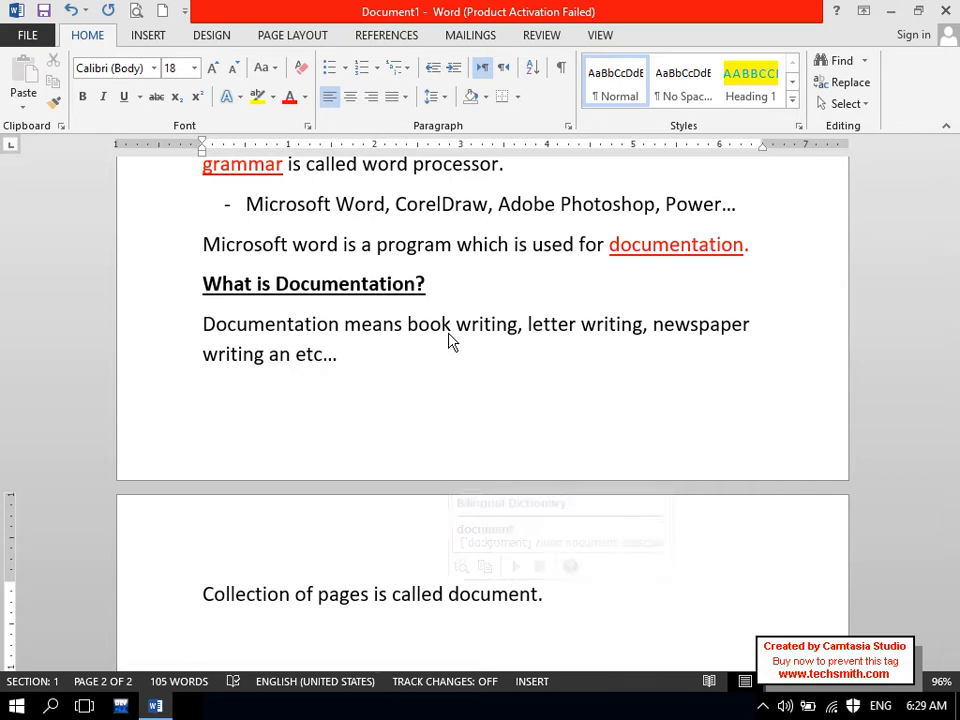
drag(415, 283, 336, 282)
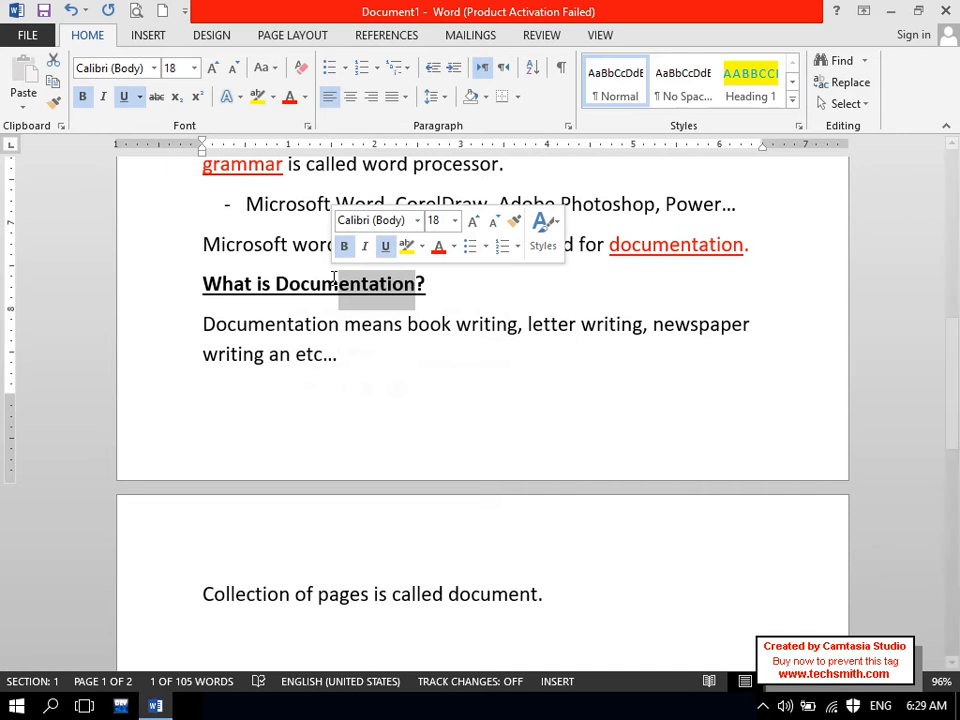
drag(957, 435, 955, 407)
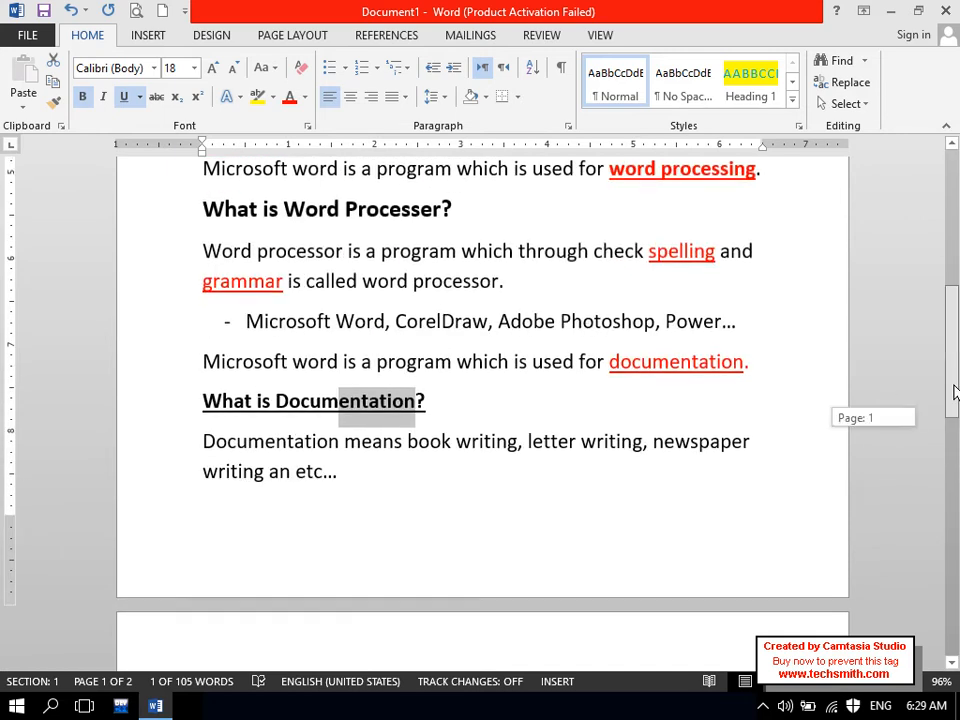
mouse_move(534, 440)
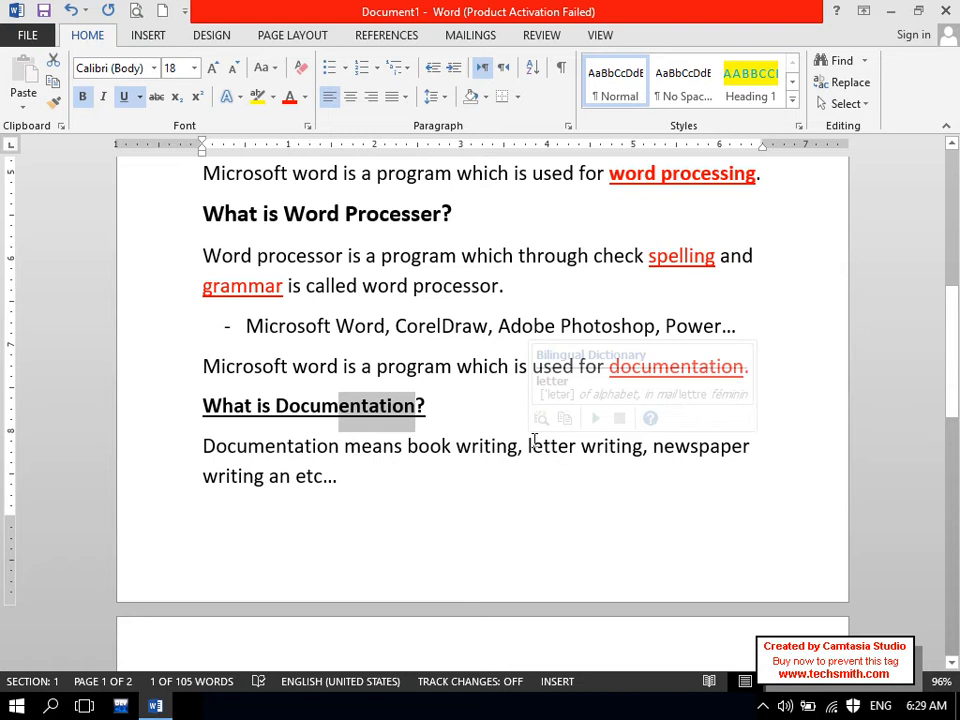
click(532, 442)
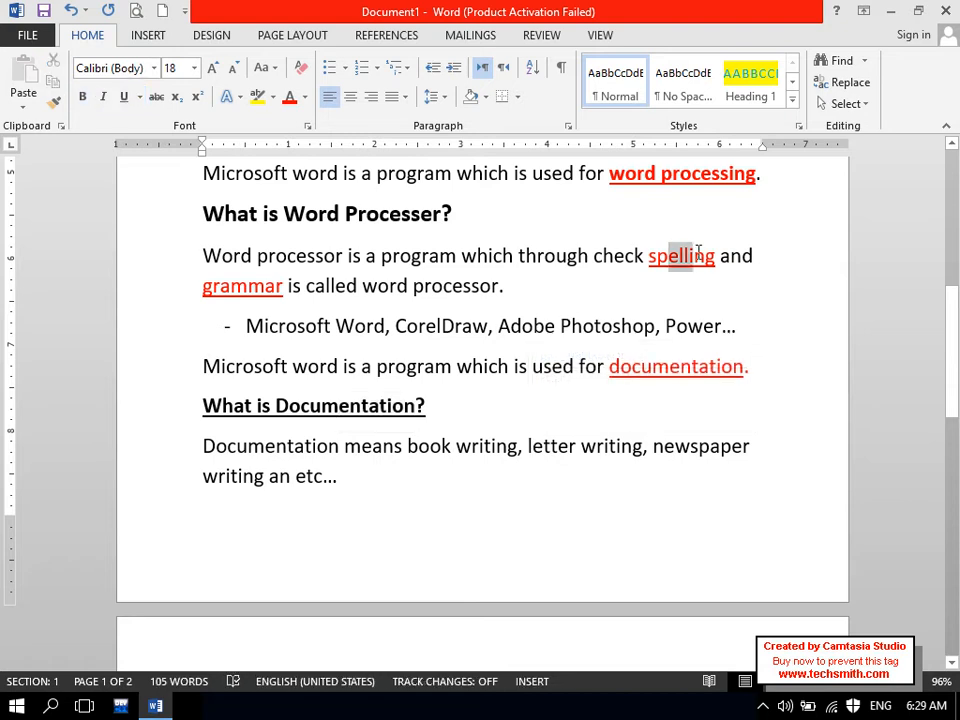
click(212, 285)
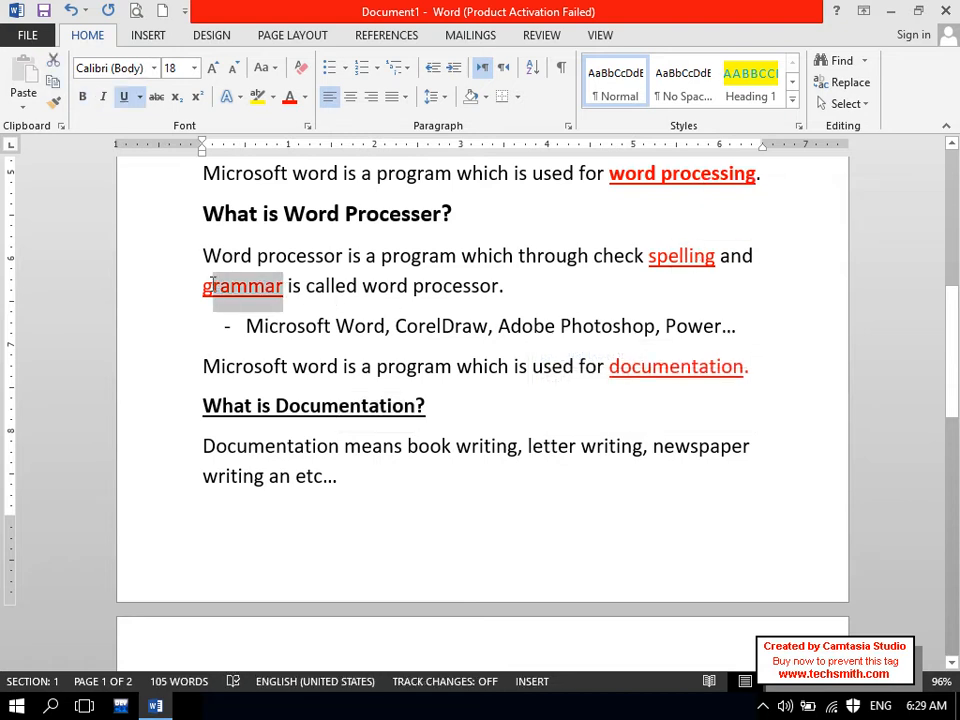
double_click(212, 285)
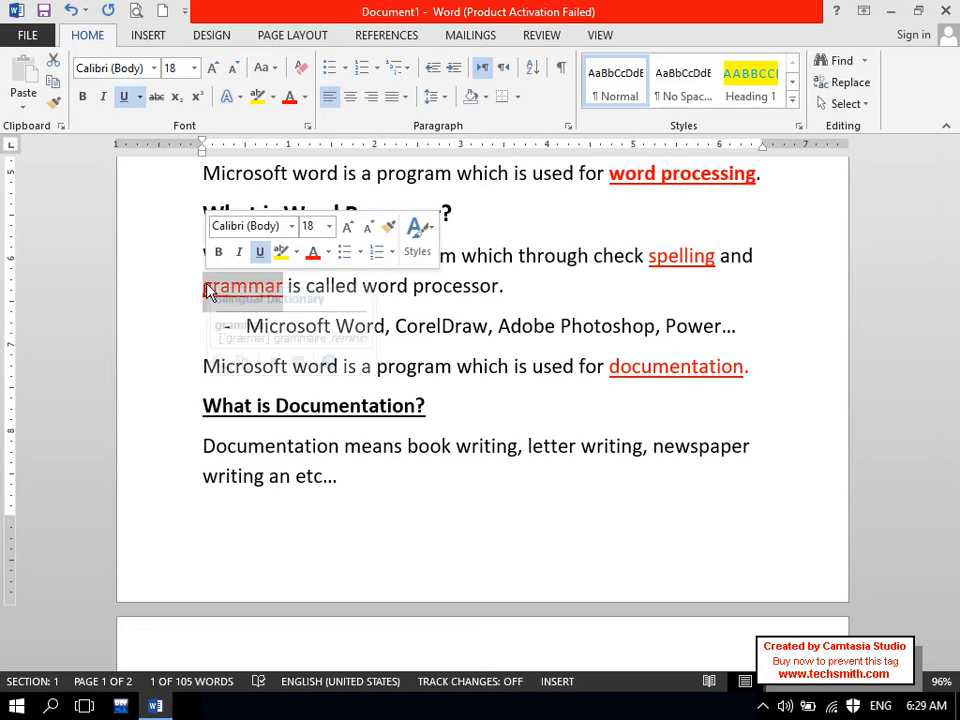
drag(956, 329, 957, 412)
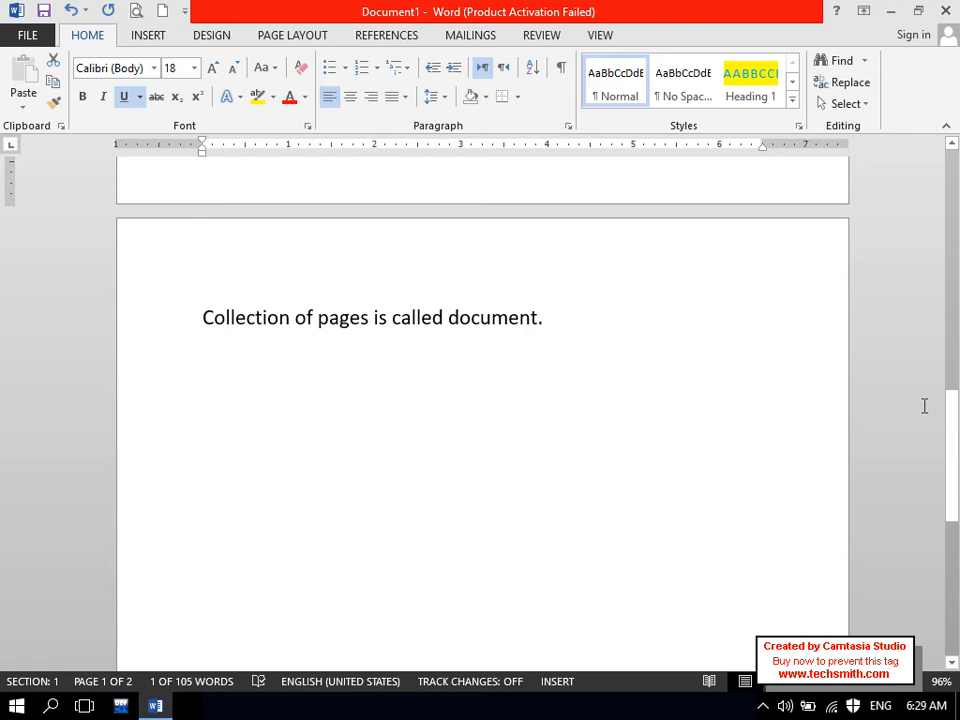
click(739, 358)
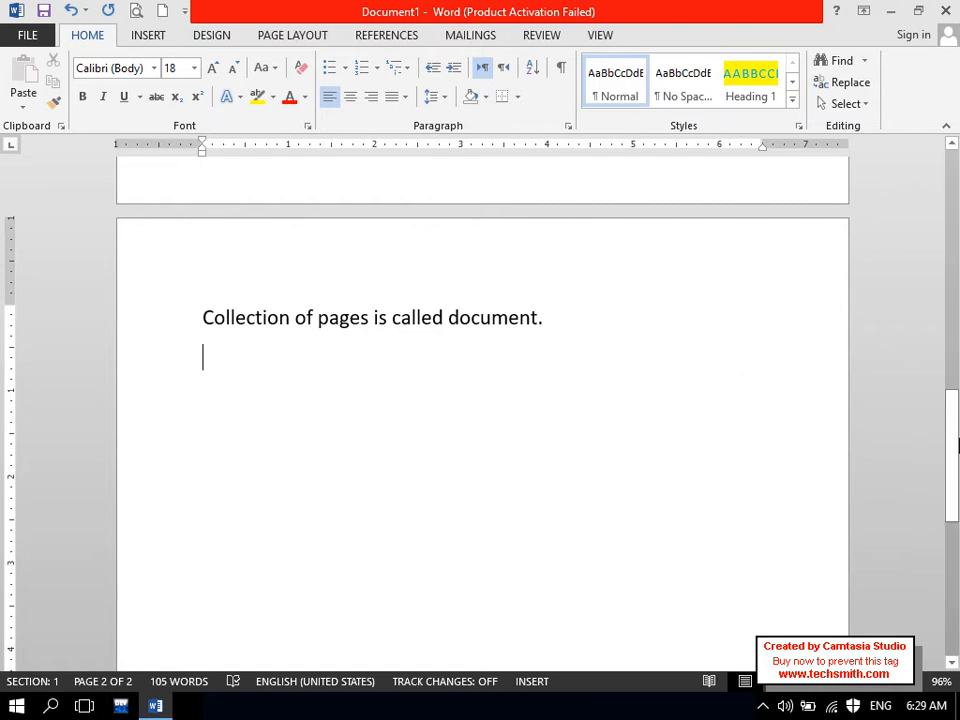
drag(957, 440, 957, 330)
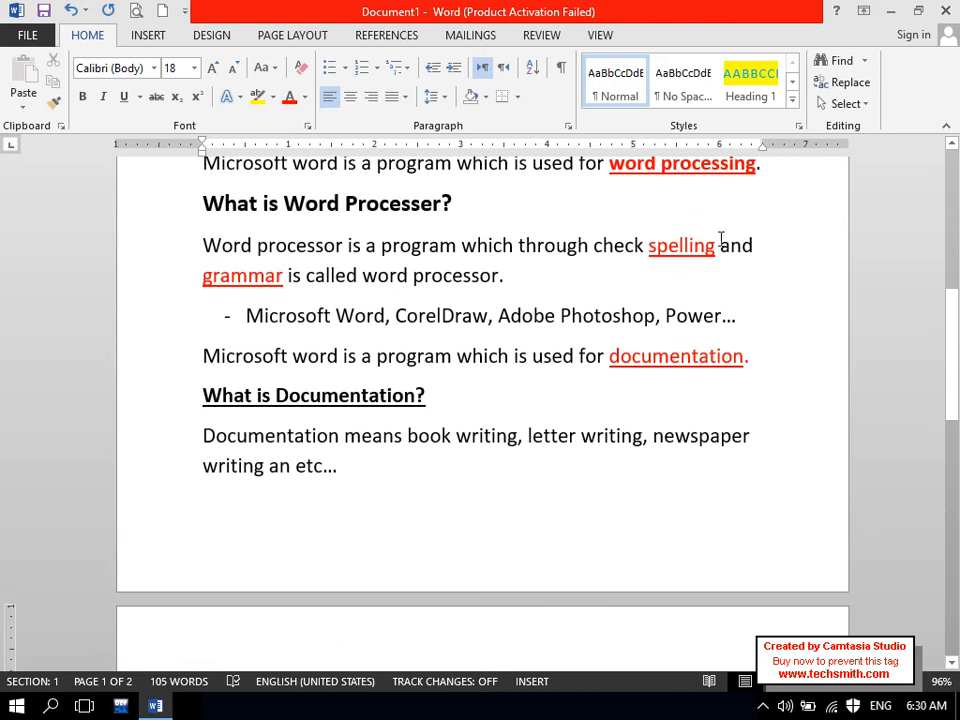
click(249, 274)
drag(952, 387, 955, 505)
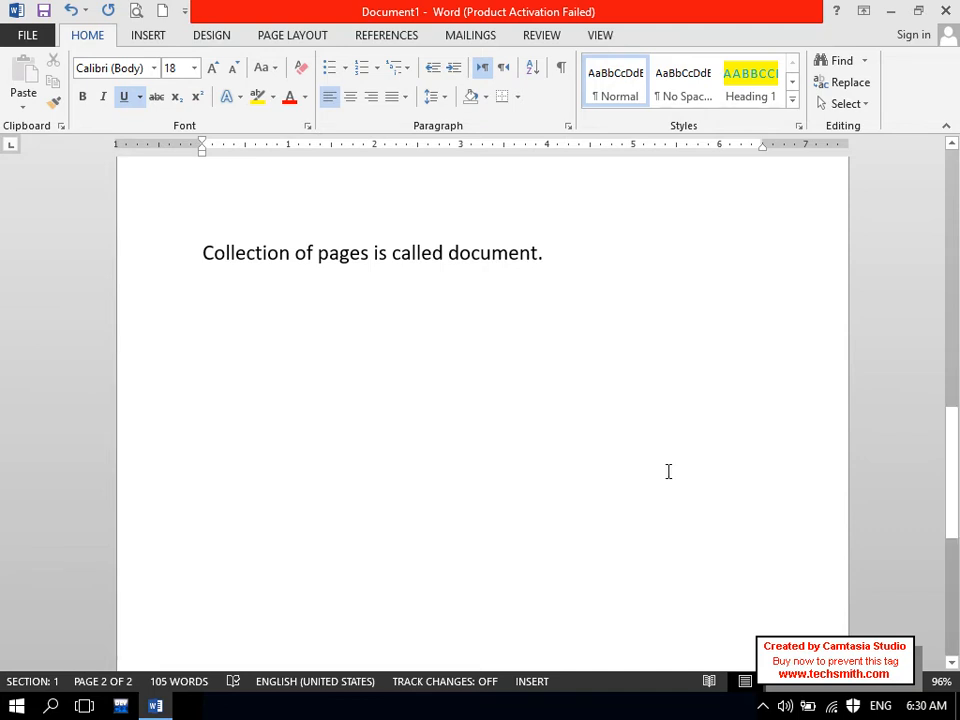
click(444, 353)
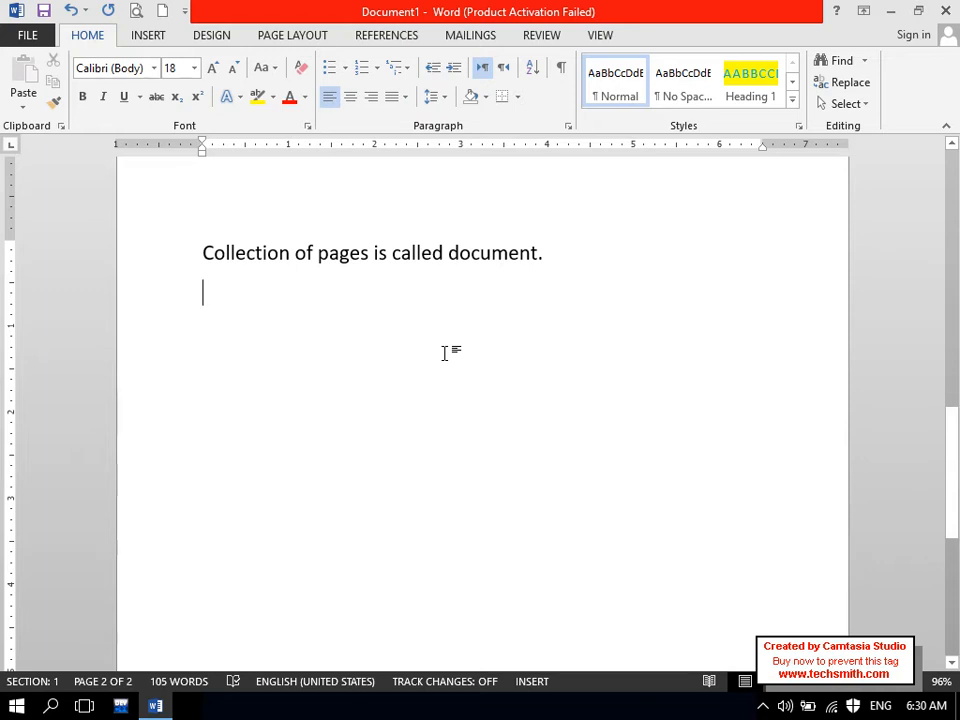
- Type 'Proofing:' and enlarge it to 24 pt with underline
text(Proofi)
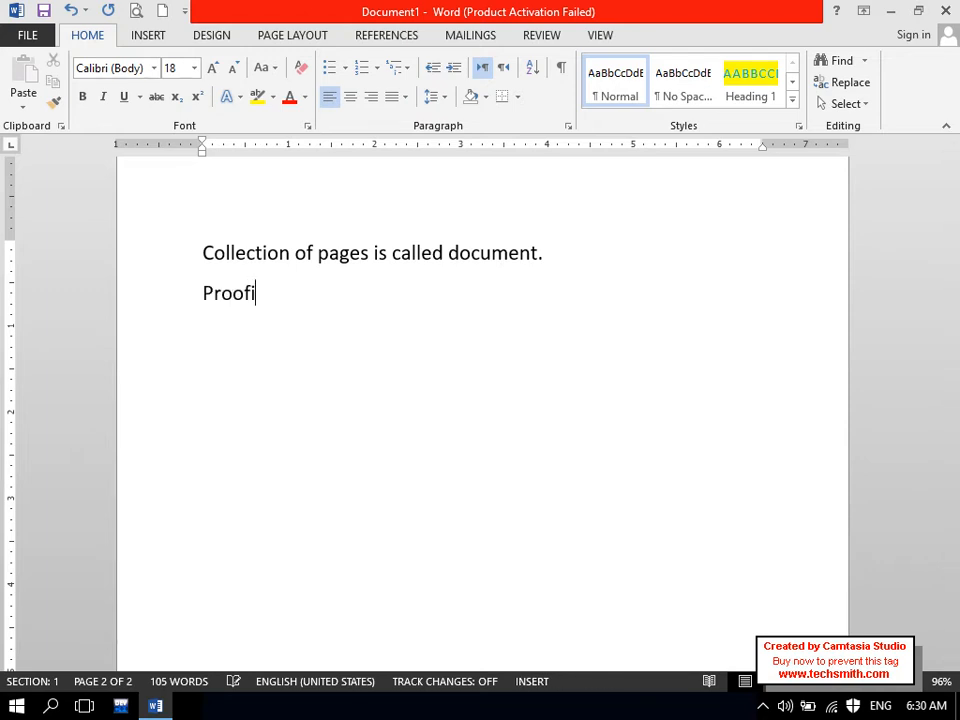
text(ng:)
key(Return)
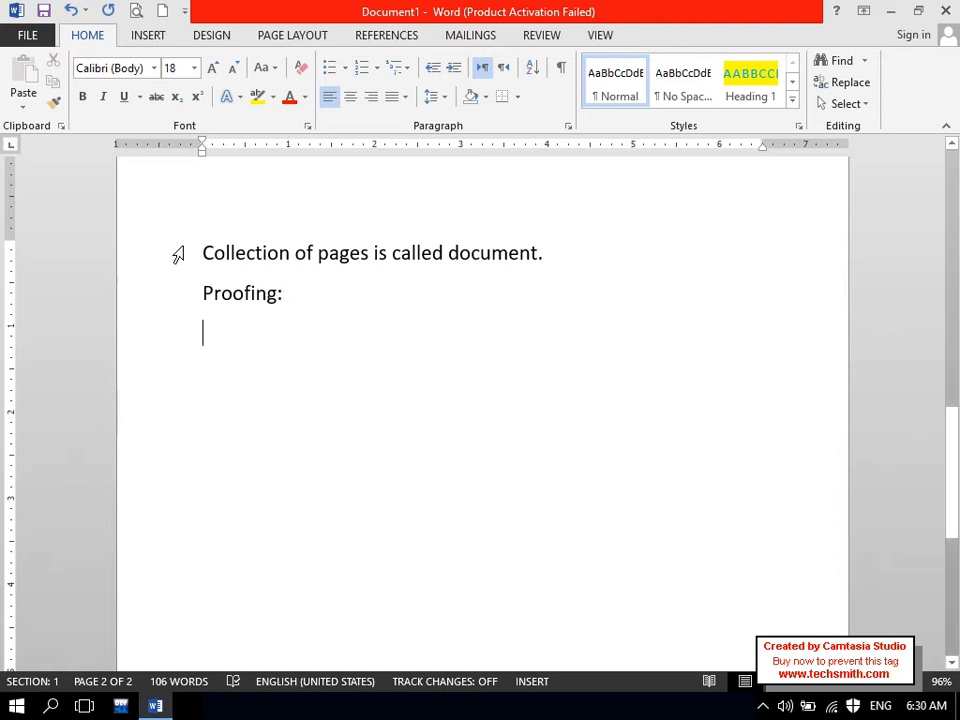
drag(294, 309, 195, 309)
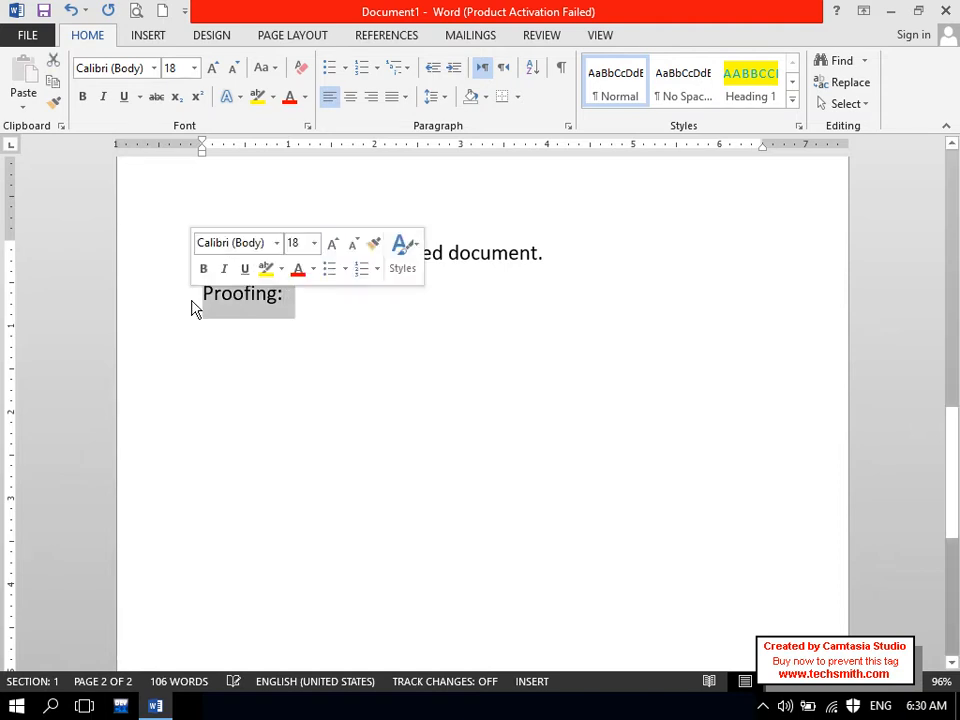
click(212, 68)
click(212, 68)
click(212, 68)
click(122, 99)
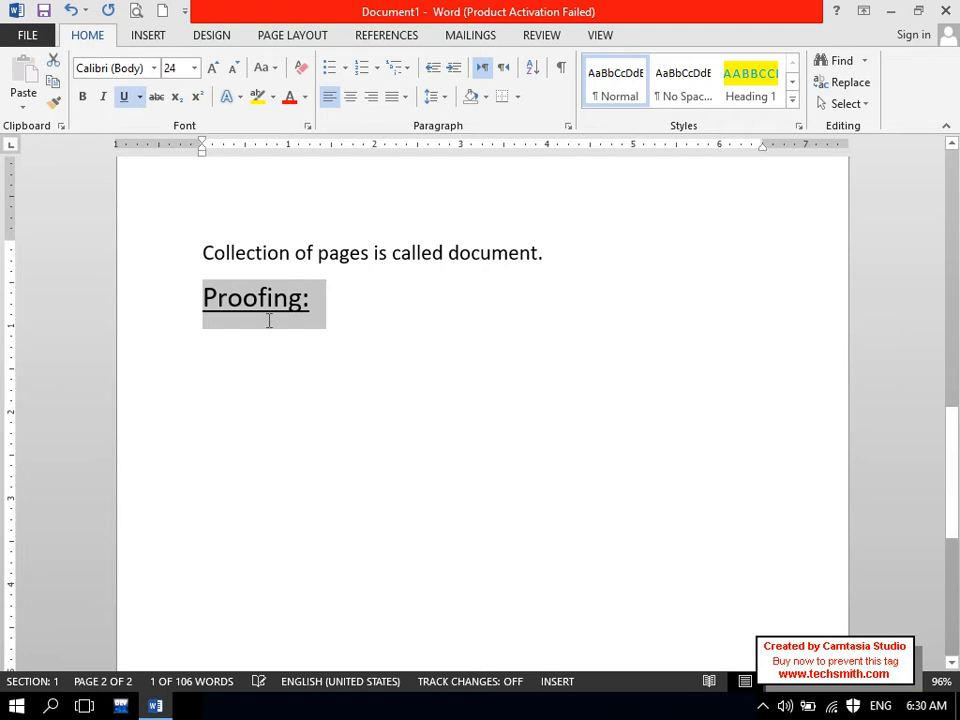
click(270, 349)
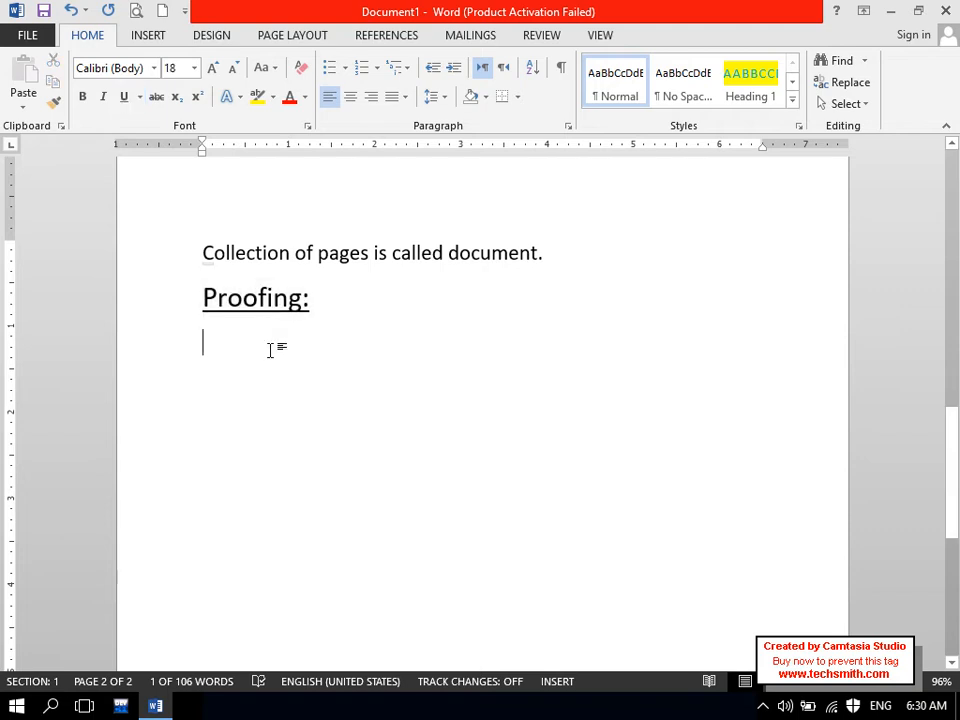
- Add 'Dictionary' after 'Proofing:', correcting the misspelled 'Dictionry', then start a new line
click(355, 316)
key(ctrl+u)
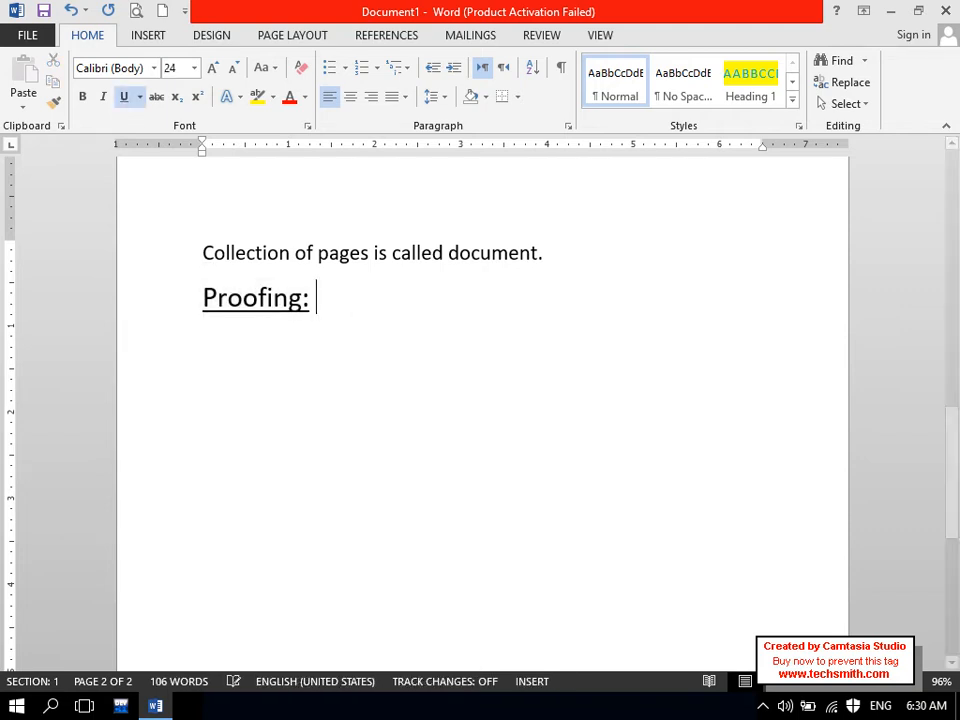
key(Caps_Lock)
text(D)
key(Caps_Lock)
text(ictionry)
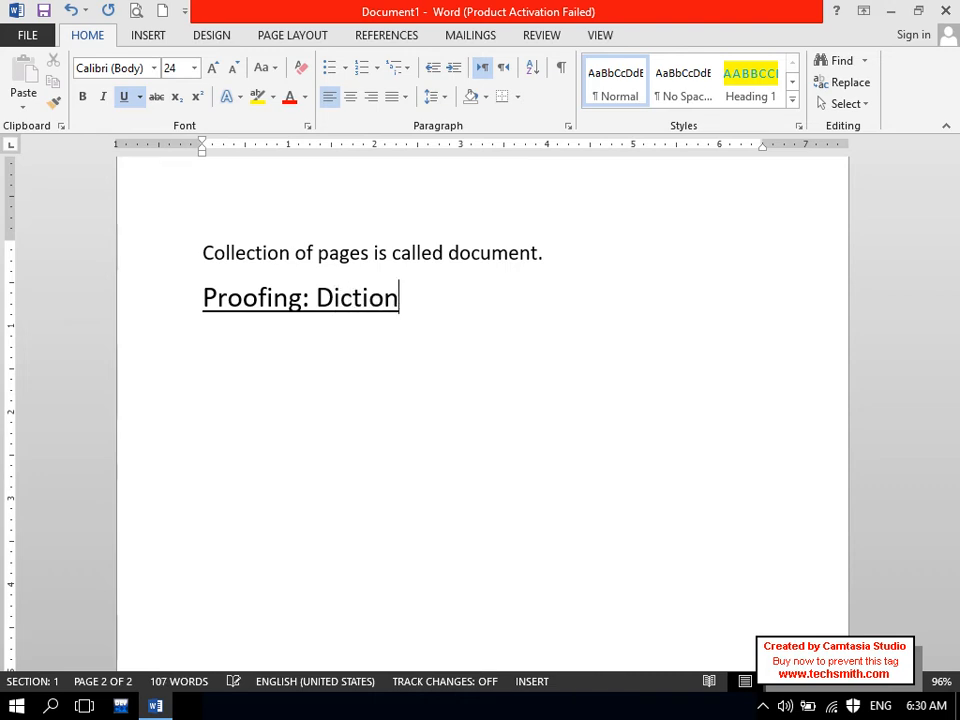
right_click(375, 316)
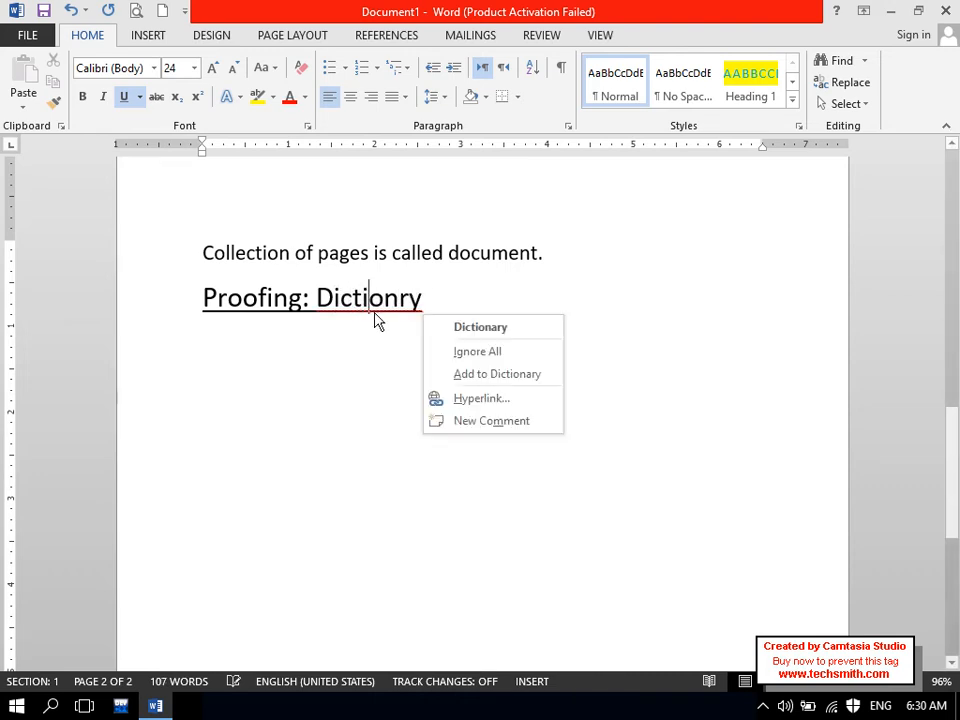
click(478, 326)
key(Return)
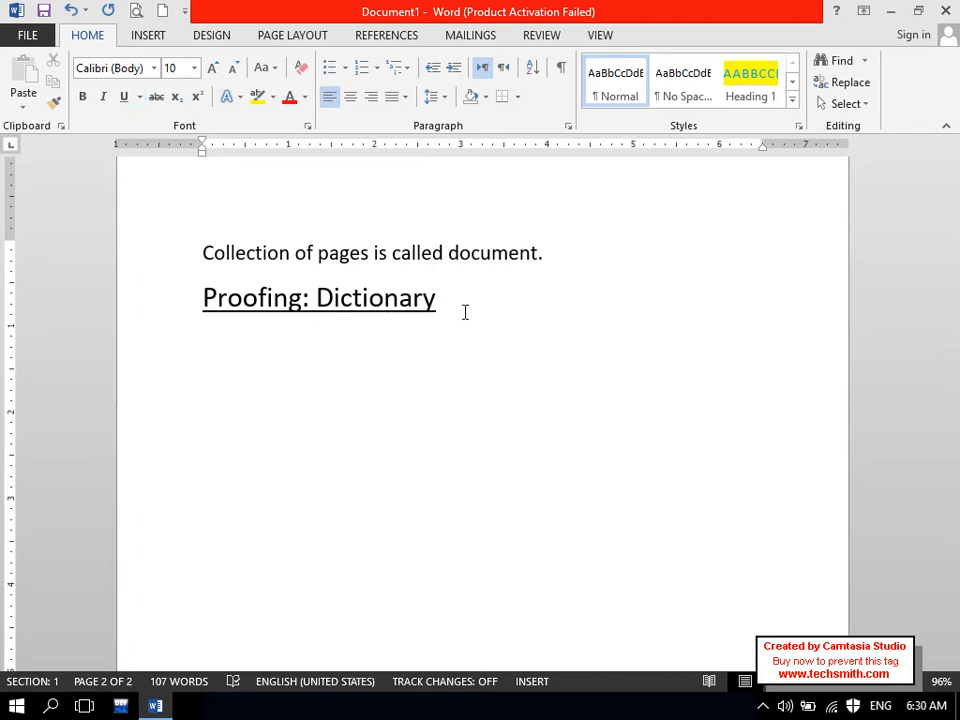
- Type 'COmpuats' below the heading and enlarge it to 22 pt
key(ctrl+])
key(Caps_Lock)
text(COm)
key(Caps_Lock)
text(puats)
key(Return)
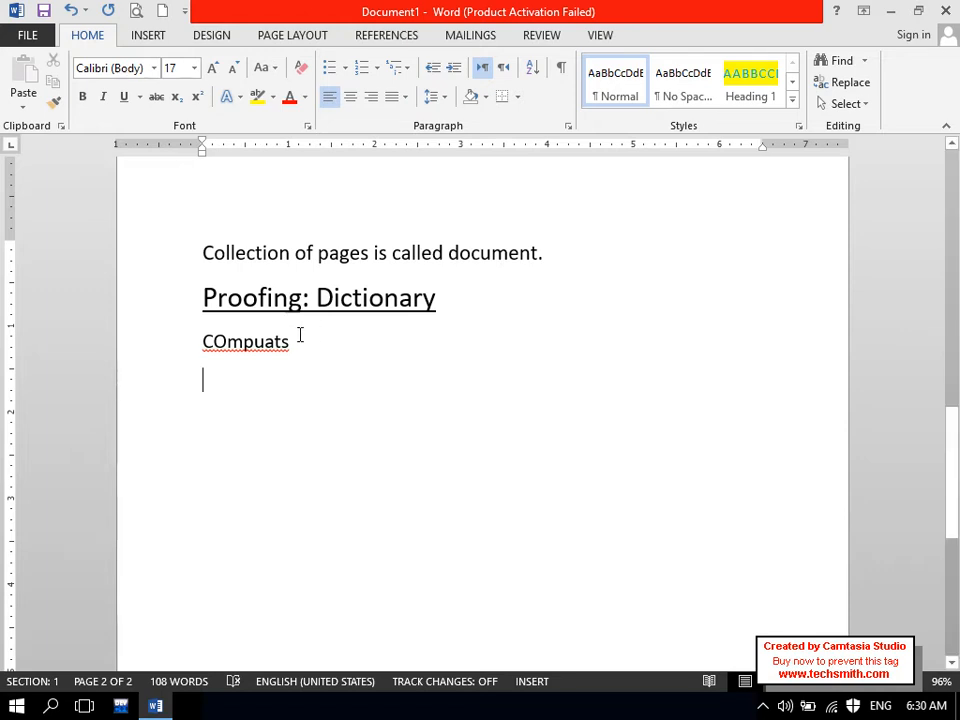
drag(325, 346, 195, 343)
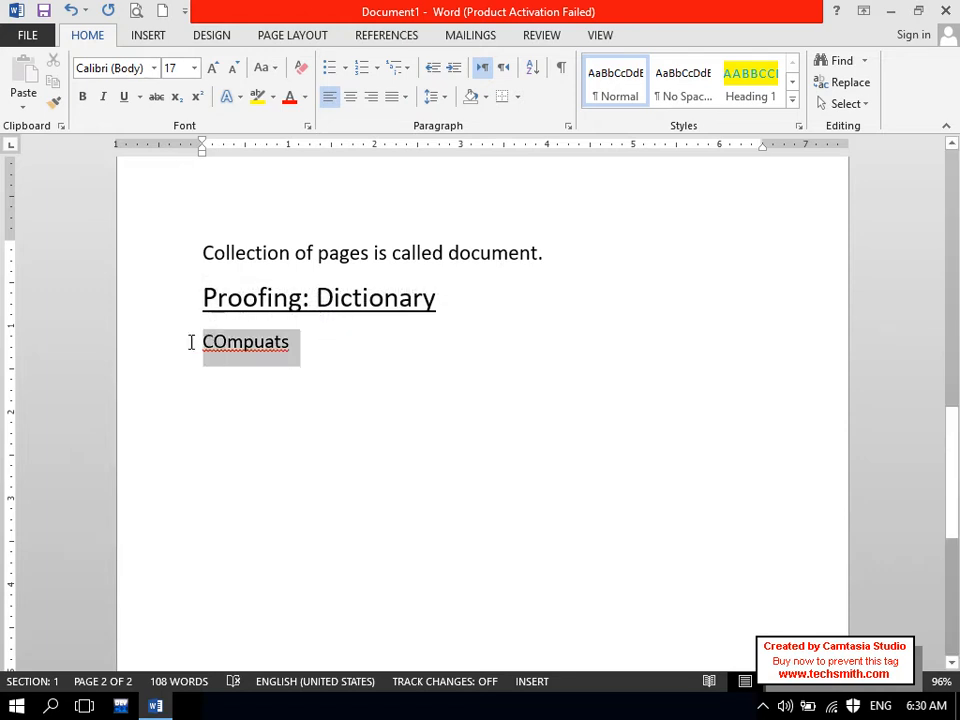
key(ctrl+shift+period)
key(ctrl+shift+period)
key(ctrl+shift+period)
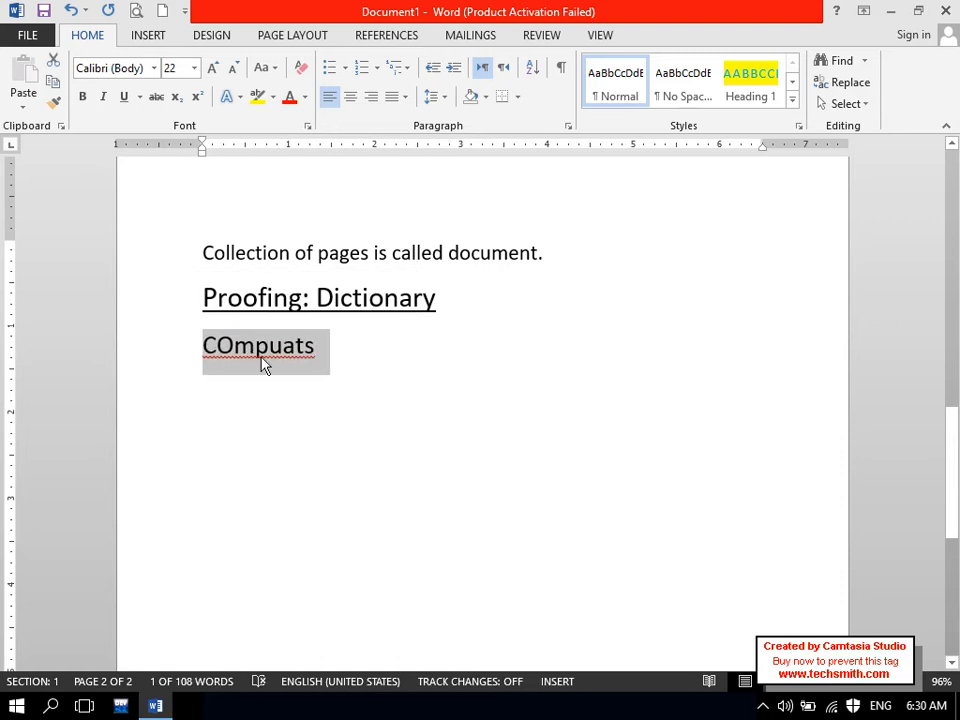
click(259, 352)
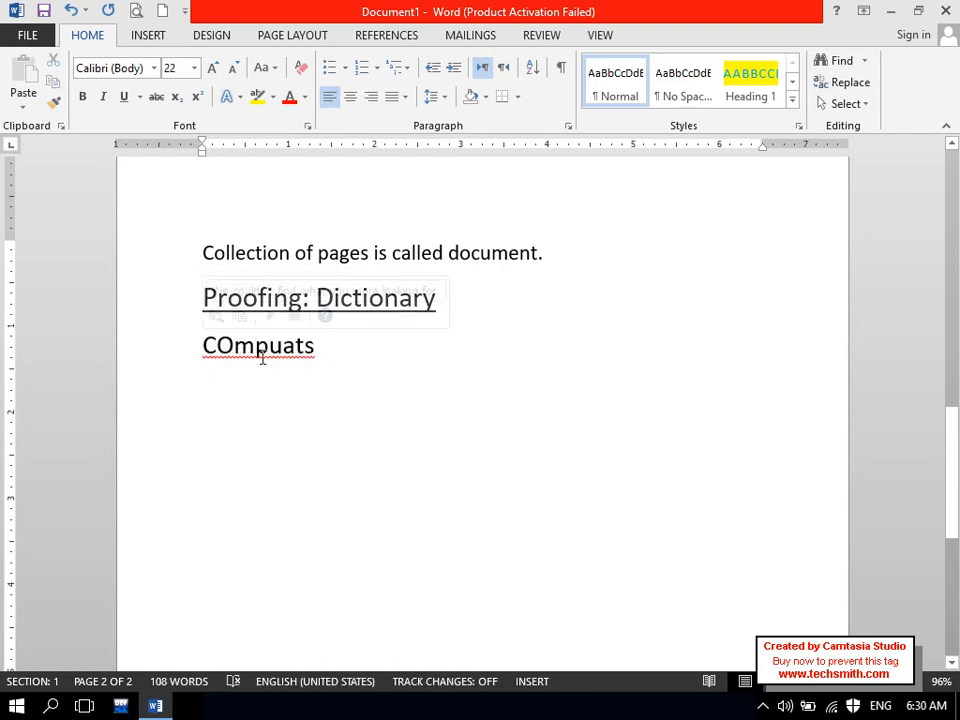
- Review the spelling suggestions for COmpuats without changing it, then add a line below
drag(442, 300, 332, 302)
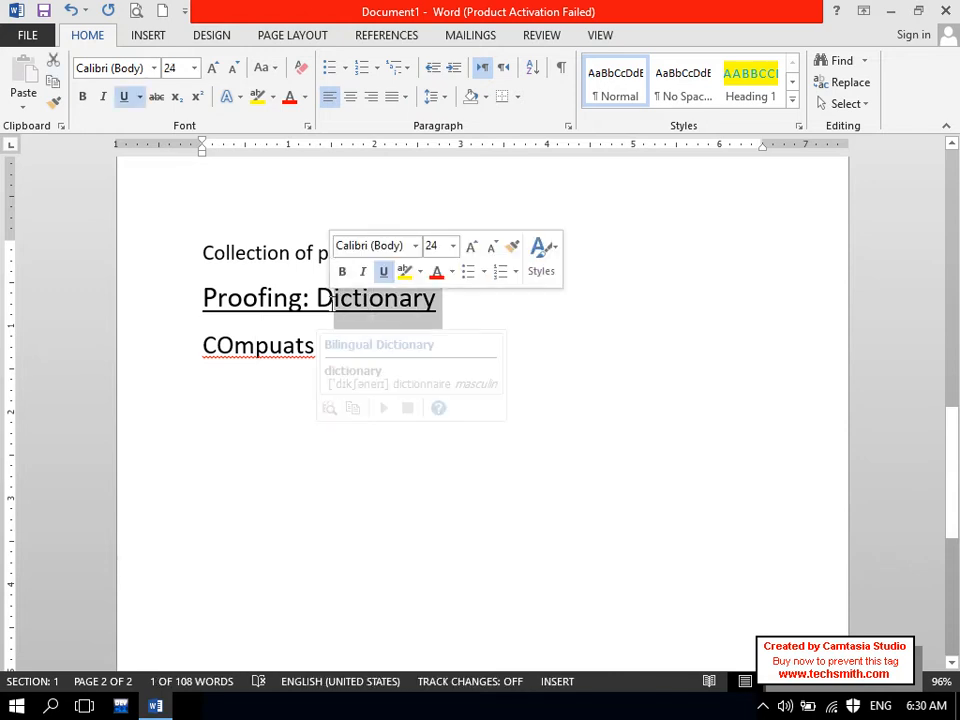
drag(201, 346, 353, 355)
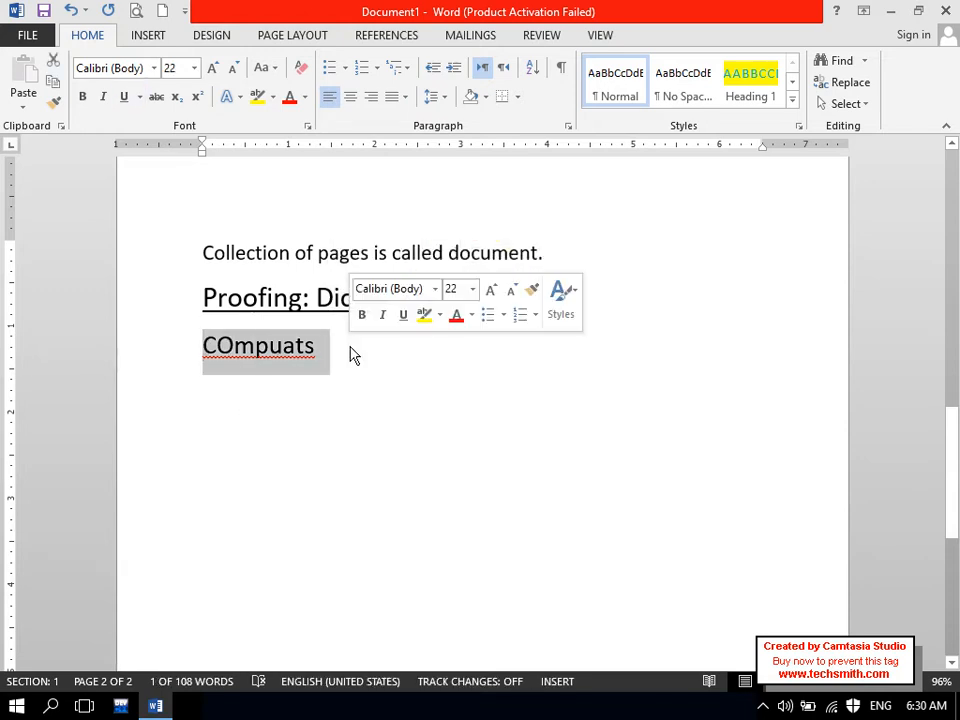
click(352, 355)
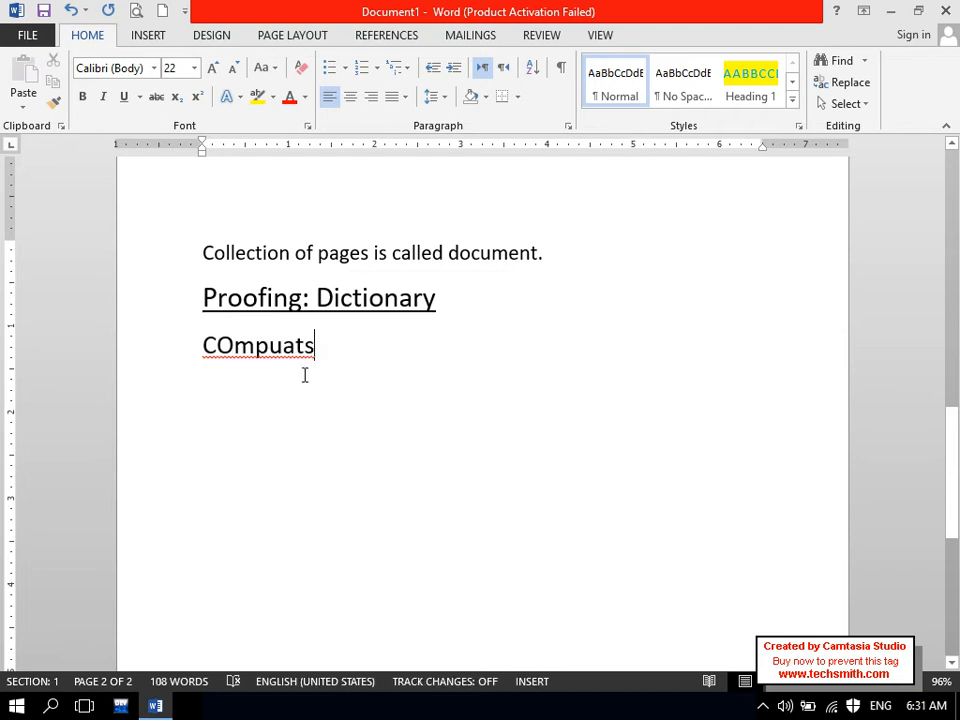
click(266, 347)
right_click(266, 354)
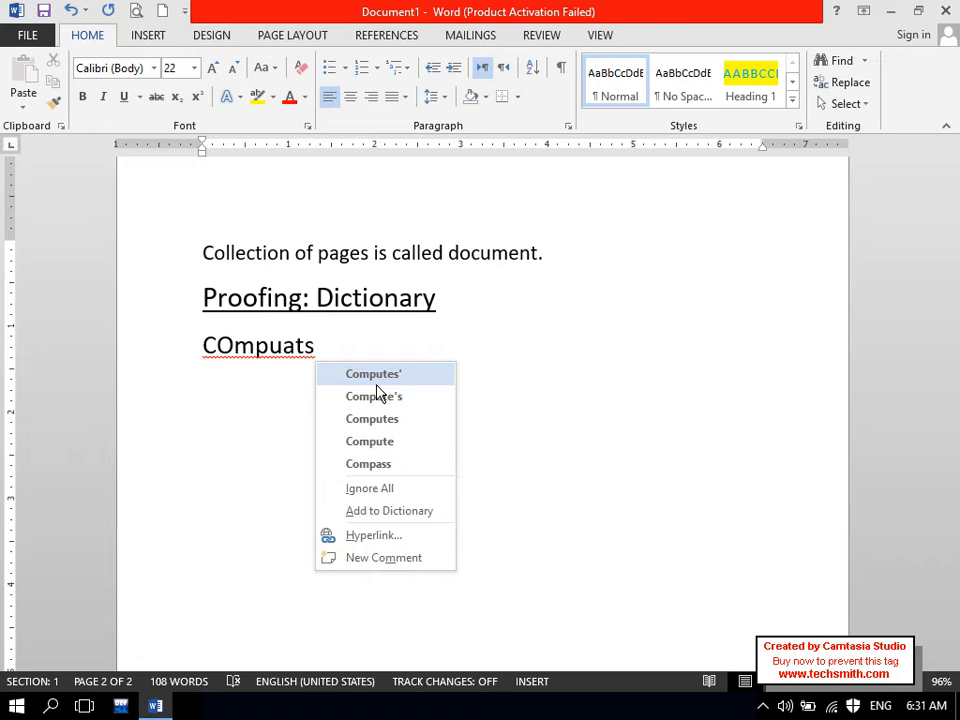
key(Escape)
click(337, 353)
key(Return)
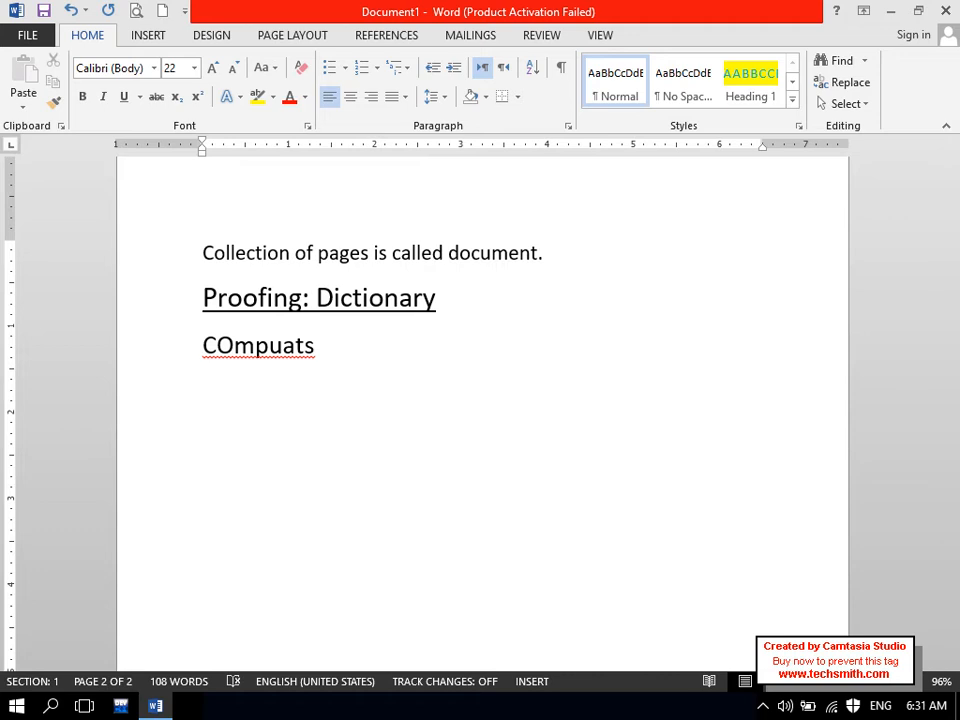
- Type a first name and a surname on separate lines under COmpuats
key(Caps_Lock)
key(Caps_Lock)
key(Return)
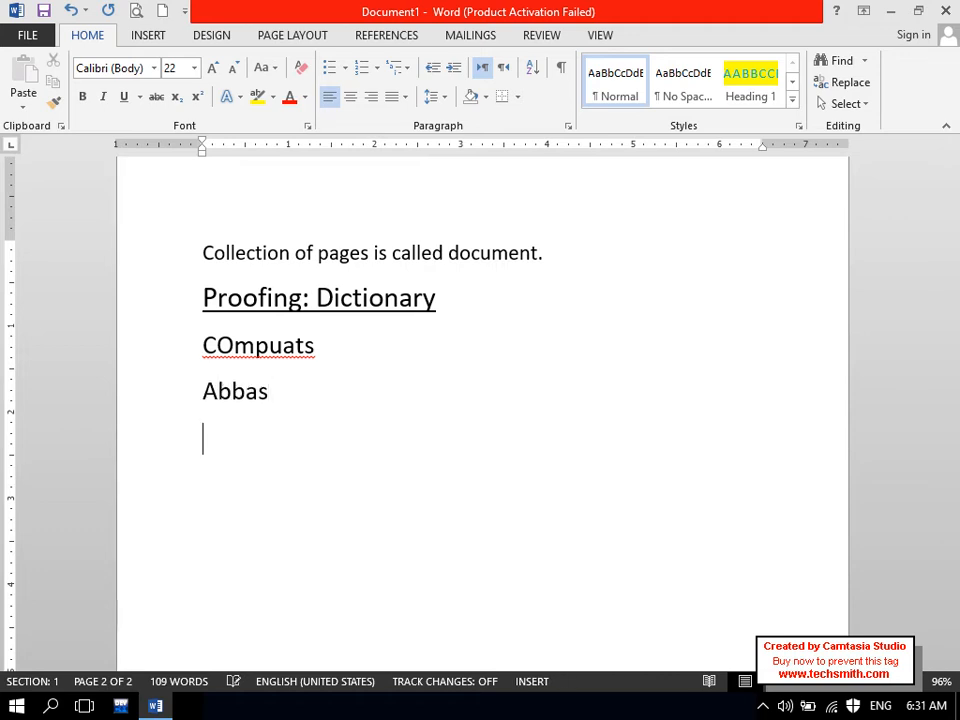
key(Caps_Lock)
key(Caps_Lock)
key(Return)
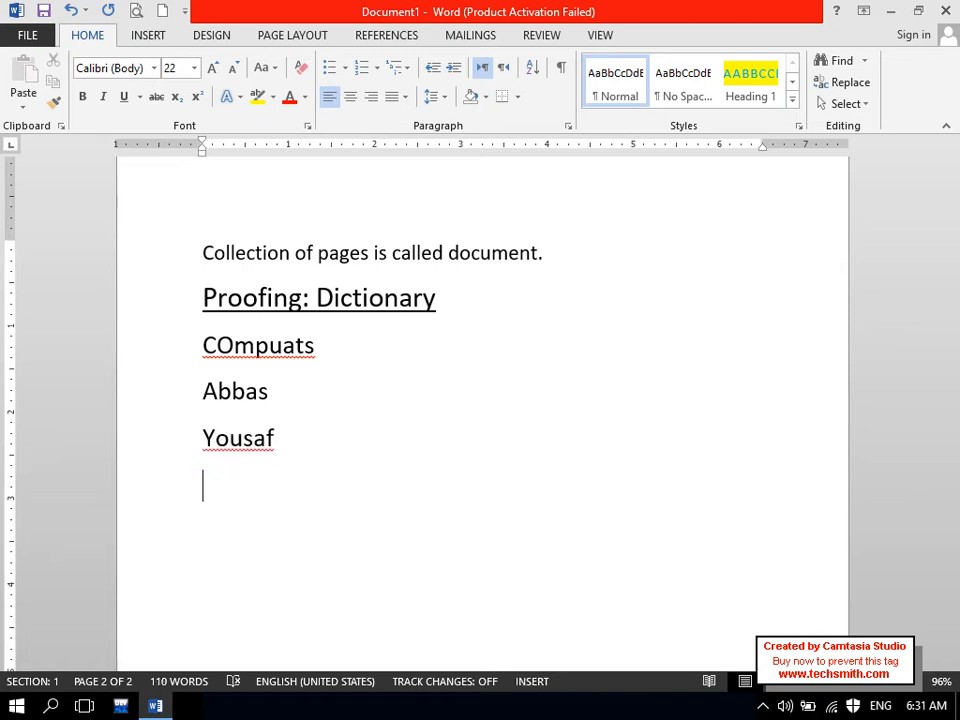
- Select and review the surname on the last line and the heading word Dictionary
drag(300, 434, 197, 437)
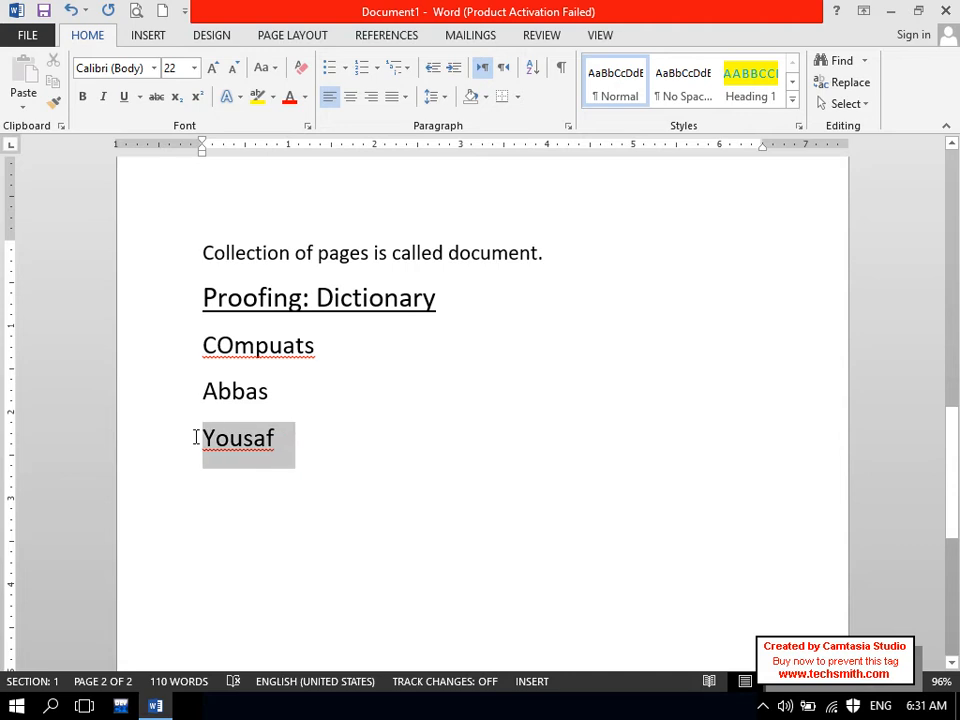
click(242, 450)
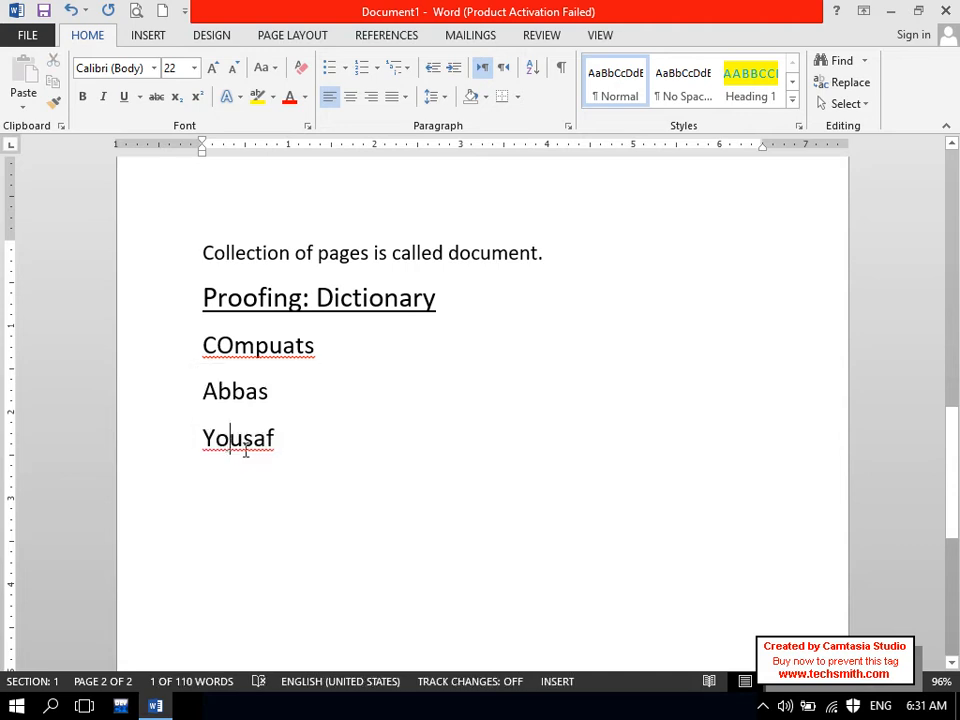
drag(274, 440, 201, 440)
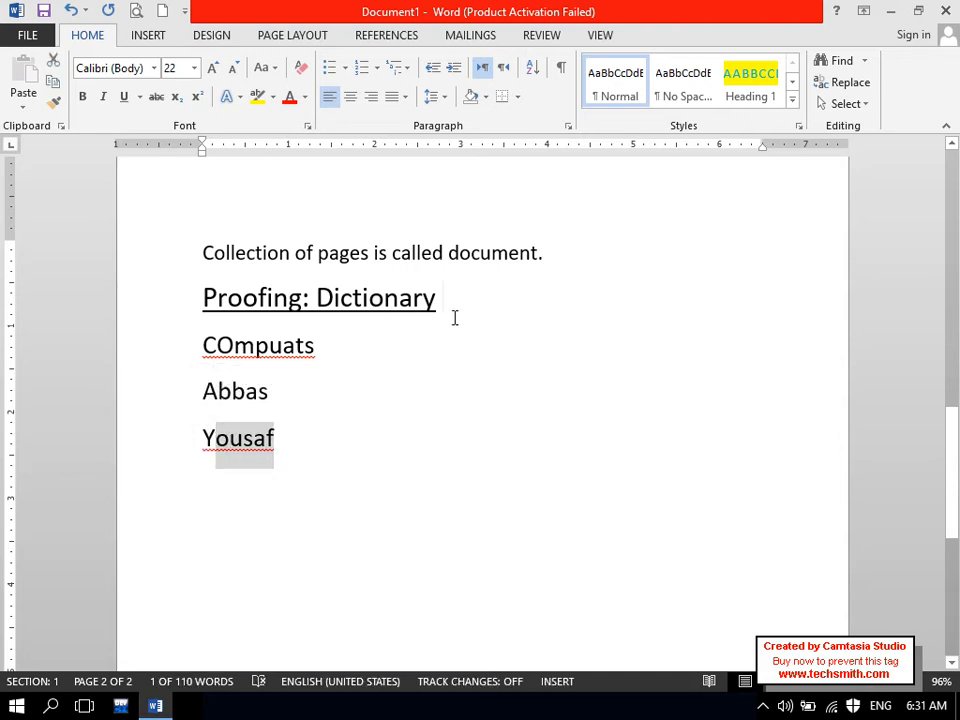
drag(445, 300, 335, 301)
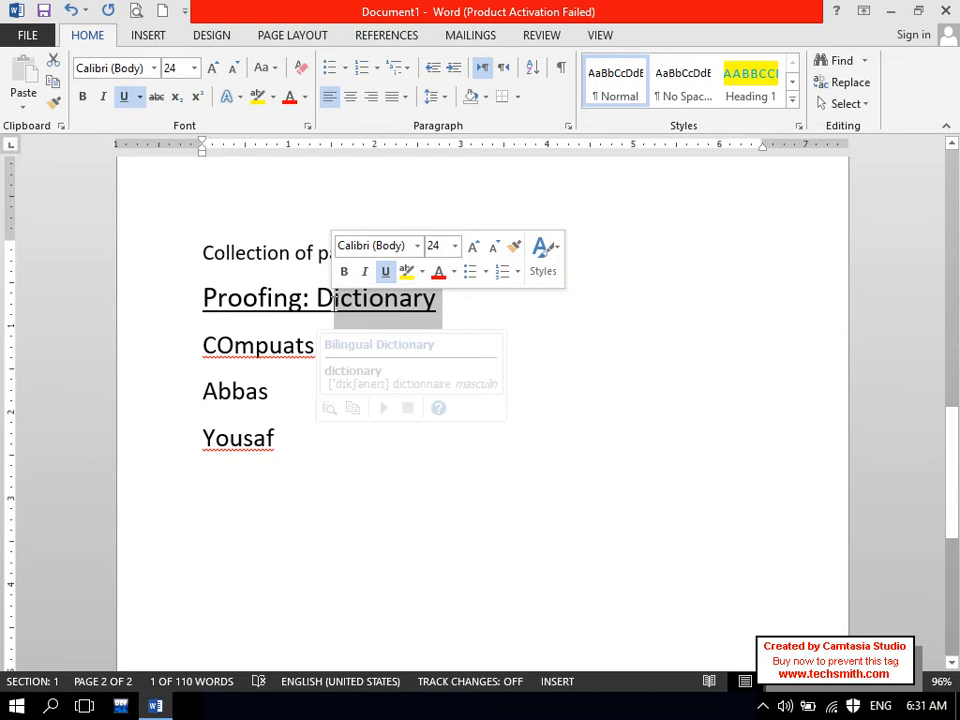
click(242, 440)
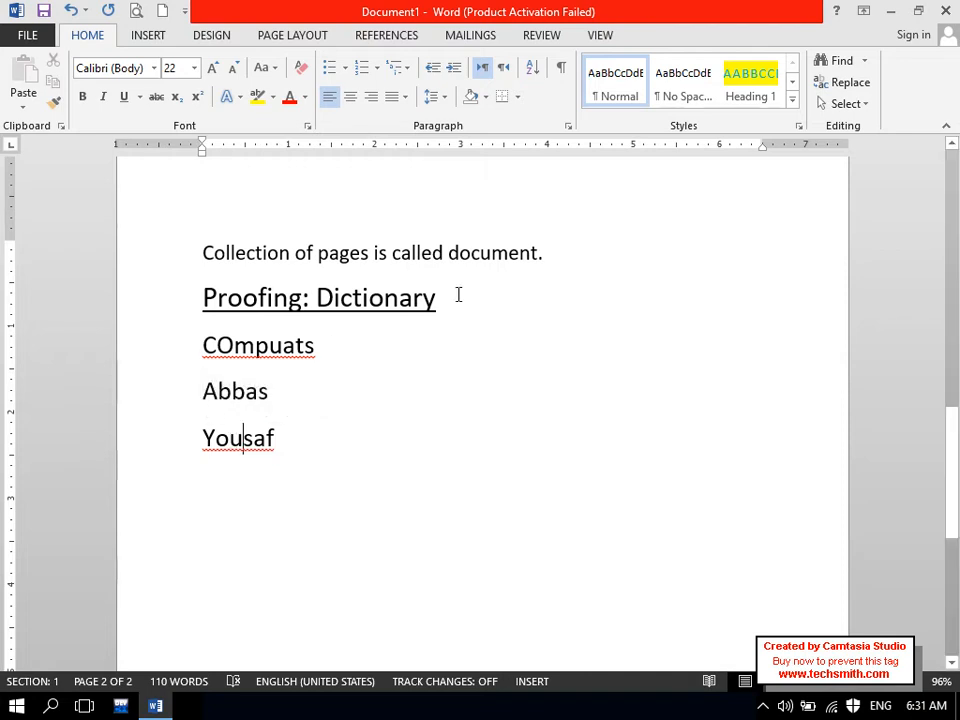
- Add the flagged surname on the last line to Word's custom dictionary
drag(458, 295, 318, 298)
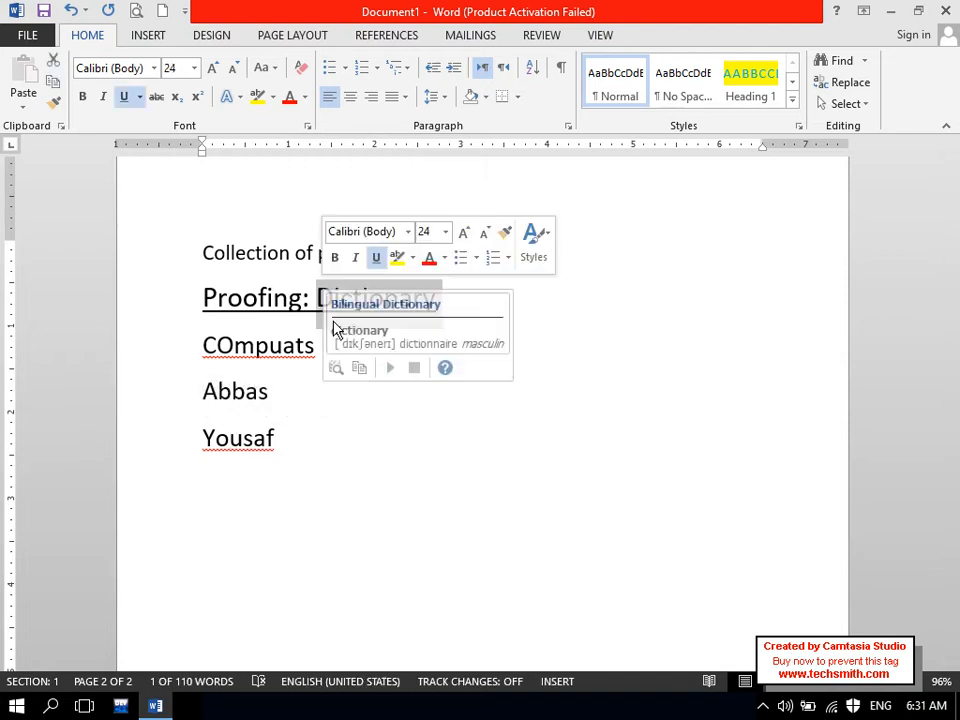
click(243, 439)
right_click(277, 455)
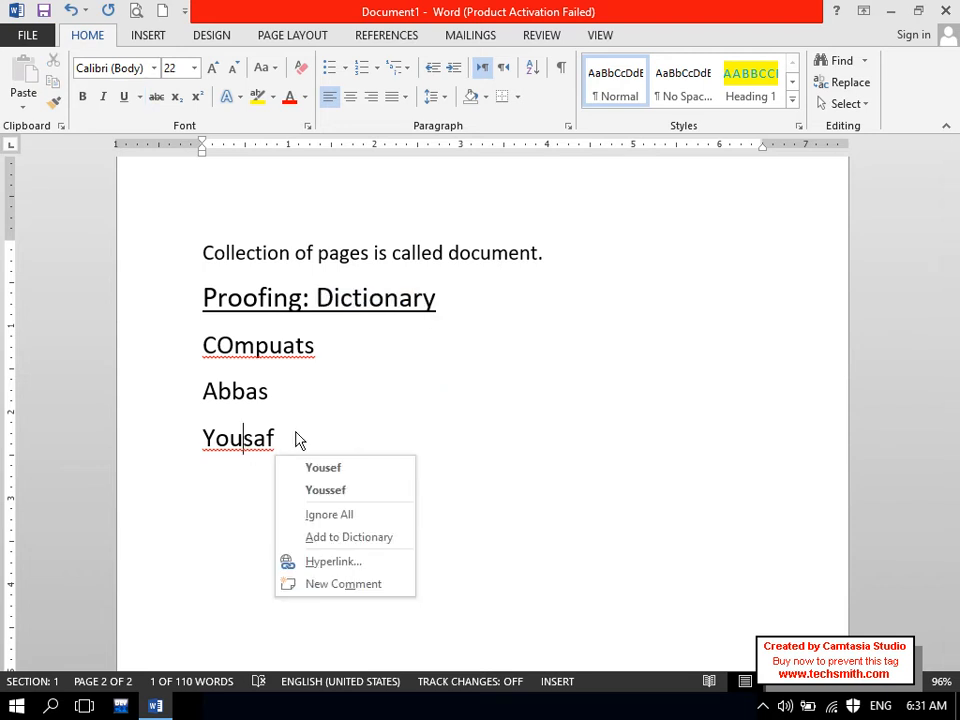
click(378, 541)
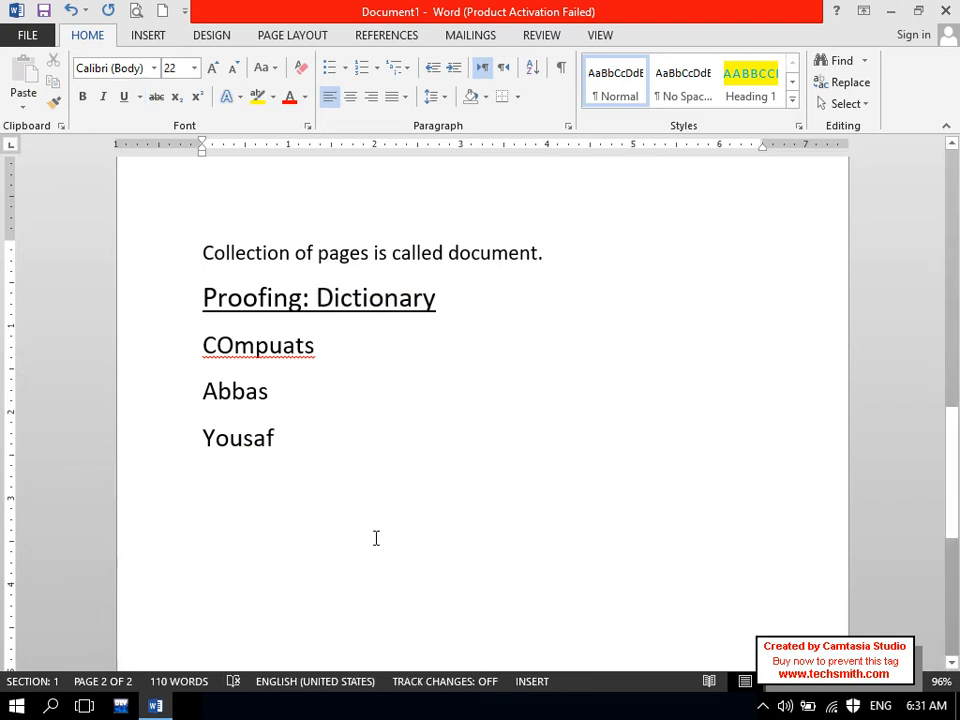
- Replace COmpuats with the spelling suggestion 'Compute' and start an empty line after the list
drag(371, 534, 219, 364)
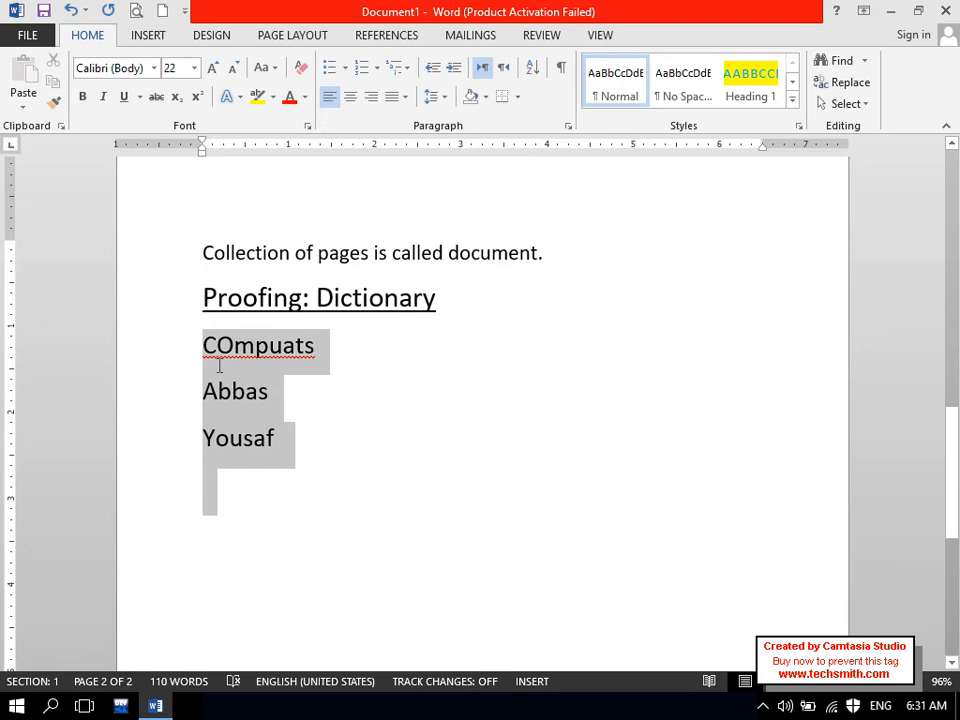
click(231, 385)
click(257, 346)
right_click(258, 350)
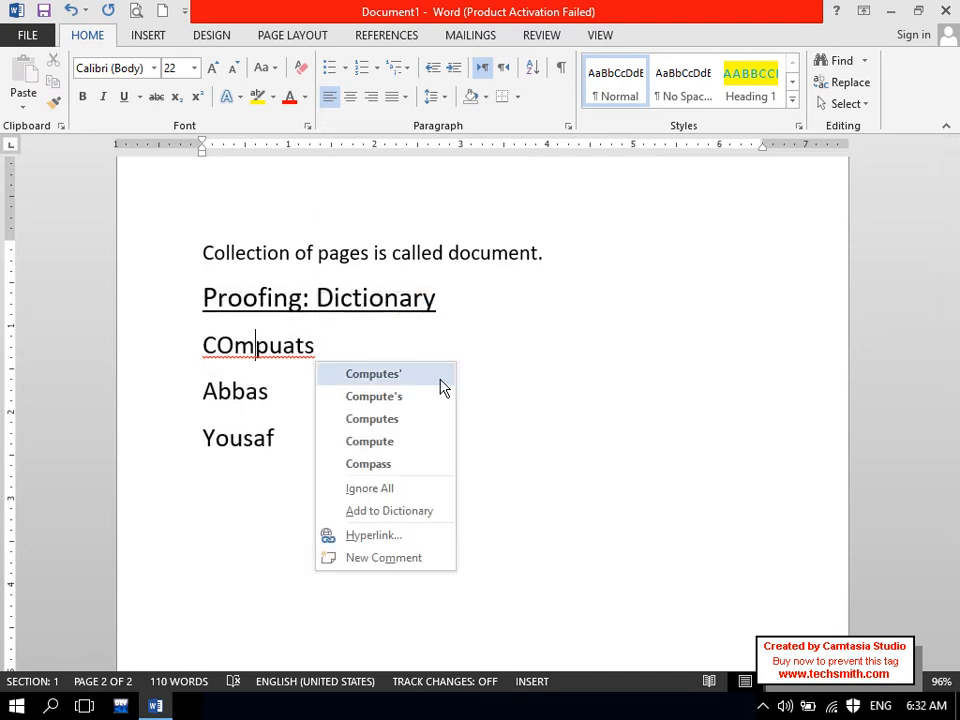
click(390, 441)
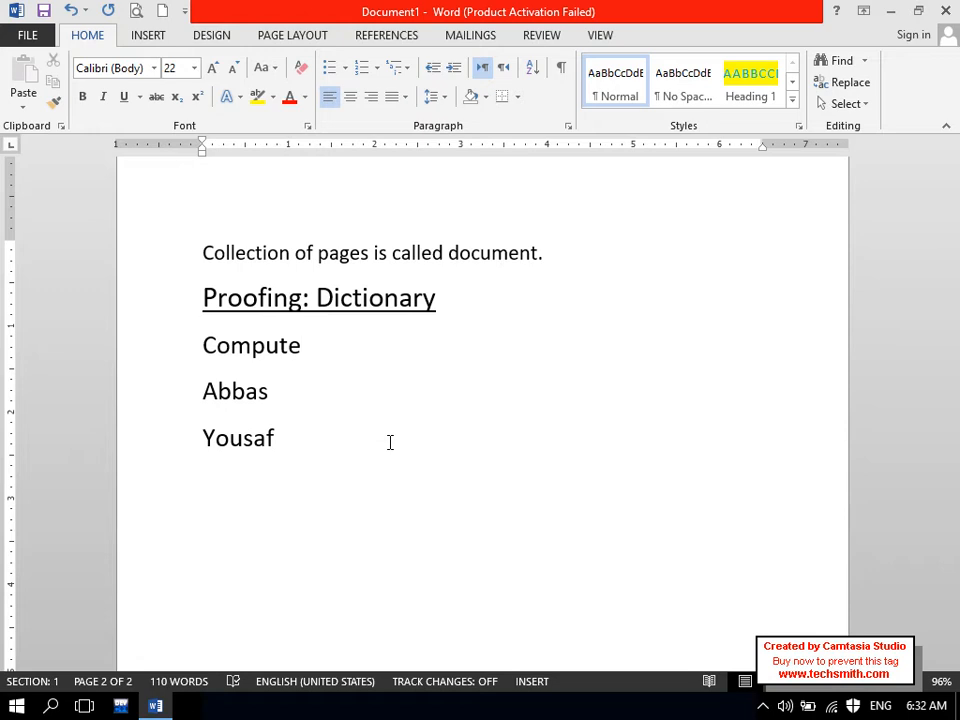
drag(282, 438, 212, 360)
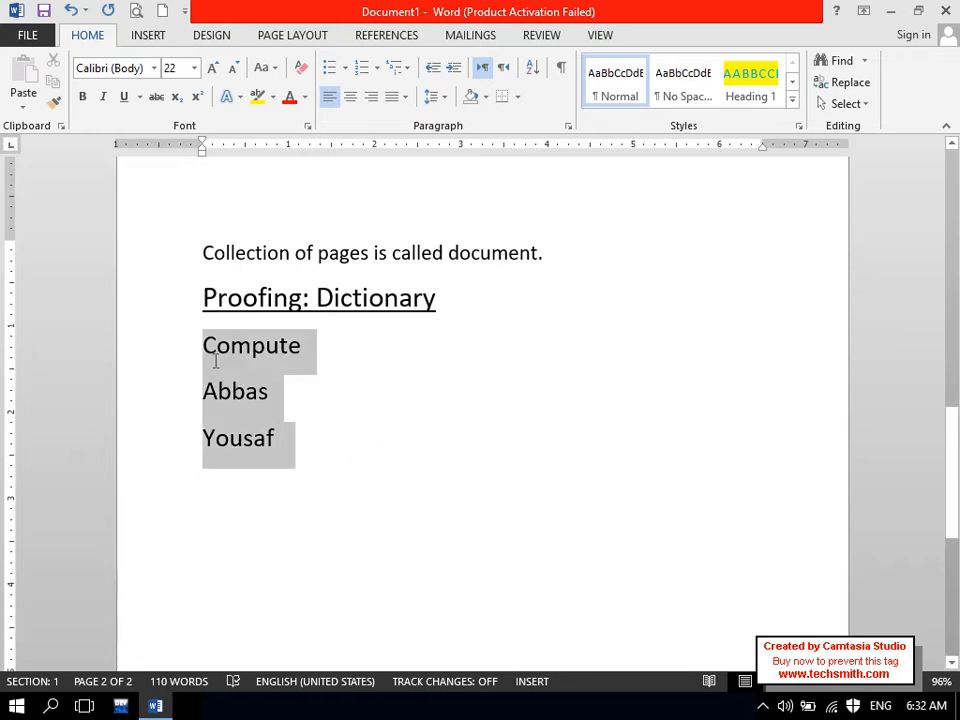
click(311, 446)
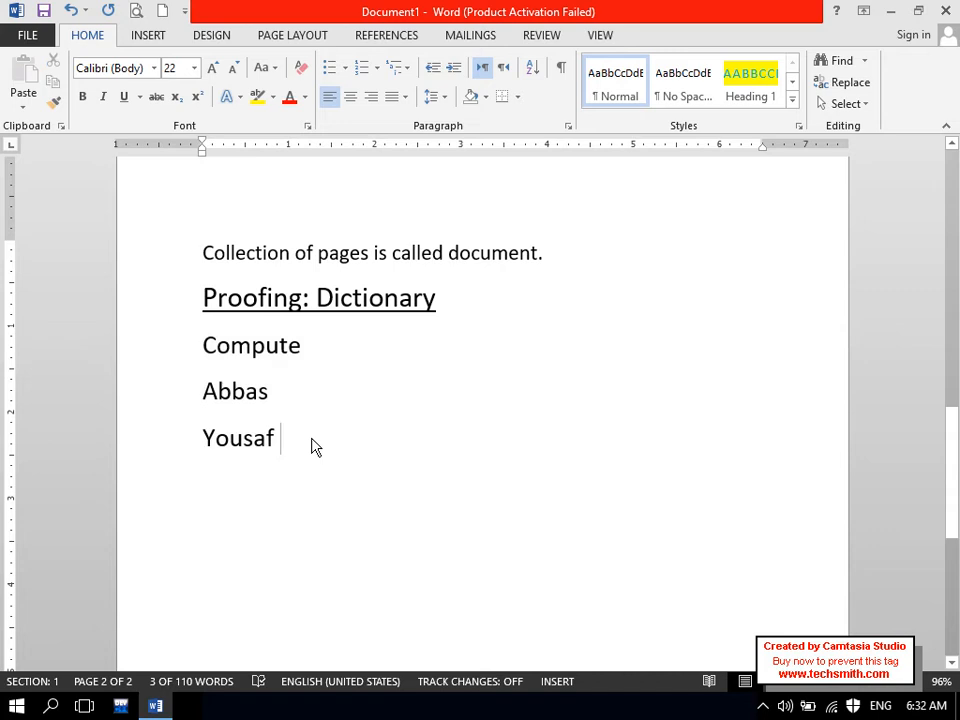
key(Return)
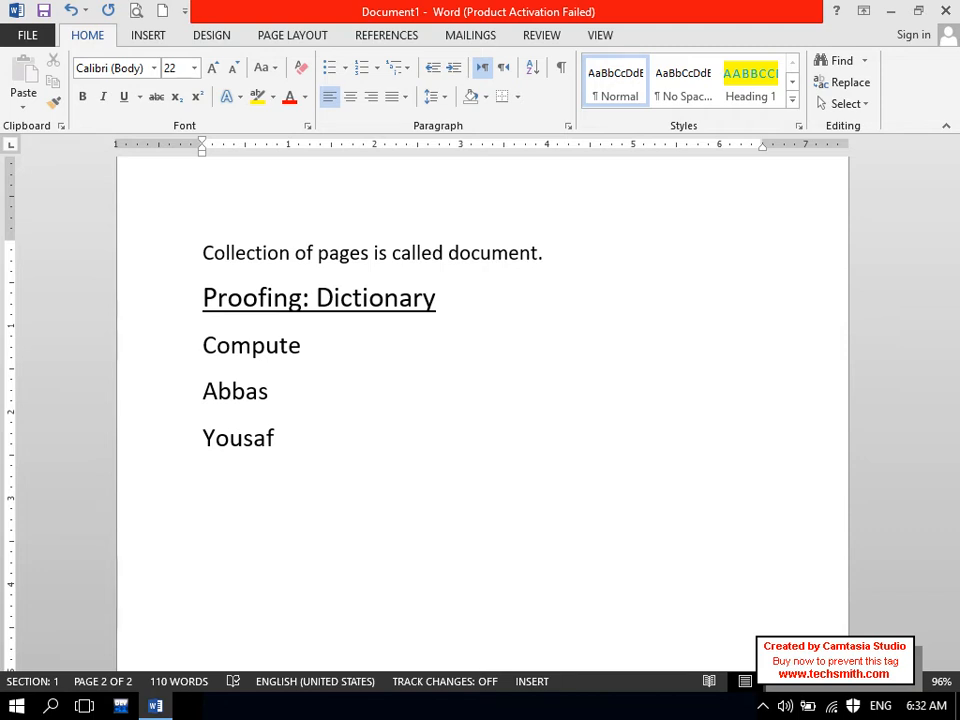
drag(954, 428, 926, 343)
mouse_move(594, 349)
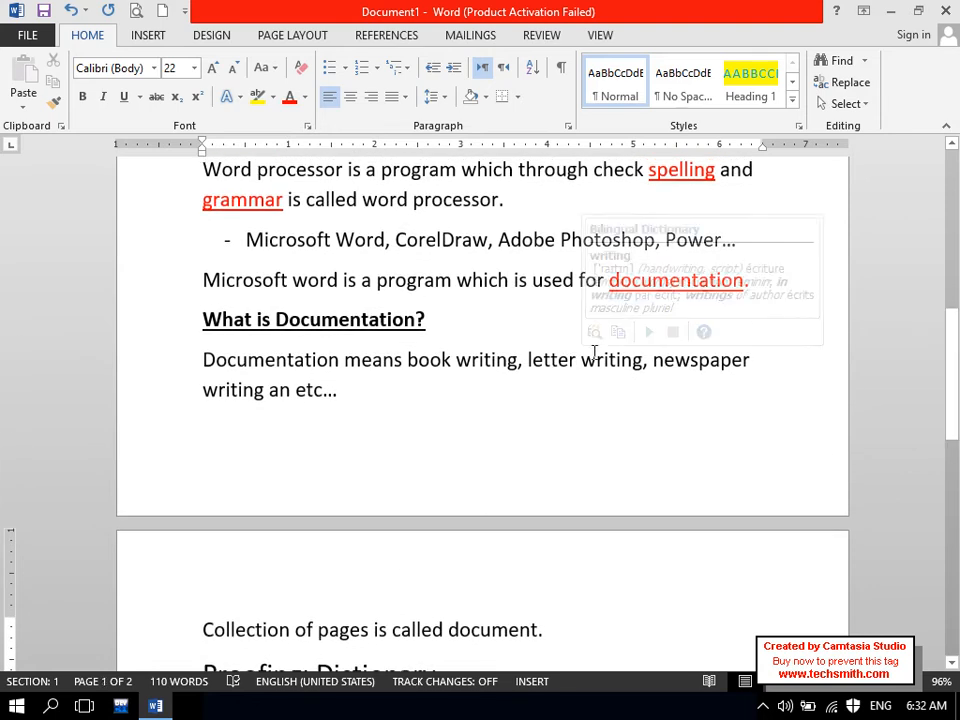
drag(649, 172, 688, 173)
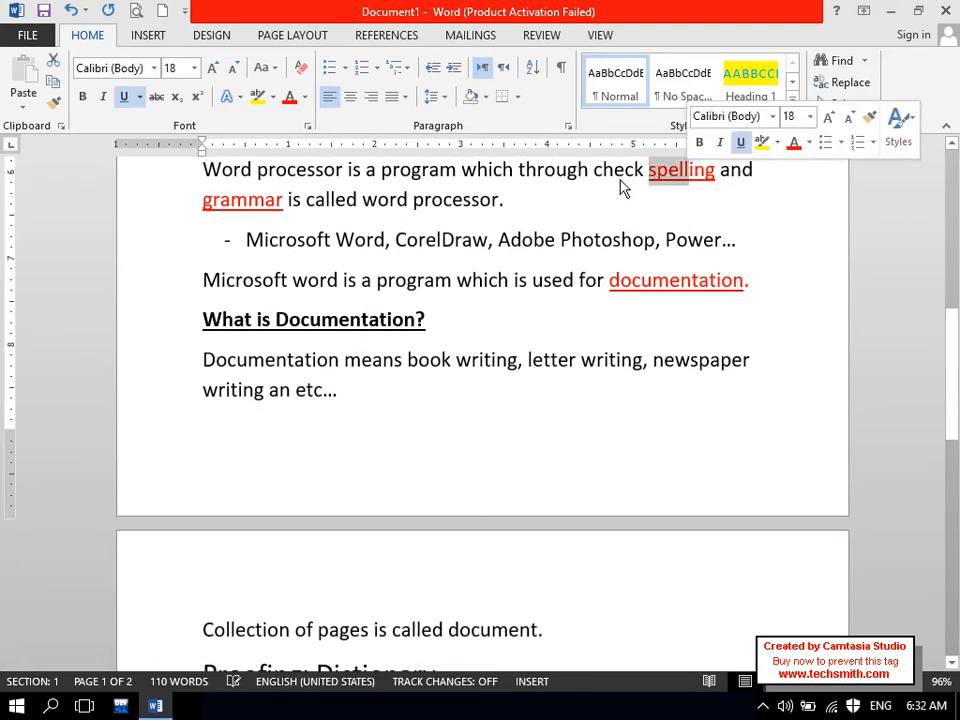
drag(265, 199, 253, 199)
drag(955, 400, 955, 468)
click(754, 396)
- Type the line 'Microsoft word Extension:' below the word list
key(Return)
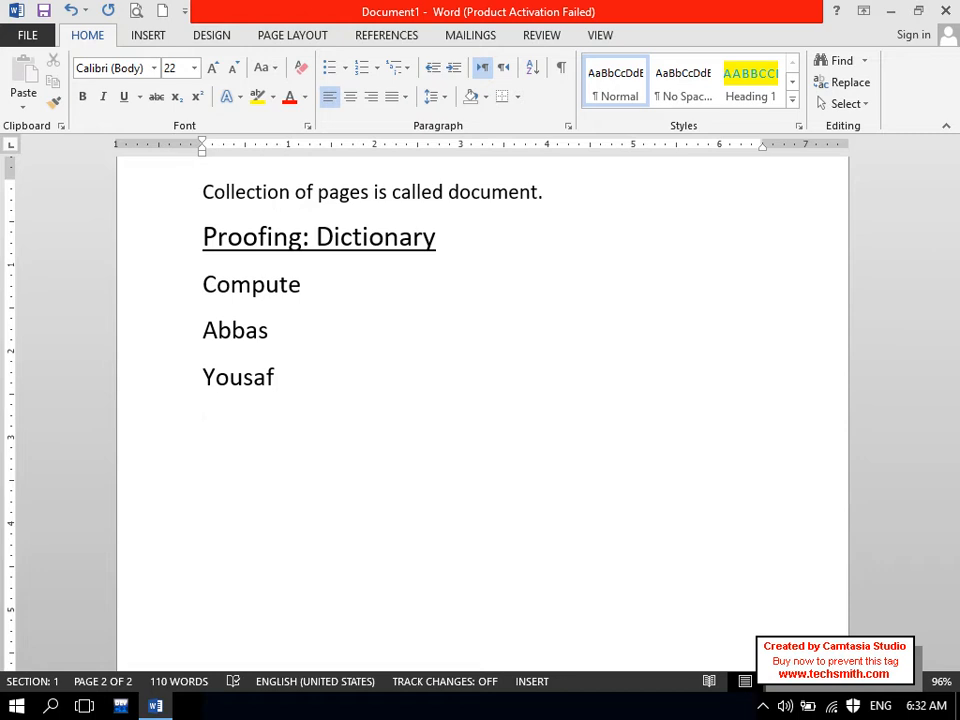
key(Caps_Lock)
text(M)
key(Caps_Lock)
text(icrosoft wor)
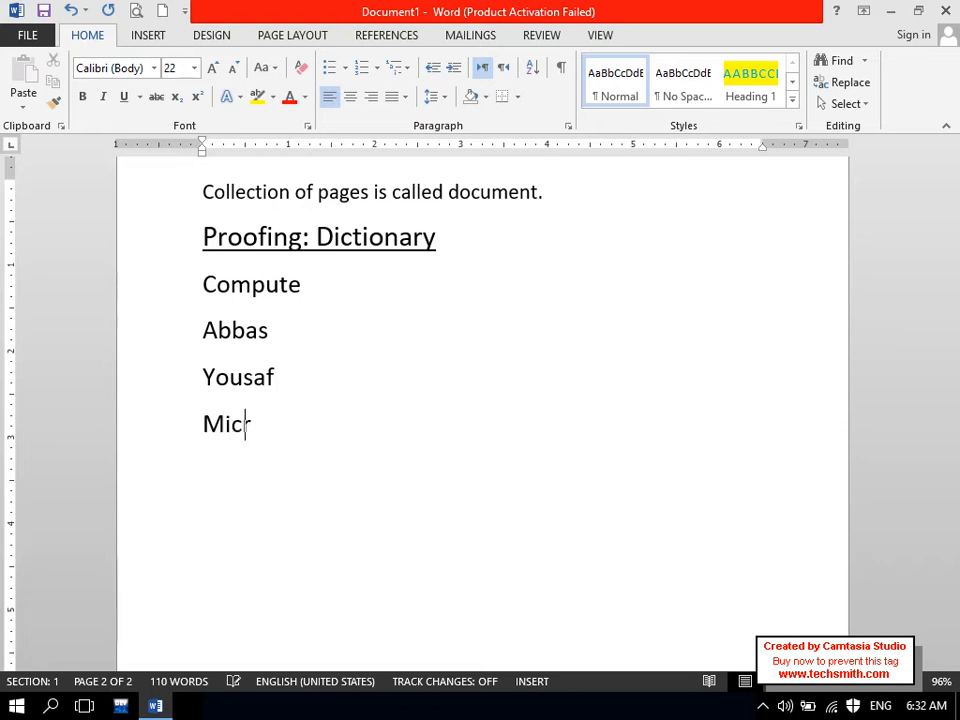
text(d)
key(Caps_Lock)
text(E)
key(Caps_Lock)
text(xt)
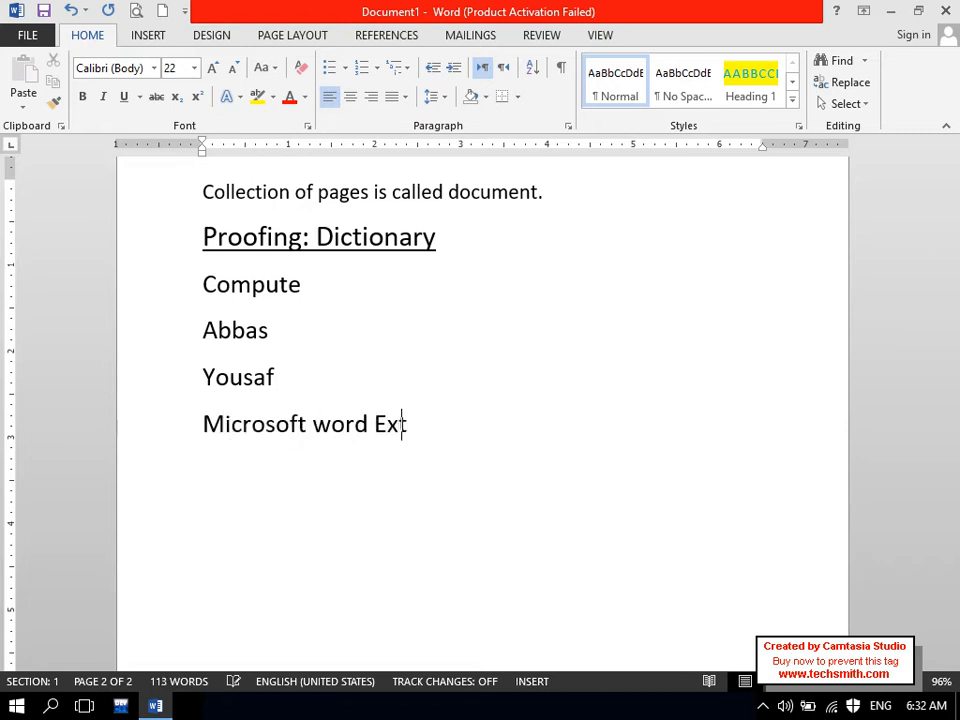
text(ension:)
key(Return)
- Add DOCX beneath the heading, then insert DOC on a line above it
key(Tab)
key(BackSpace)
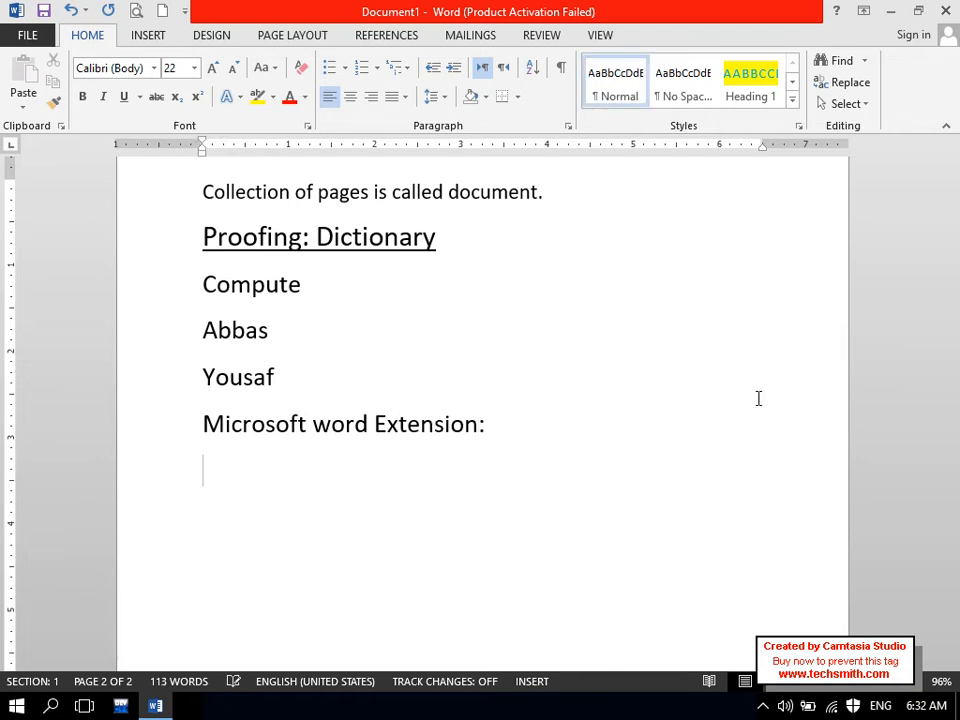
key(Caps_Lock)
text(DOCVX)
key(BackSpace)
key(BackSpace)
text(X)
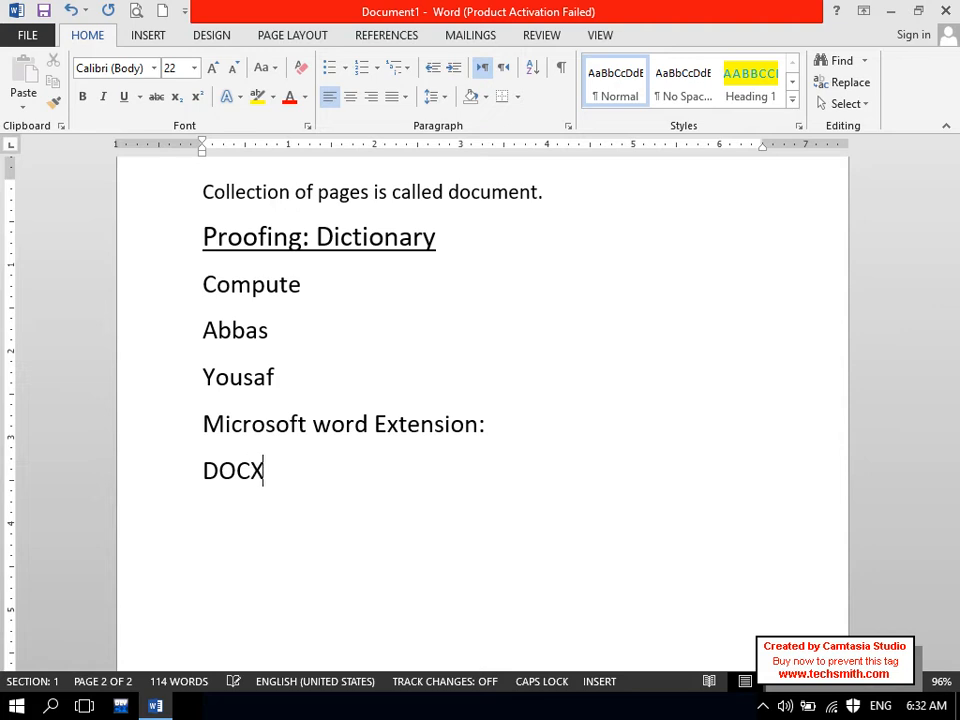
key(Left)
key(Left)
key(Left)
key(Left)
key(Left)
key(Left)
key(Return)
text(DOC)
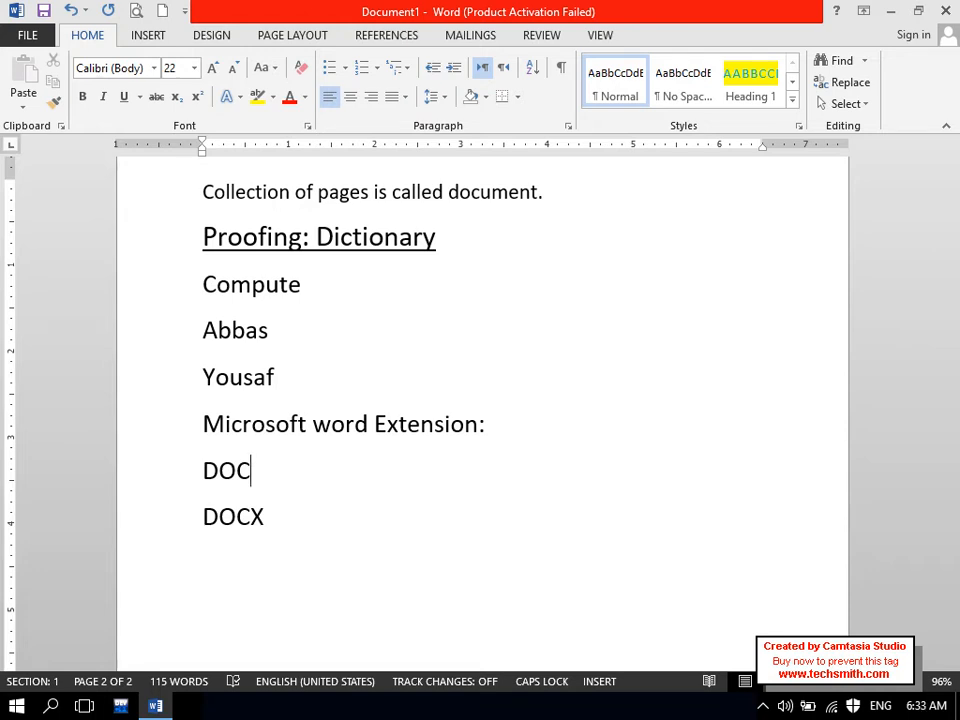
- Select the whole 'Microsoft word Extension:' line and apply Underline and Bold
mouse_move(366, 8)
mouse_down()
mouse_move(365, 55)
mouse_move(381, 4)
mouse_up()
drag(313, 425, 476, 430)
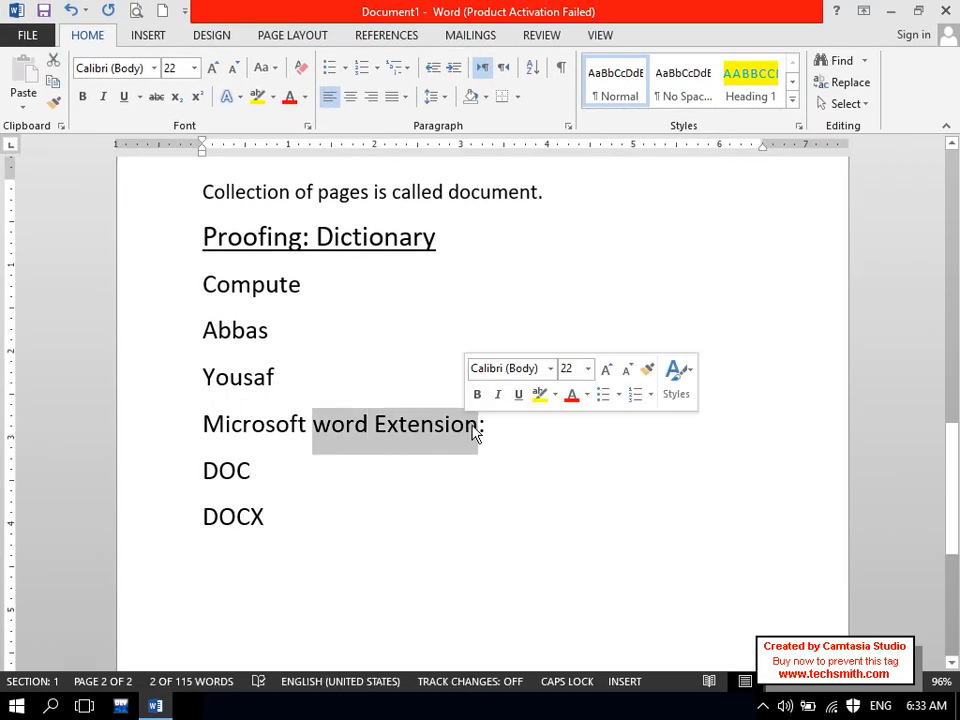
click(477, 425)
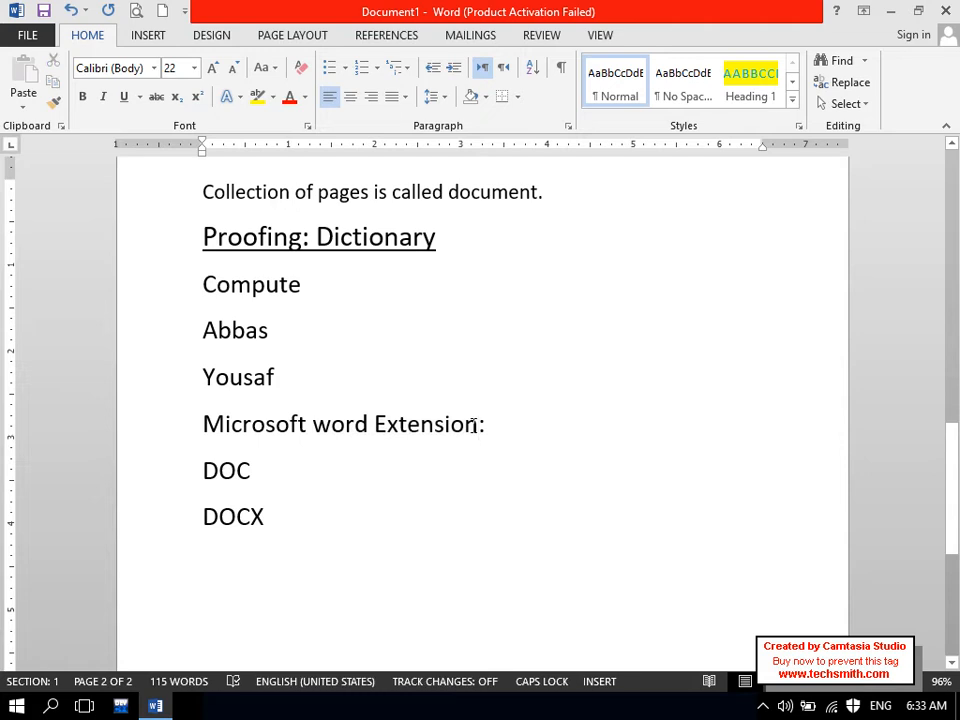
drag(205, 421, 580, 415)
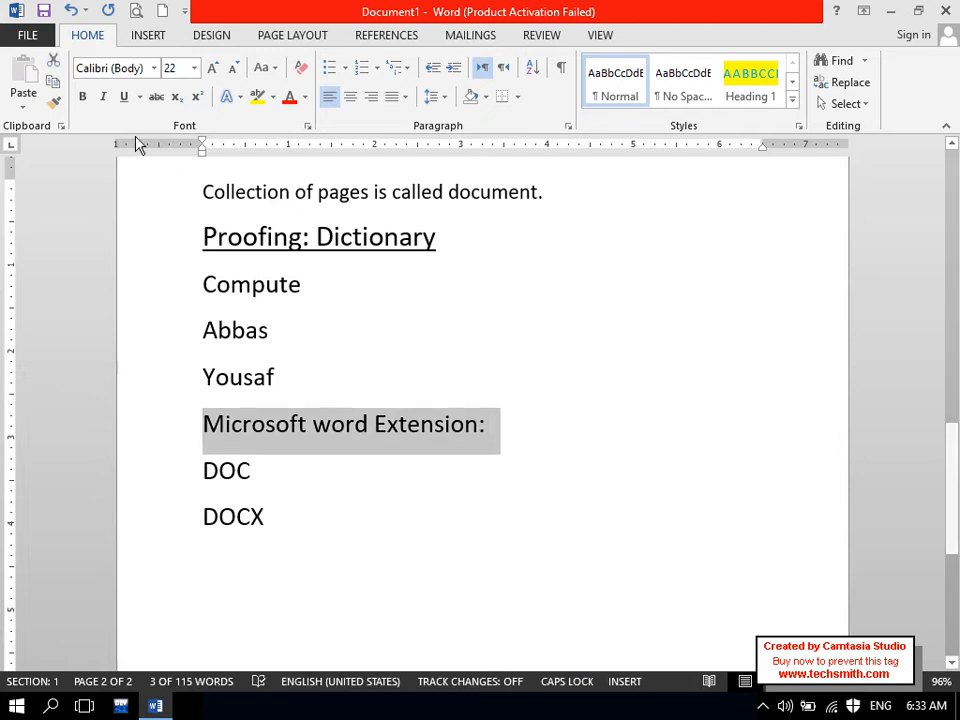
click(125, 100)
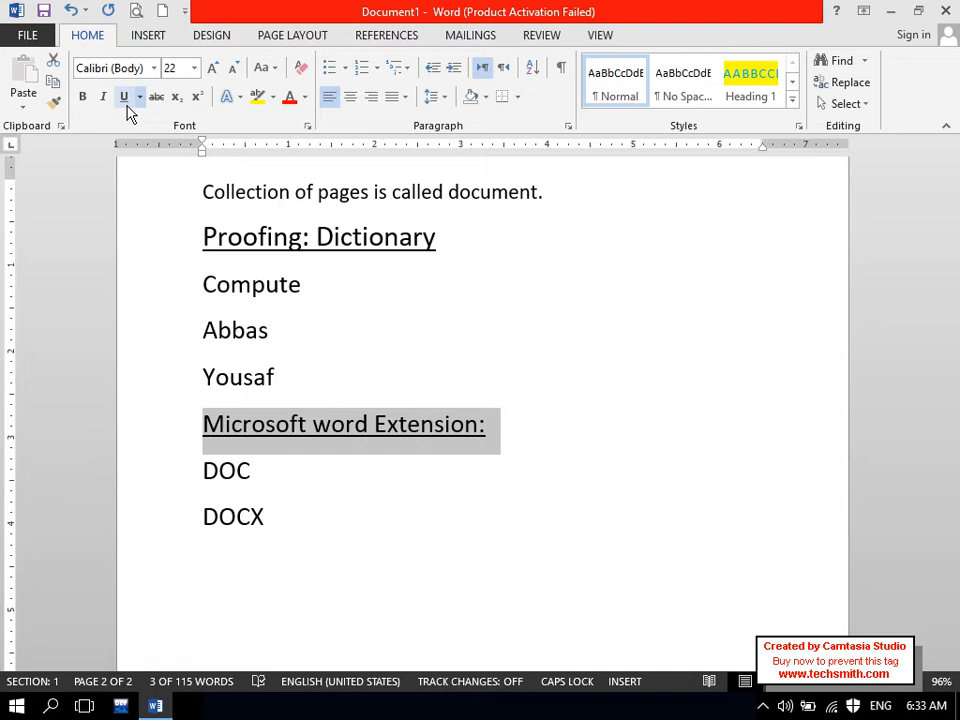
click(82, 98)
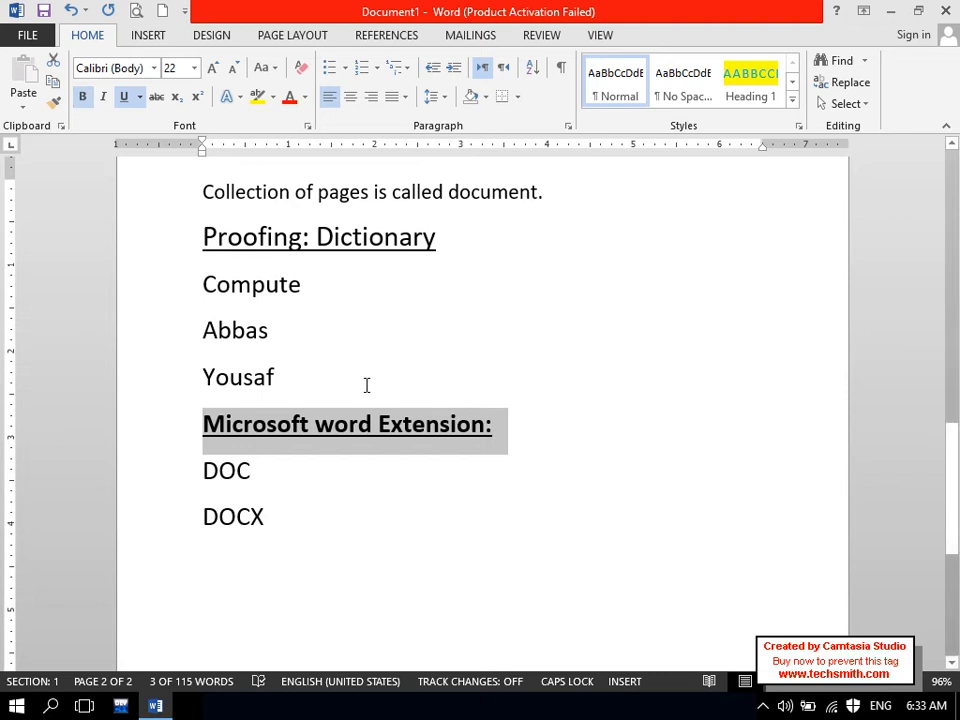
click(326, 474)
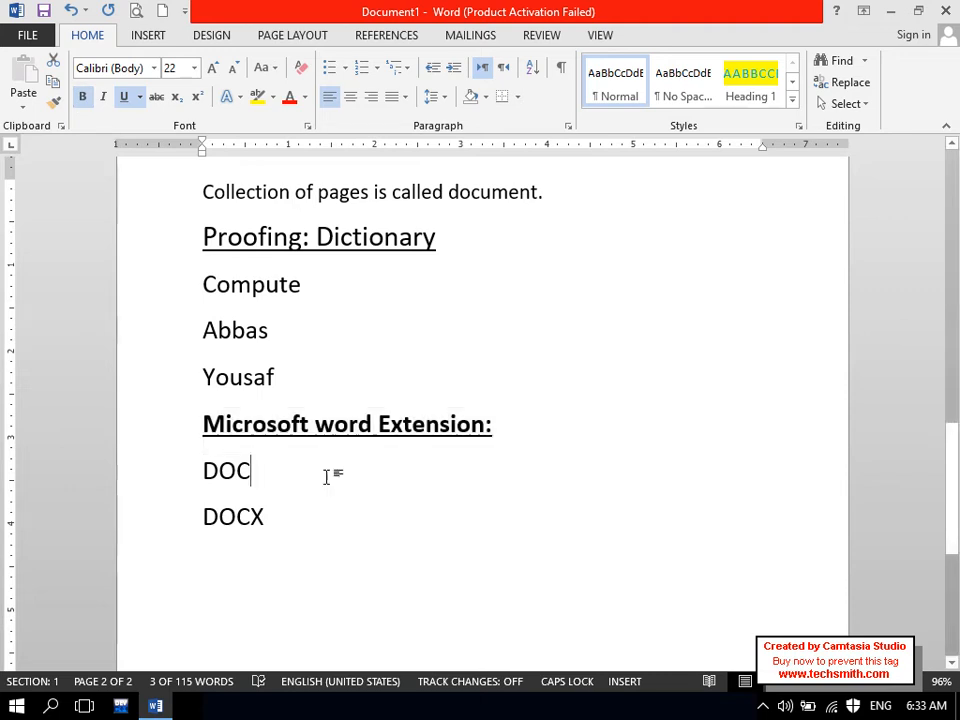
- Append '(Document)' after DOC
drag(283, 475, 189, 469)
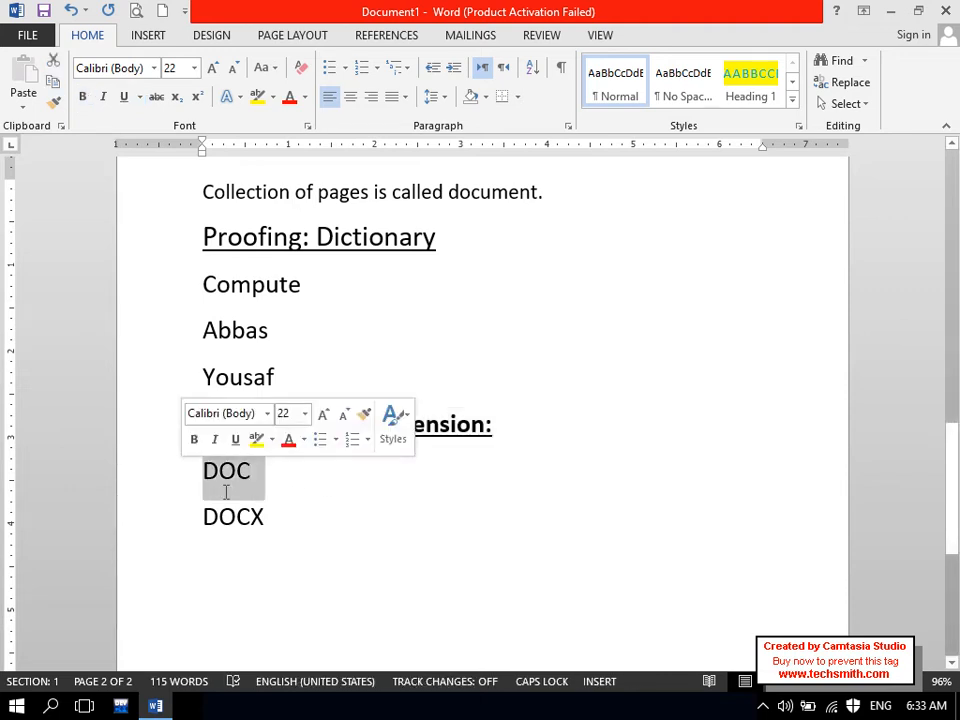
click(272, 517)
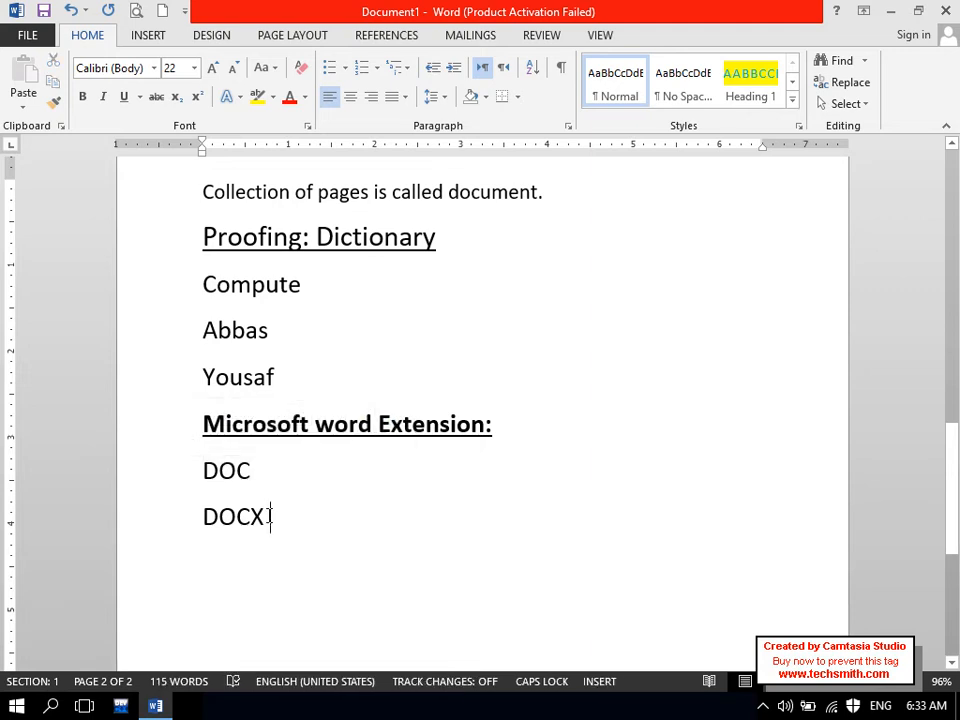
drag(252, 474, 214, 482)
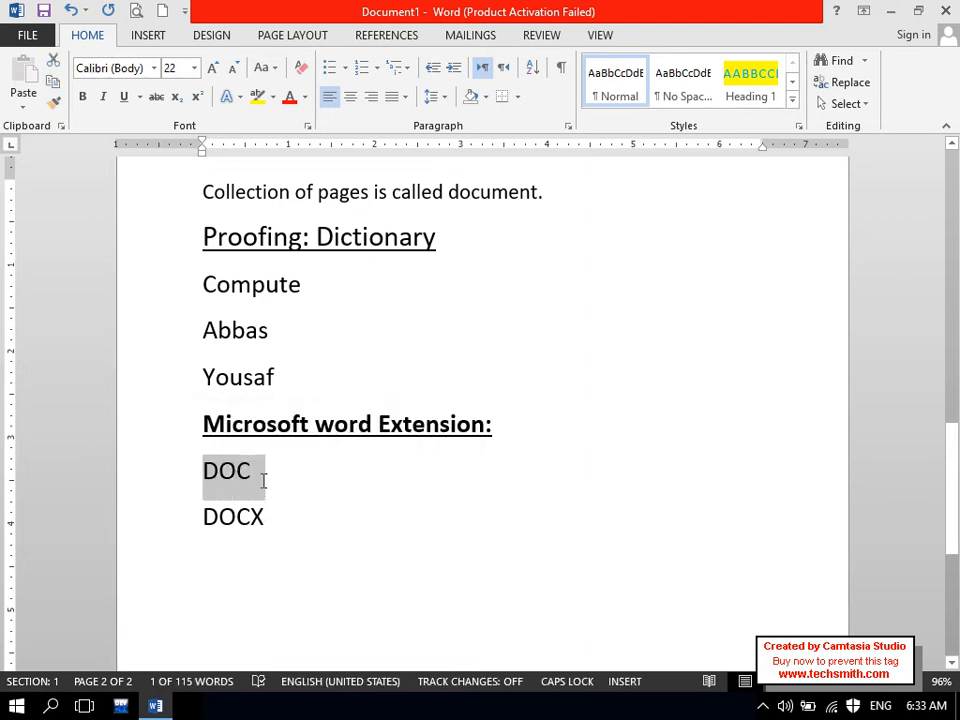
click(263, 481)
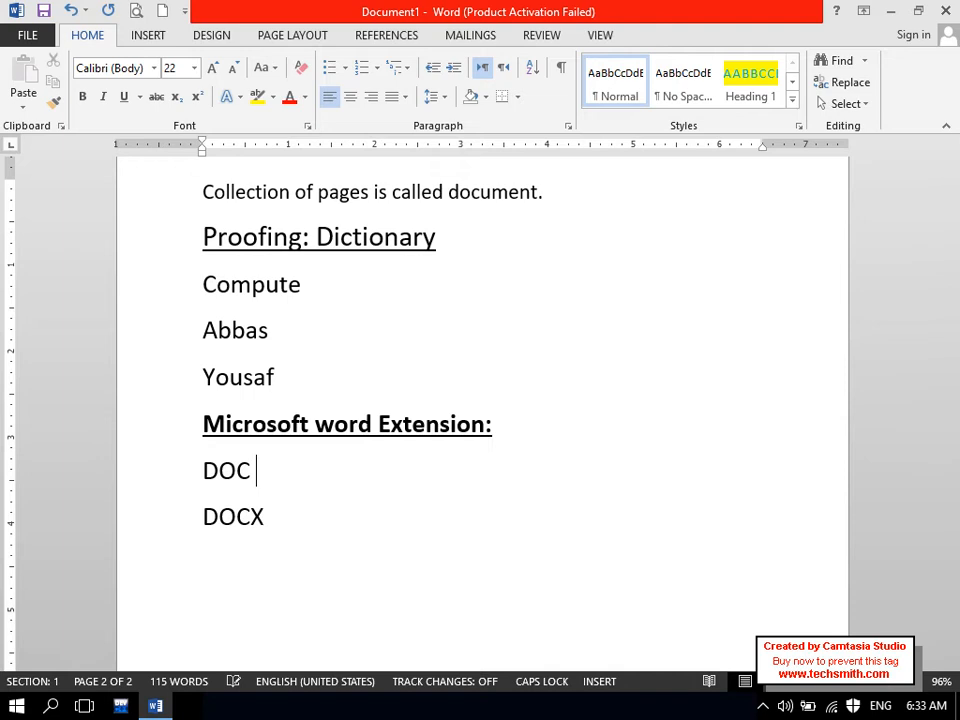
text((dP)
key(BackSpace)
key(BackSpace)
text(D)
key(Caps_Lock)
text(ocument))
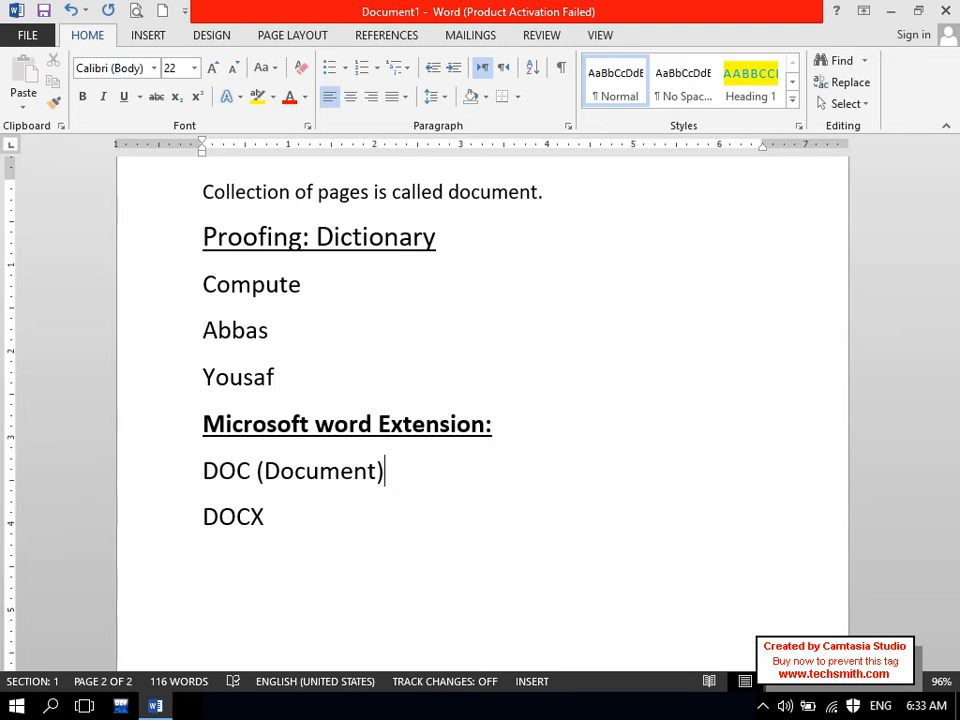
- Append '(document exchange)' after DOCX, fixing stray characters along the way
click(290, 529)
text(*)
key(BackSpace)
text())
key(BackSpace)
text((doc)
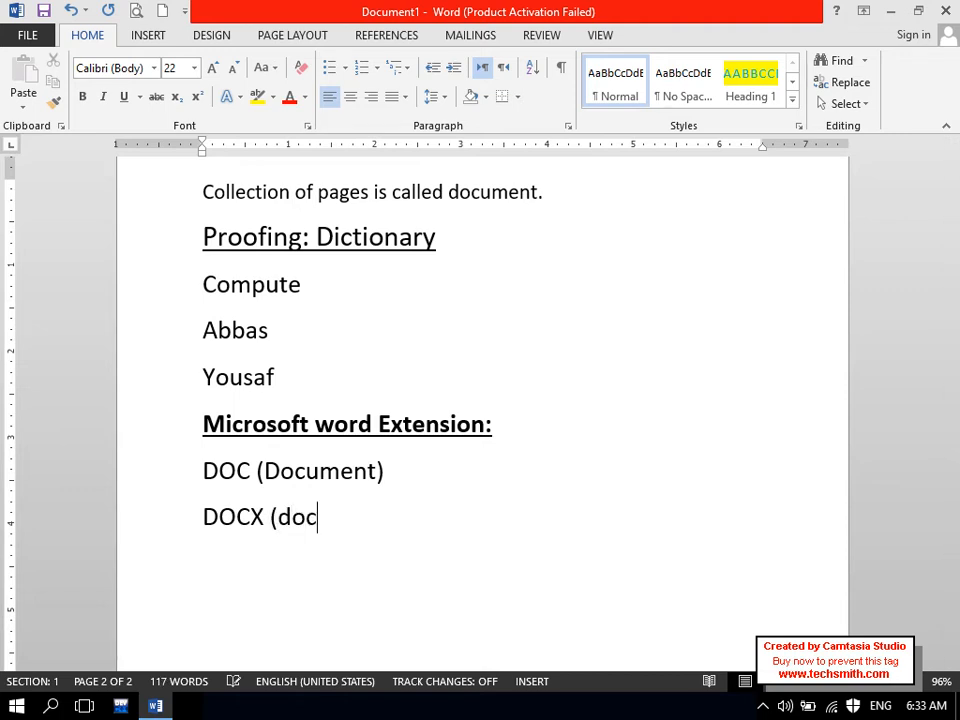
text(ument ex)
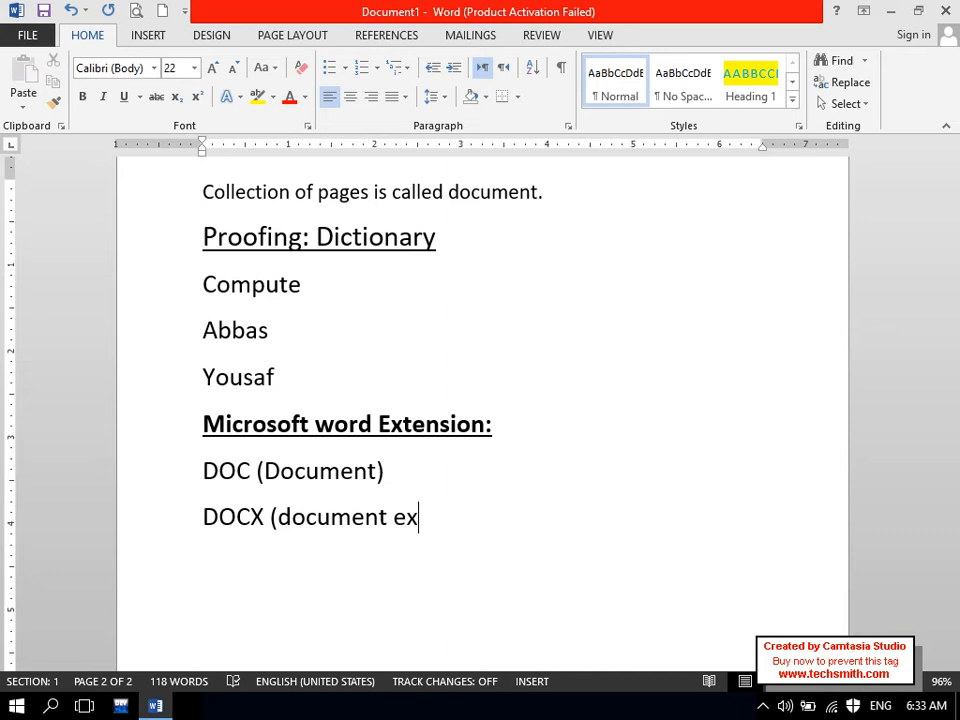
text(change))
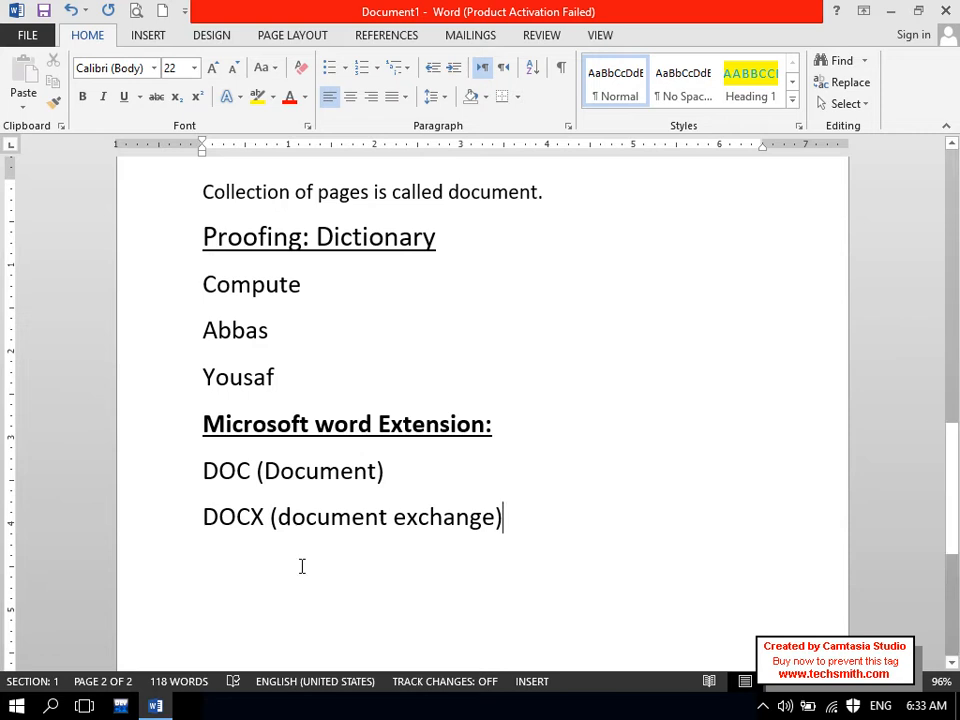
drag(265, 517, 243, 518)
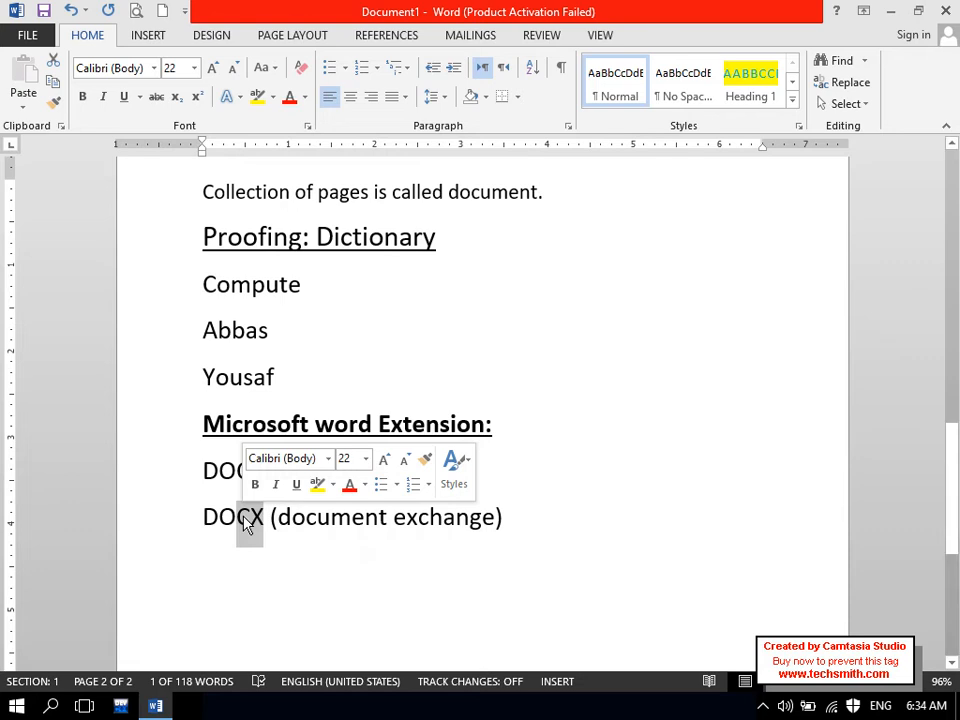
click(459, 532)
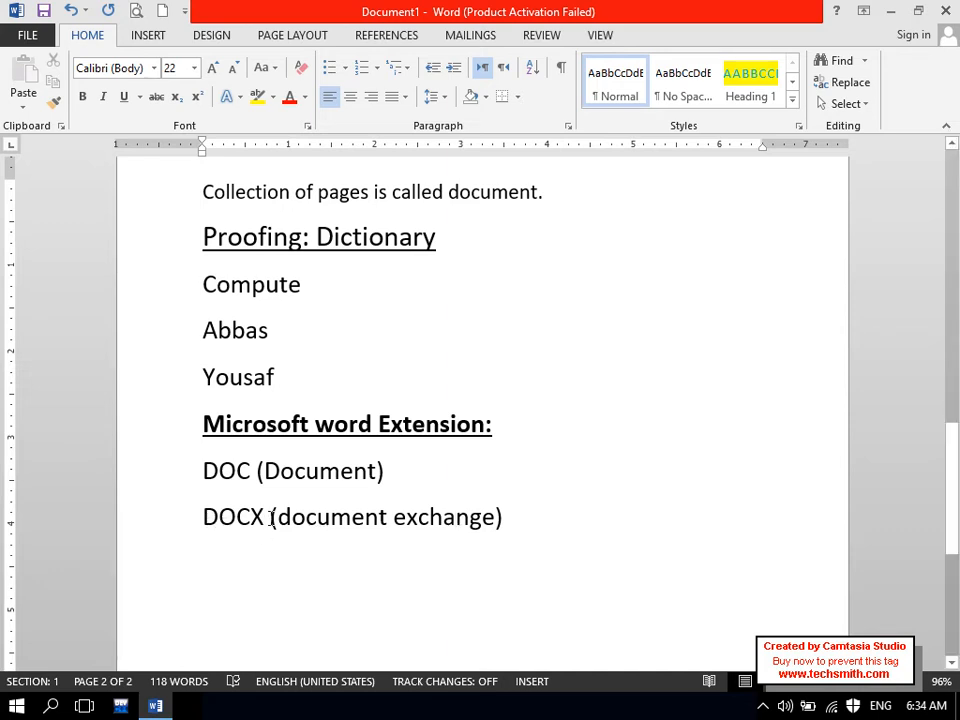
drag(268, 517, 253, 520)
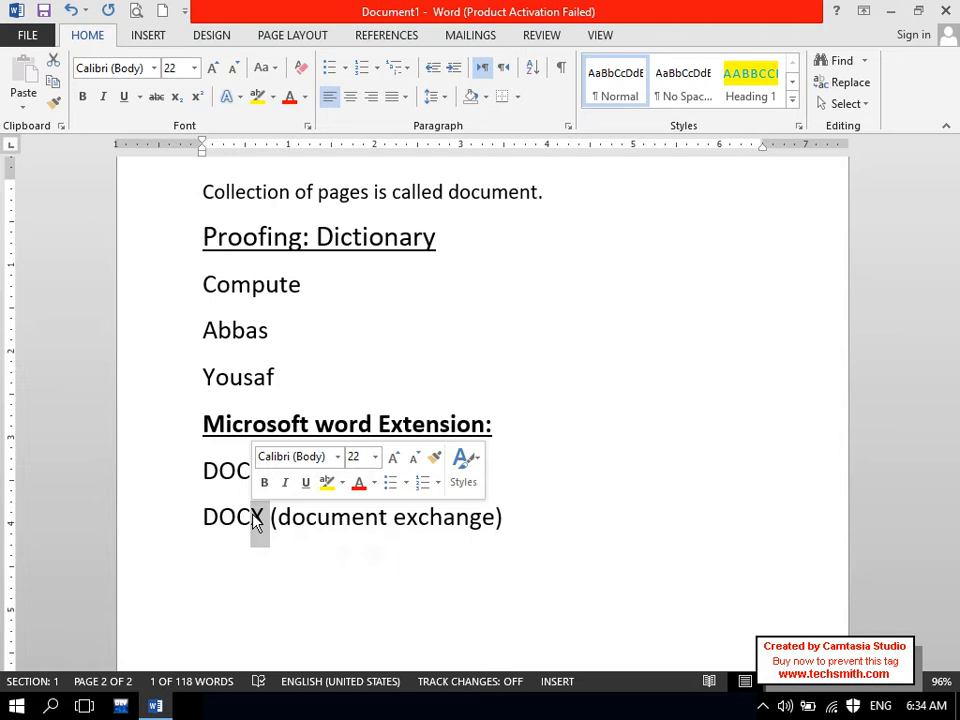
click(236, 554)
drag(203, 517, 268, 530)
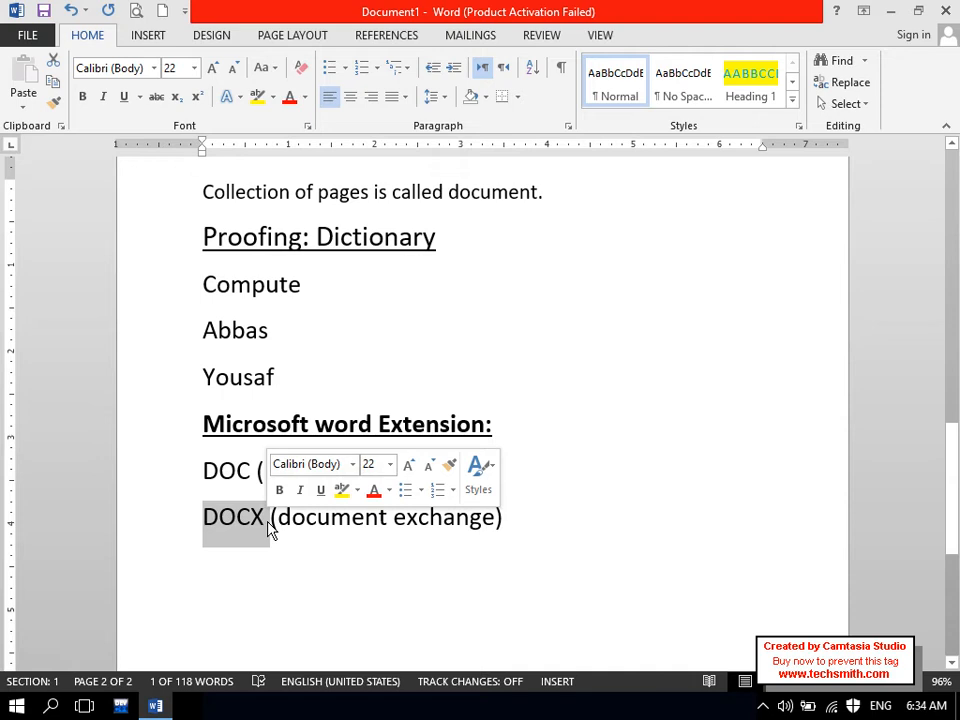
click(268, 527)
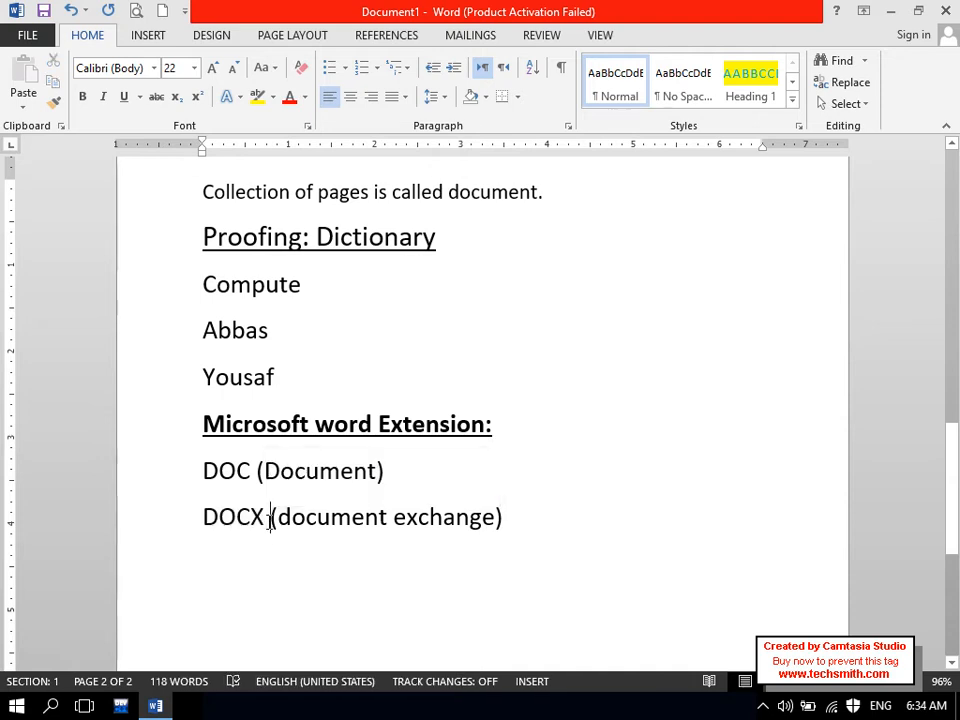
drag(199, 476, 253, 469)
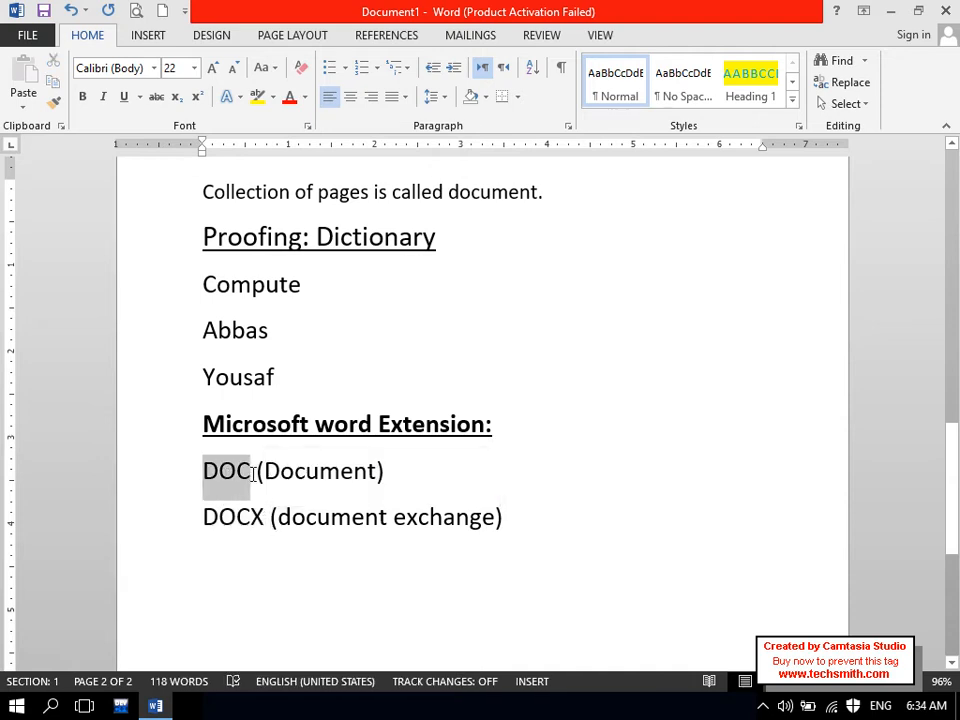
- Apply dash bullets to the DOC and DOCX lines and begin typing 'How to o' below
click(287, 596)
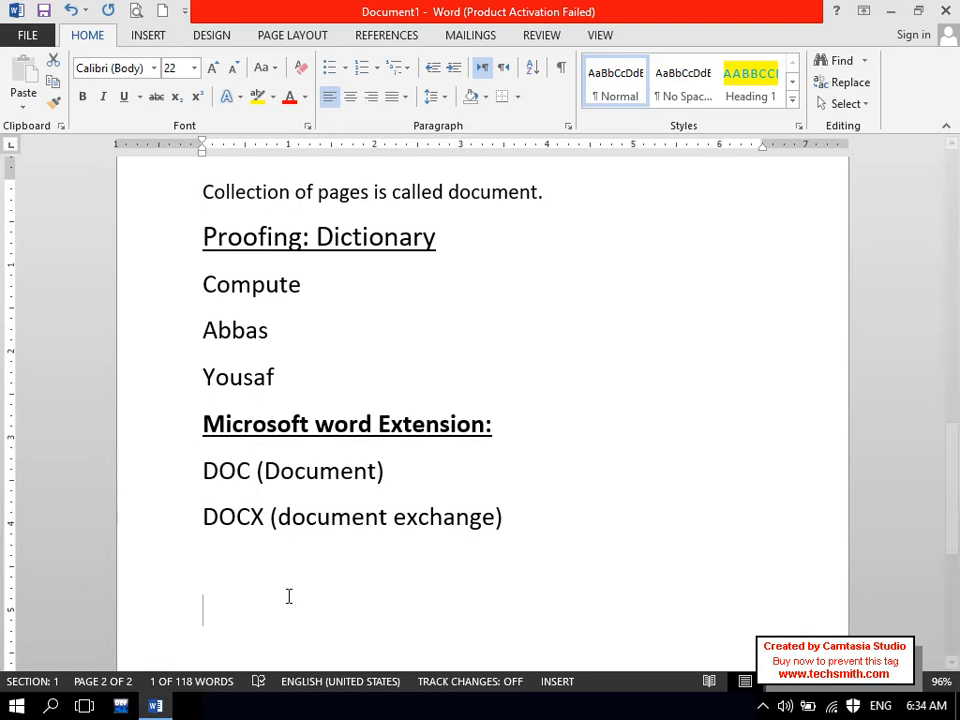
drag(279, 596, 198, 489)
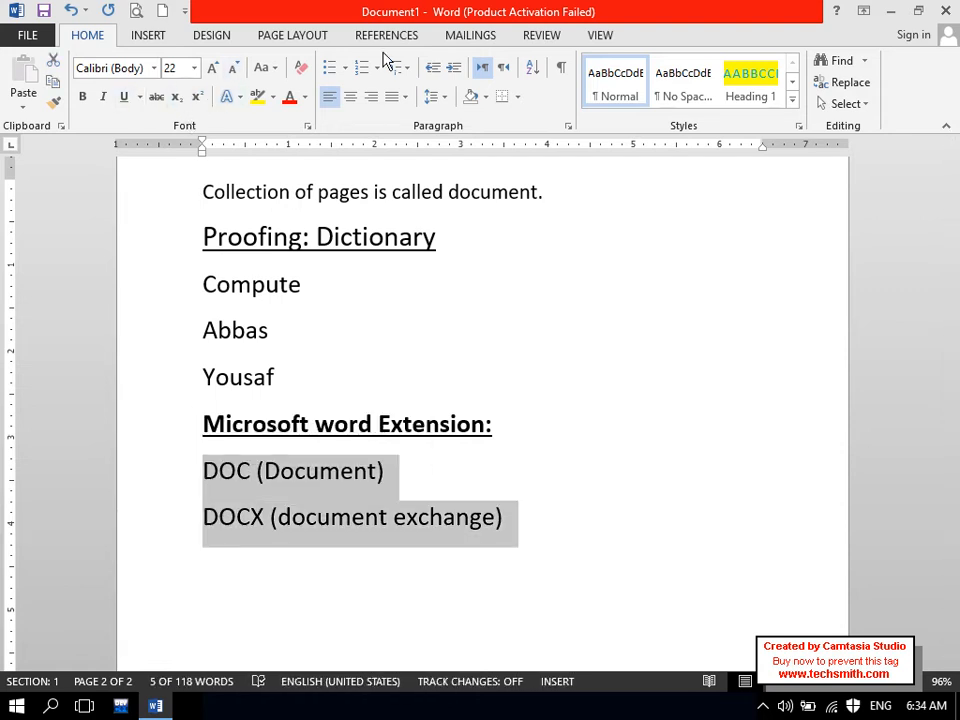
click(331, 67)
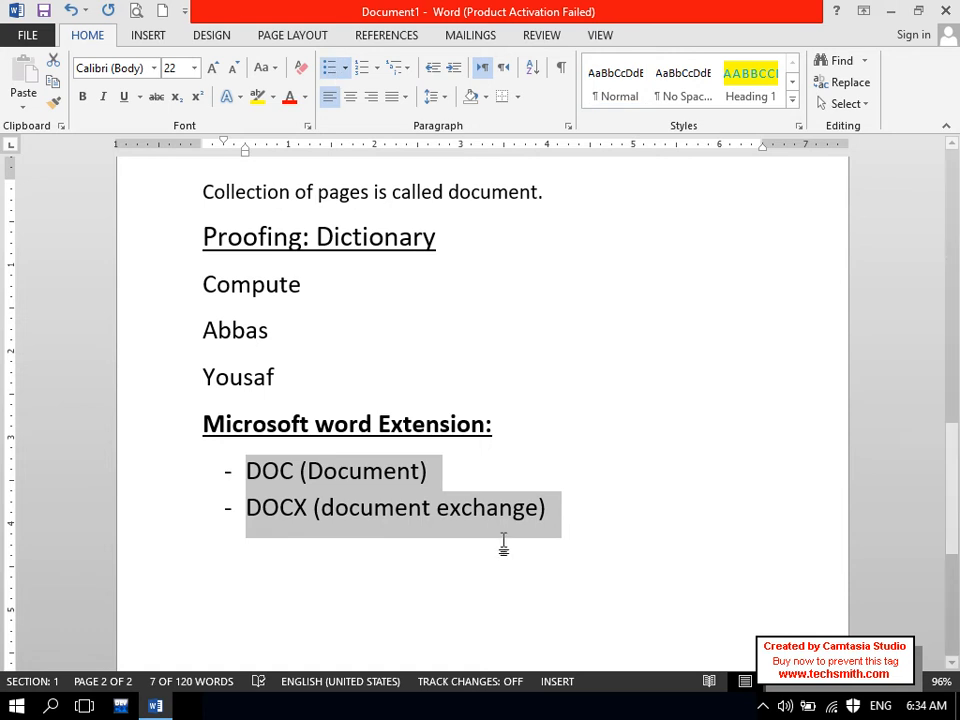
click(574, 555)
key(Caps_Lock)
text(H)
key(Caps_Lock)
text(ow to )
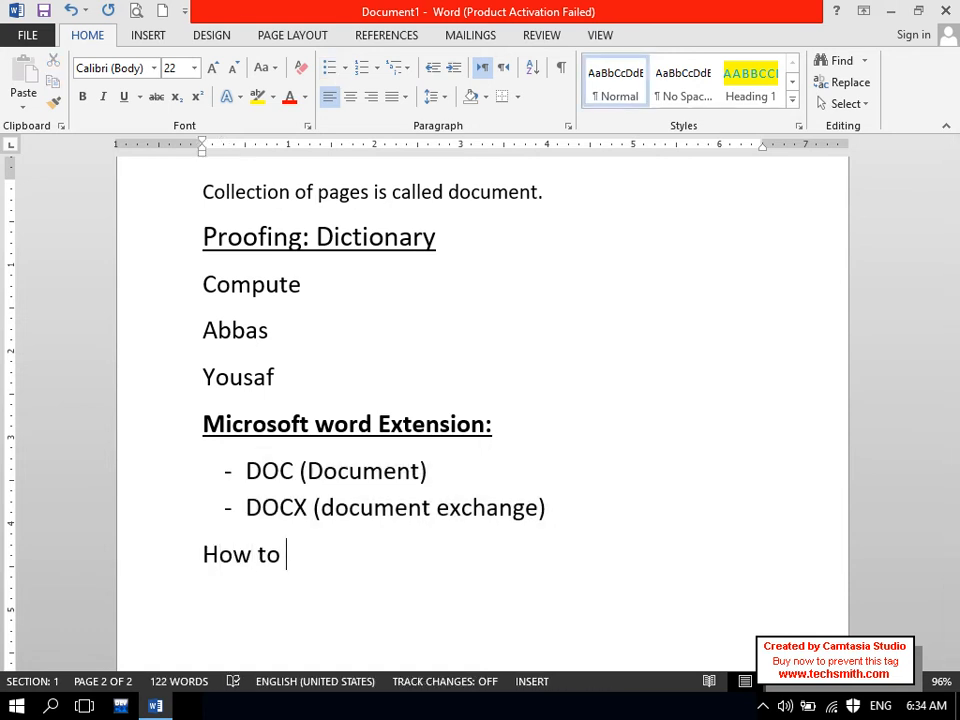
text(o)
- Add the question 'How to open Microsoft word?' and a dash-bulleted line beginning 'Run --> win'
key(Caps_Lock)
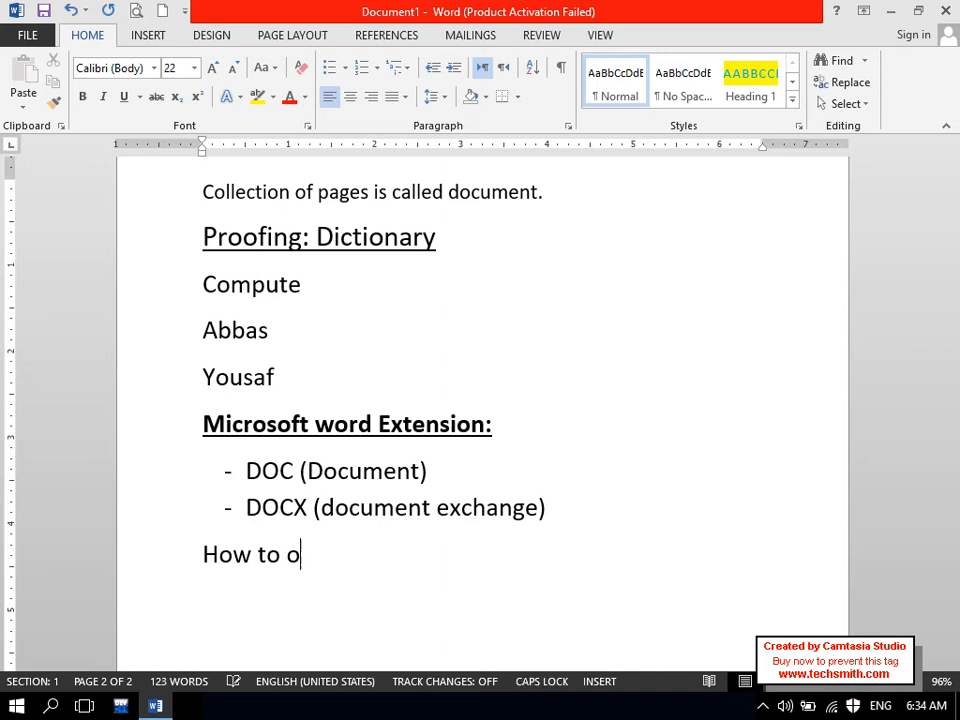
key(Caps_Lock)
text(pen m)
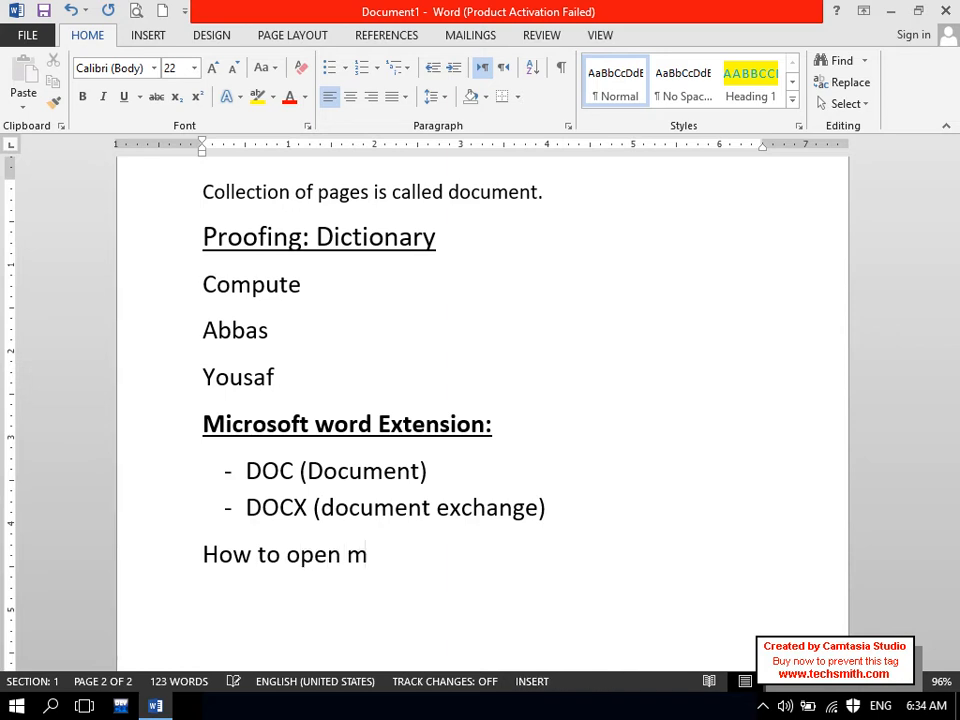
text(icrosoft word)
key(BackSpace)
text(?)
key(Return)
text(- )
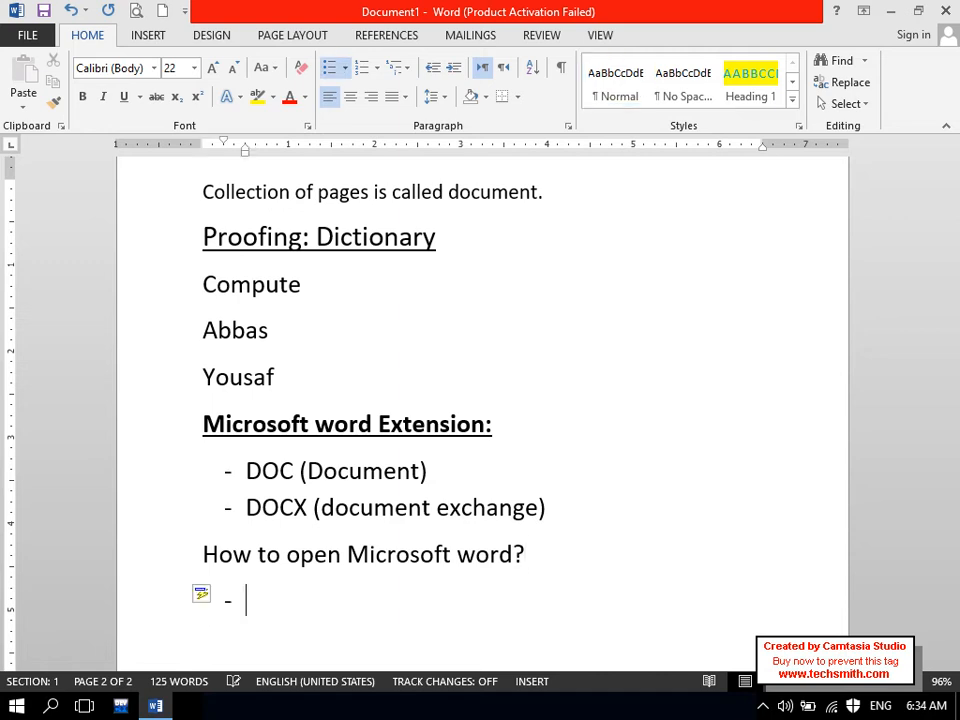
text(run --> w)
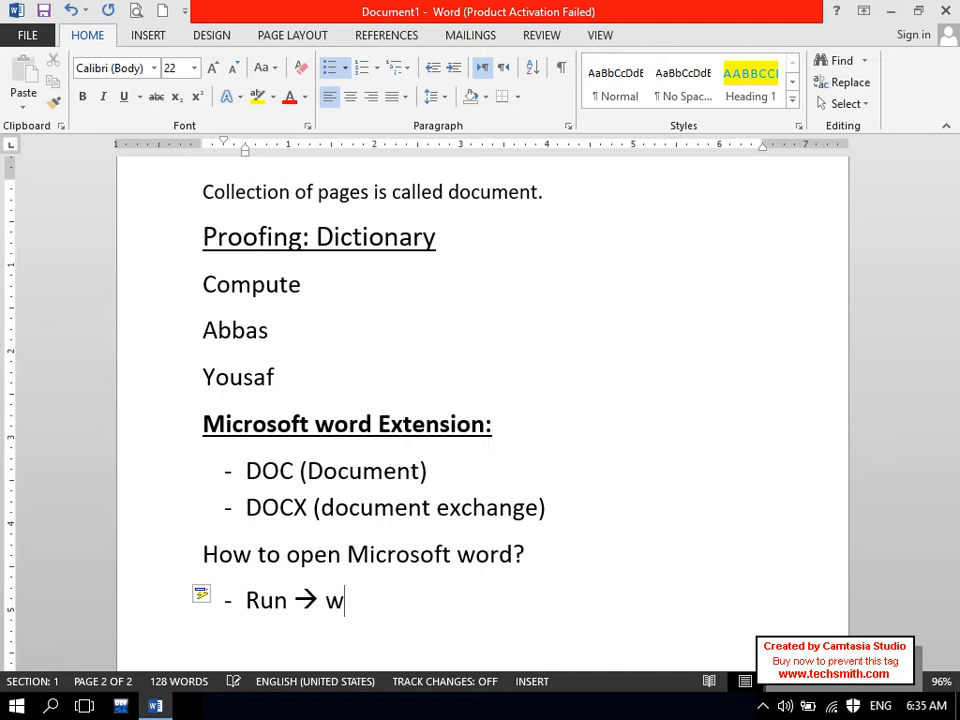
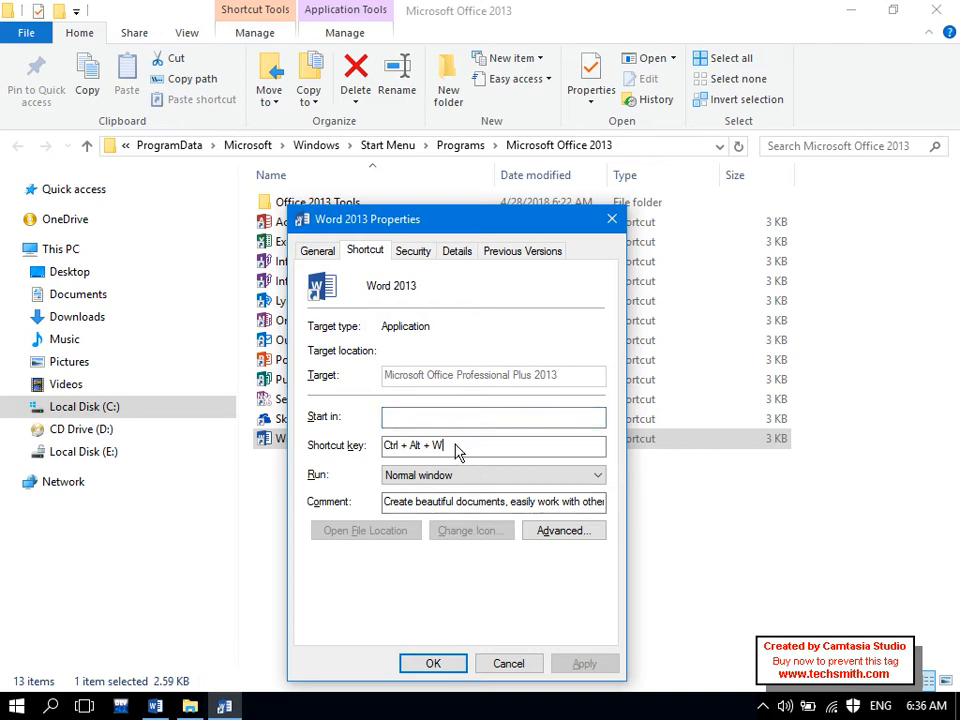
- Save Ctrl+Alt+I as Word 2013's shortcut key, approve the admin prompt, and close Explorer
key(ctrl+alt)
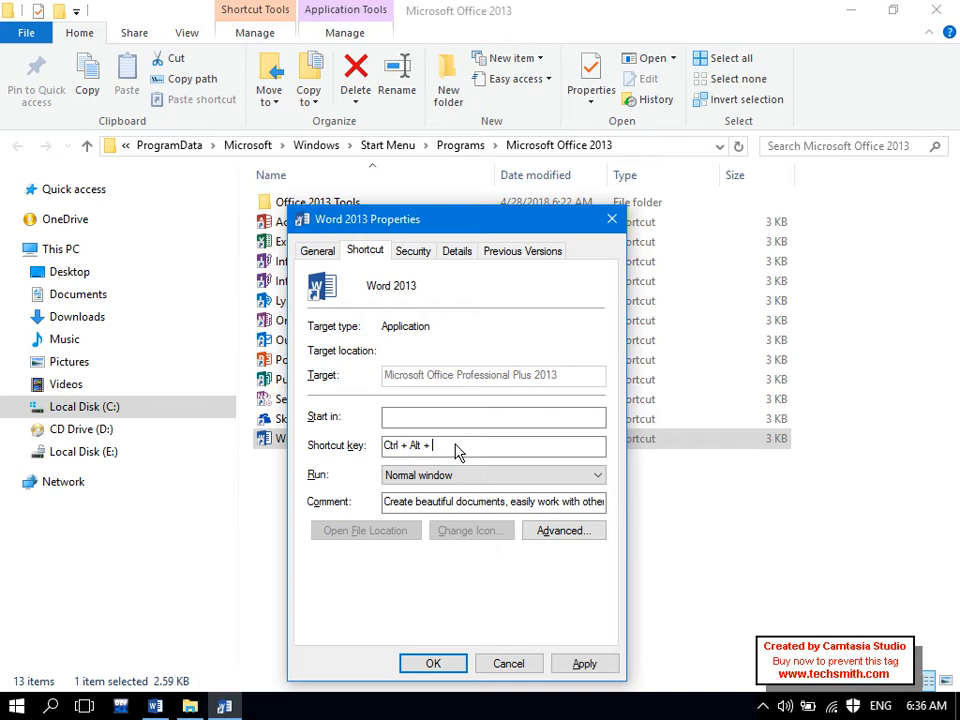
click(578, 667)
click(480, 479)
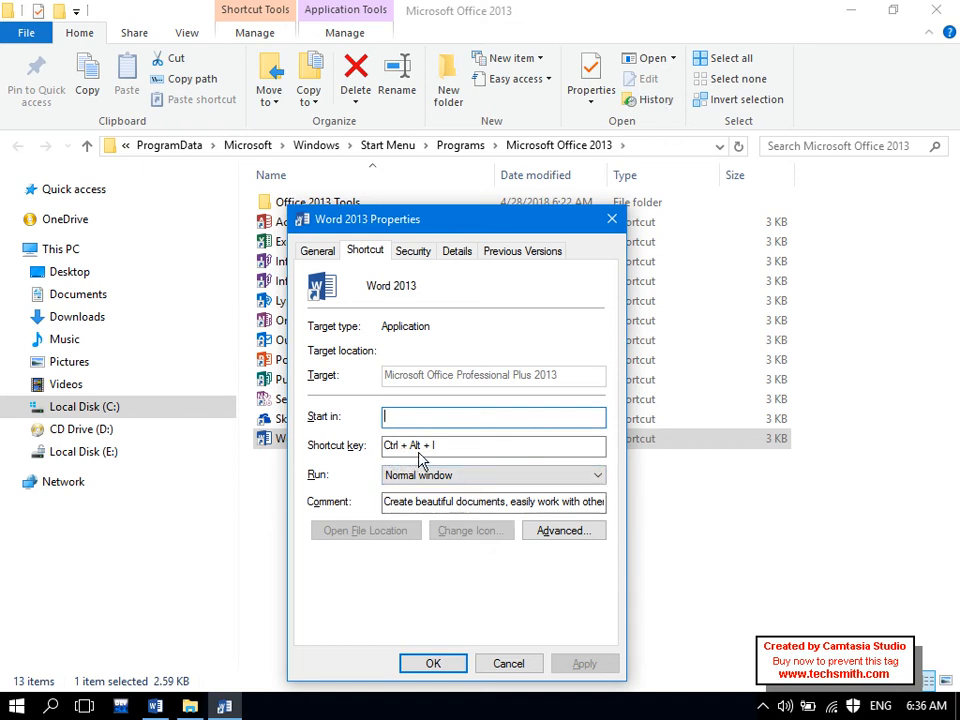
click(430, 663)
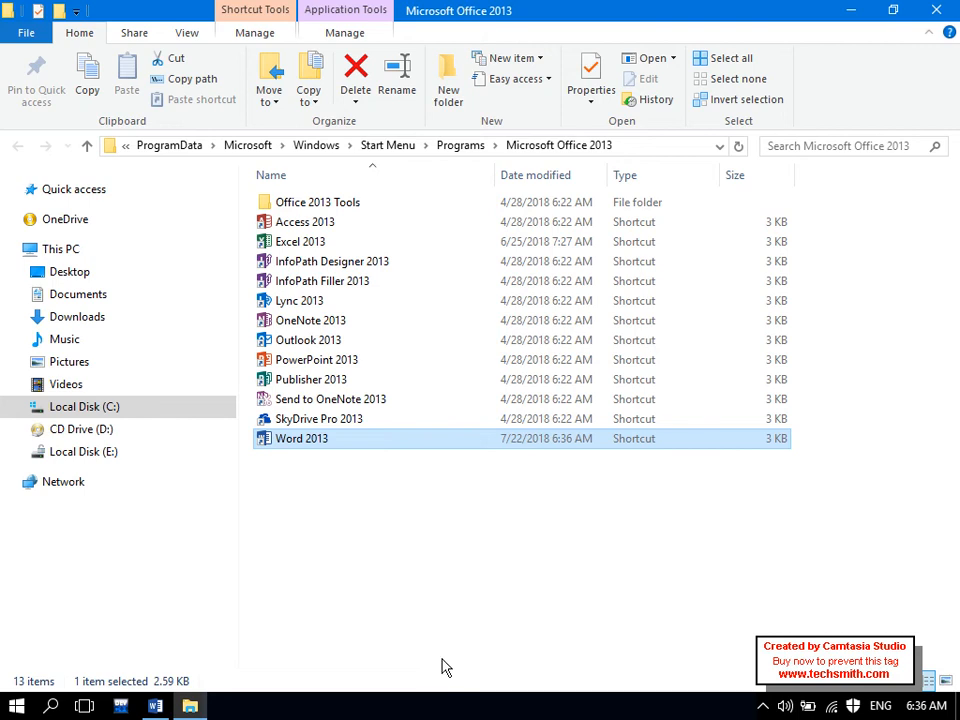
click(948, 6)
- Search Start for 'WORD' and launch a new Word 2013 window
drag(437, 408, 407, 378)
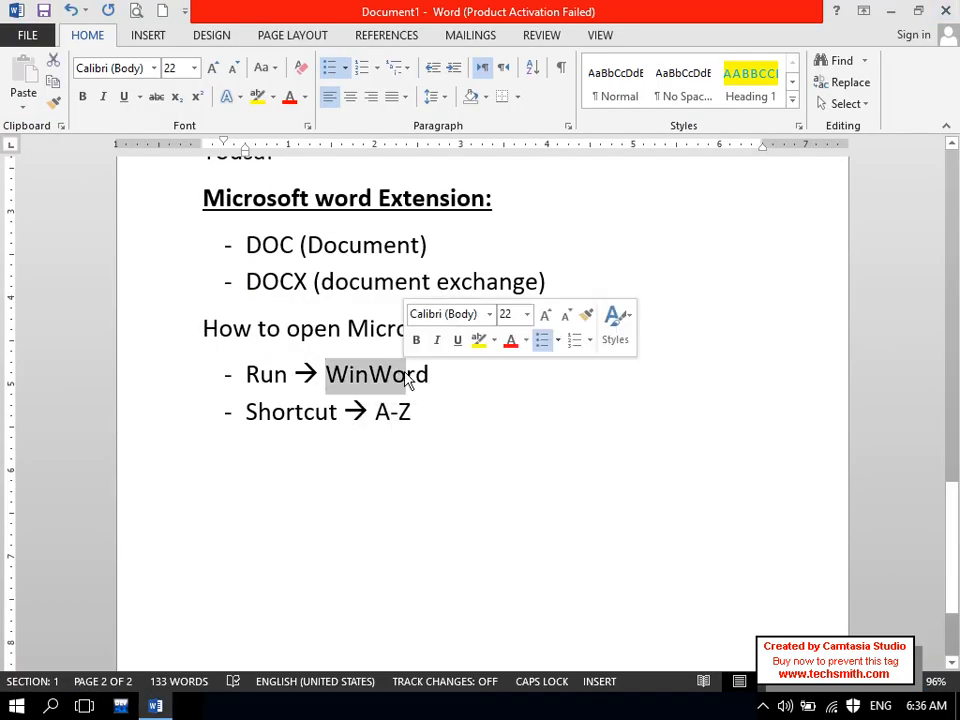
click(8, 710)
click(8, 710)
text(WORD)
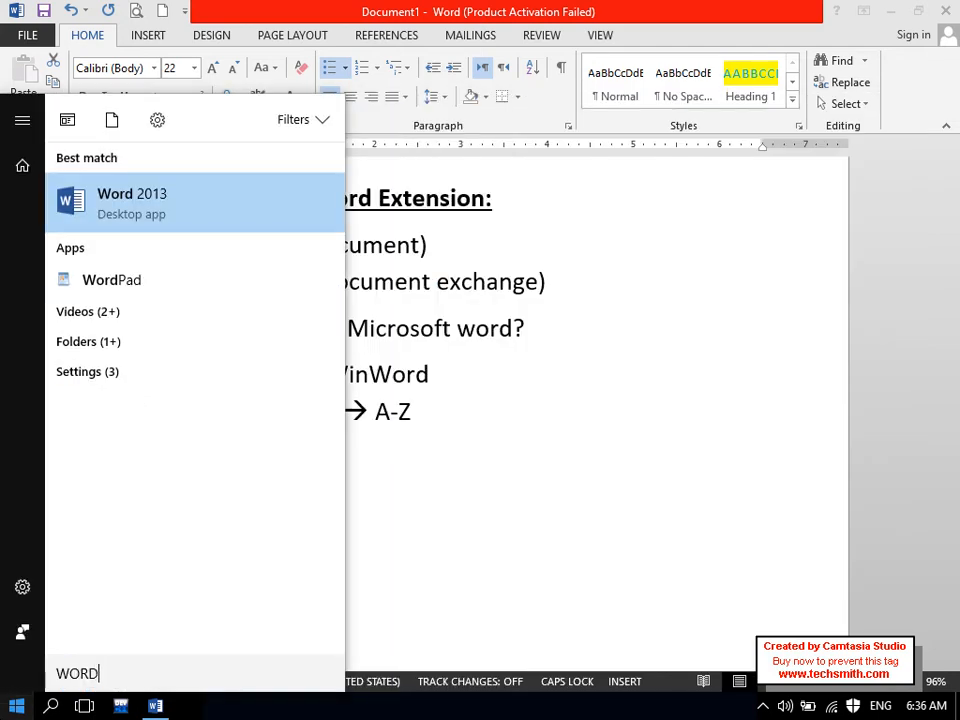
click(146, 219)
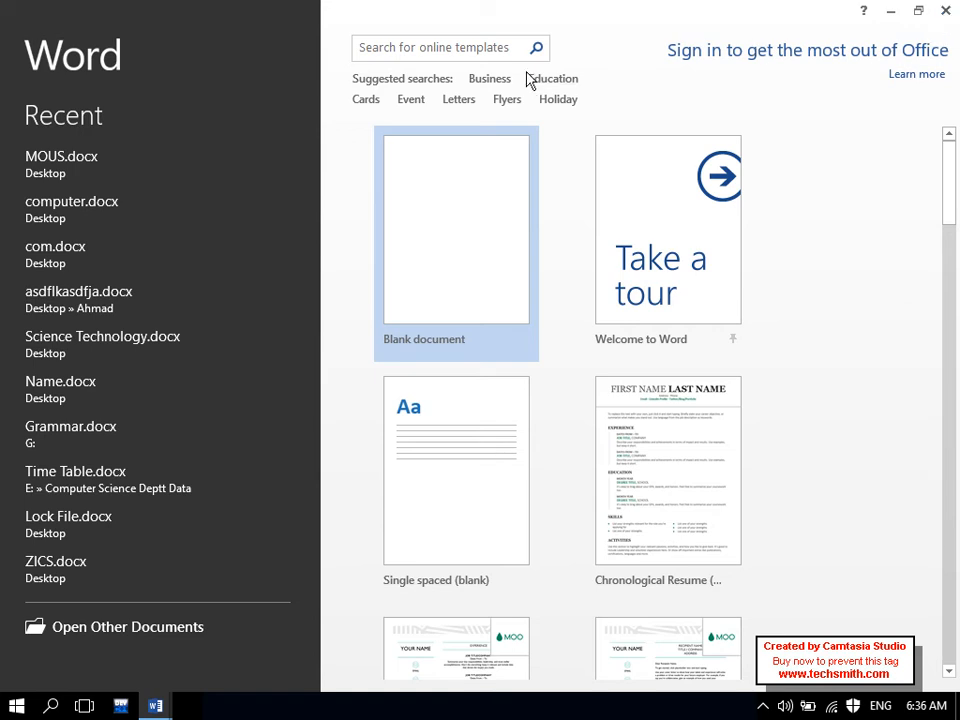
- Restore the Word start window to a smaller size, then maximize it again
drag(497, 10, 407, 124)
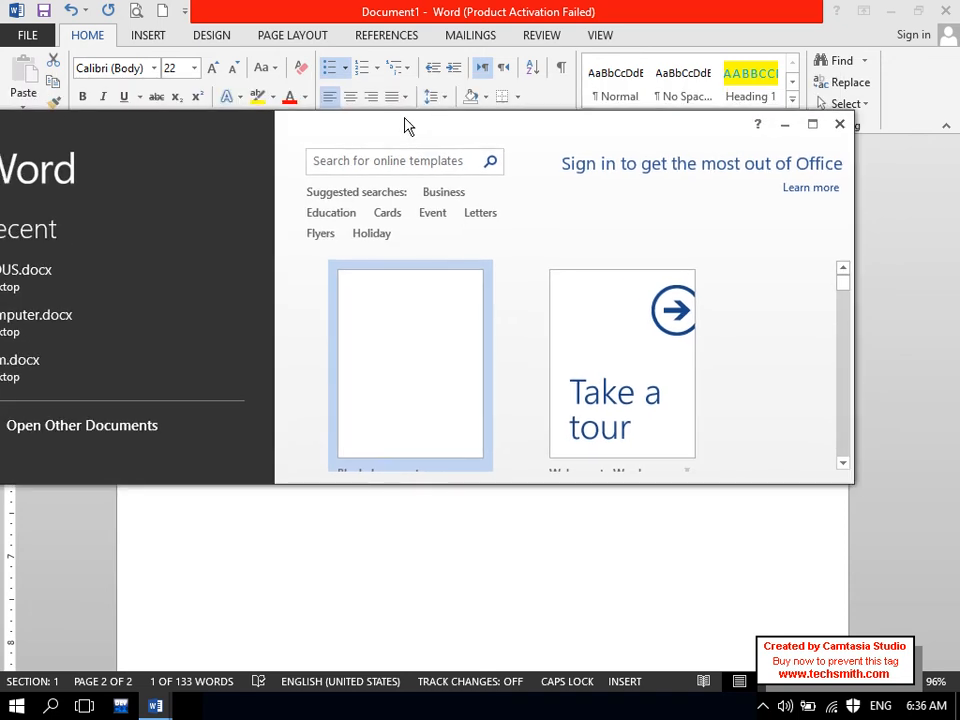
double_click(407, 124)
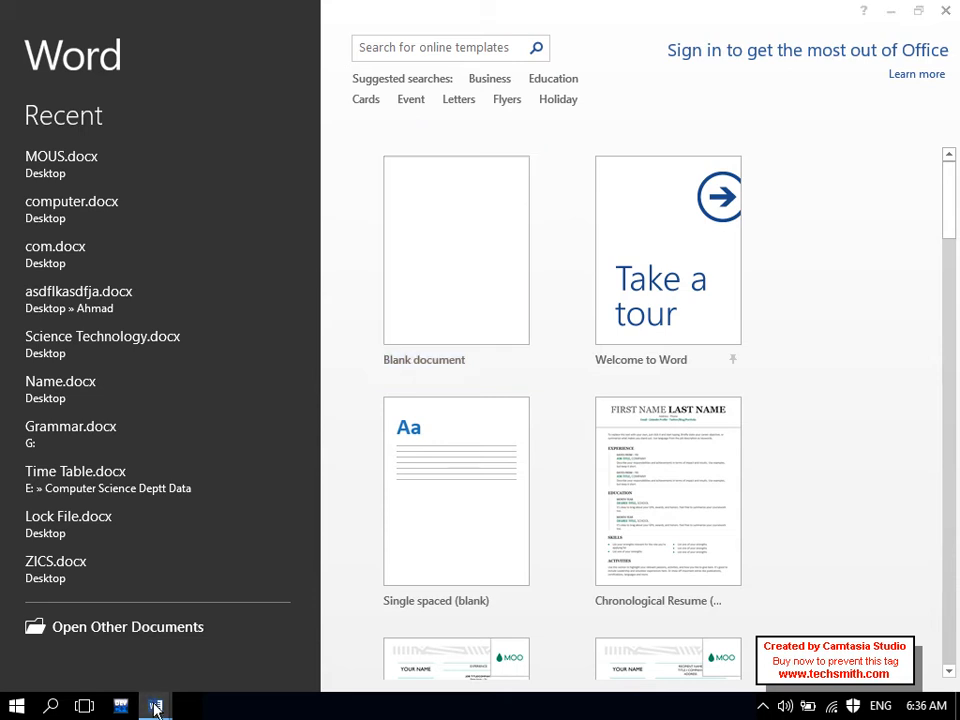
mouse_move(155, 703)
click(139, 654)
drag(957, 491, 957, 360)
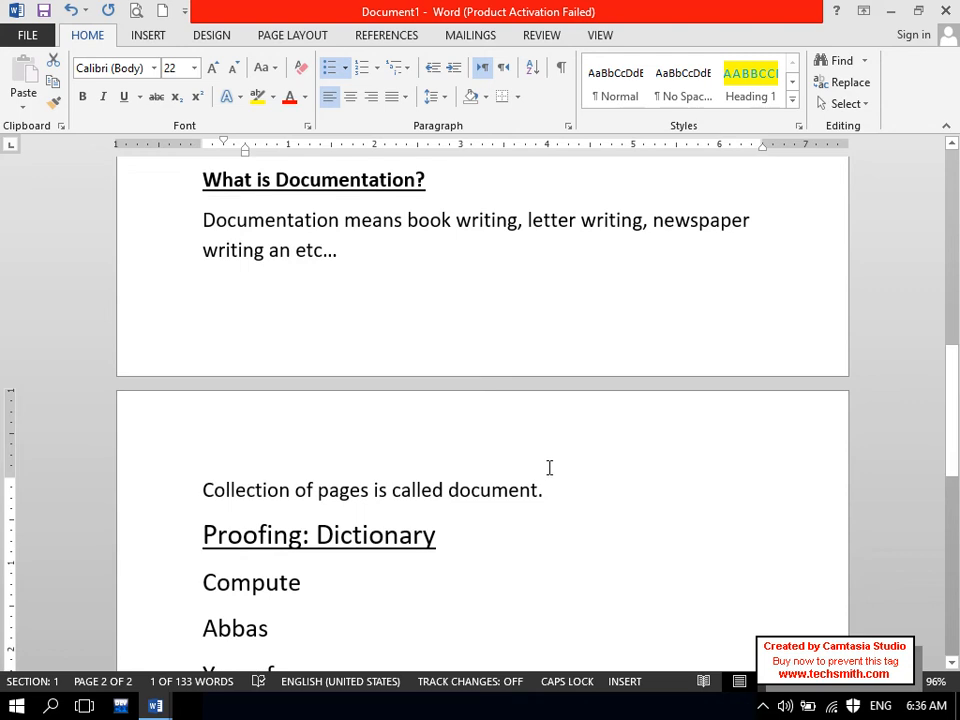
drag(557, 489, 300, 501)
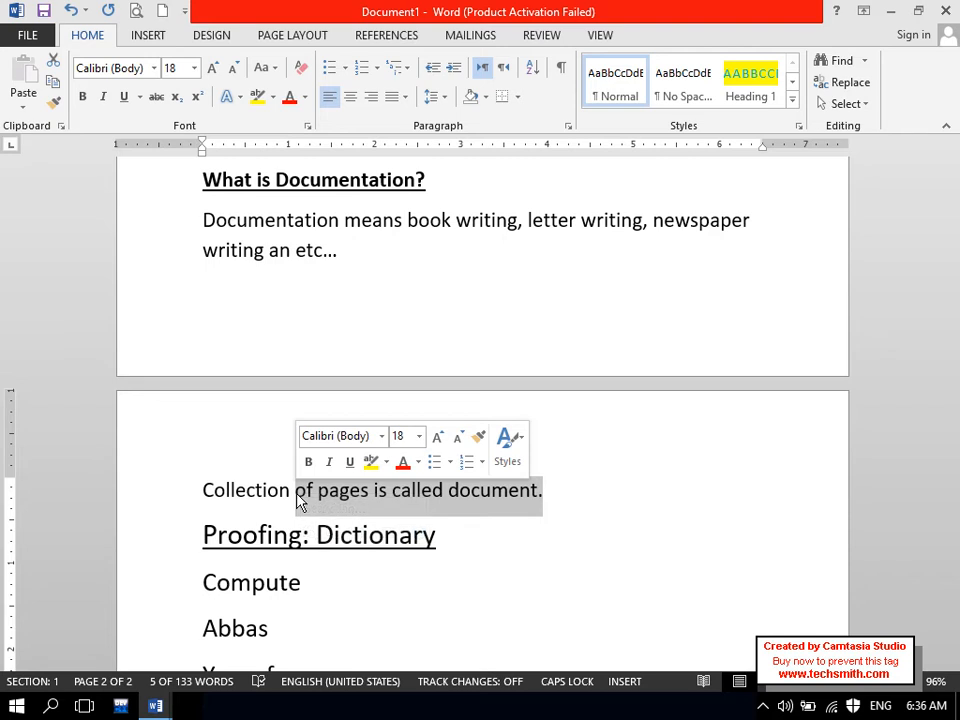
click(155, 706)
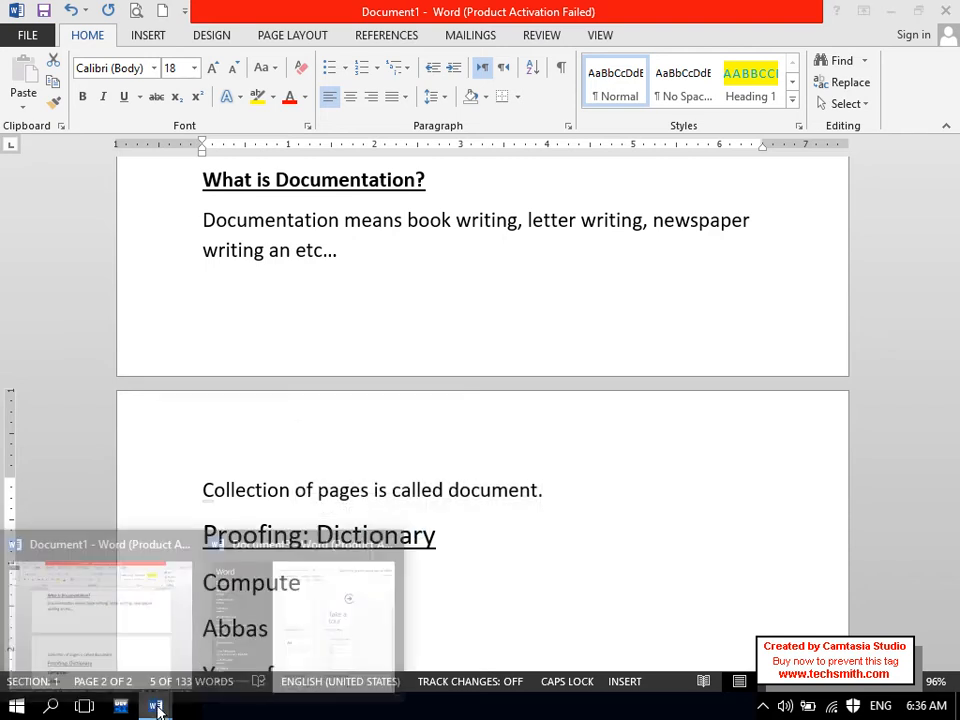
click(333, 645)
mouse_move(446, 15)
mouse_down()
mouse_move(475, 155)
mouse_move(401, 58)
mouse_move(476, 6)
mouse_move(463, 11)
mouse_up()
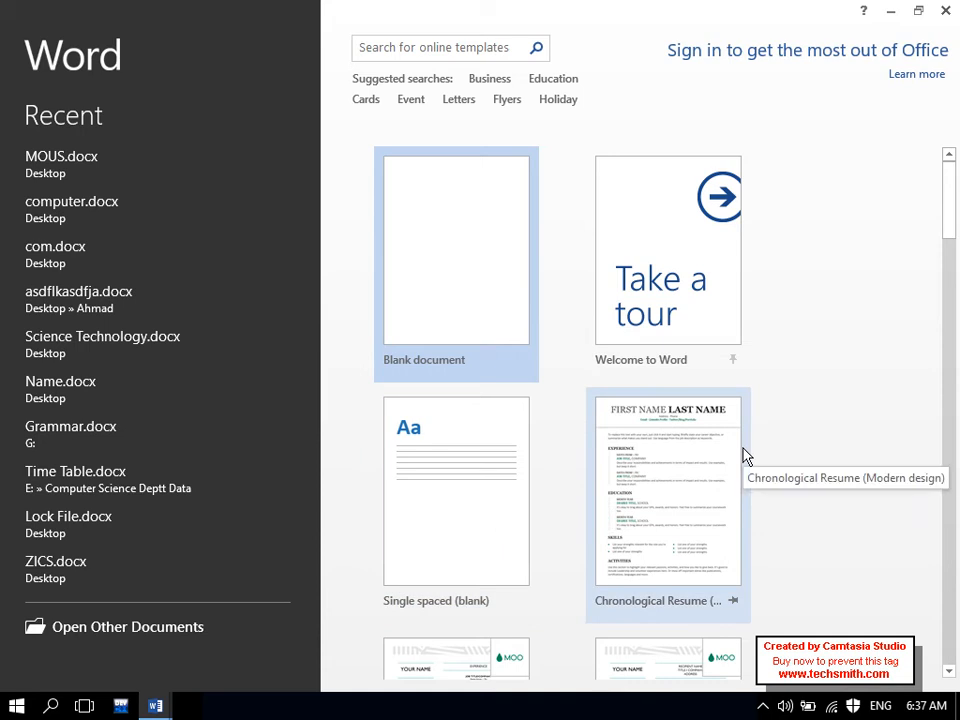
- Preview the Creative resume template, close it, and create a blank document instead
drag(953, 229, 955, 298)
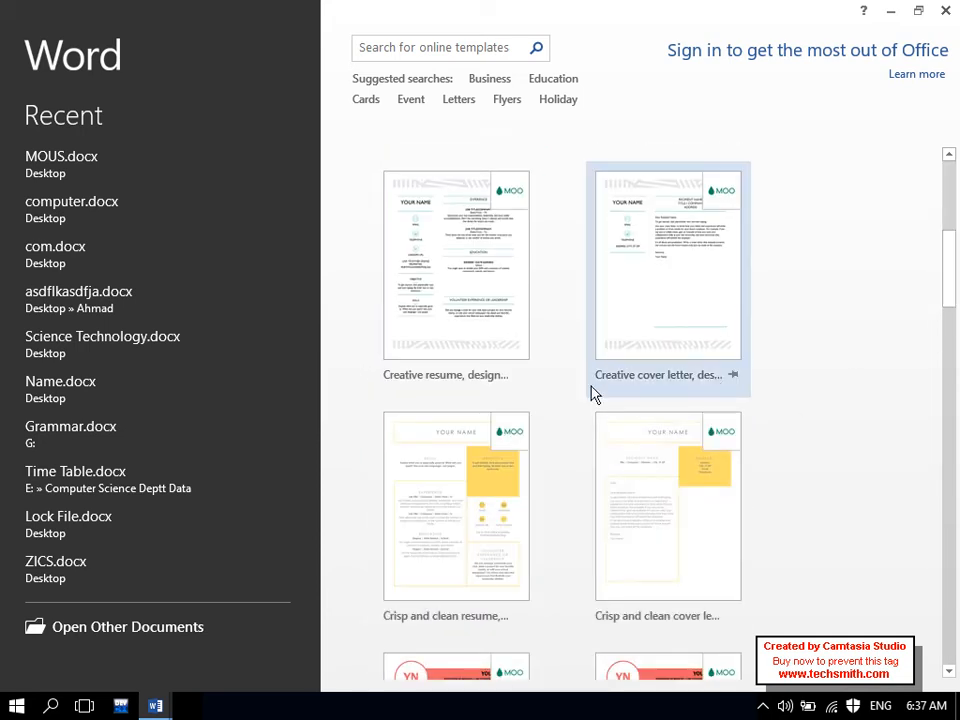
click(479, 356)
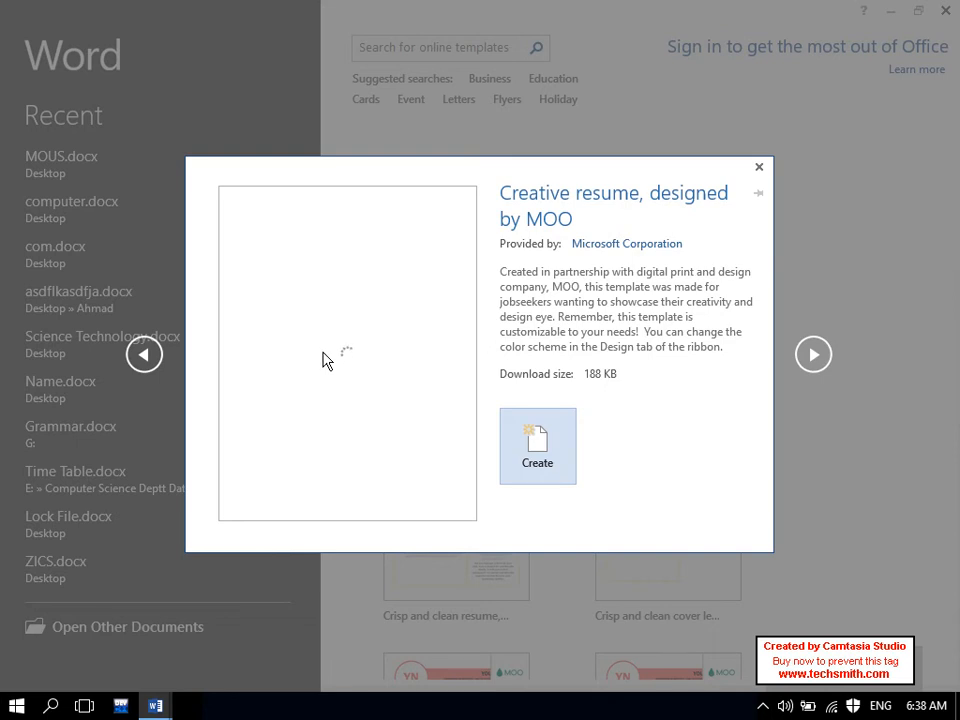
click(759, 174)
scroll(957, 130, up, 5)
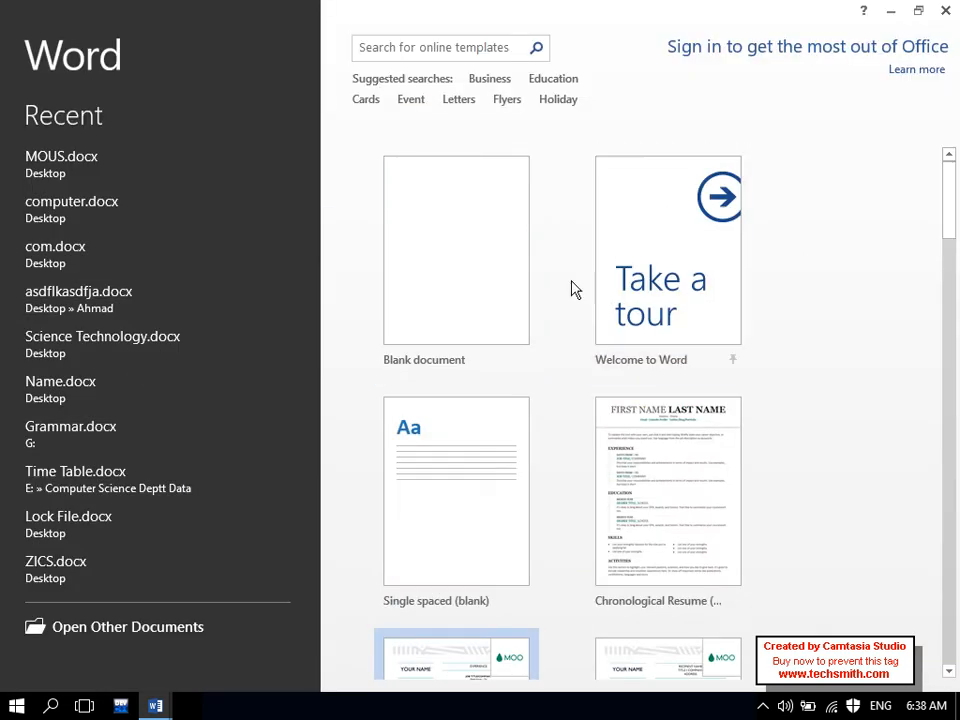
click(435, 261)
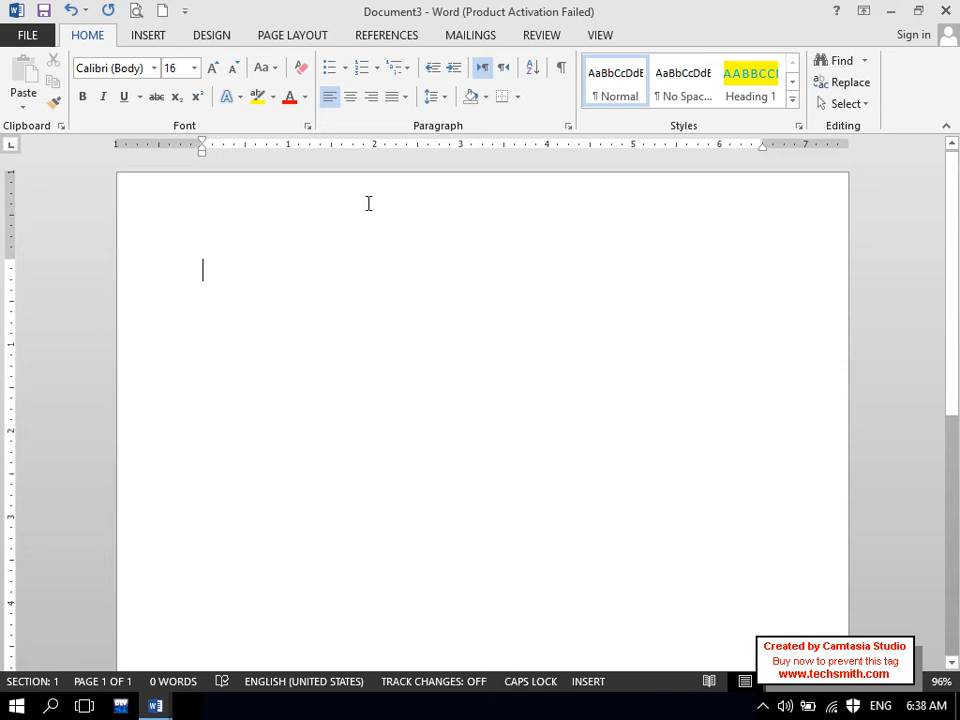
- Return to Document1 and add a double border line with '====' below the Shortcut line
click(155, 706)
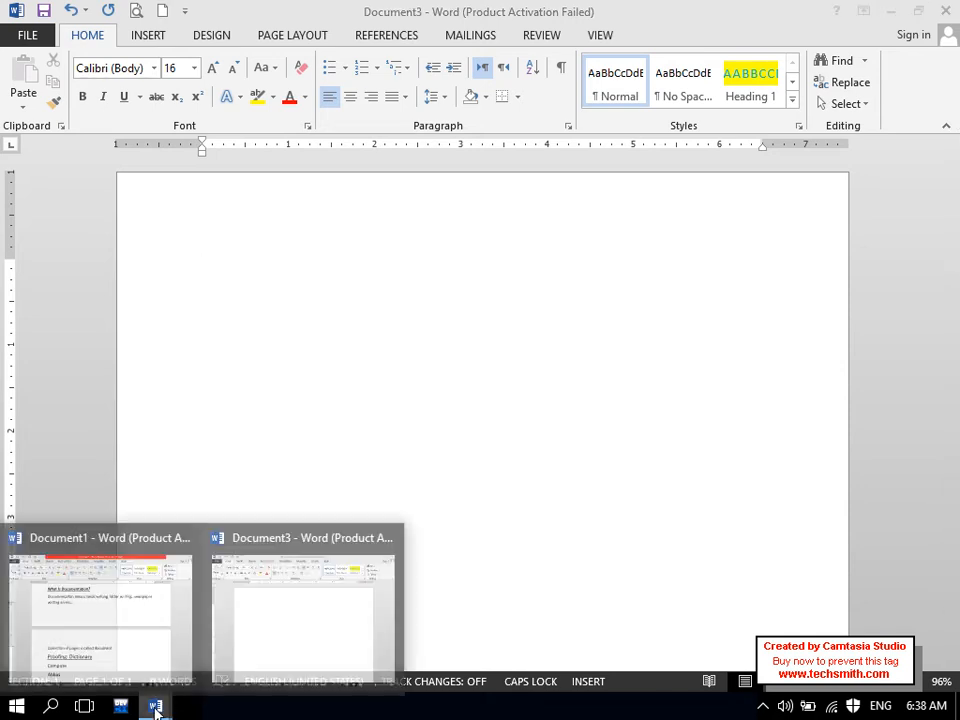
click(127, 657)
drag(956, 375, 955, 530)
click(667, 544)
key(BackSpace)
text(====)
key(Return)
- Type the heading 'Microsoft Word Environment:', correcting the spelling of Environment
text(m)
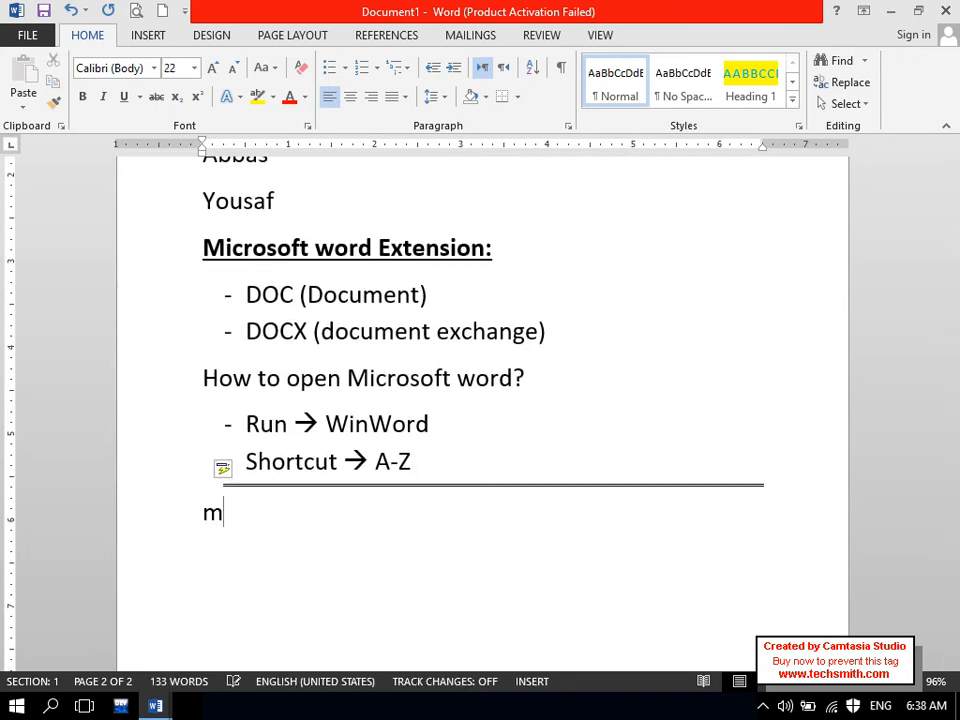
text(ICROSOFT W)
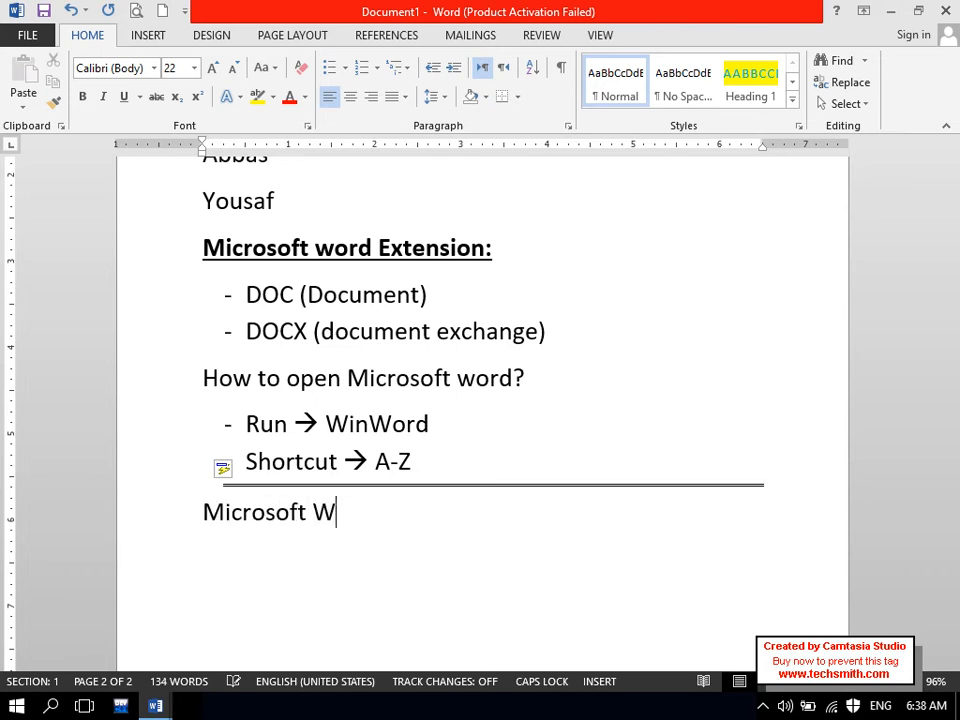
text(ord)
key(Caps_Lock)
text(E)
key(Caps_Lock)
text(nsio)
key(BackSpace)
key(BackSpace)
text(ivorment)
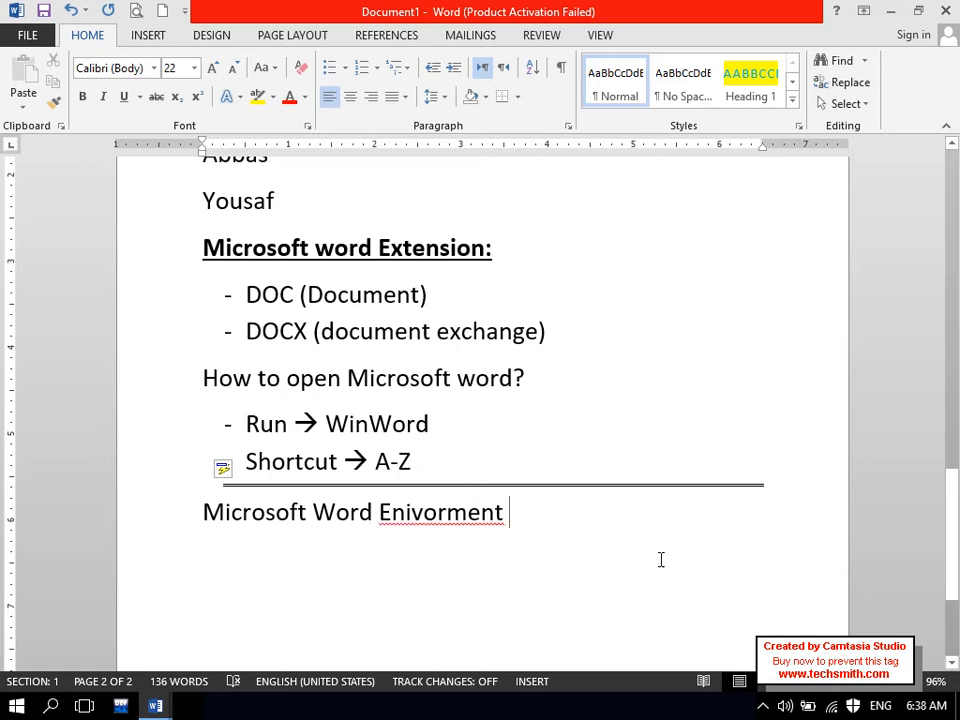
right_click(422, 517)
click(542, 542)
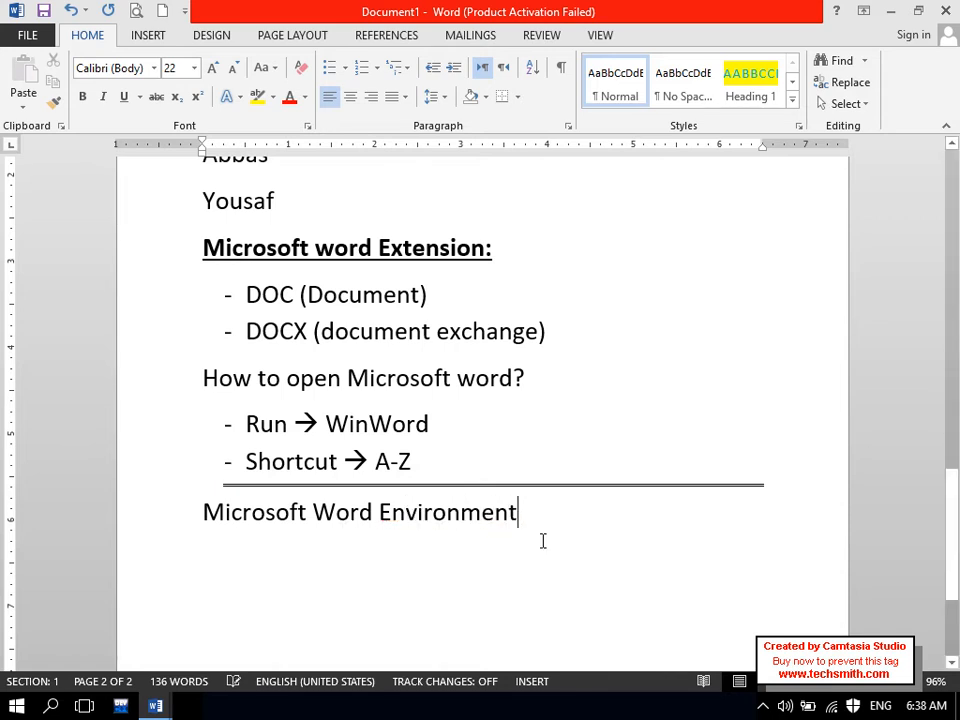
text(:)
key(Return)
- Add dash bullets 'Caption buttons or close buttons' and 'Title Bar', then select the heading
text(-)
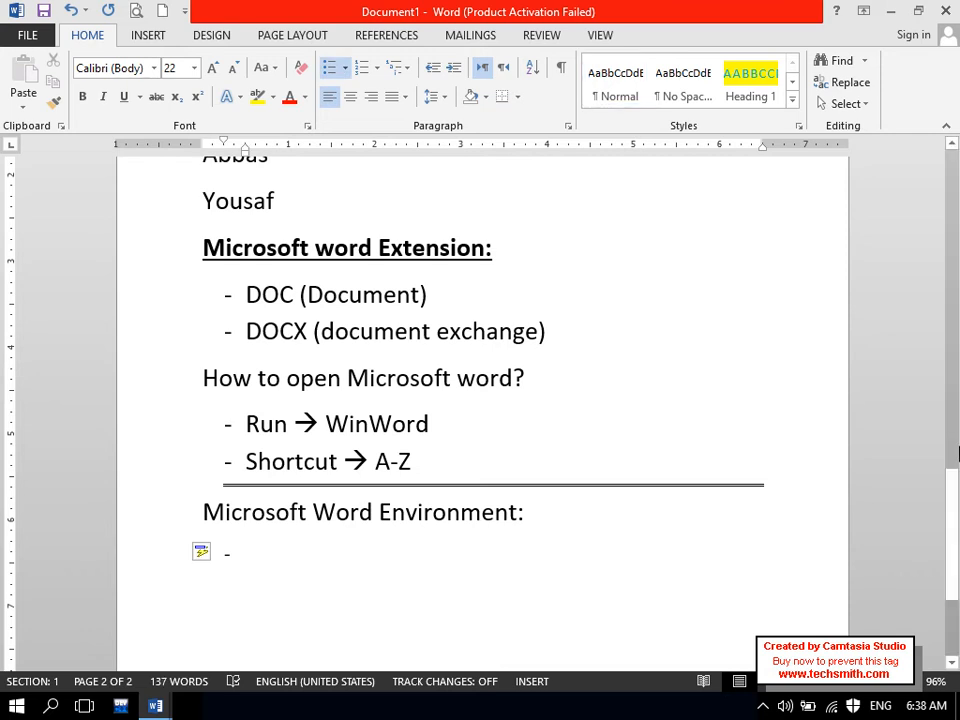
drag(952, 511, 952, 515)
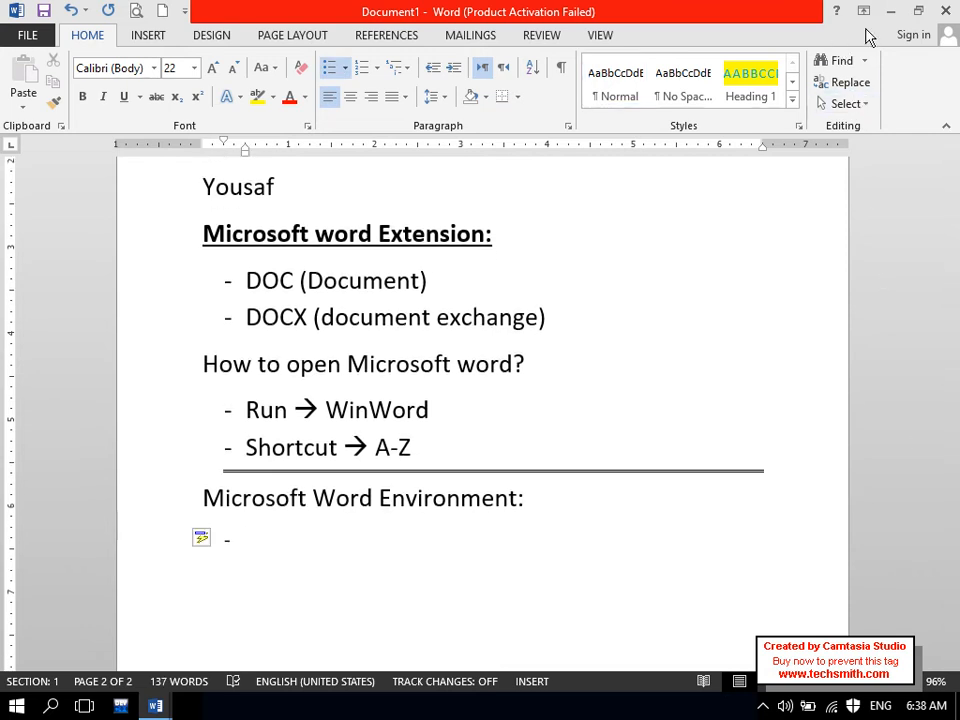
text(ca)
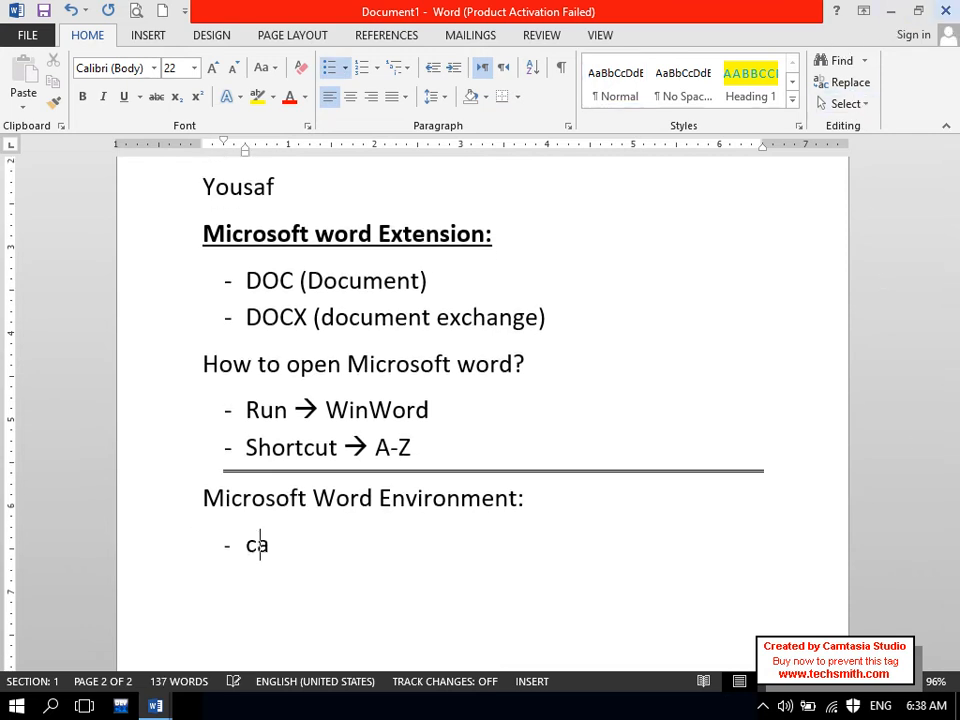
text(ption )
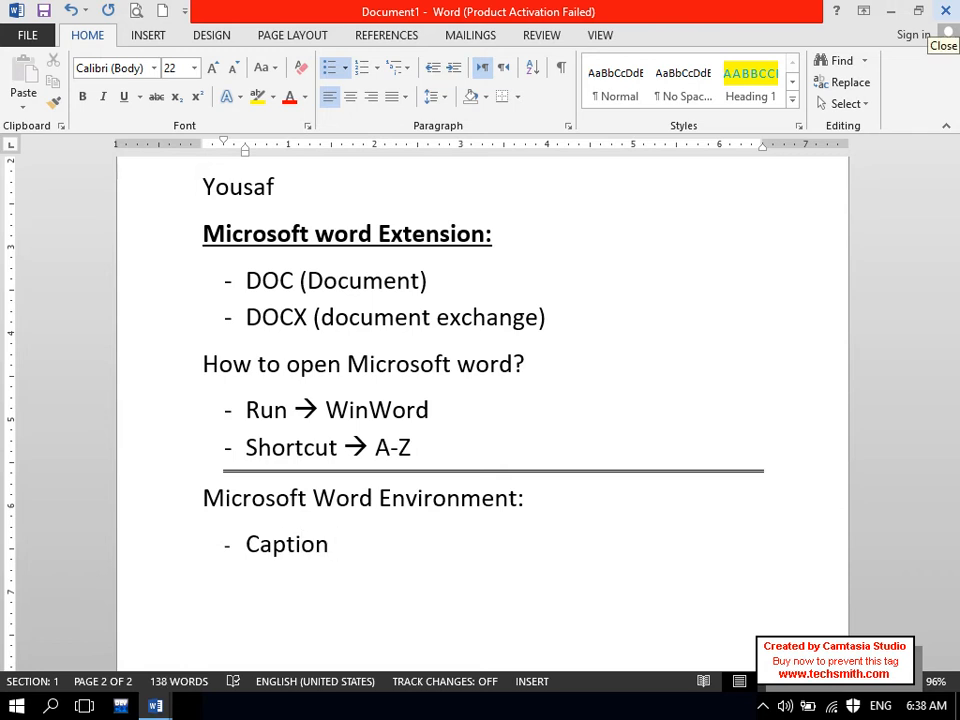
text(buttons or)
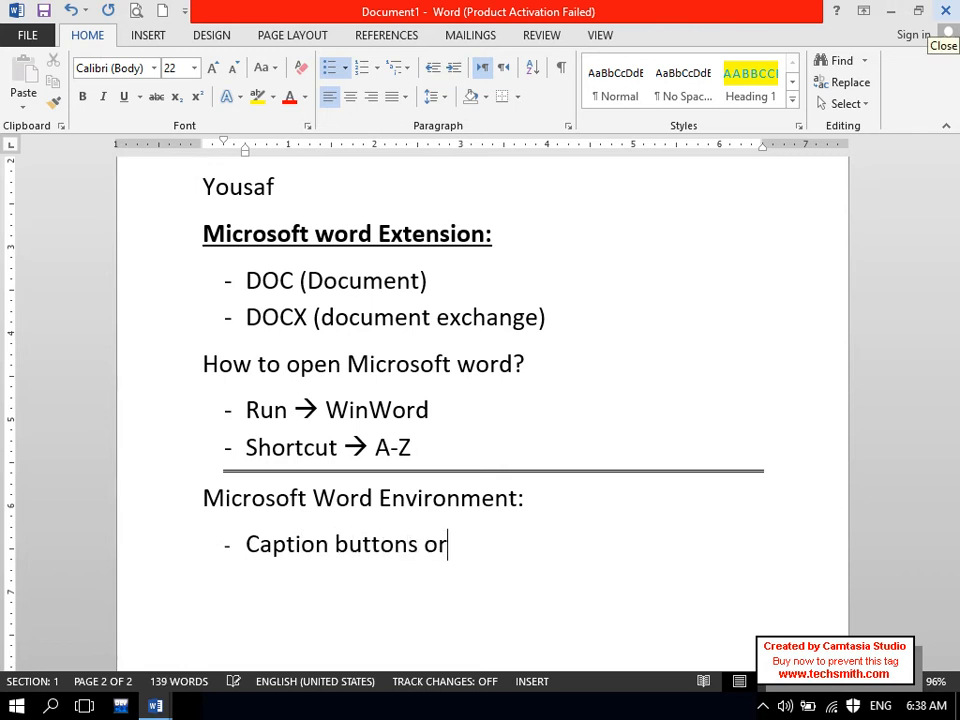
text( close buttons)
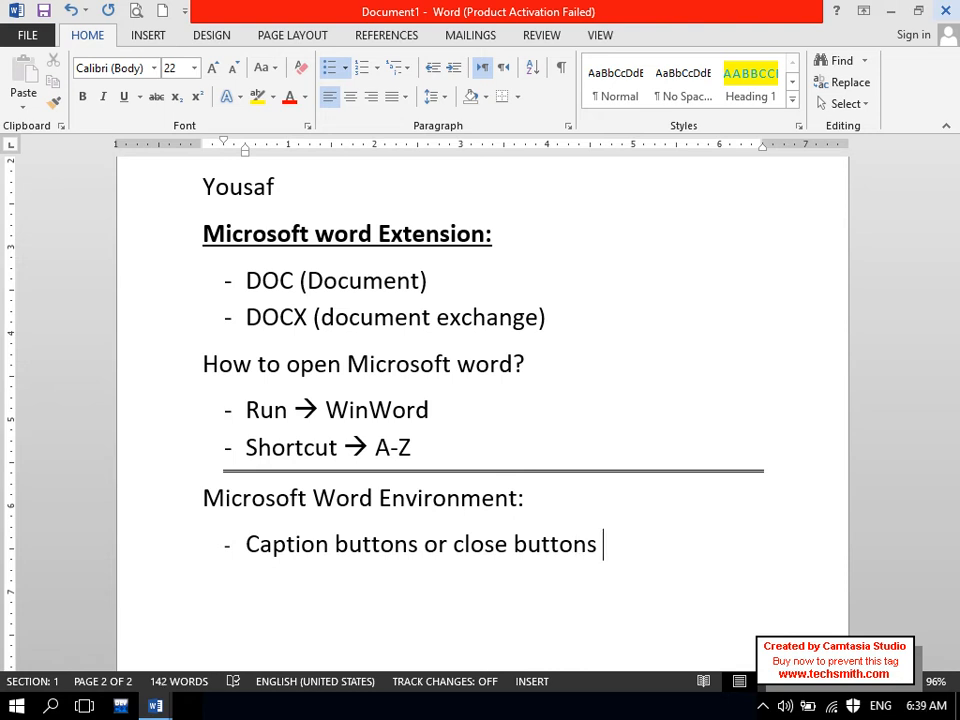
key(Return)
key(Caps_Lock)
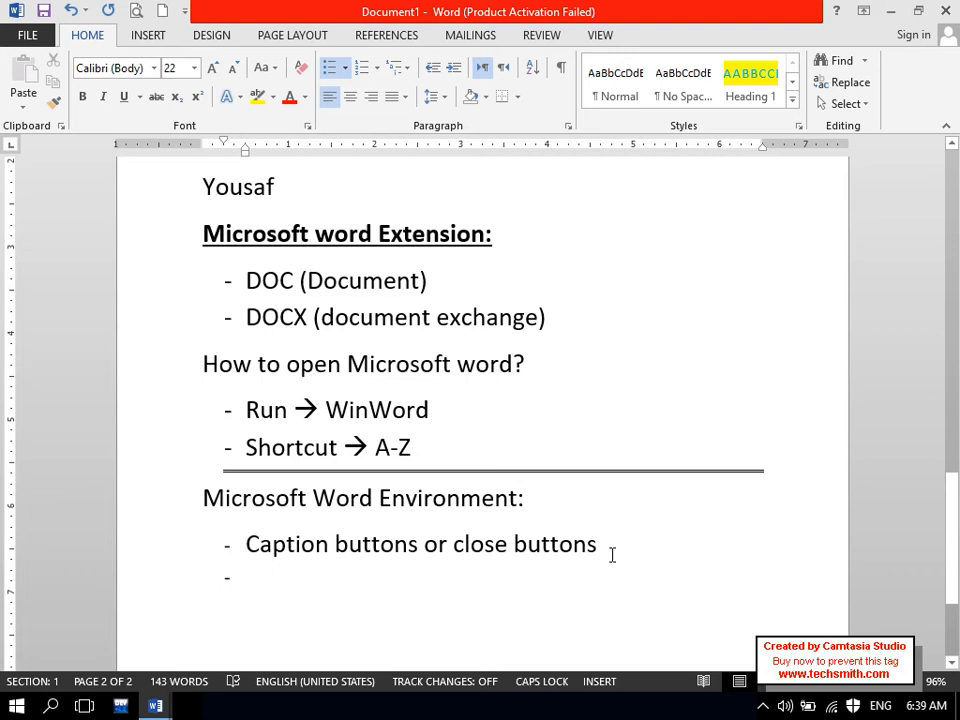
text(T)
key(Caps_Lock)
text(iti)
key(BackSpace)
text(le Bar)
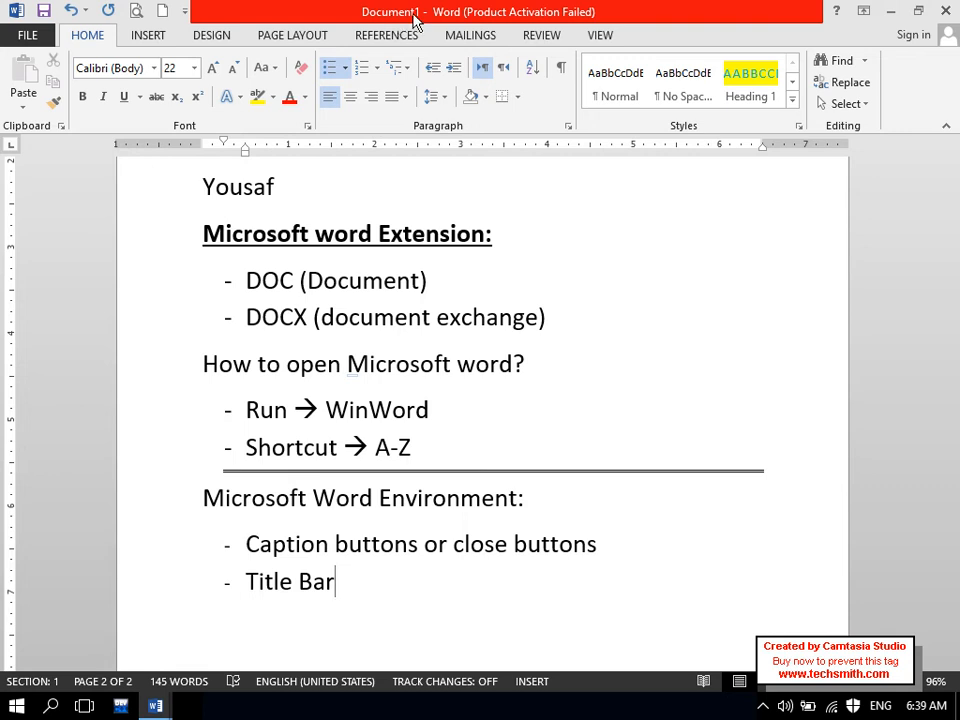
drag(955, 497, 955, 541)
drag(542, 409, 58, 433)
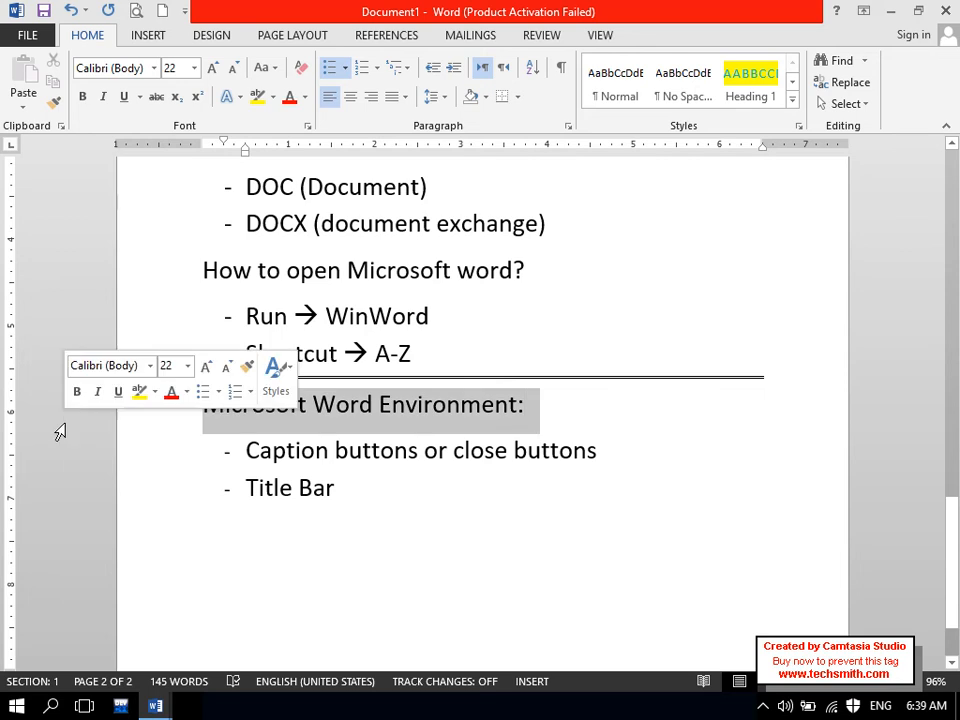
- Bold the heading and save the notes to the Desktop as 'Into to MOS.docx'
click(86, 98)
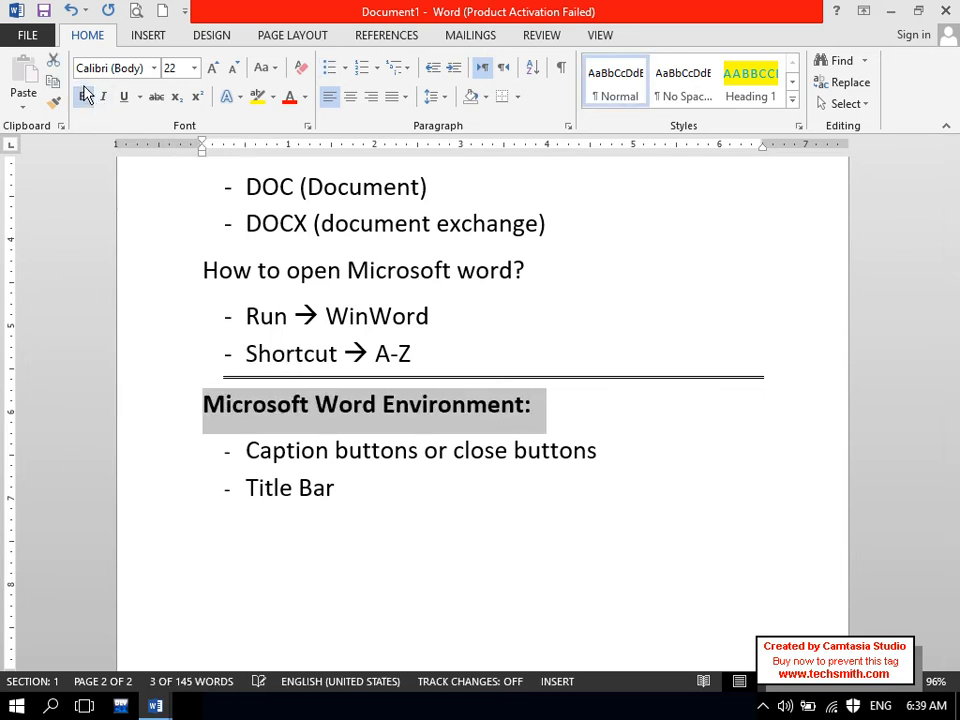
key(ctrl+s)
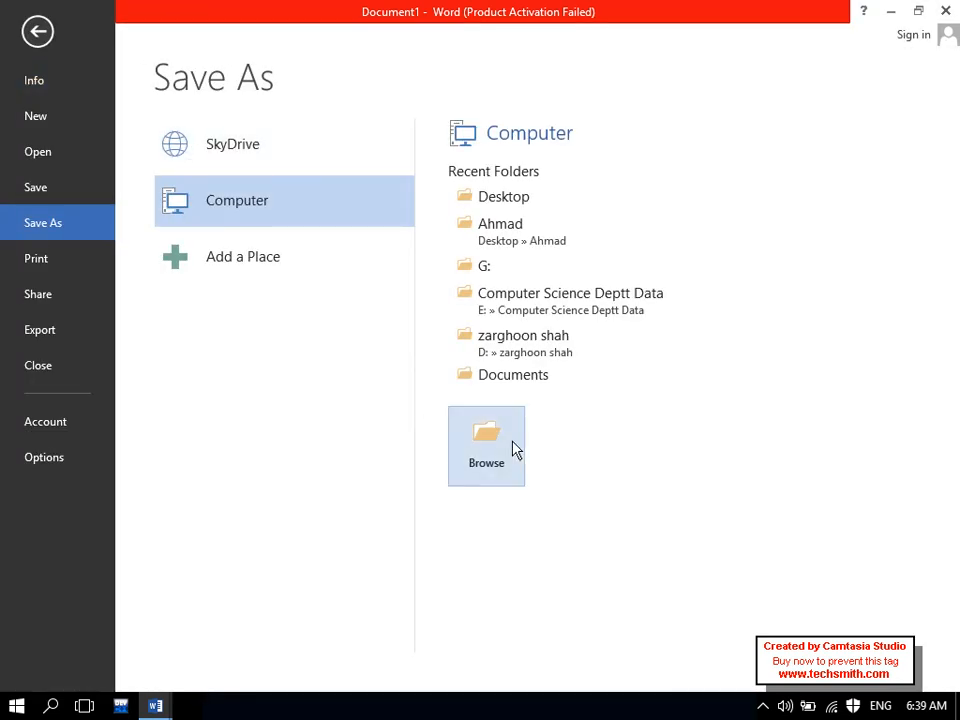
click(515, 450)
click(66, 132)
click(416, 452)
click(540, 394)
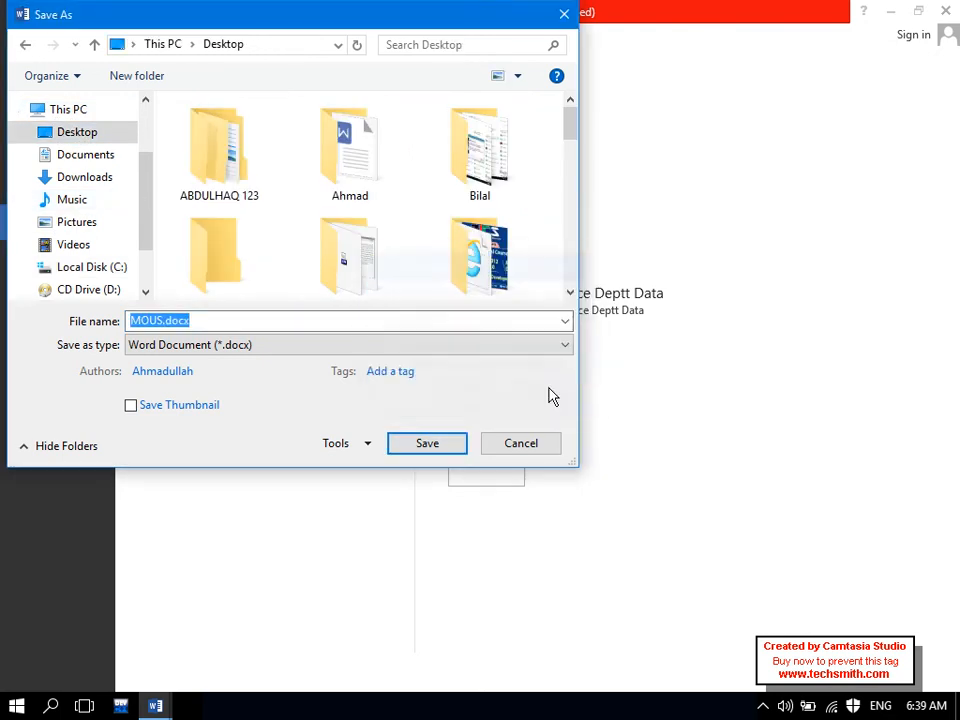
text(Int)
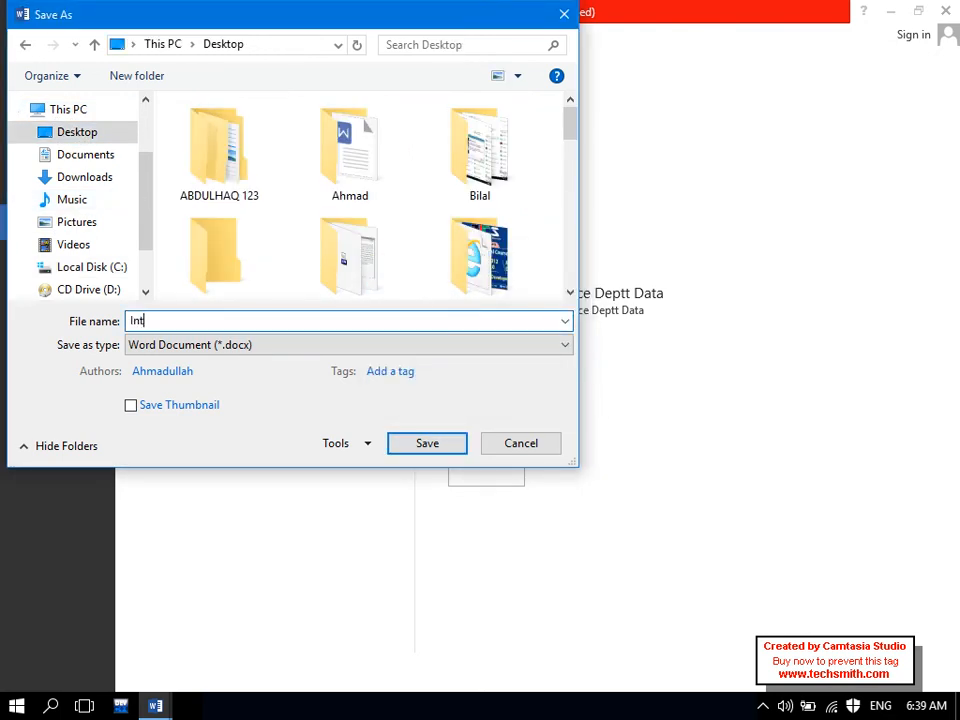
text(o to MOS)
key(Return)
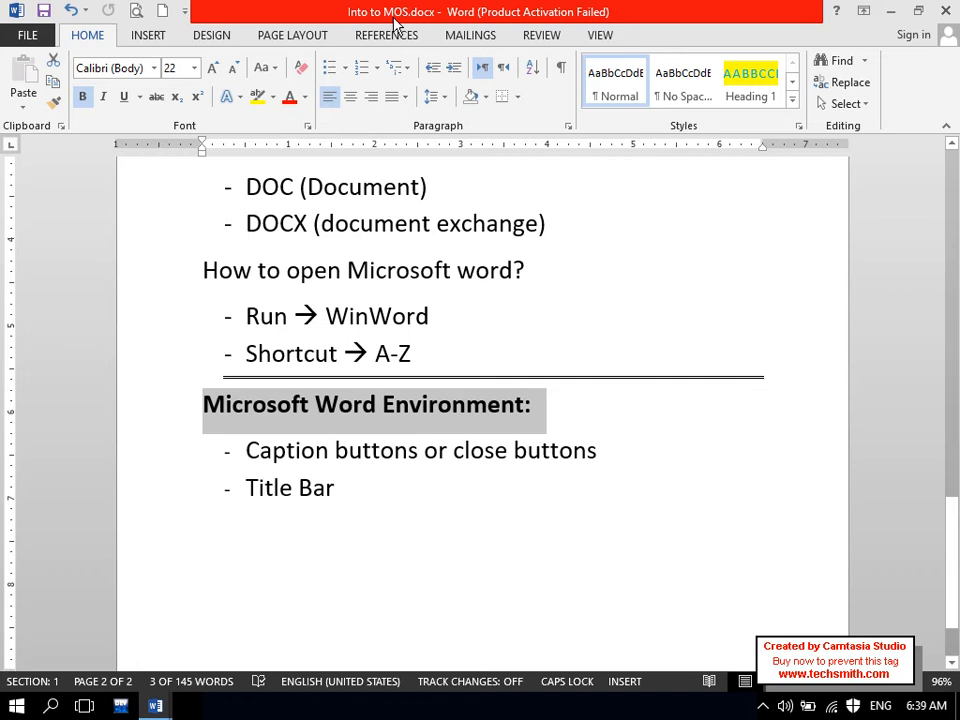
- Add a 'Quick Access Bar' bullet below Title Bar
click(405, 493)
key(Return)
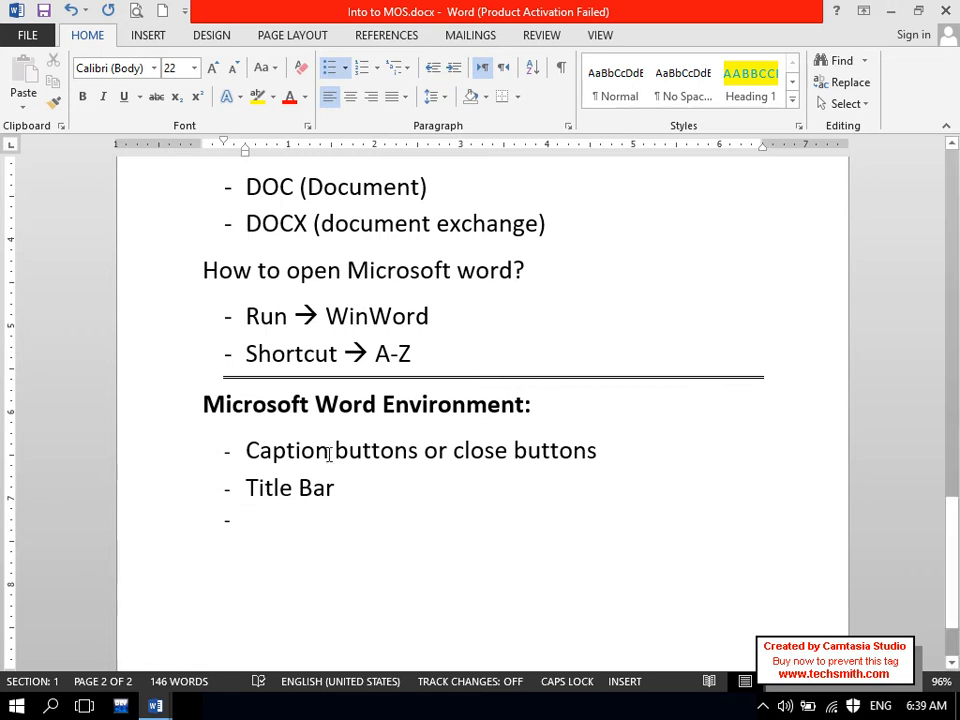
text(Quick A)
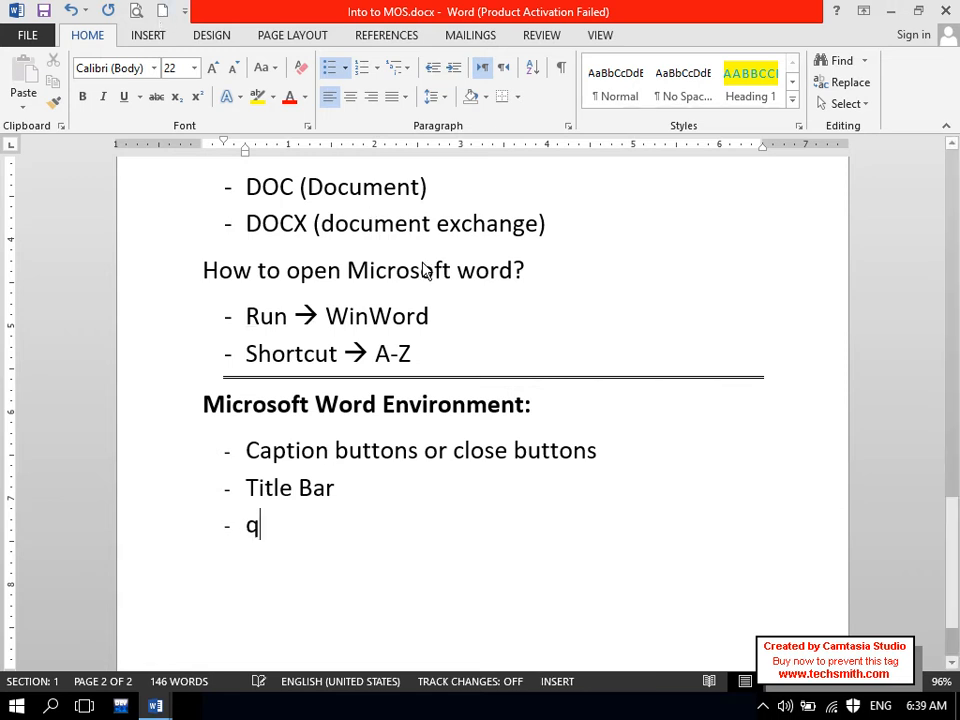
text(ccess Bar)
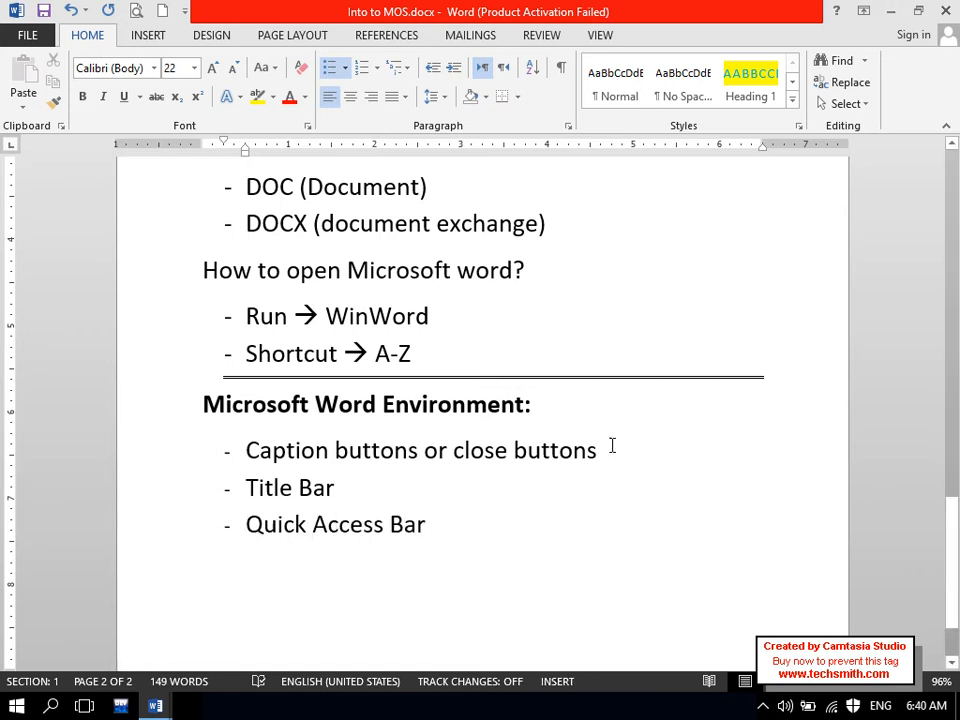
drag(503, 541, 264, 531)
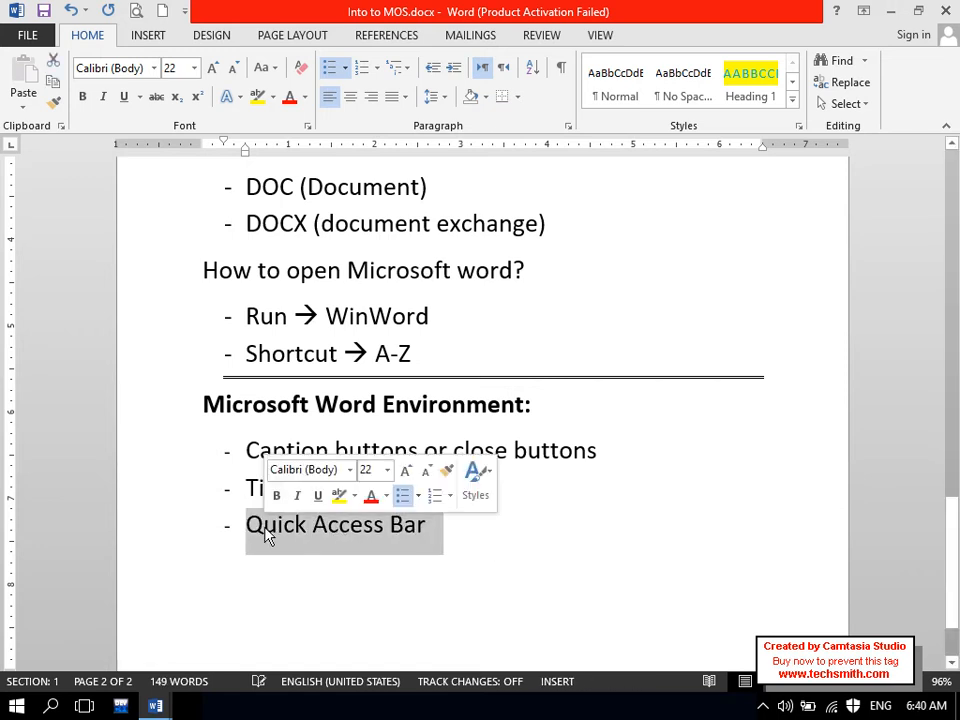
click(621, 560)
key(BackSpace)
- Finish the bullet with '(Print, Save, Email....)', briefly checking the Quick Access Toolbar dropdown
text(()
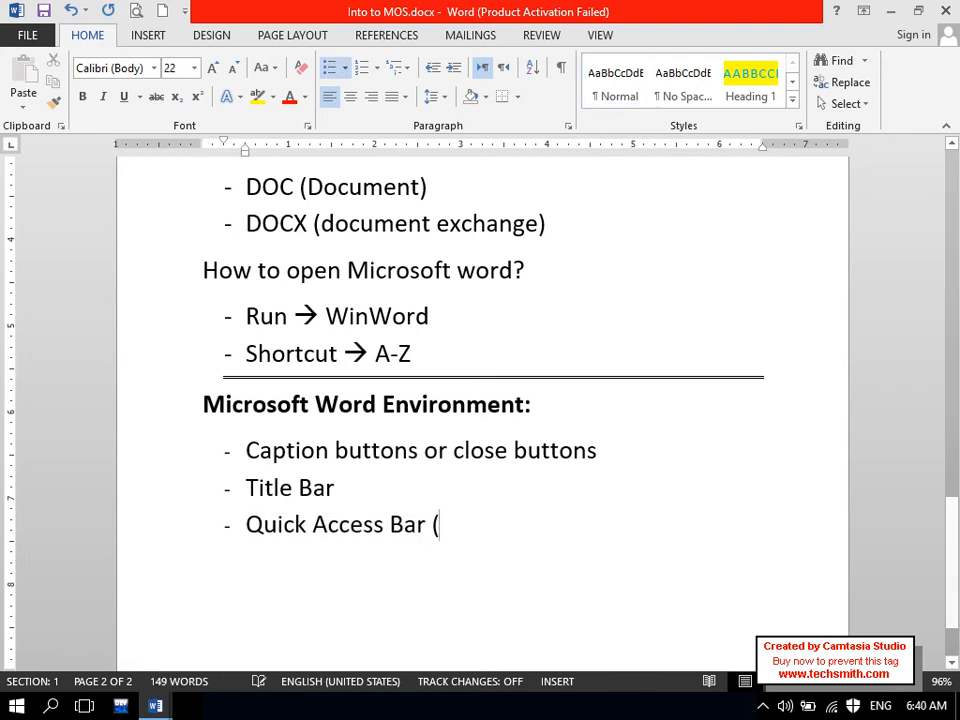
text(Printe,)
key(BackSpace)
key(BackSpace)
key(Caps_Lock)
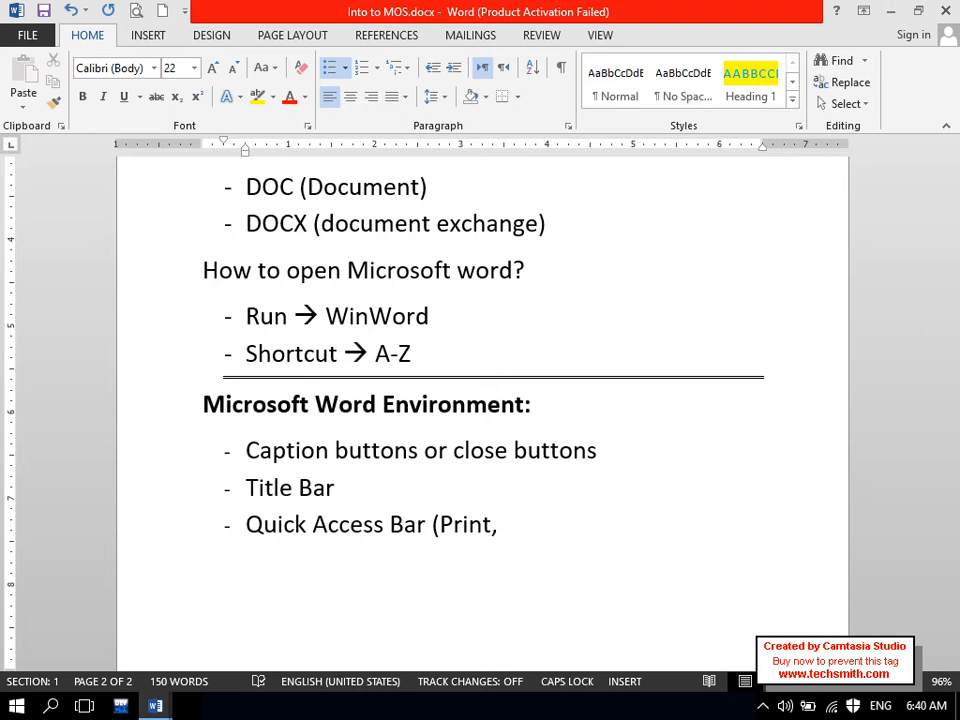
text(S)
key(Caps_Lock)
text(ave,)
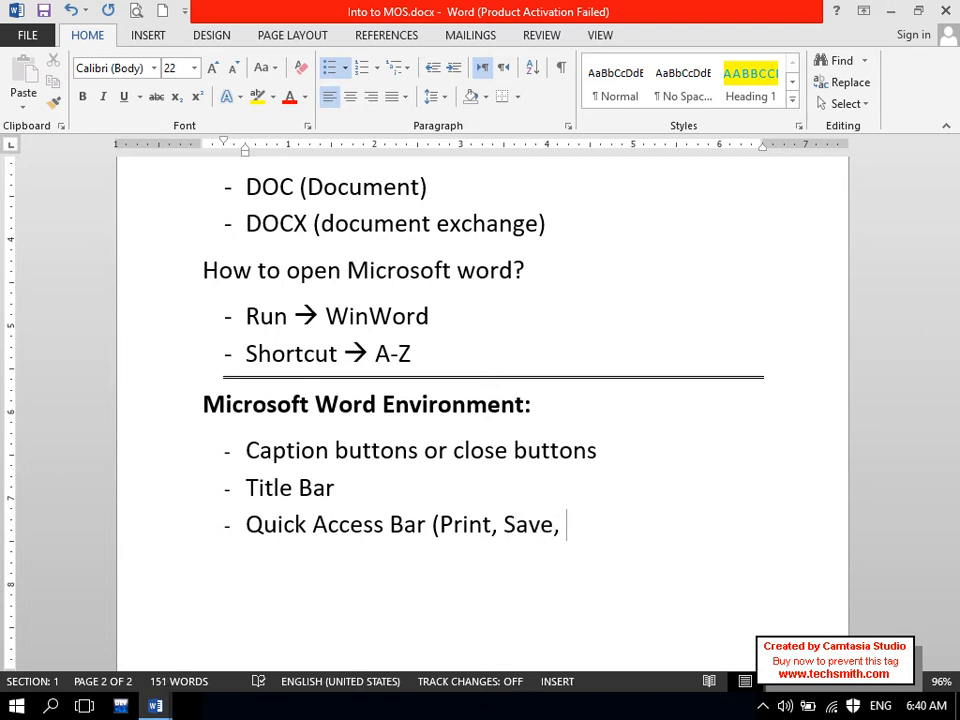
click(186, 12)
click(186, 12)
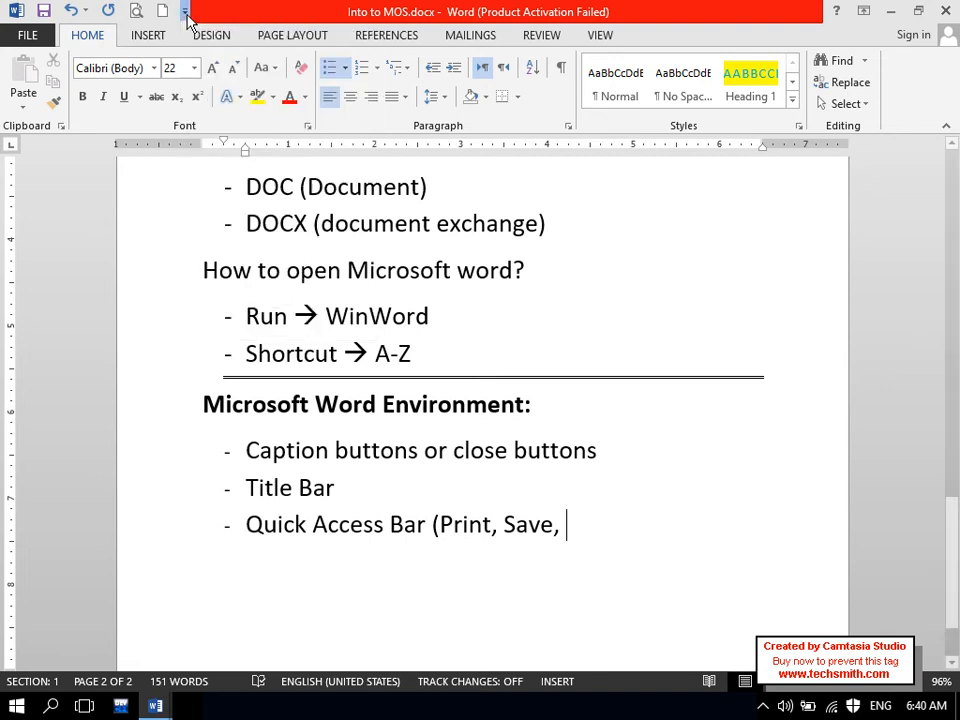
key(Caps_Lock)
text(E)
key(Caps_Lock)
text(mail....))
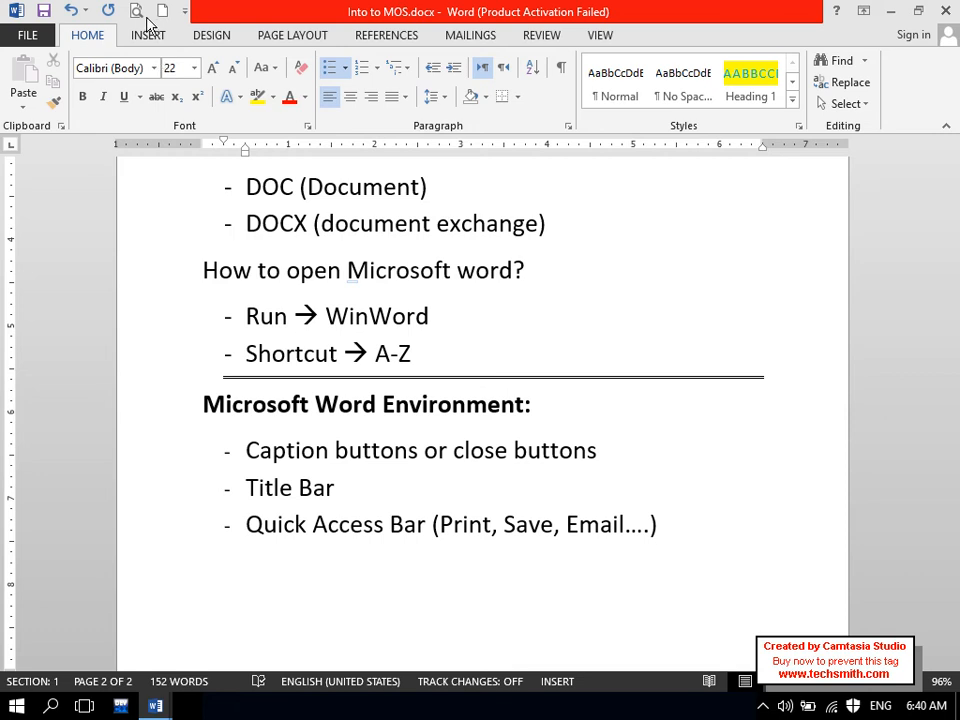
click(138, 13)
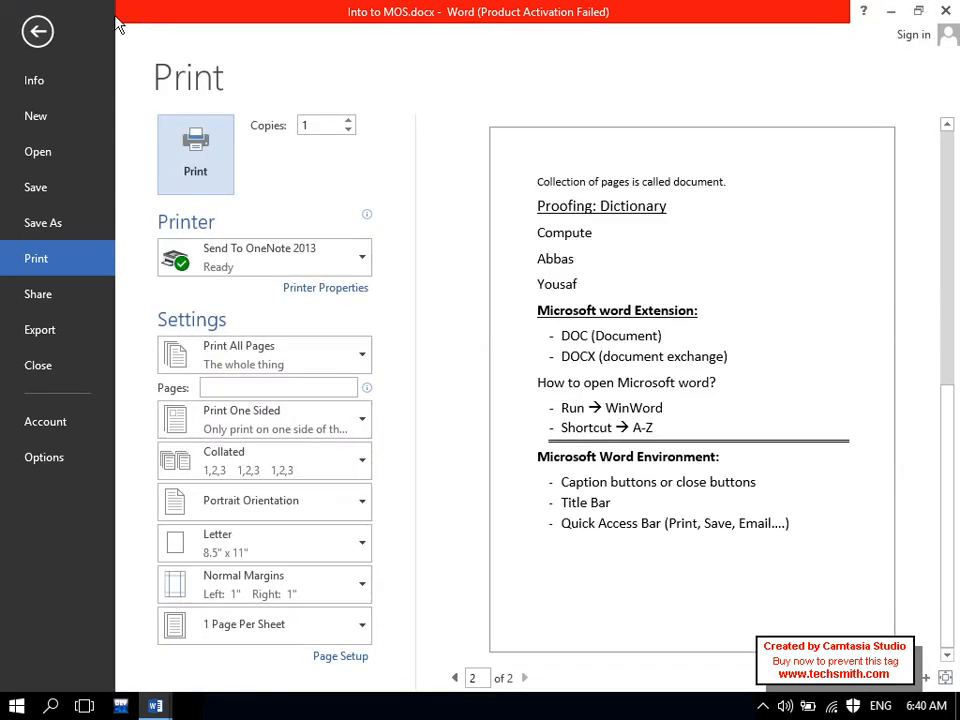
click(37, 30)
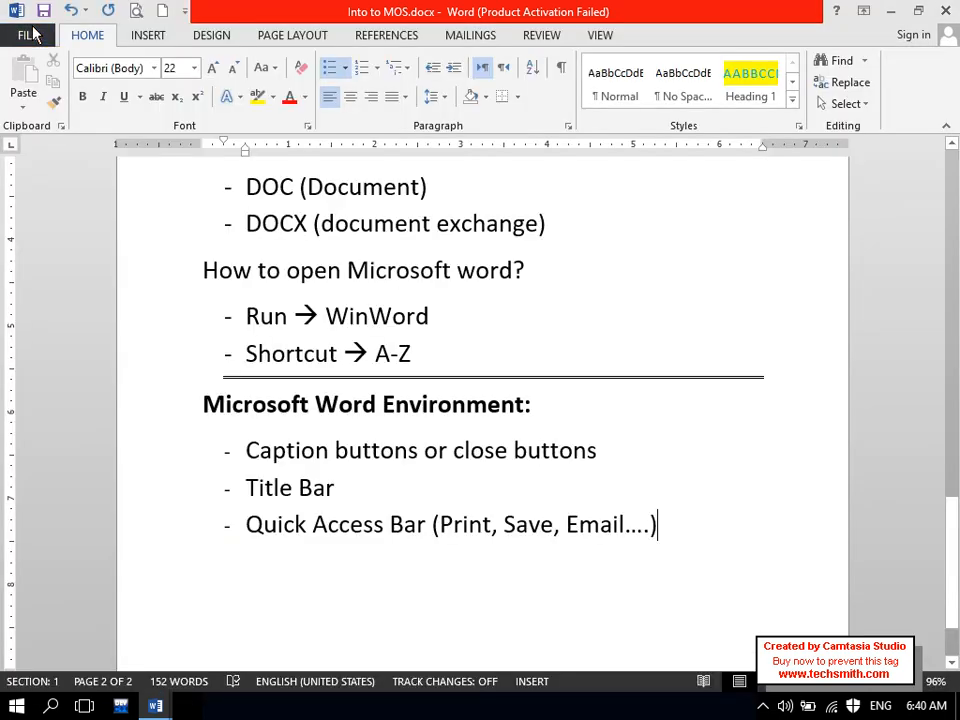
click(28, 30)
click(36, 259)
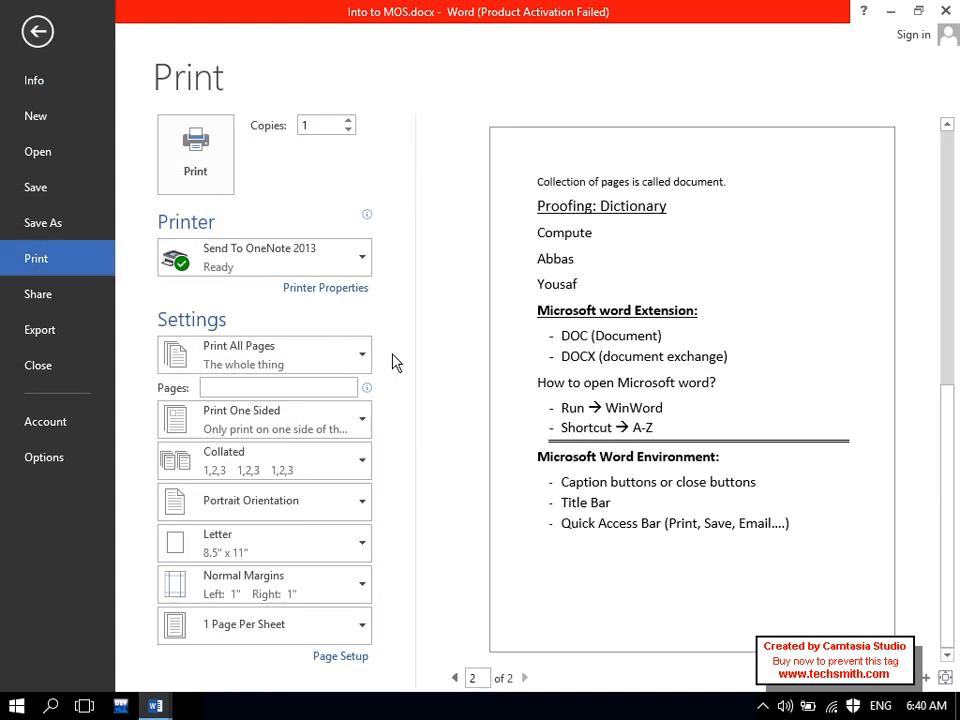
click(34, 18)
click(60, 13)
click(34, 29)
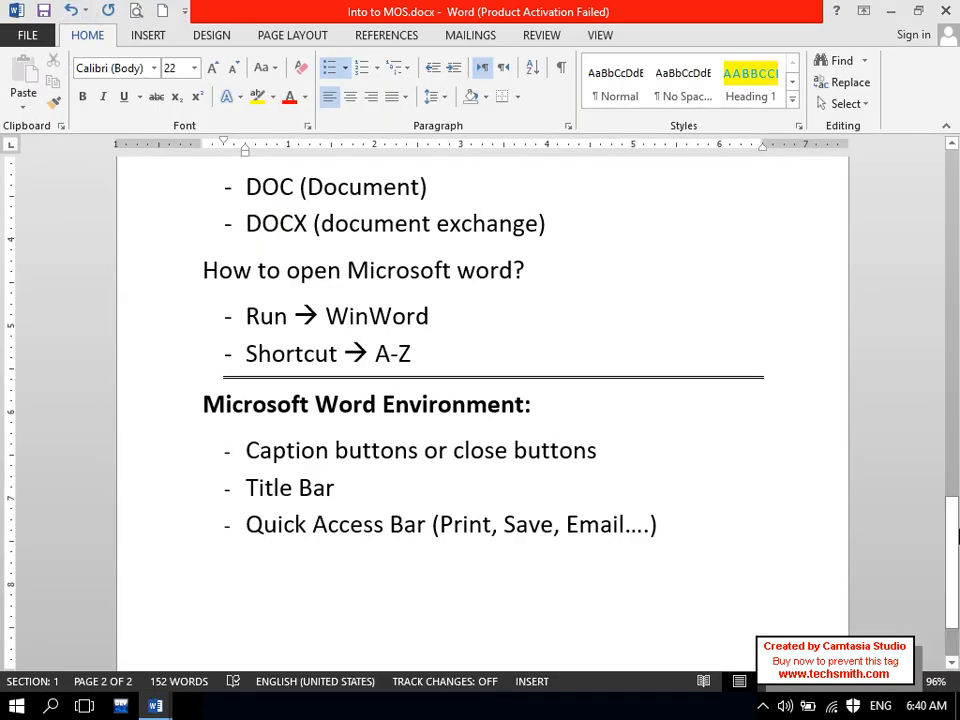
scroll(945, 534, down, 1)
- Add a 'backstage' bullet after the Quick Access Bar line and open the FILE backstage view
key(Return)
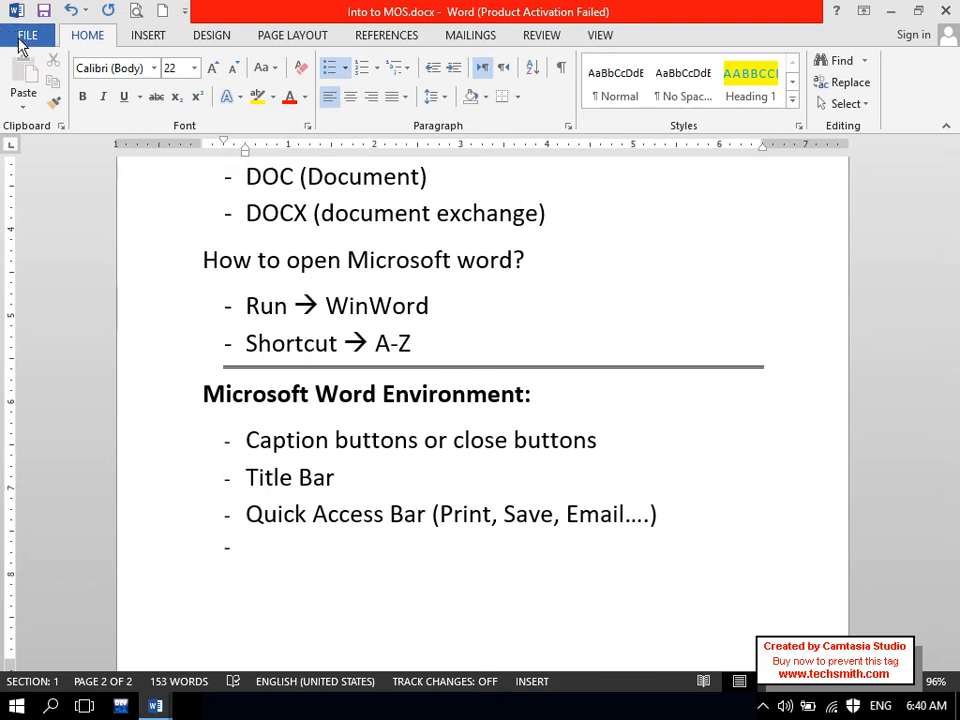
mouse_move(268, 475)
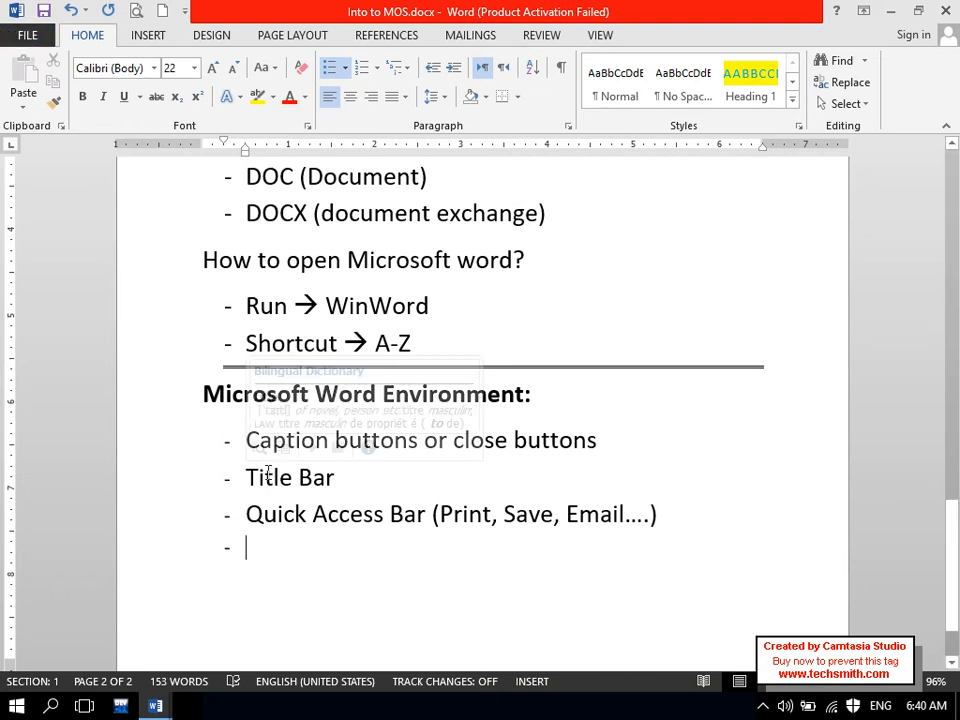
text(backstage)
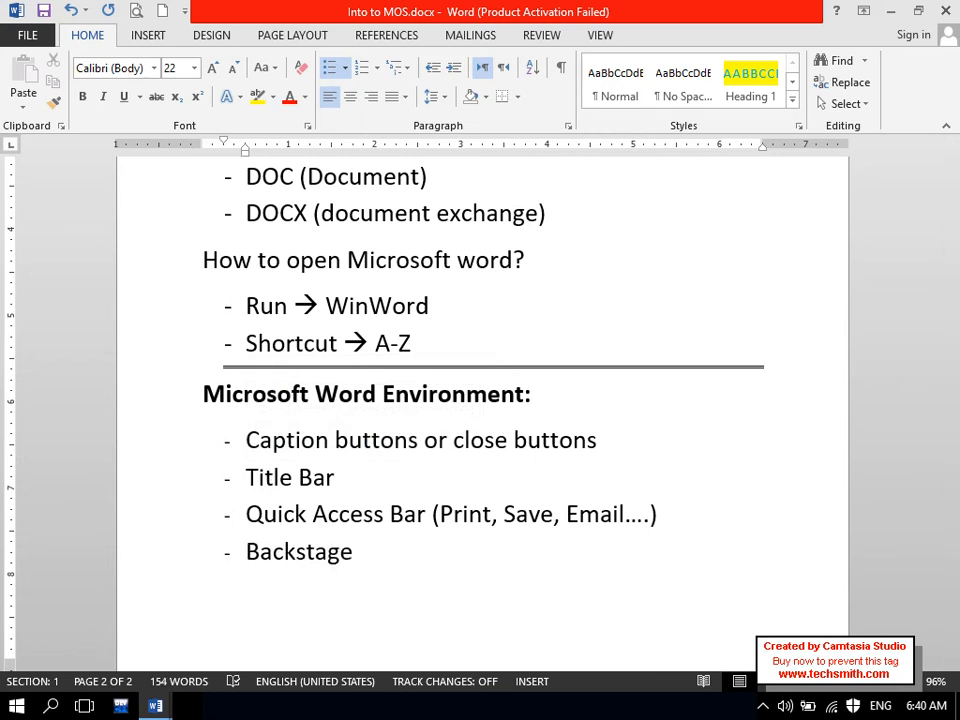
click(40, 46)
key(Escape)
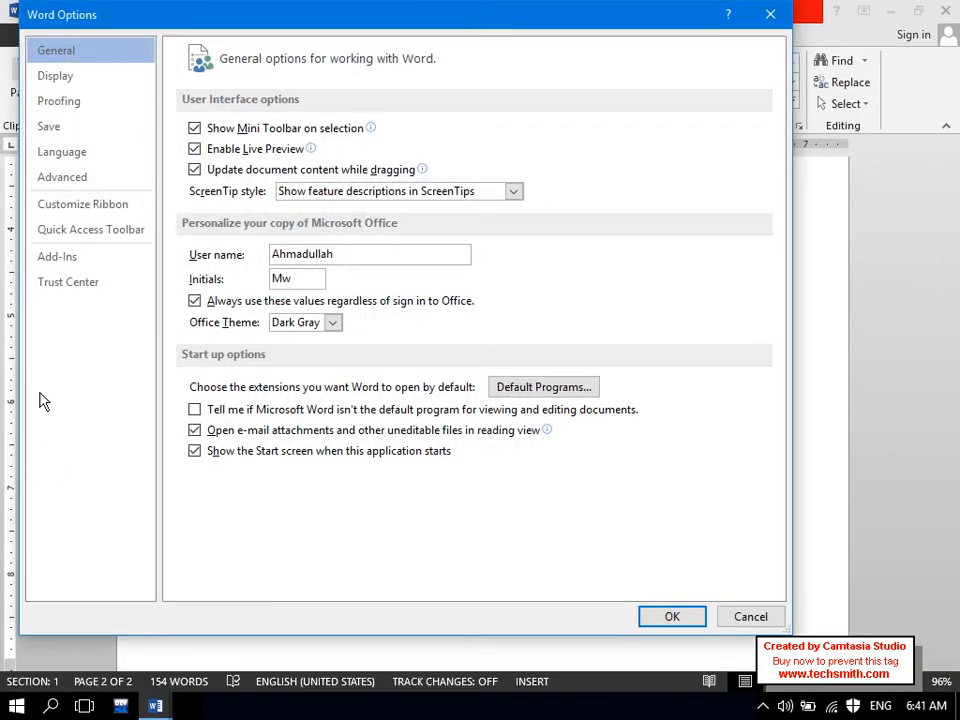
- Look through the Customize Ribbon, Advanced and Quick Access Toolbar pages of Word Options, then close it
click(80, 207)
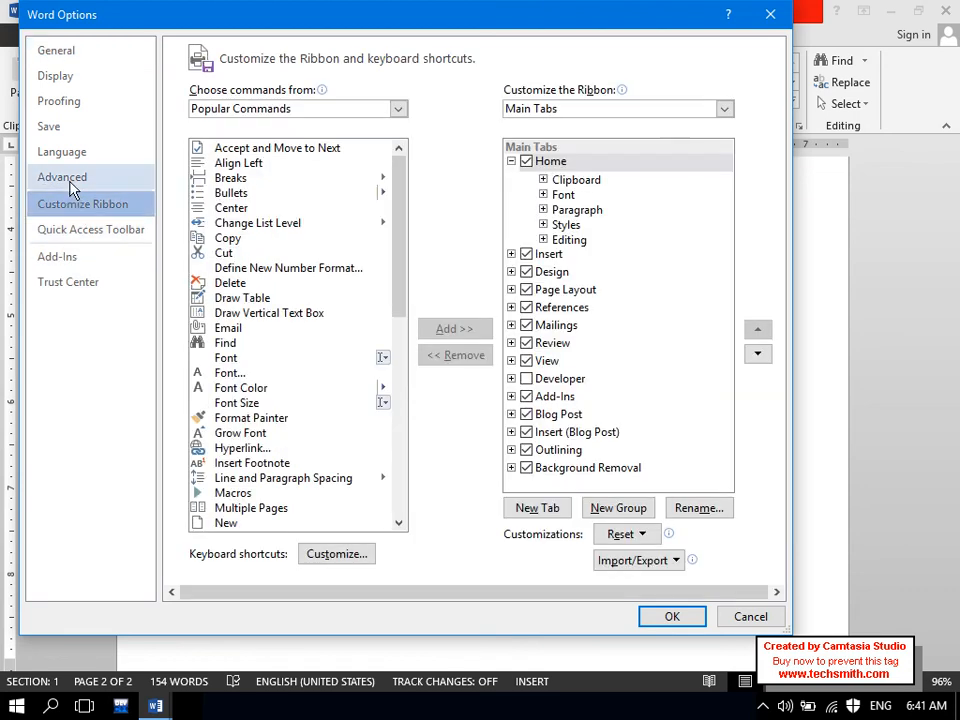
click(70, 180)
click(80, 226)
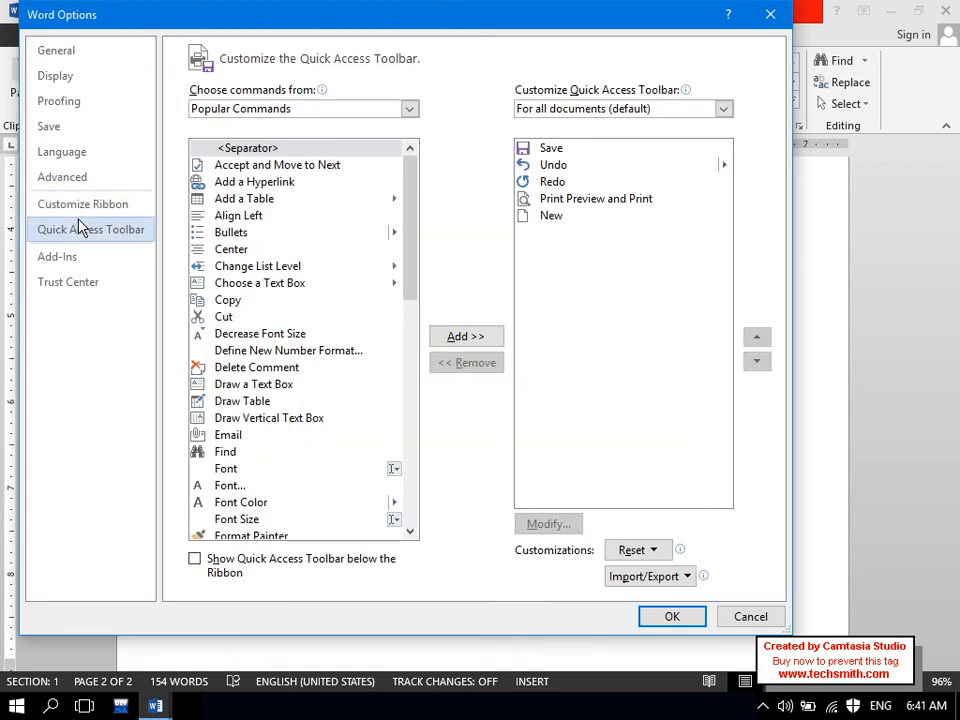
click(769, 15)
- Extend the bullet to 'Backstage menu' and add a 'Tabs' bullet
text(meny)
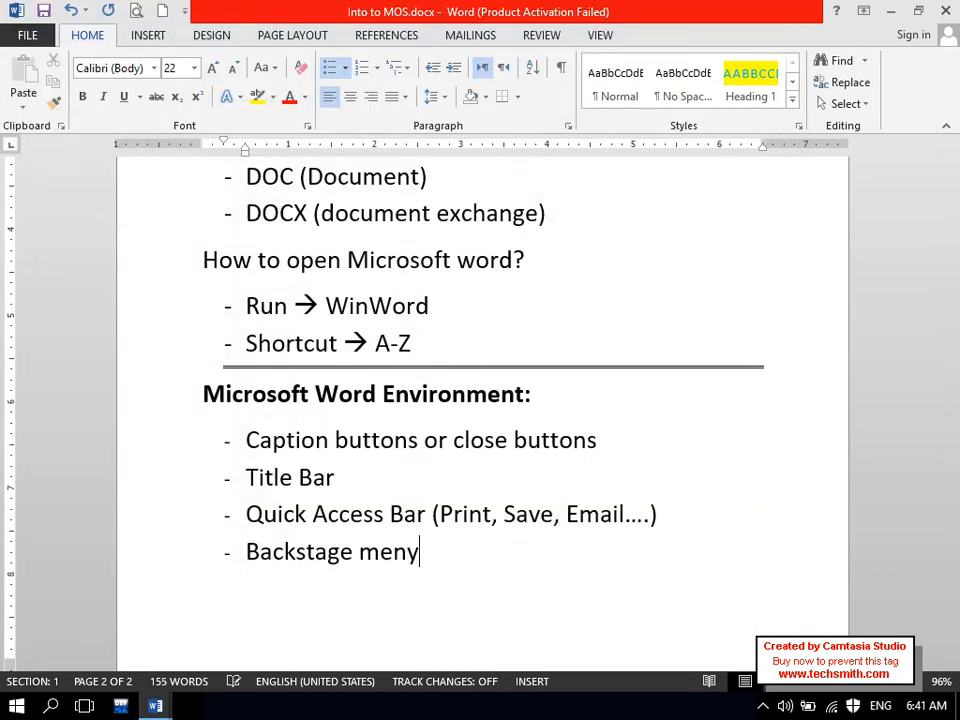
key(BackSpace)
text(u)
key(Caps_Lock)
text(T)
key(Caps_Lock)
text(abs)
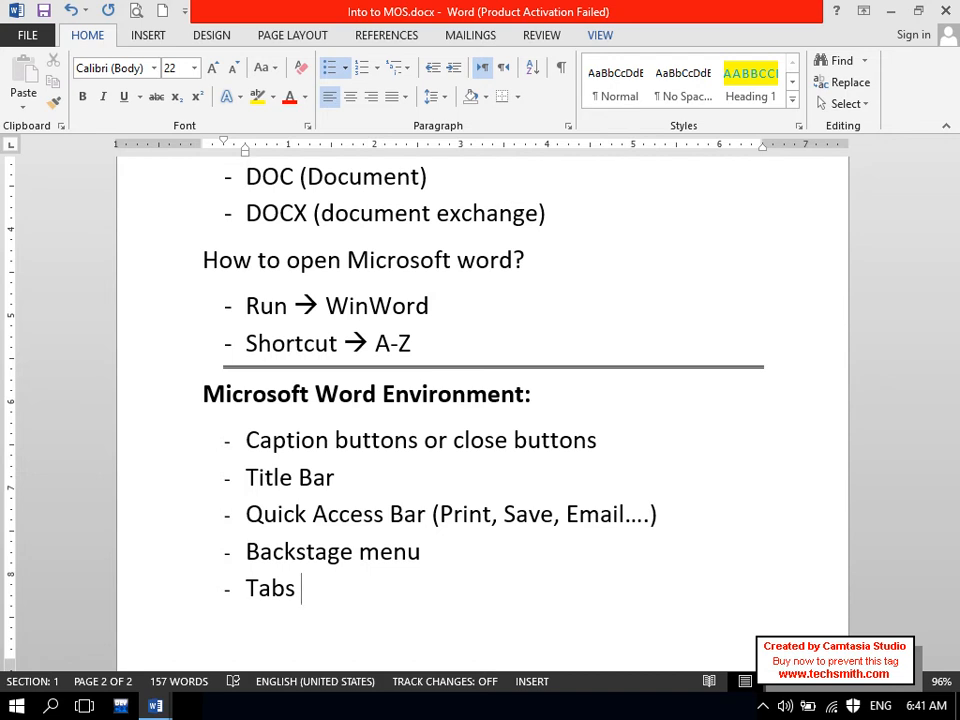
- Add 'Ribbons' as an indented sub-bullet under Tabs
key(Tab)
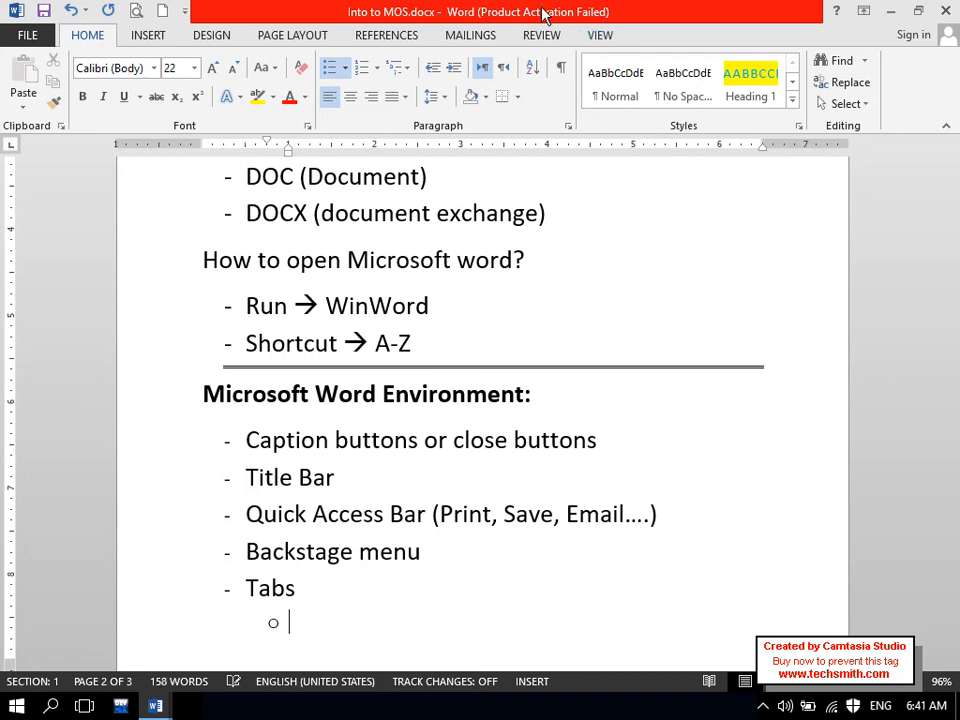
key(Caps_Lock)
text(R)
key(Caps_Lock)
text(ibbons)
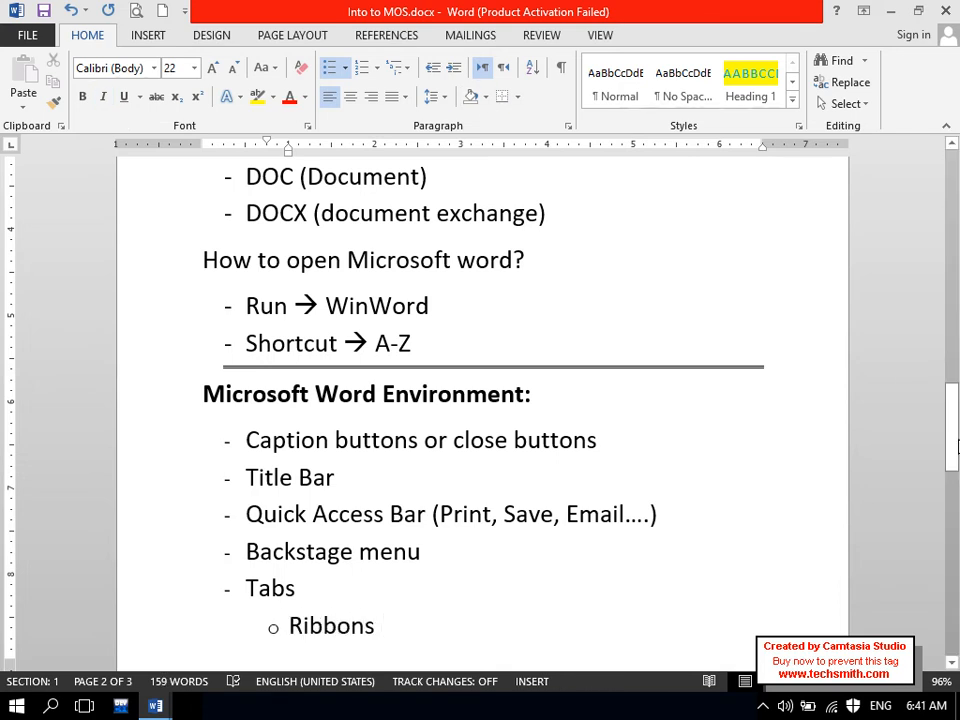
drag(954, 441, 958, 462)
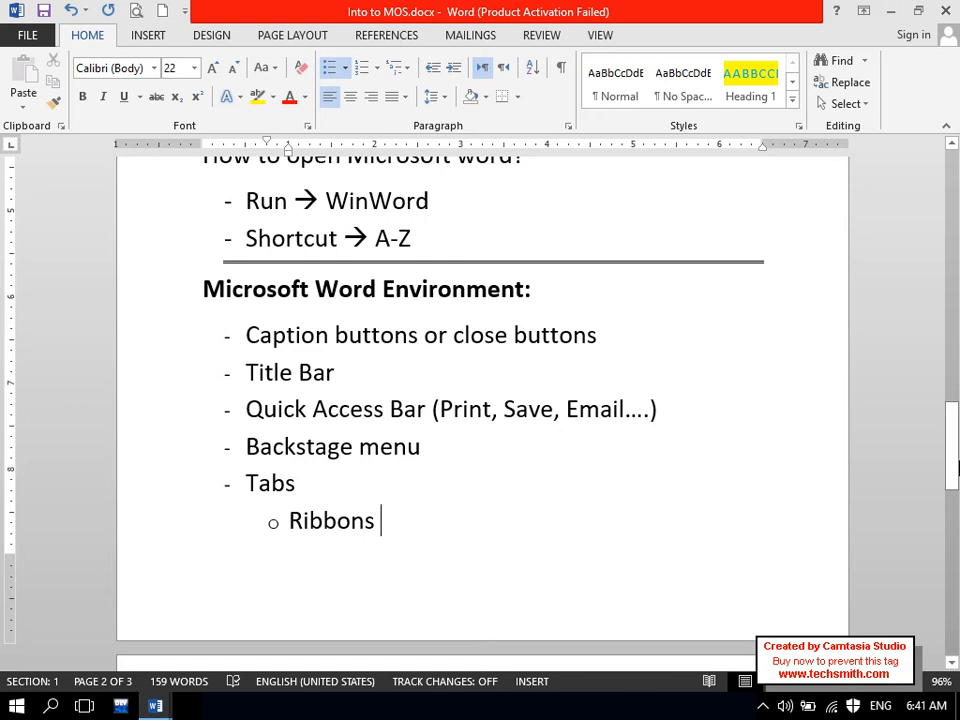
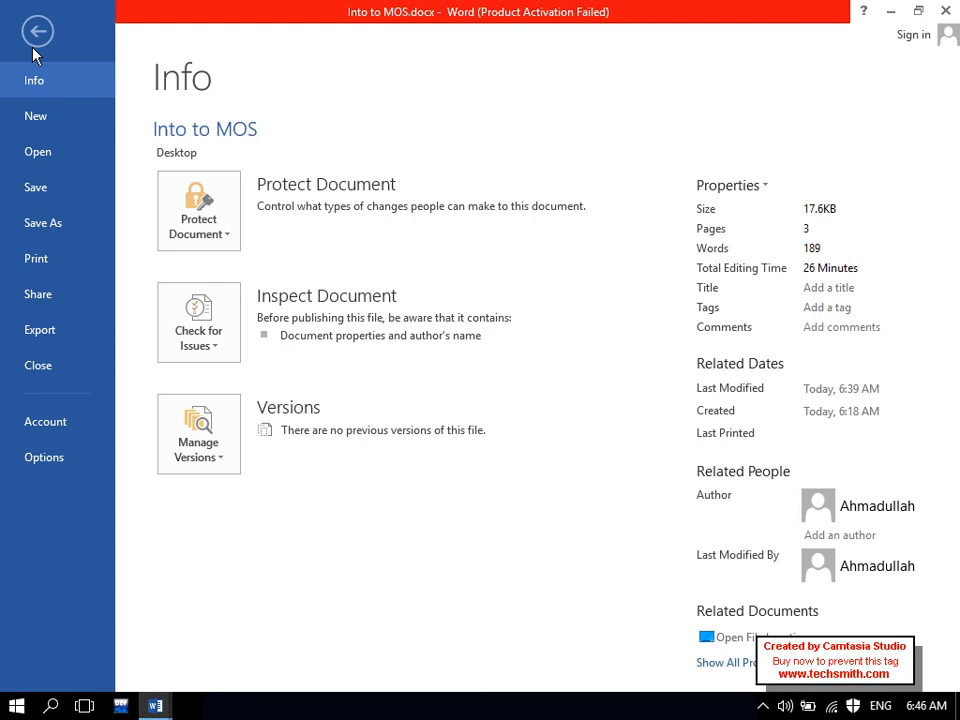
- Glance at the document's file information page and return to editing
click(34, 46)
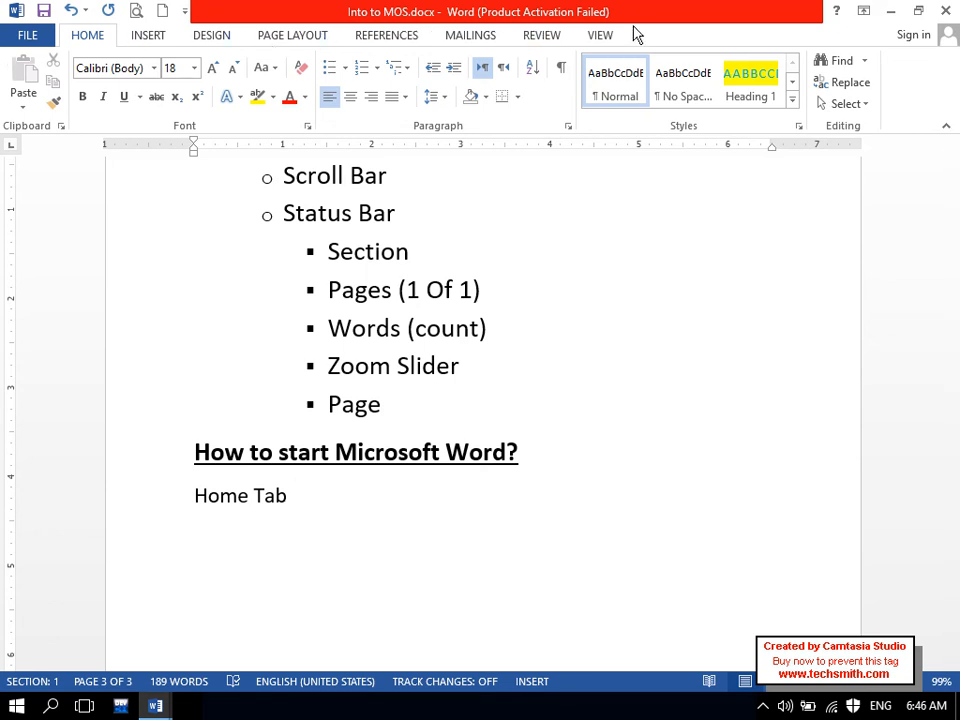
click(18, 38)
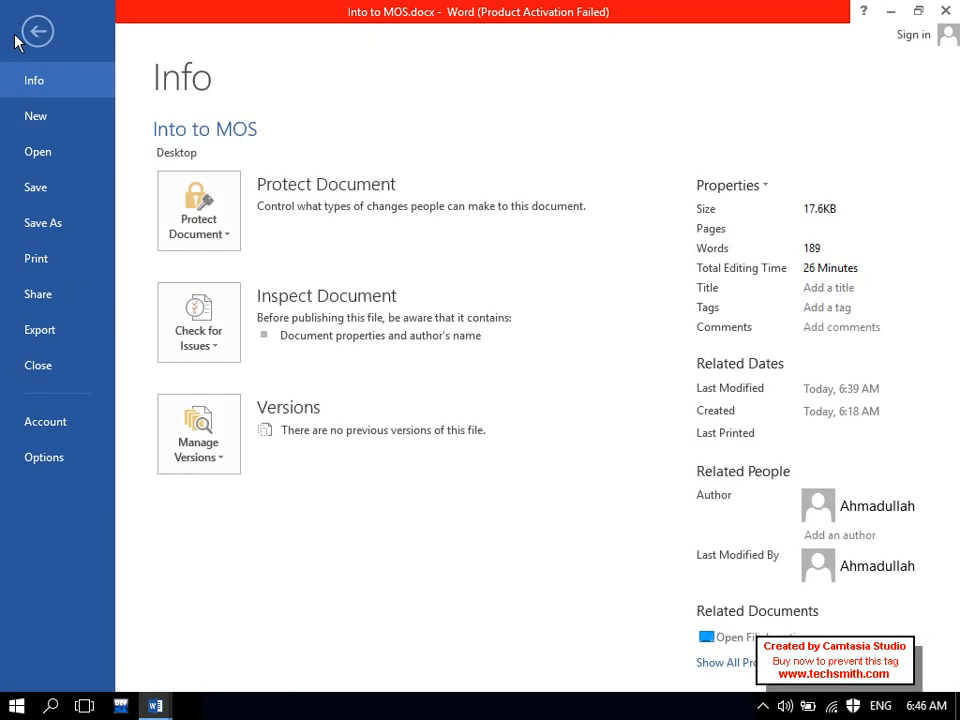
click(18, 38)
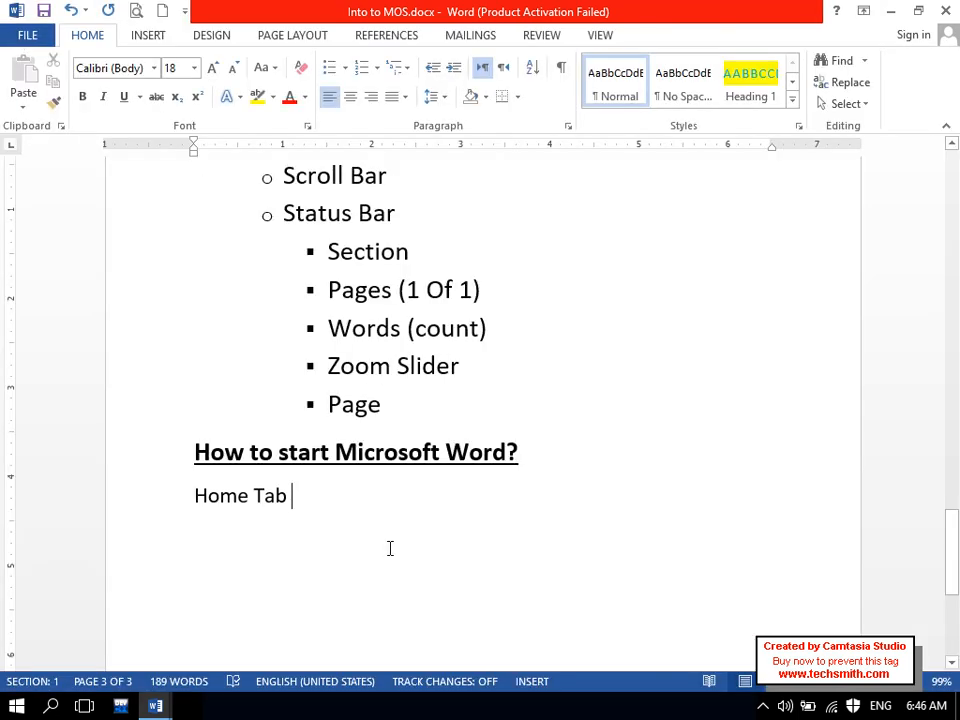
- Make the 'Home Tab' line a 26-point, bold, underlined heading
drag(284, 489, 169, 495)
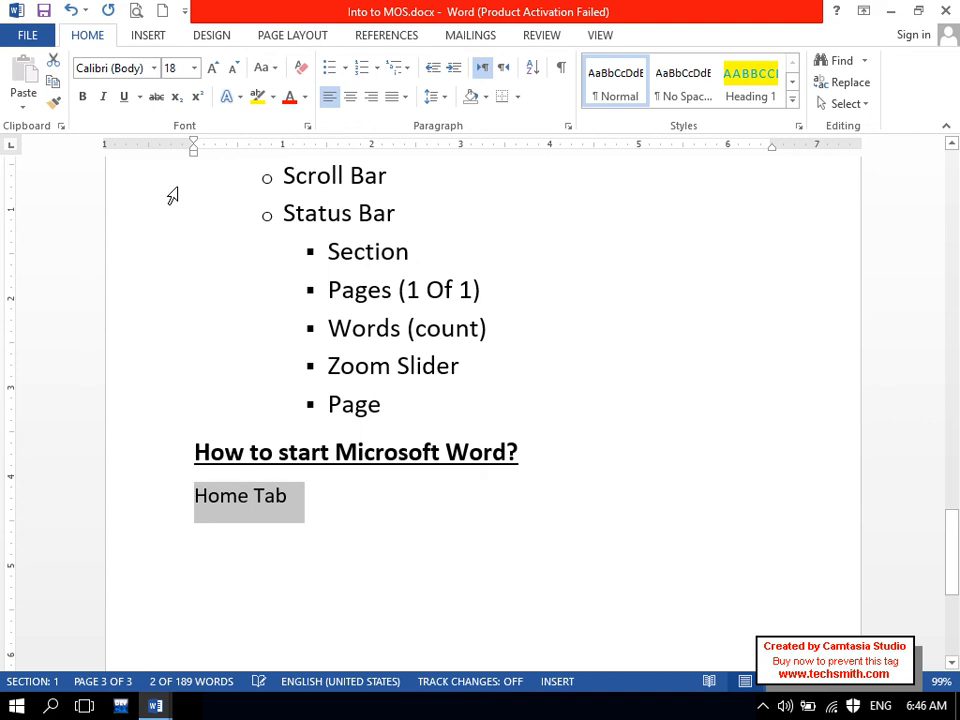
click(82, 97)
click(82, 97)
click(211, 68)
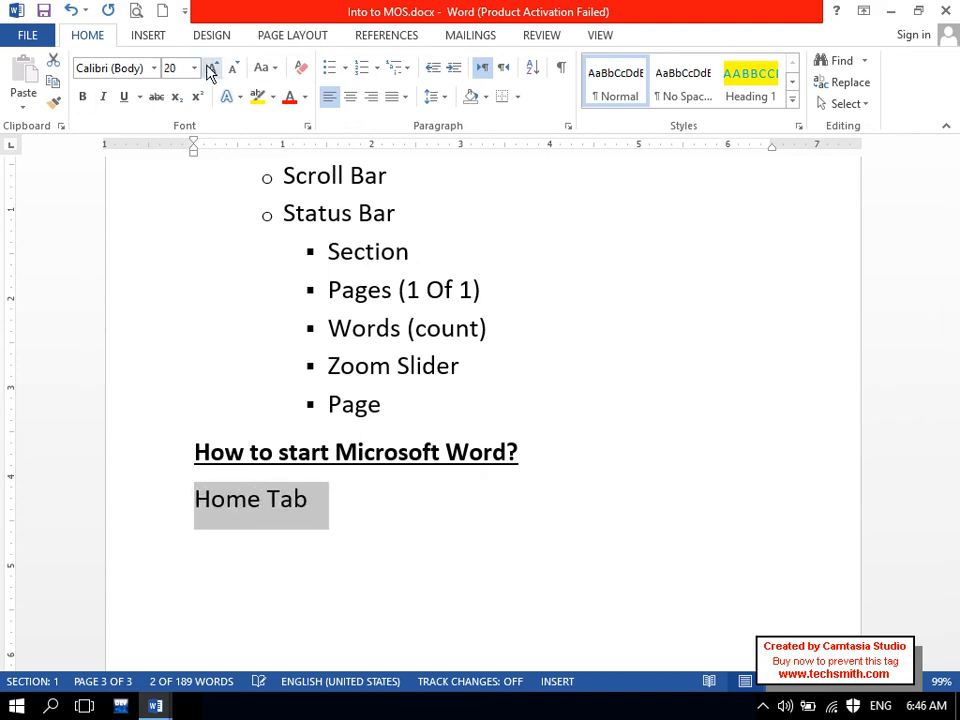
click(211, 68)
click(211, 68)
click(211, 68)
click(82, 97)
click(124, 97)
drag(955, 530, 957, 588)
- Start a dash-bulleted line under the heading with the item 'Clipboard'
click(377, 193)
key(Return)
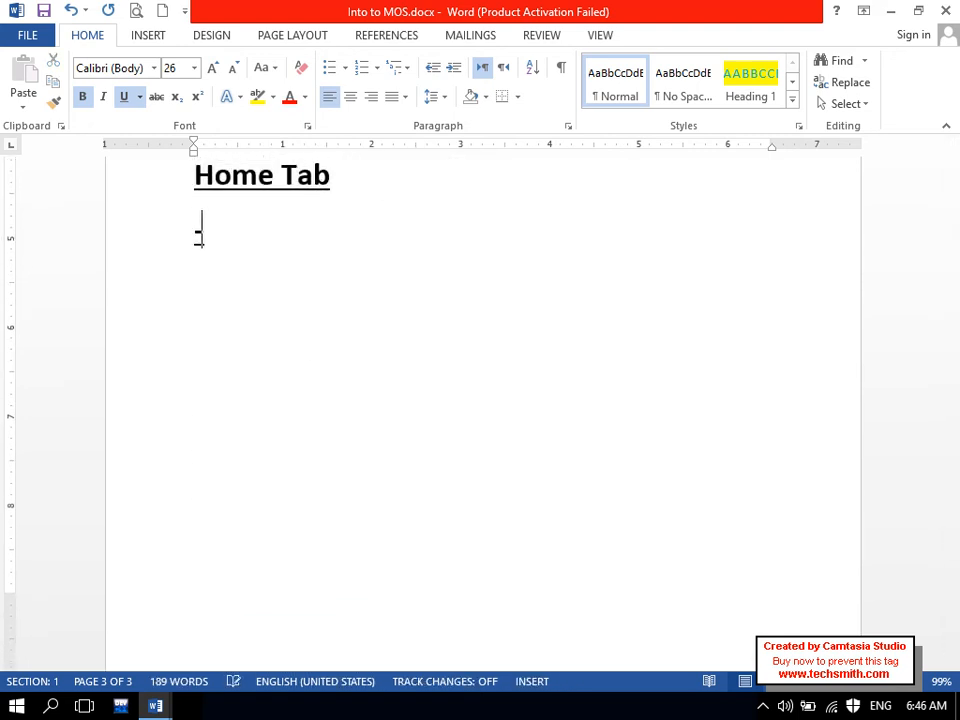
text(-)
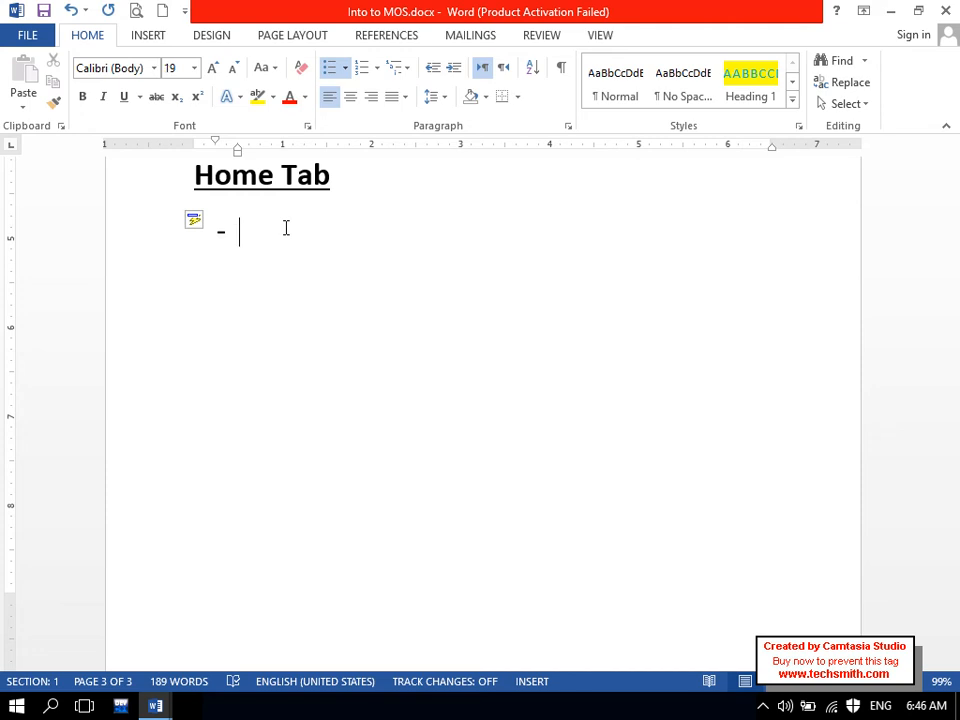
key(Caps_Lock)
text(C)
key(Caps_Lock)
text(lio)
key(BackSpace)
text(pboatrd)
key(BackSpace)
key(BackSpace)
key(BackSpace)
key(BackSpace)
text(rd)
- Add 'Font' and 'Paragraph' as the next dash items
key(Return)
text(Font)
key(Return)
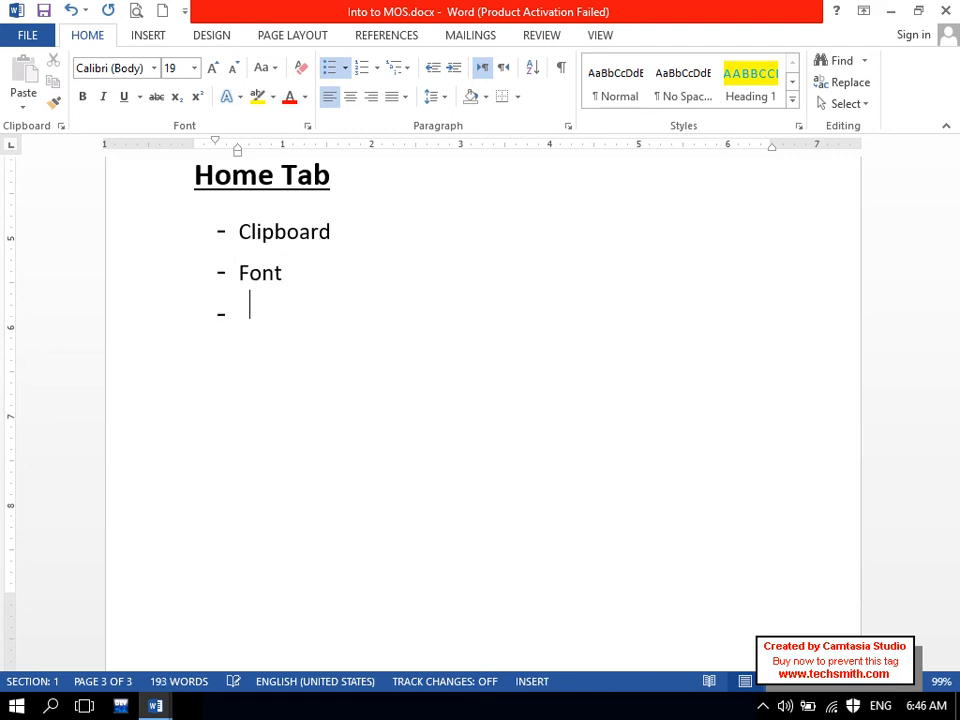
key(Caps_Lock)
text(P)
key(Caps_Lock)
text(arag)
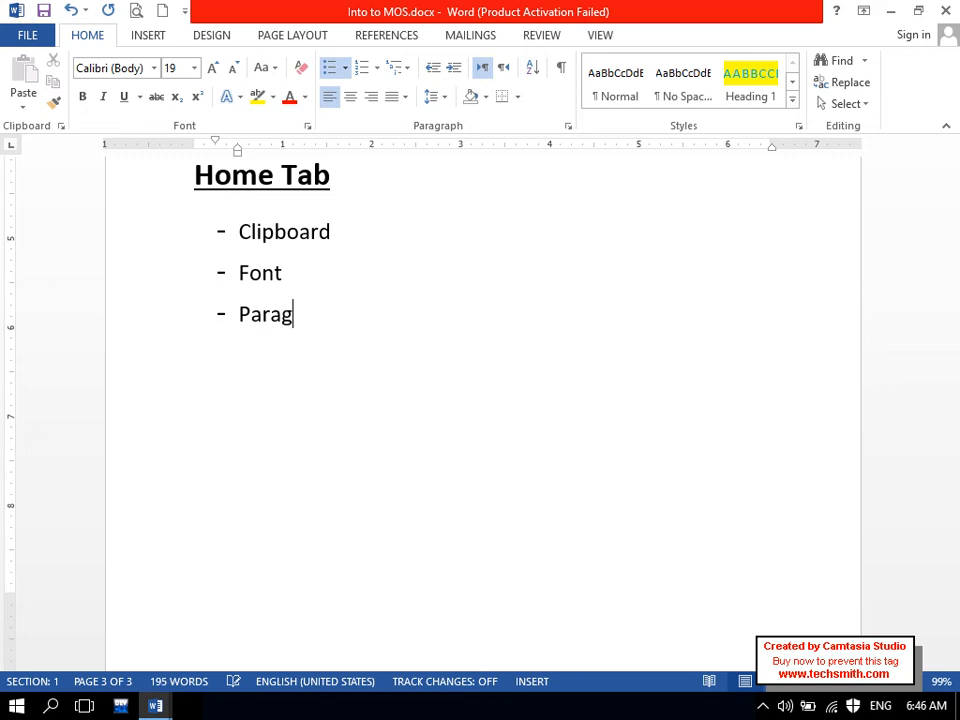
text(rapgh)
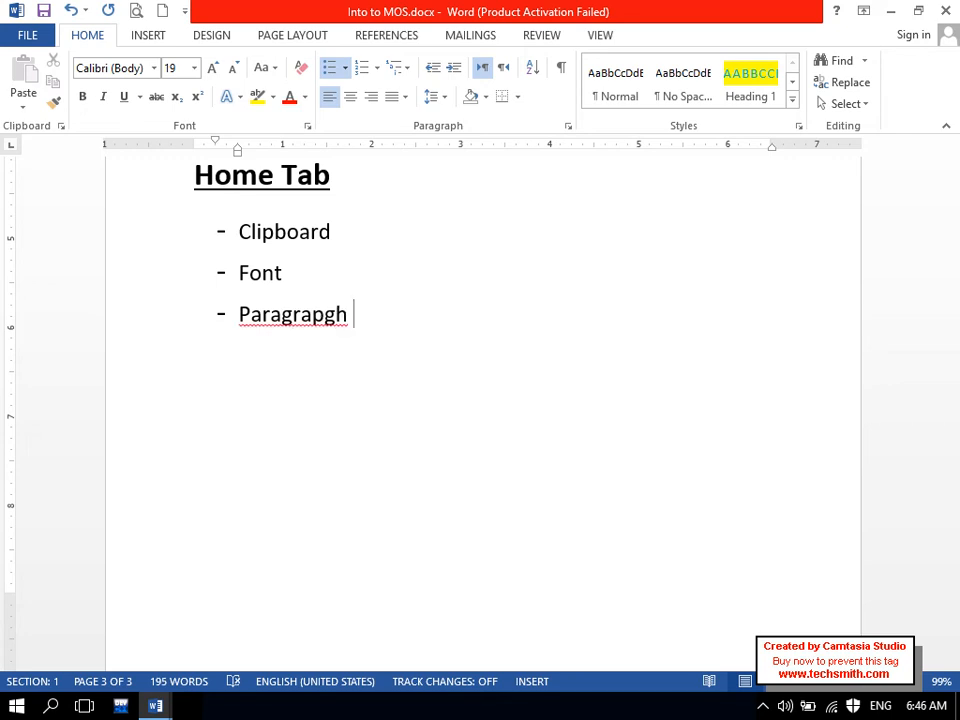
key(BackSpace)
key(BackSpace)
key(BackSpace)
key(BackSpace)
text(ph)
- Add 'Styles' and 'Editing' to the list and select all five items
key(Caps_Lock)
text(S)
key(Caps_Lock)
text(tyles)
key(Return)
key(Caps_Lock)
text(E)
key(Caps_Lock)
text(diting)
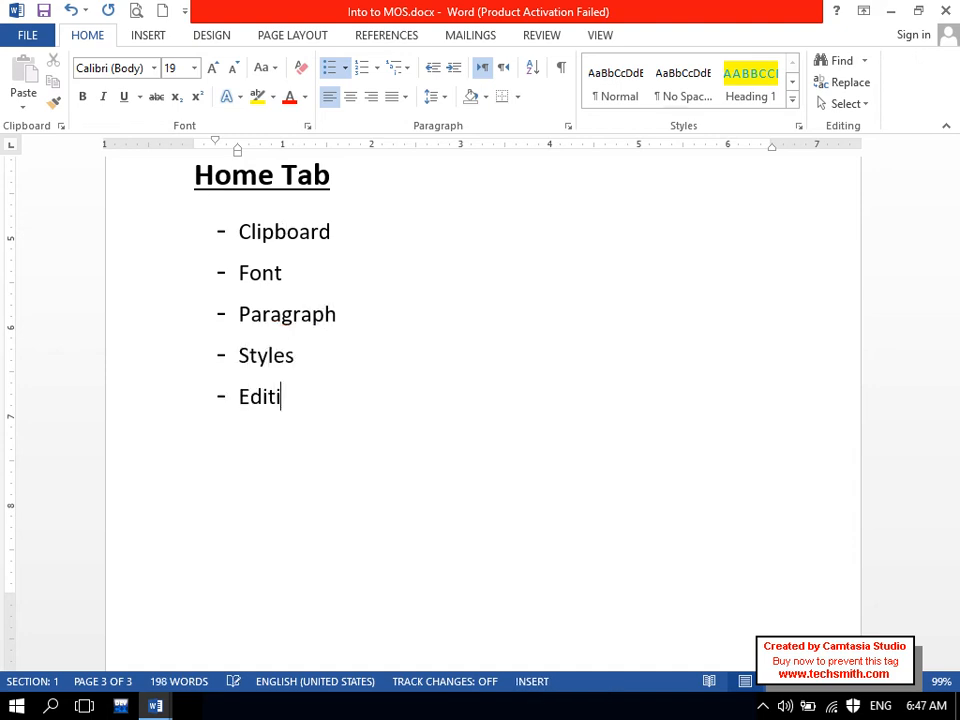
drag(326, 414, 237, 230)
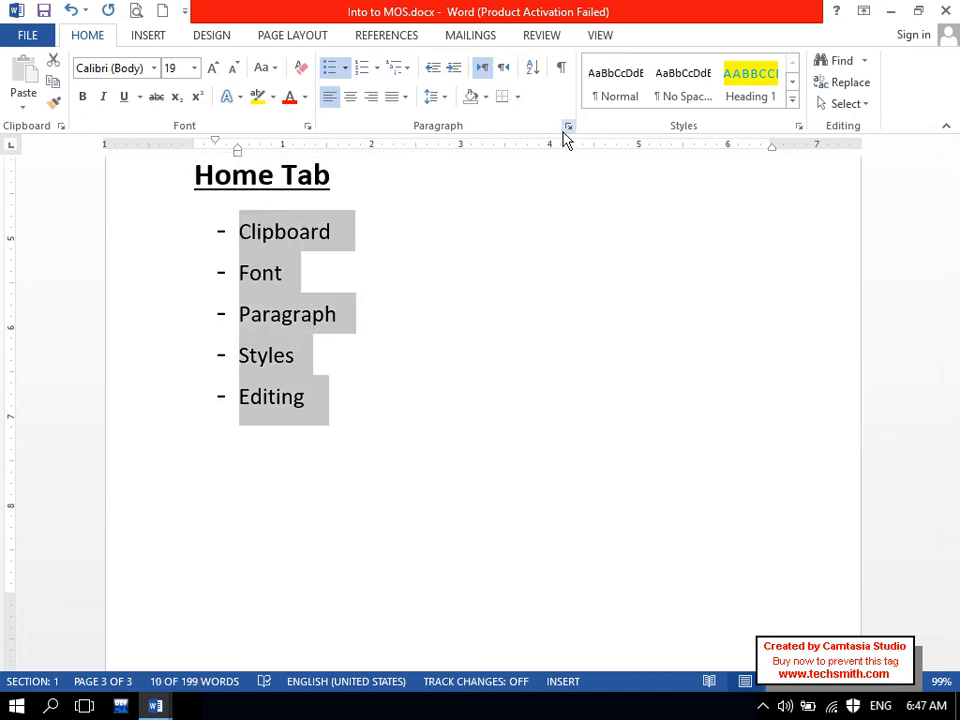
- Turn the five dash items into a numbered list 1 to 5
click(567, 127)
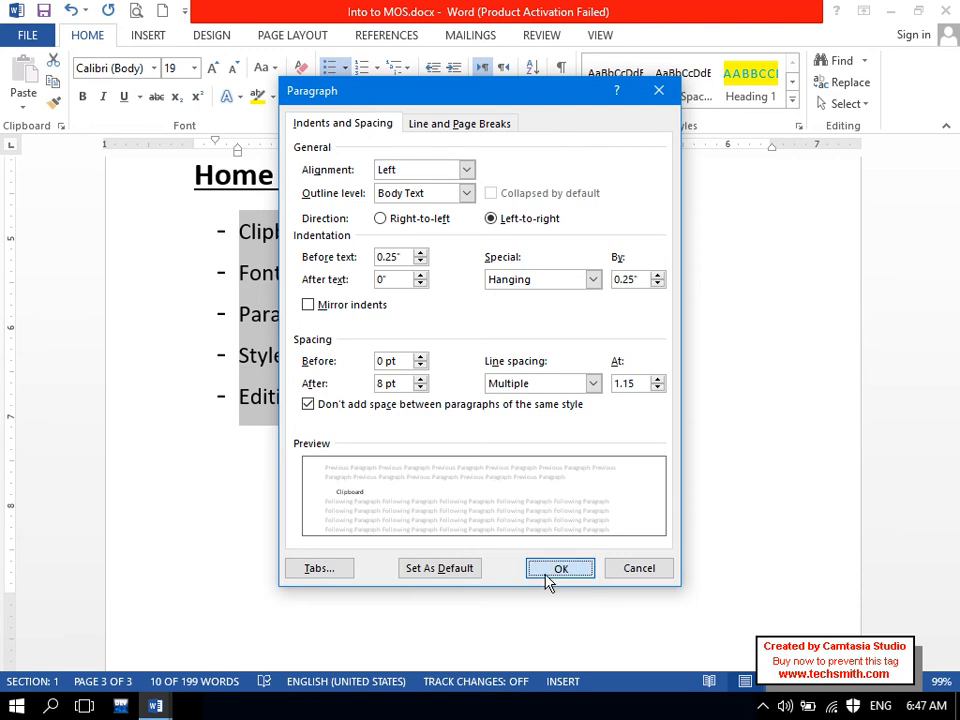
click(548, 576)
click(368, 70)
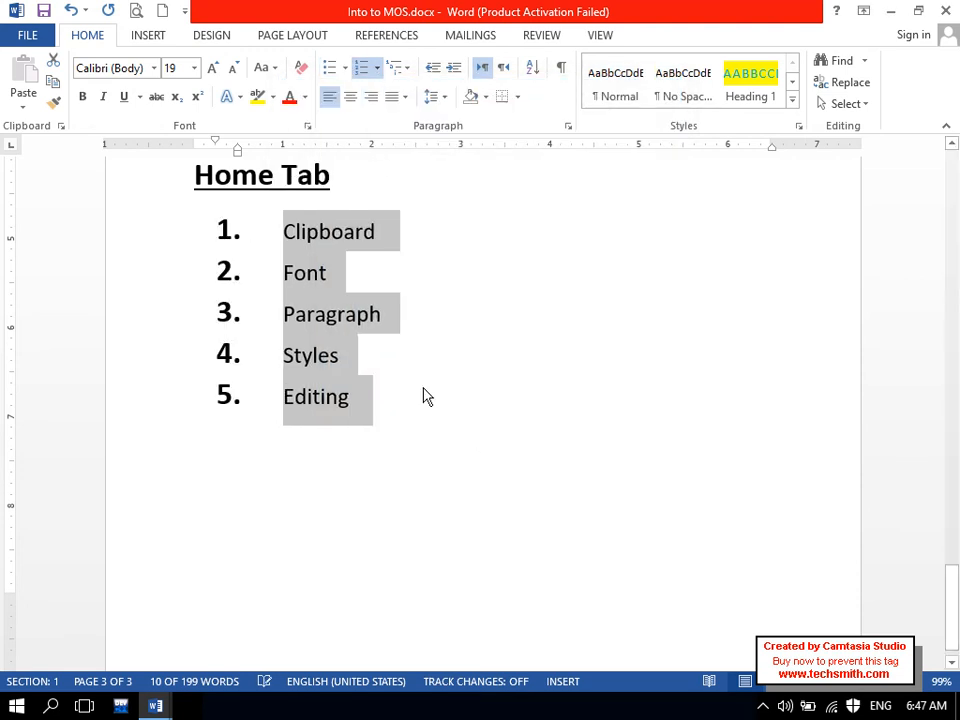
- Add an empty unnumbered line below 'Editing' and create a new blank document
click(426, 394)
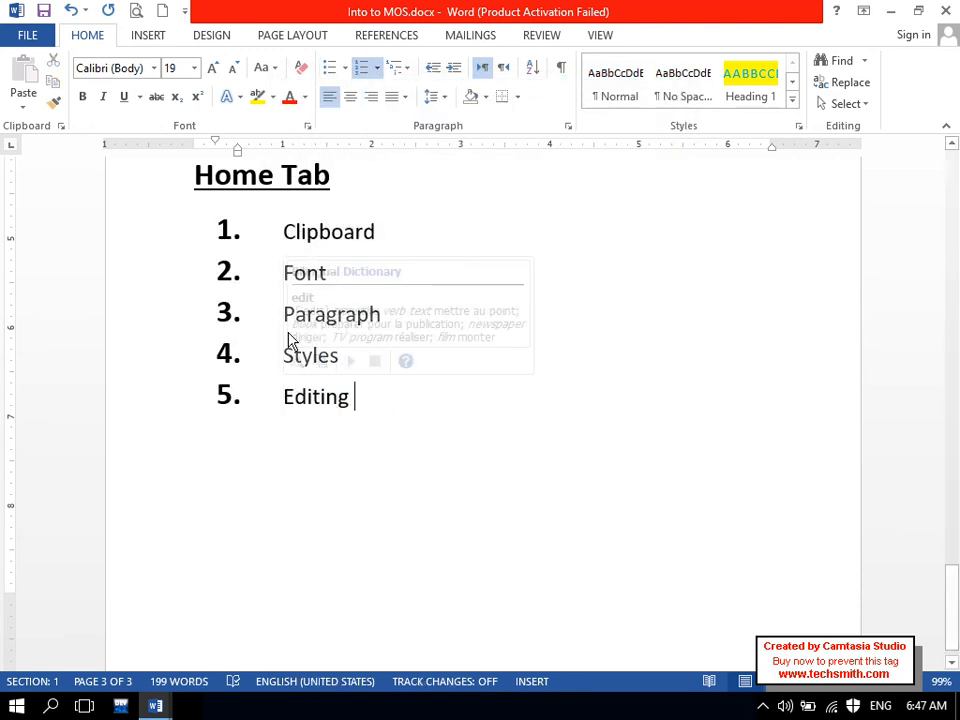
triple_click(193, 175)
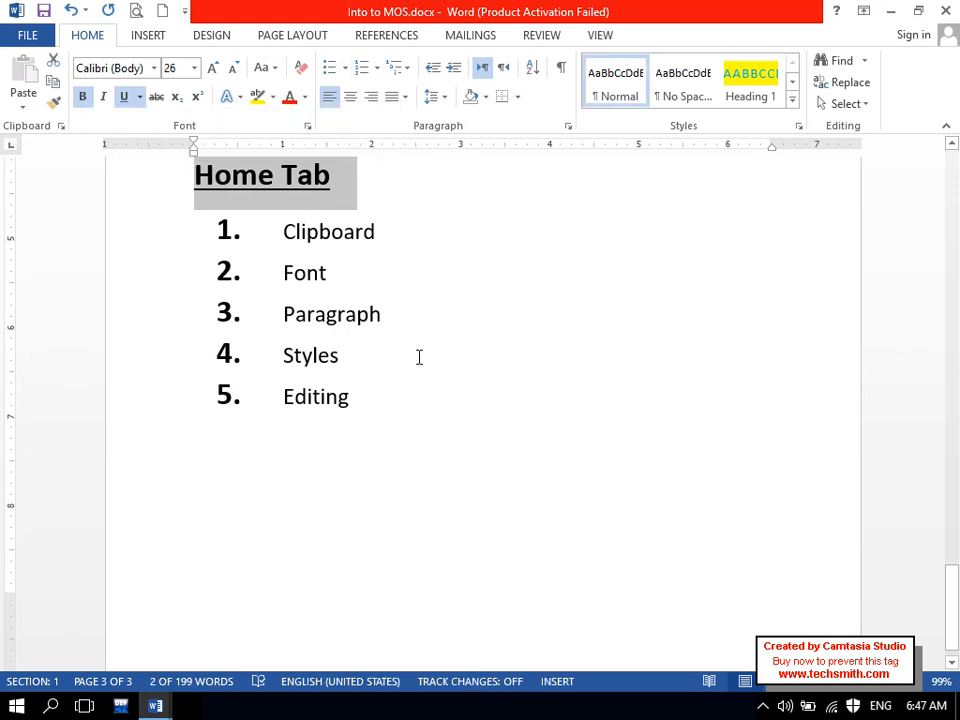
click(480, 649)
key(Return)
key(Return)
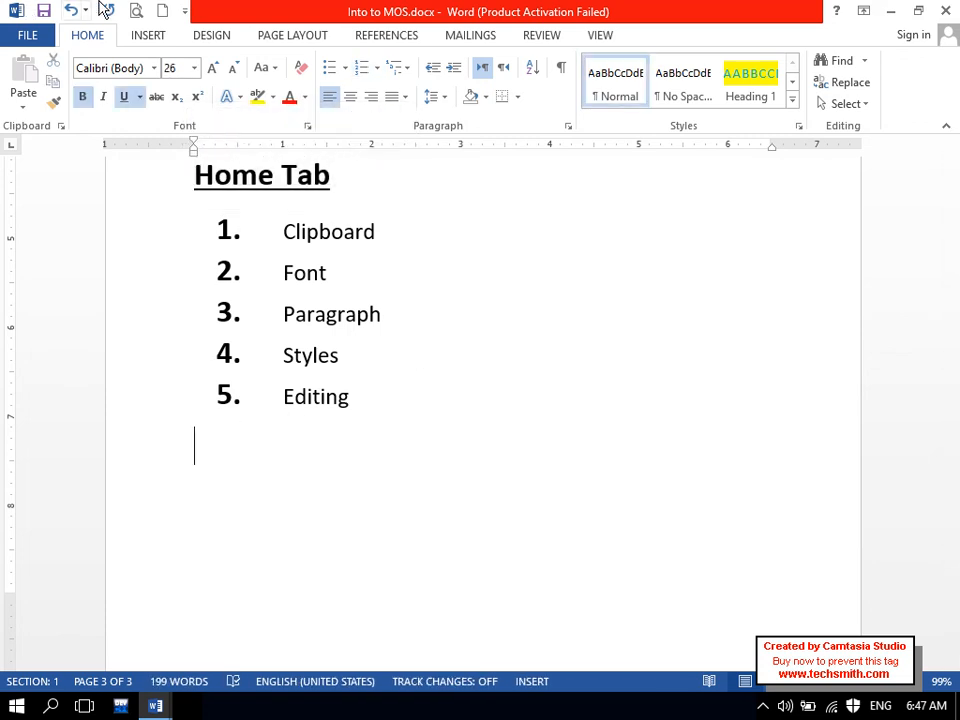
click(158, 12)
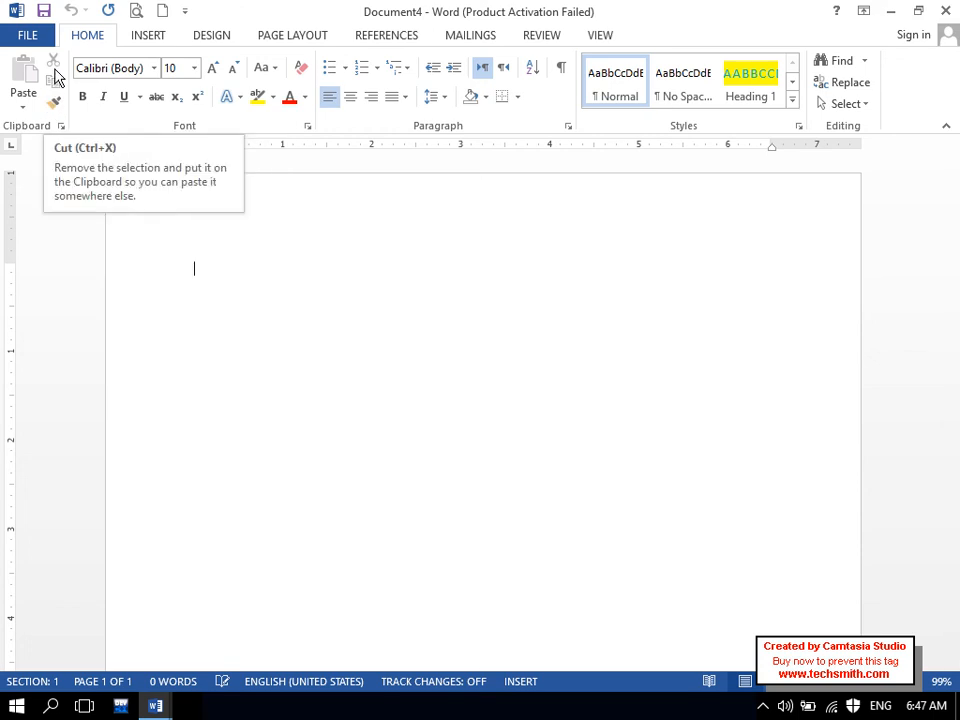
- Insert a page break in the new document to start page 2
mouse_move(283, 9)
mouse_down()
mouse_move(300, 90)
mouse_move(283, 8)
mouse_up()
drag(953, 240, 957, 490)
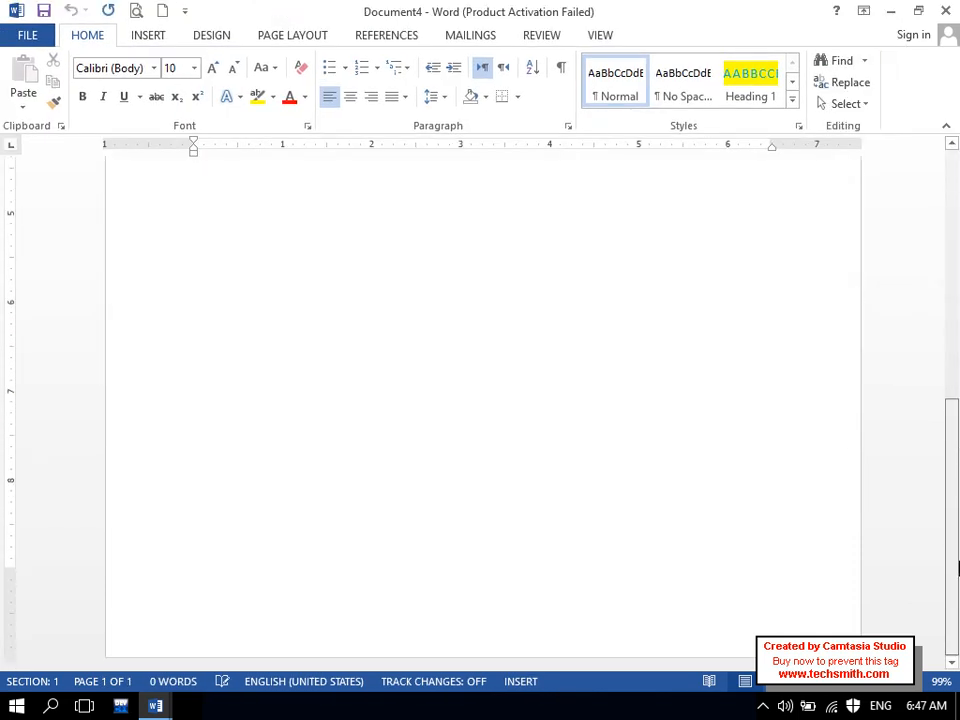
drag(957, 563, 954, 184)
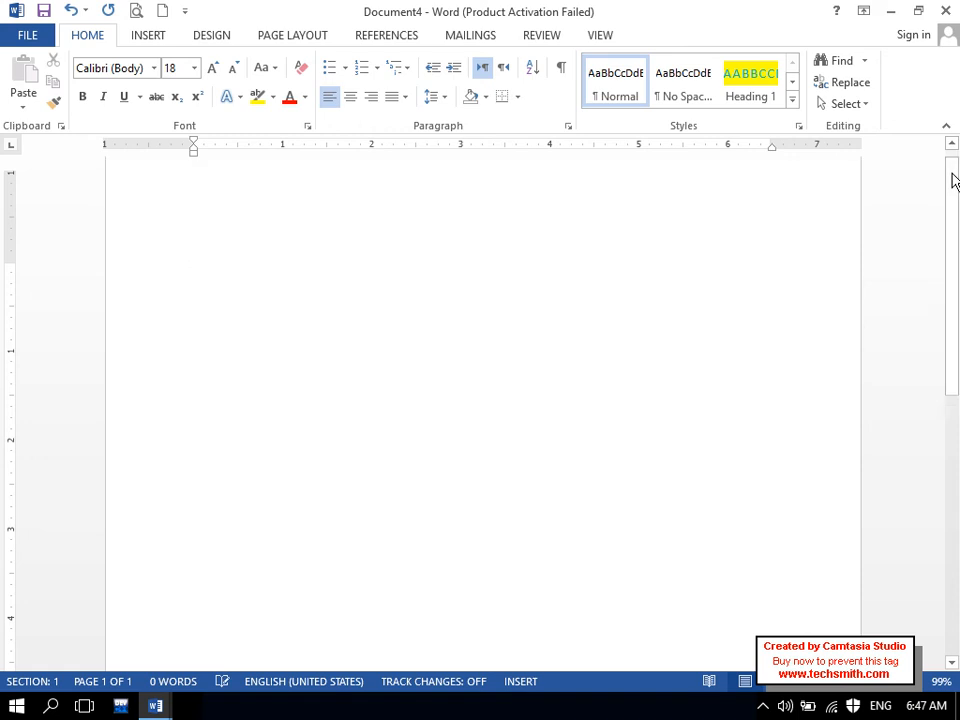
key(ctrl+Return)
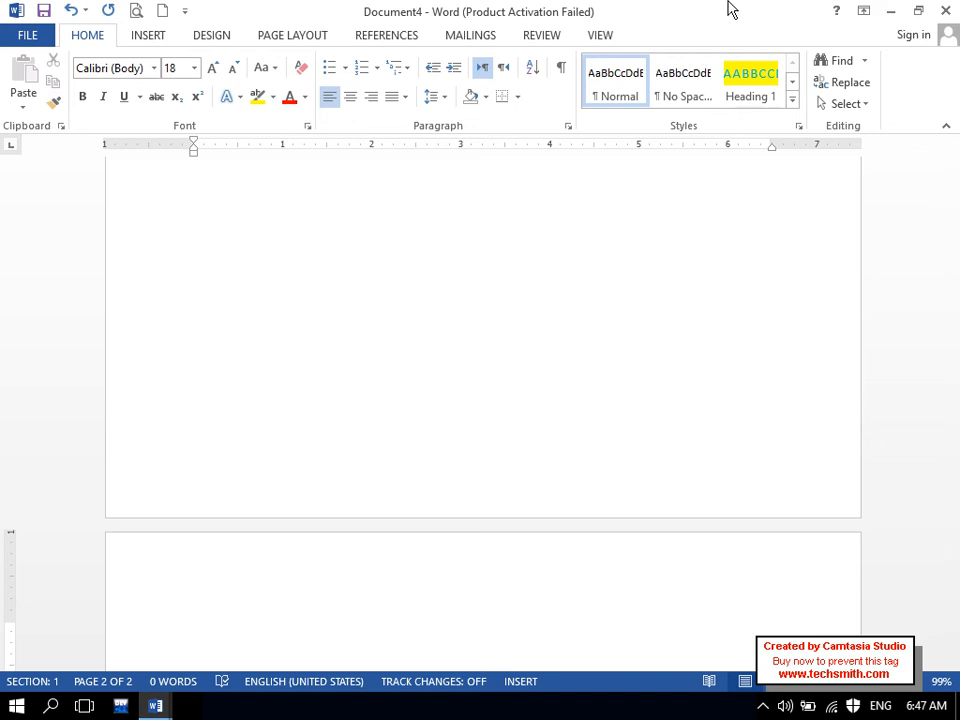
drag(728, 10, 700, 6)
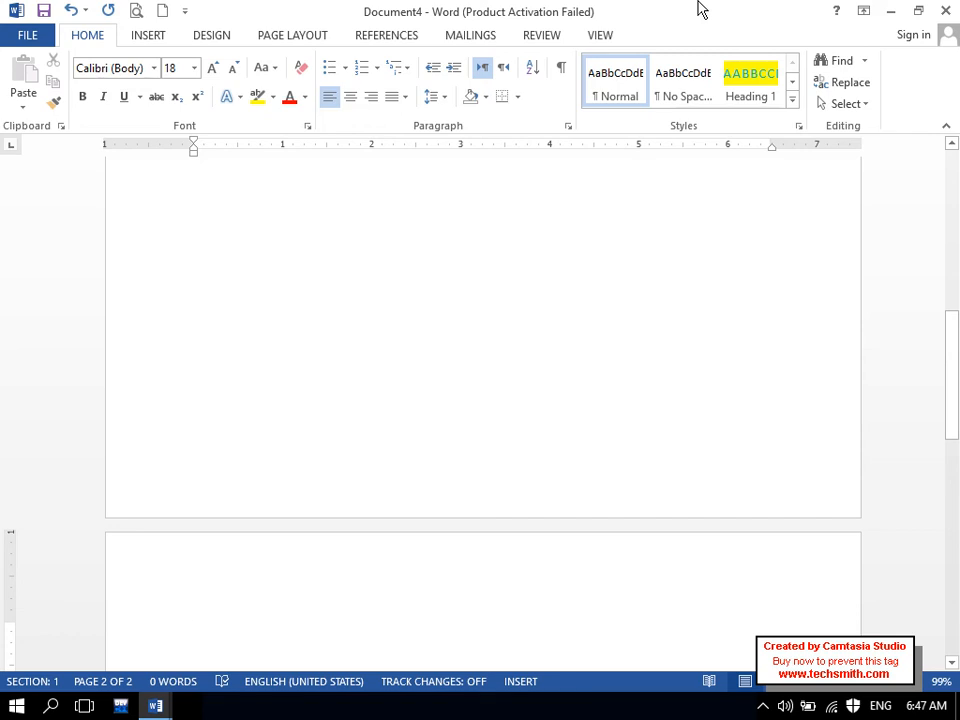
- Create Document5, close Document4 without saving, and maximize Document5
key(ctrl+n)
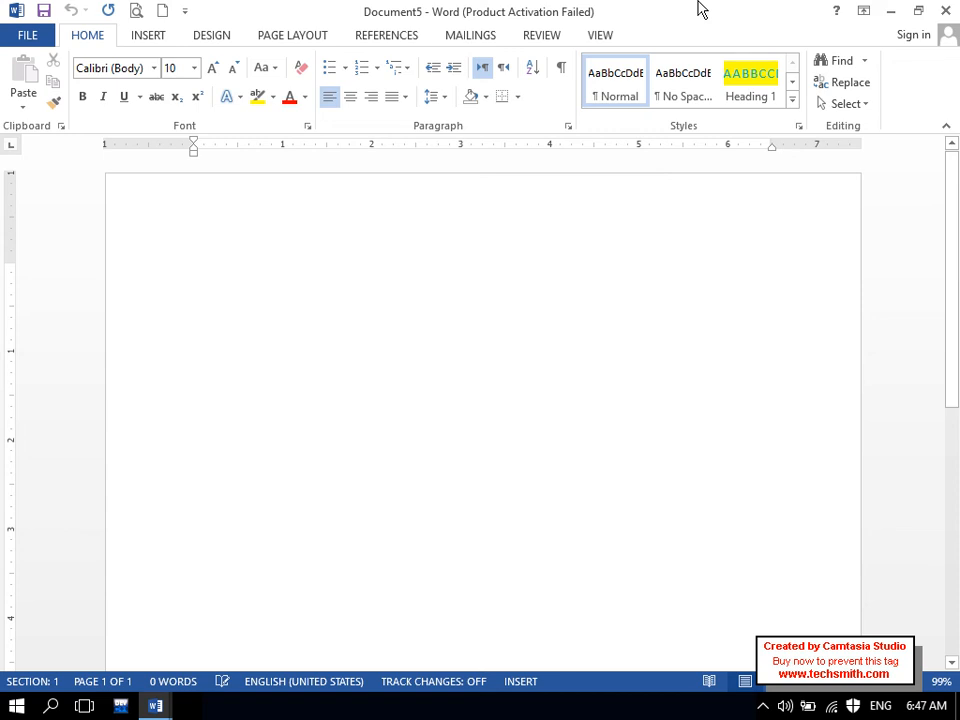
drag(700, 8, 510, 176)
drag(640, 10, 428, 133)
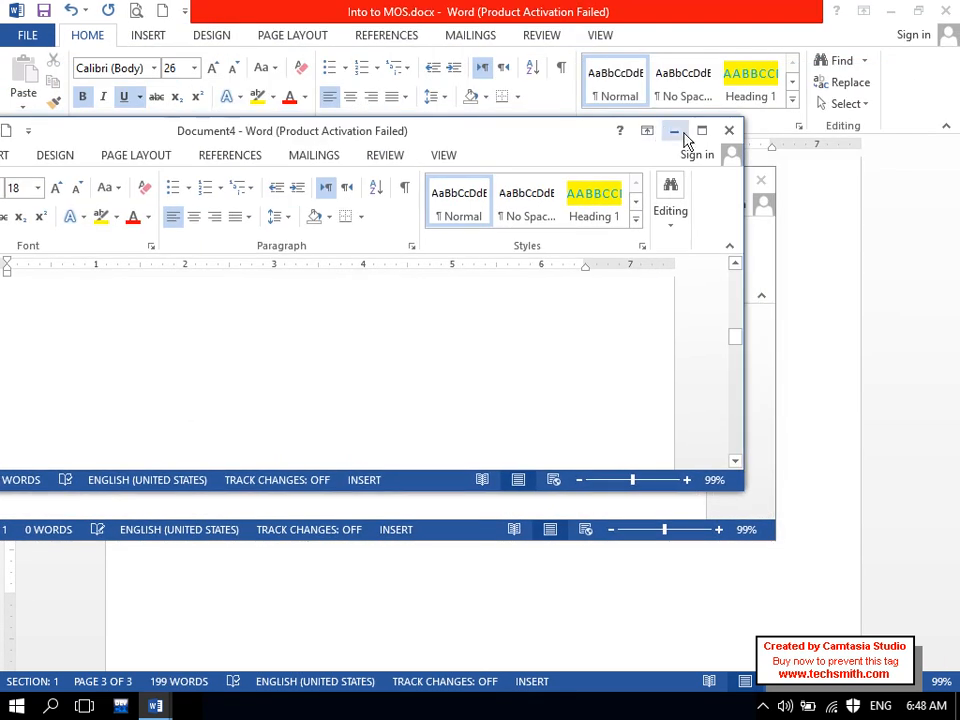
click(729, 136)
click(489, 391)
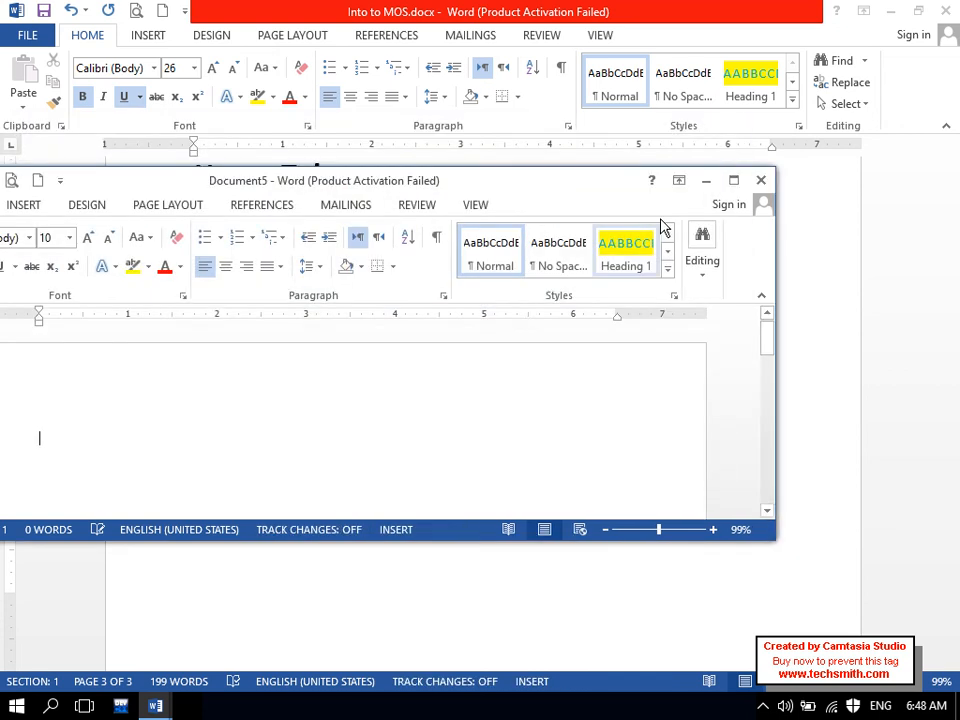
click(732, 181)
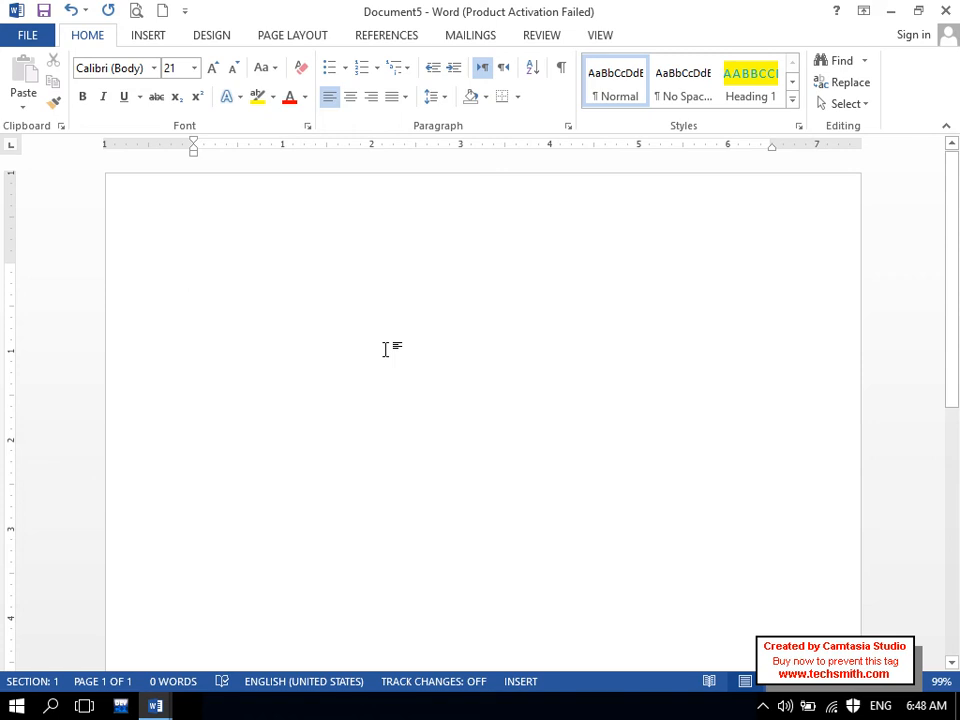
- Type the title 'Microsoft word Notes' in Document5 and select it
key(Caps_Lock)
text(M)
key(Caps_Lock)
text(ic)
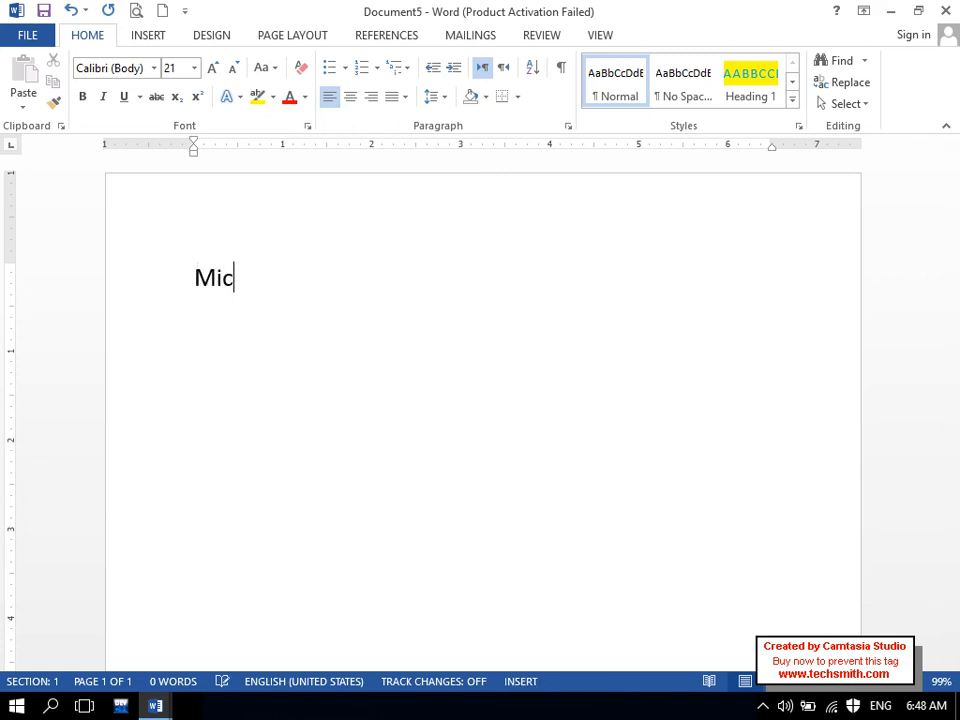
text(rosoft word)
key(Caps_Lock)
text(N)
key(Caps_Lock)
text(otes)
key(Return)
key(ctrl+space)
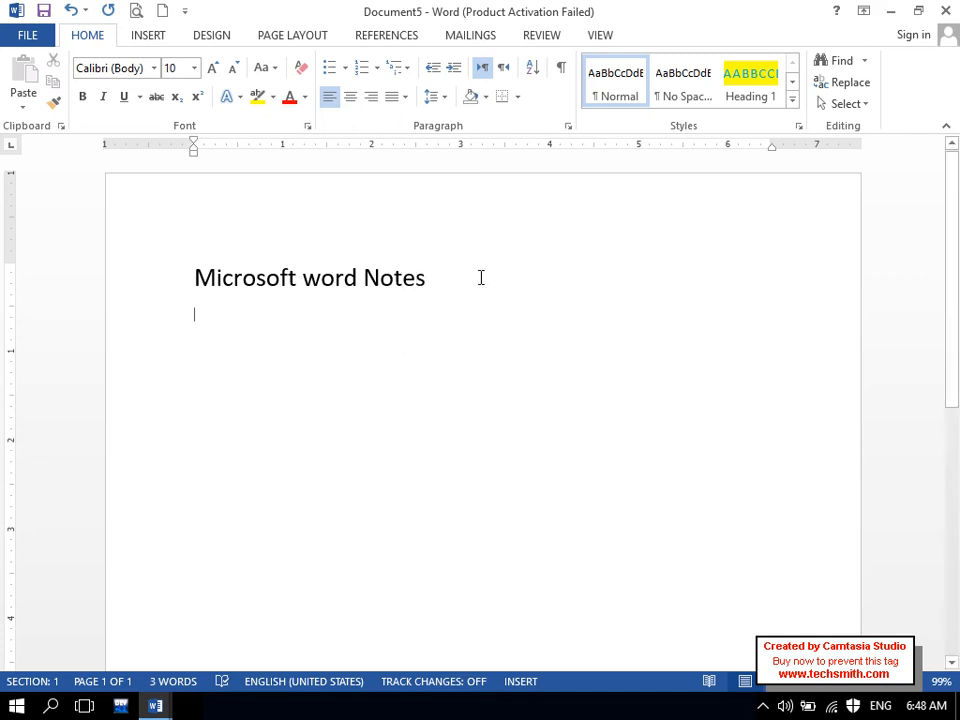
drag(481, 277, 193, 287)
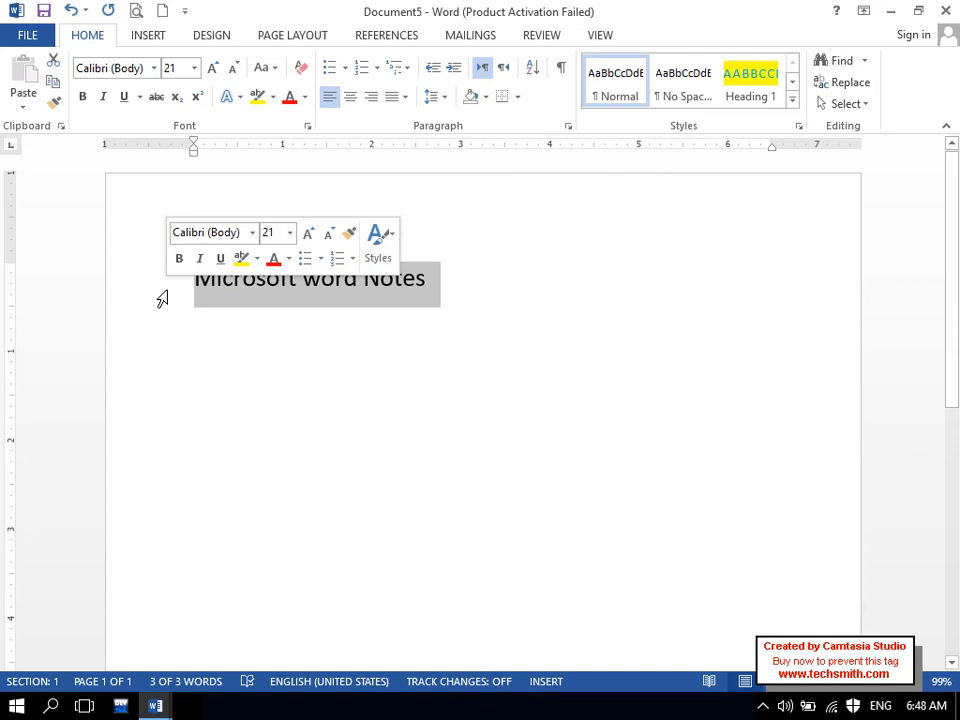
- Delete and restore the title, cut it, then switch to Document3 and back
key(Delete)
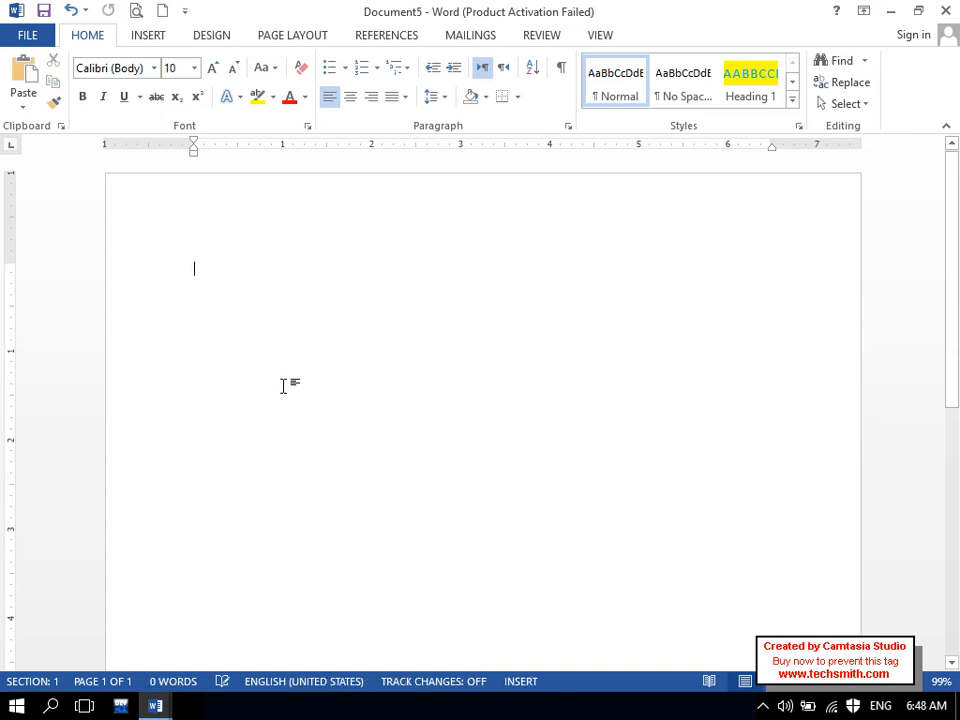
key(ctrl+z)
key(ctrl+c)
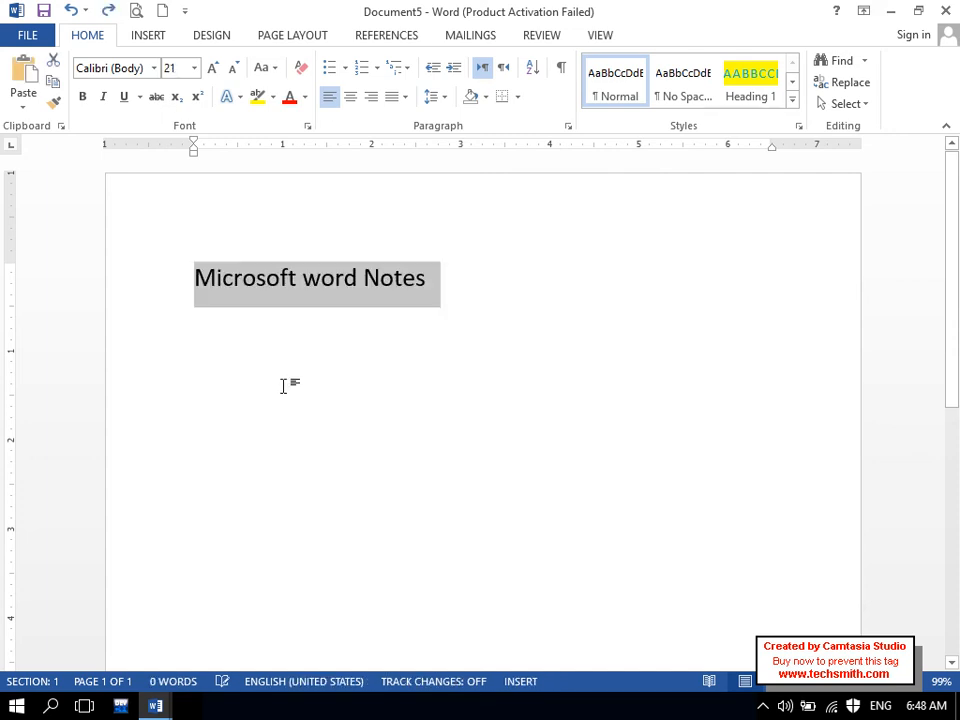
click(56, 61)
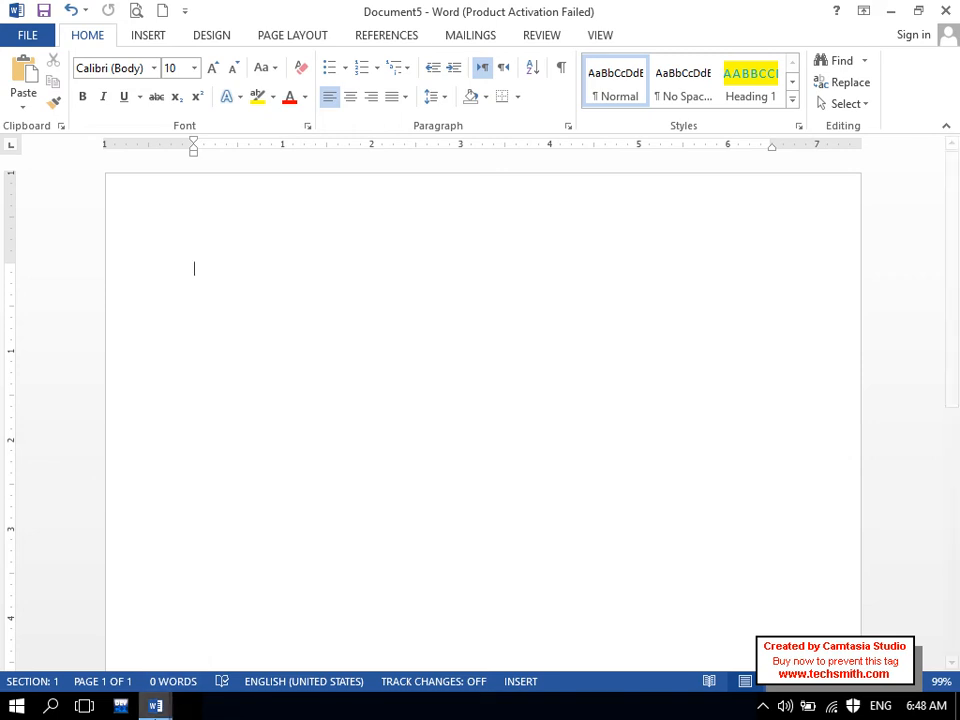
click(155, 706)
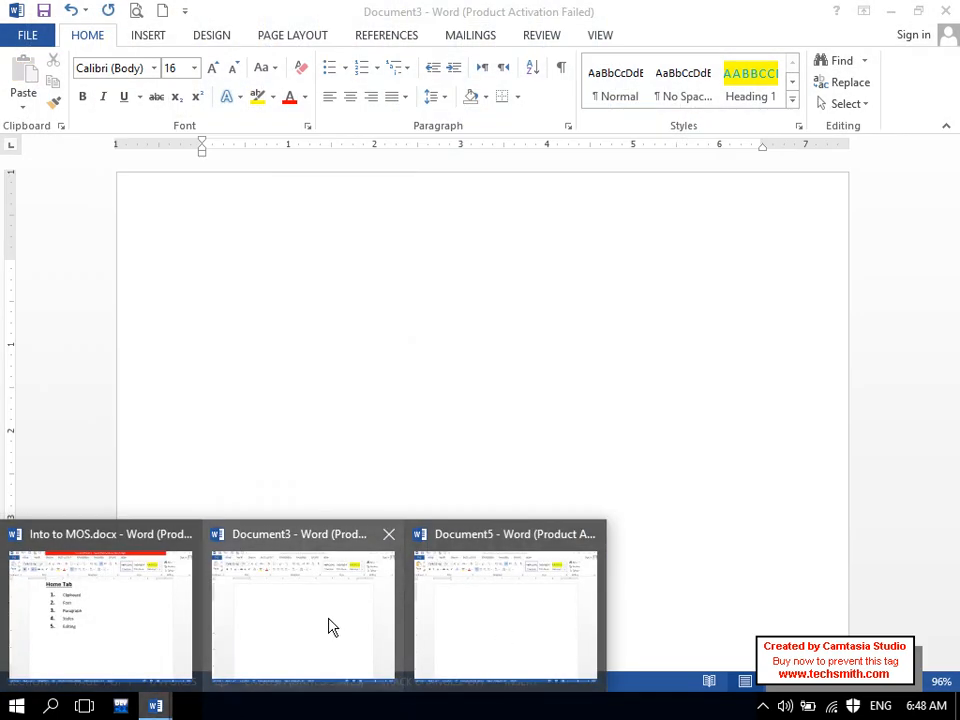
click(328, 622)
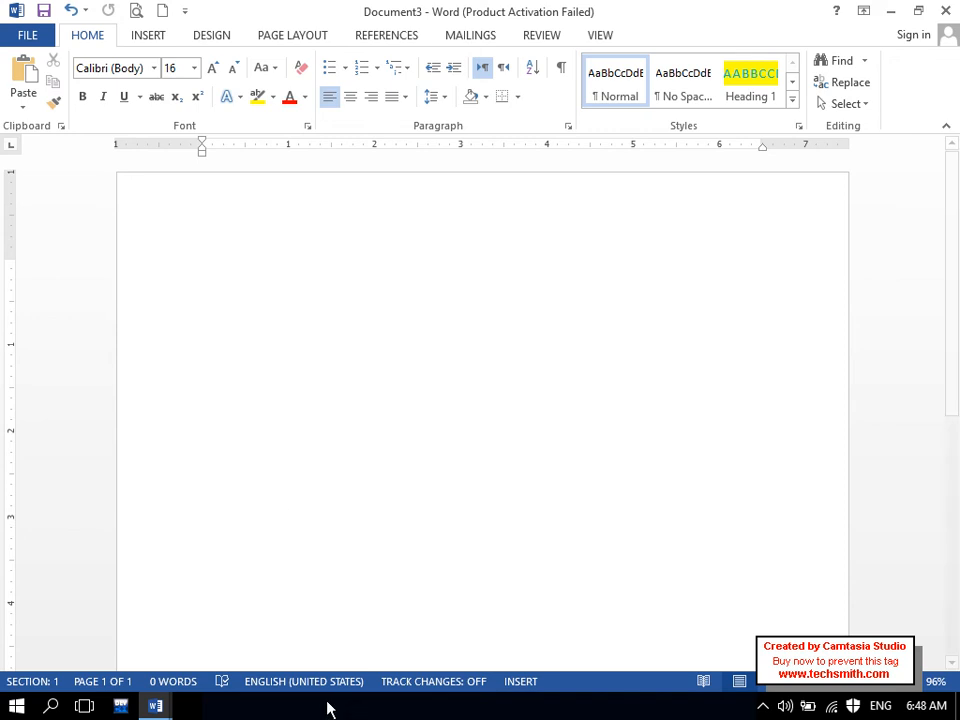
click(155, 706)
click(561, 615)
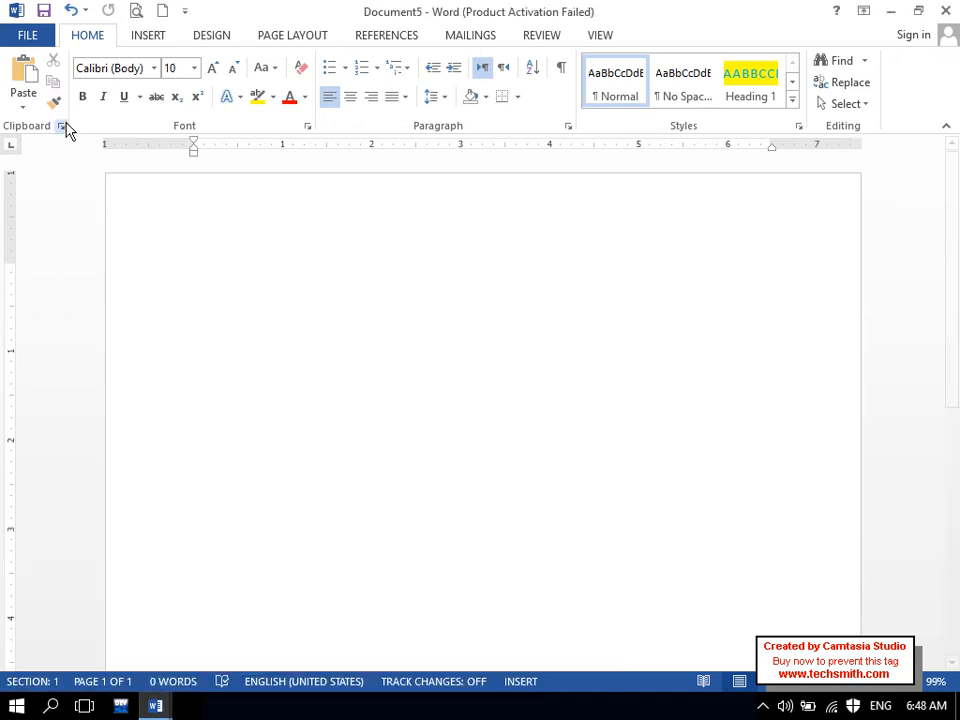
- Paste the cut title, undo and redo it, then clear the whole document
click(27, 73)
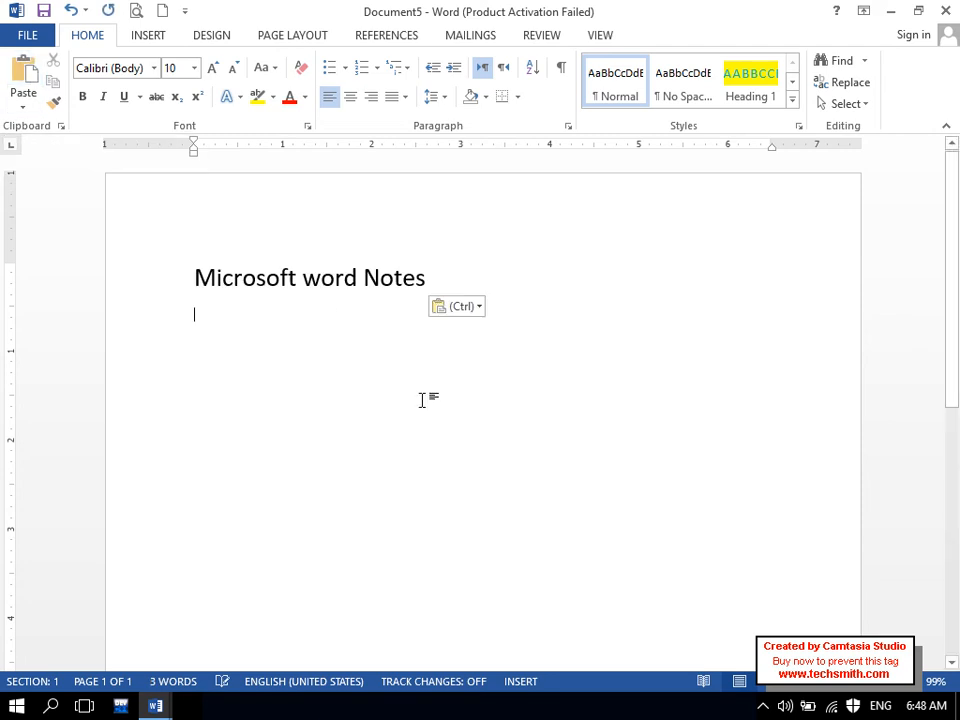
key(ctrl+z)
key(ctrl+v)
key(ctrl+a)
key(ctrl+c)
key(Delete)
- Type 'ZIA INSTITUTE OF COMPUTER SCIENCE' at 24 pt as the title
key(ctrl+shift+period)
text(zics)
key(BackSpace)
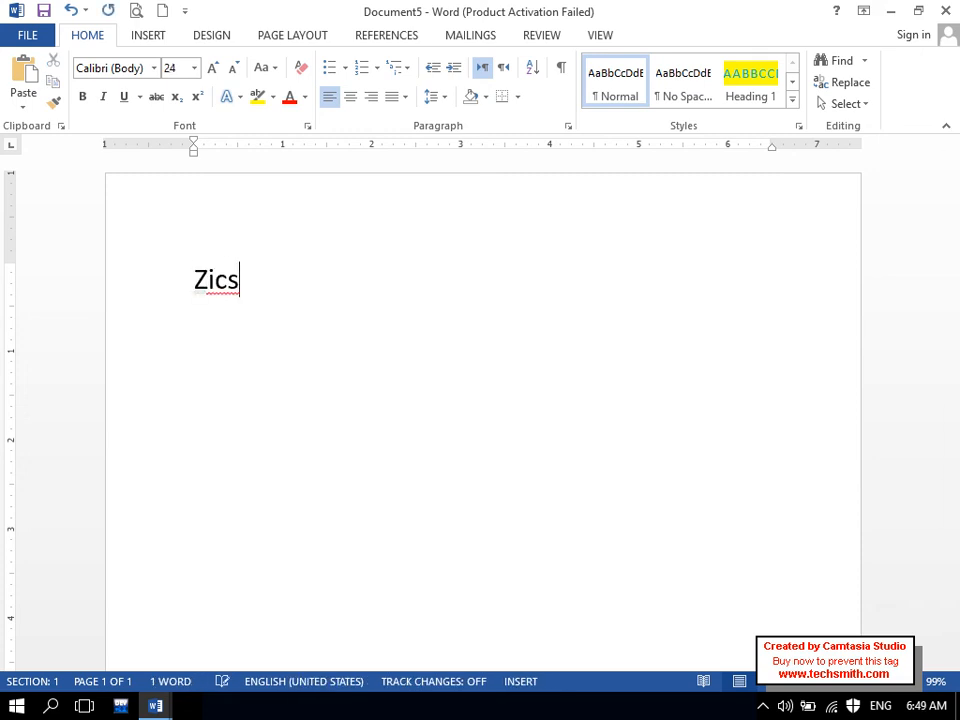
key(BackSpace)
key(BackSpace)
key(BackSpace)
key(Caps_Lock)
text(IA INSTITUTE )
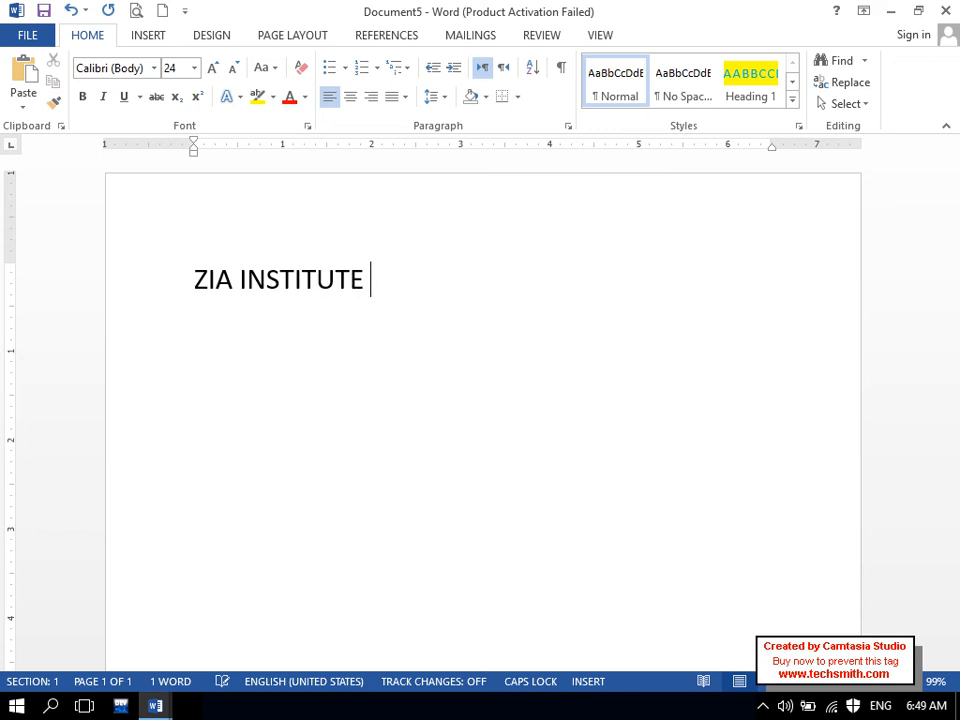
text(OF COMPUTER SCIENCE)
key(Return)
- Center the title and paste 'Microsoft word Notes' left-aligned beneath it
key(ctrl+a)
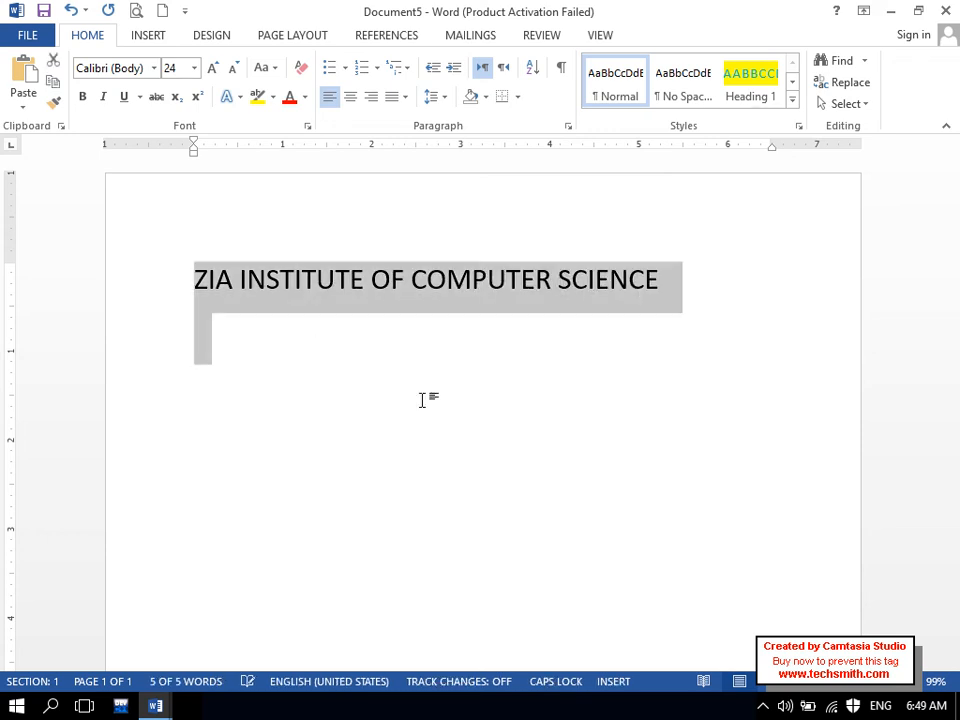
key(ctrl+e)
click(272, 349)
key(ctrl+l)
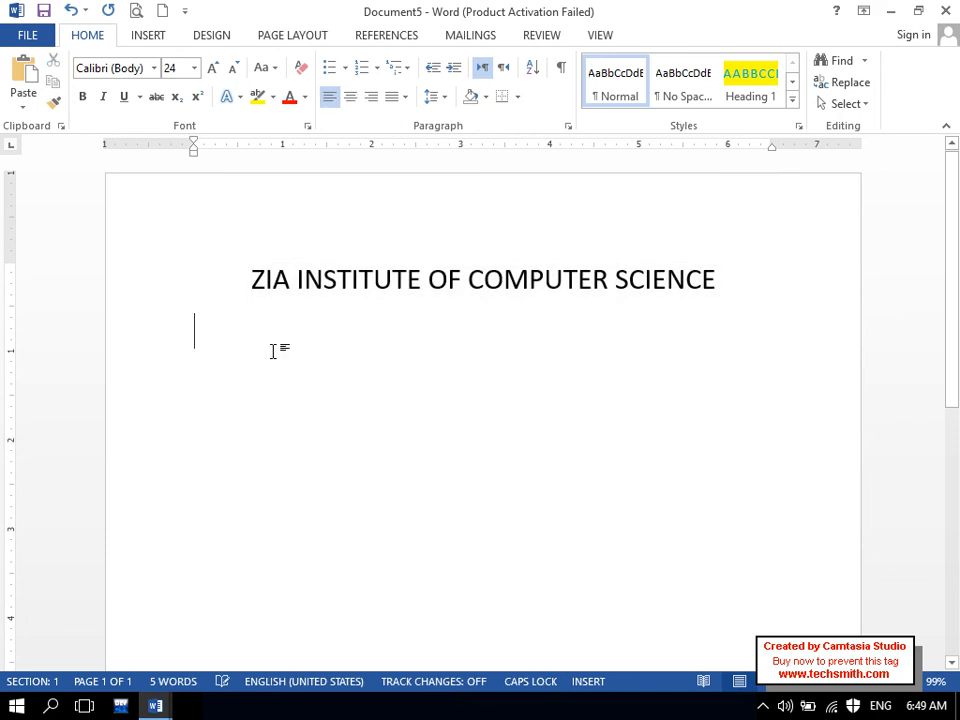
key(ctrl+v)
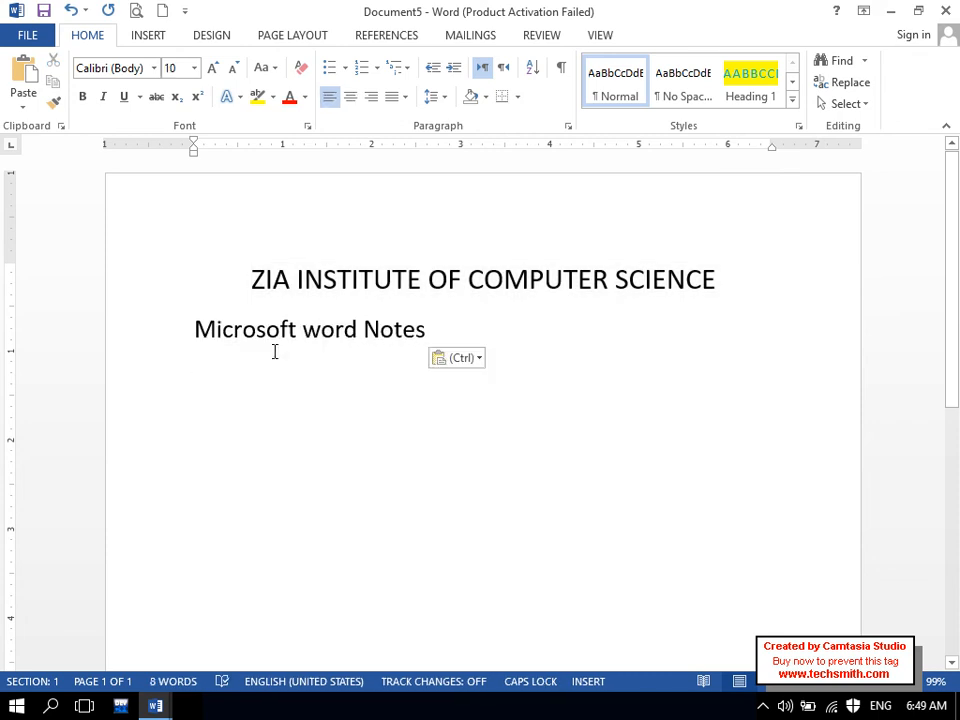
- In Document3, generate a size-10 sample paragraph with =RAND(1)
click(155, 706)
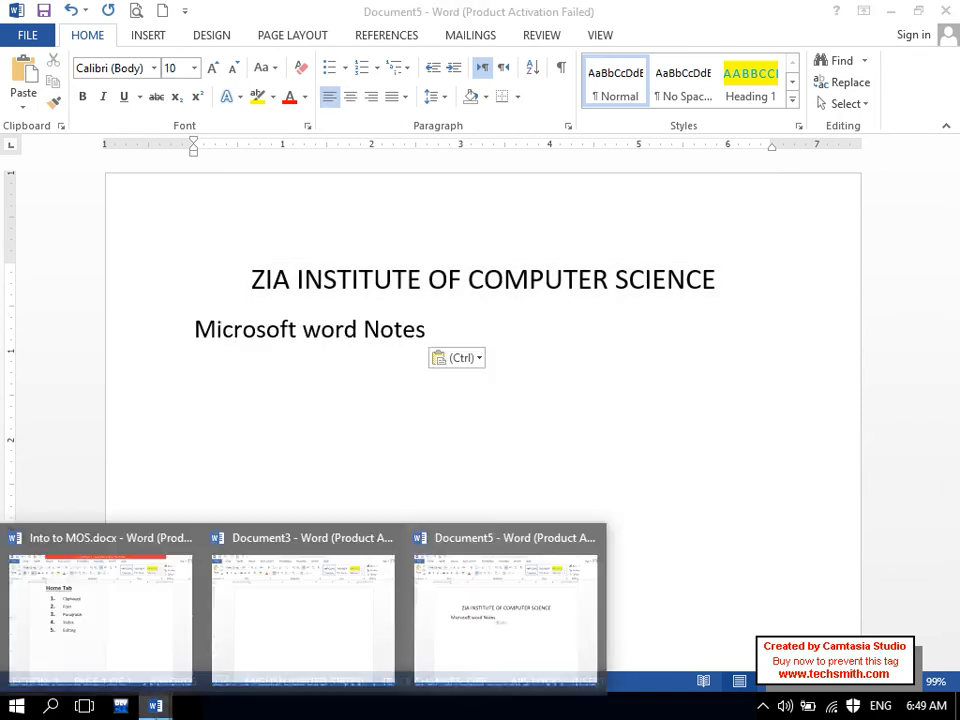
click(289, 645)
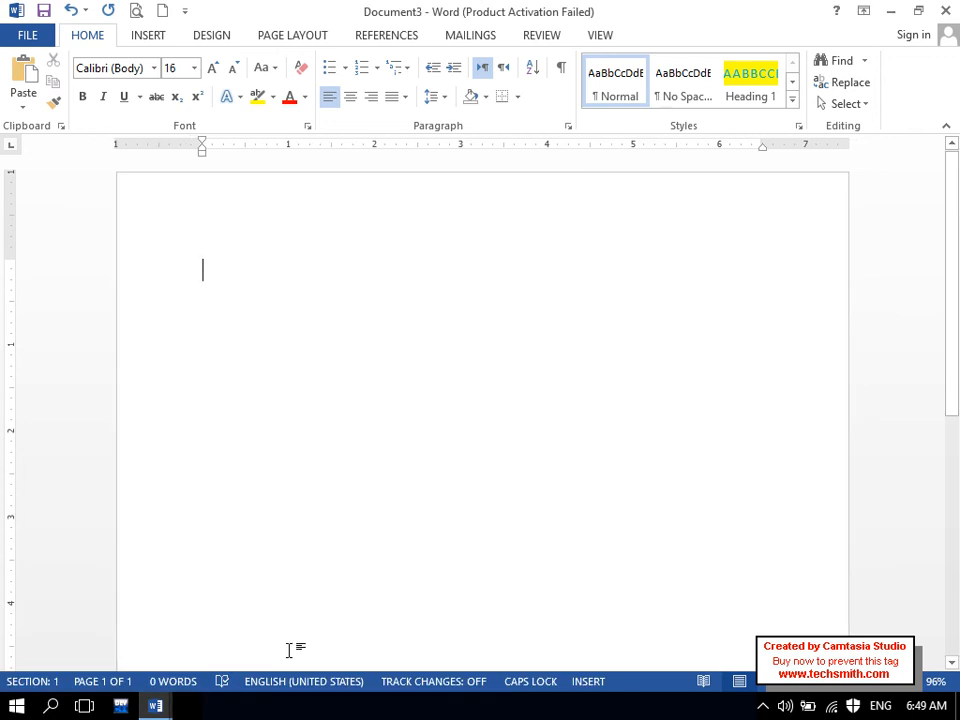
key(BackSpace)
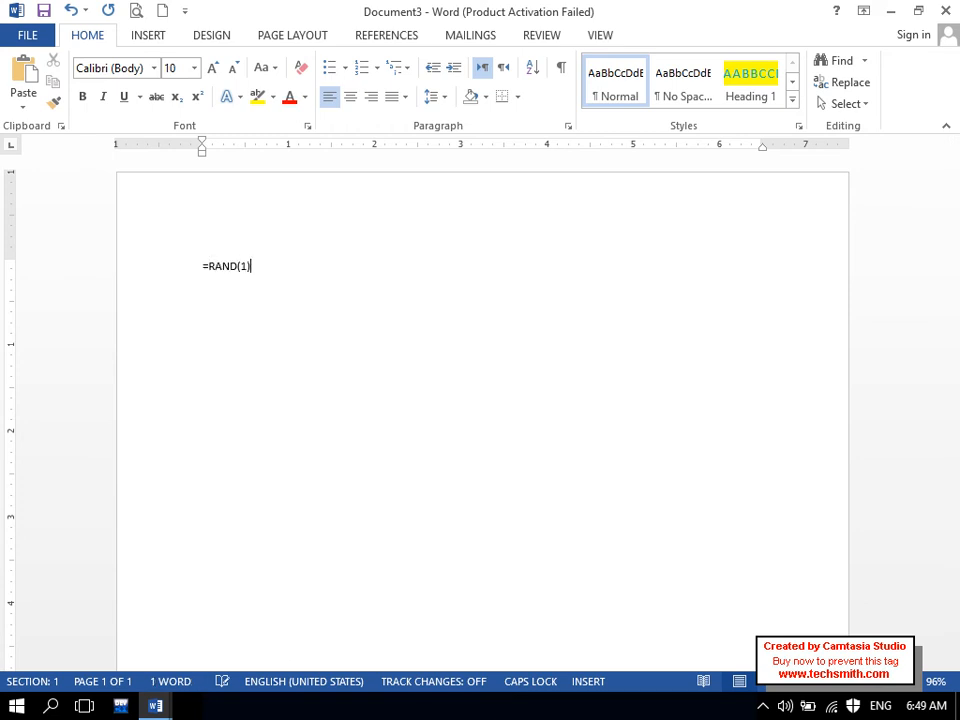
key(Return)
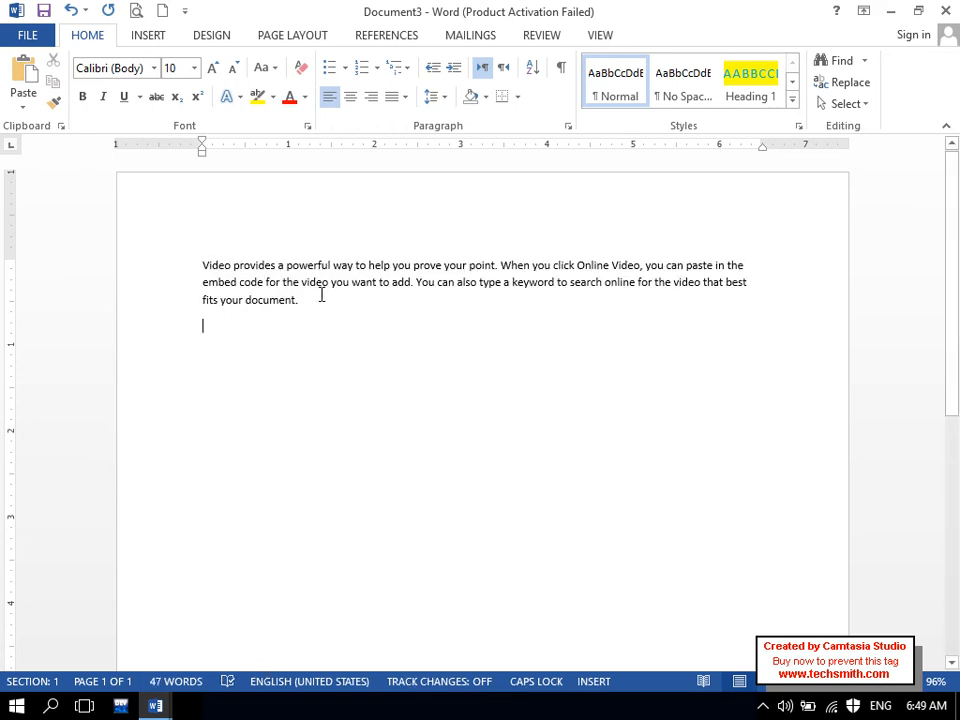
- Select the whole generated video paragraph in Document3
drag(322, 296, 189, 261)
mouse_move(156, 705)
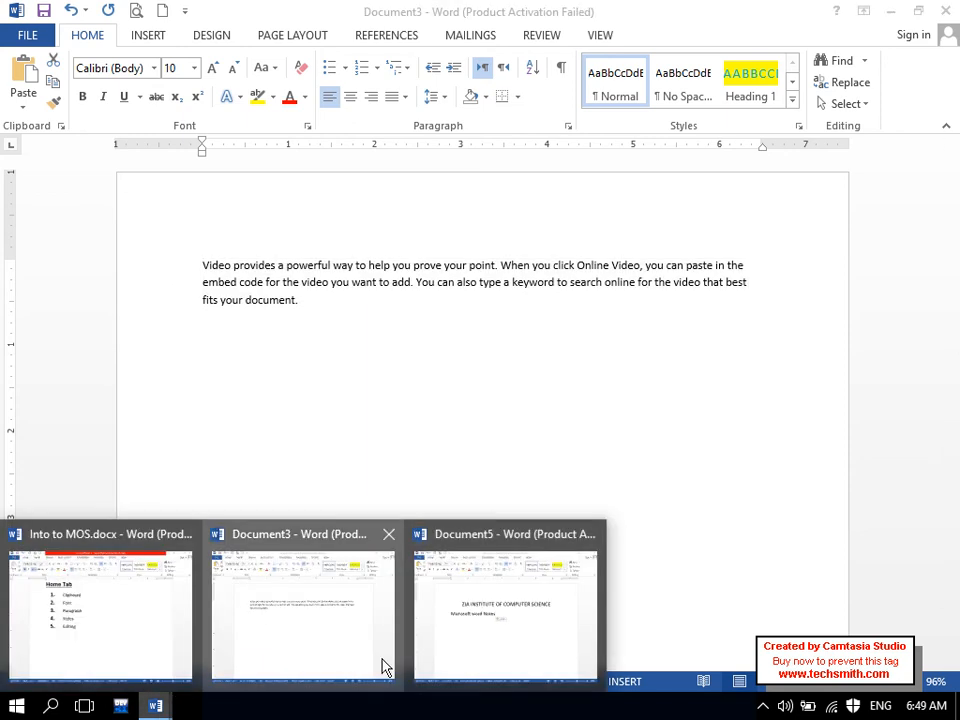
mouse_move(553, 621)
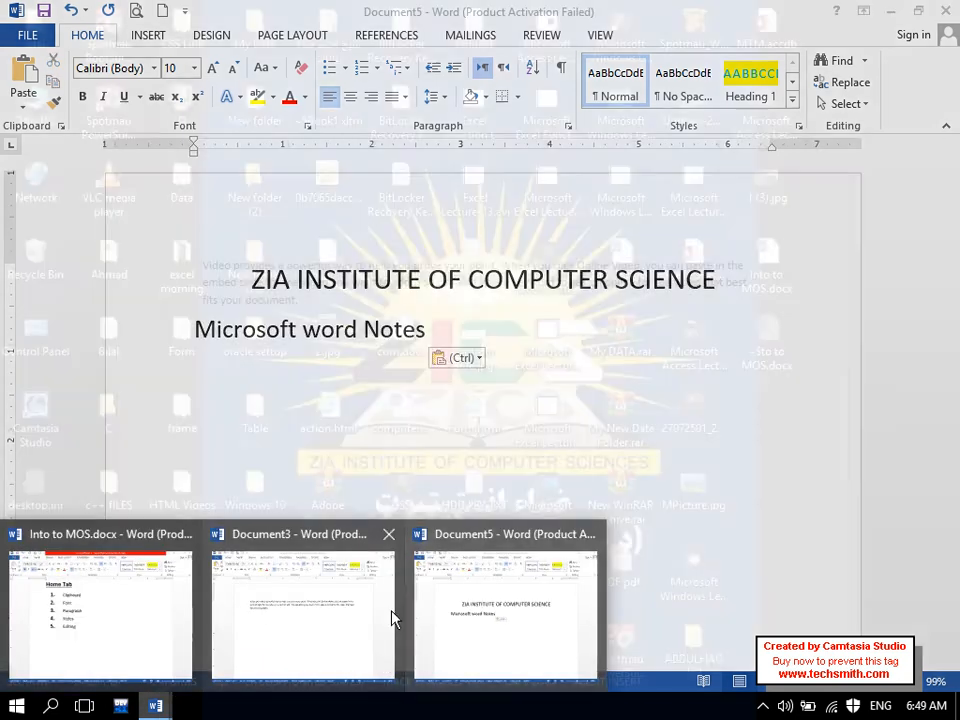
click(385, 615)
click(276, 266)
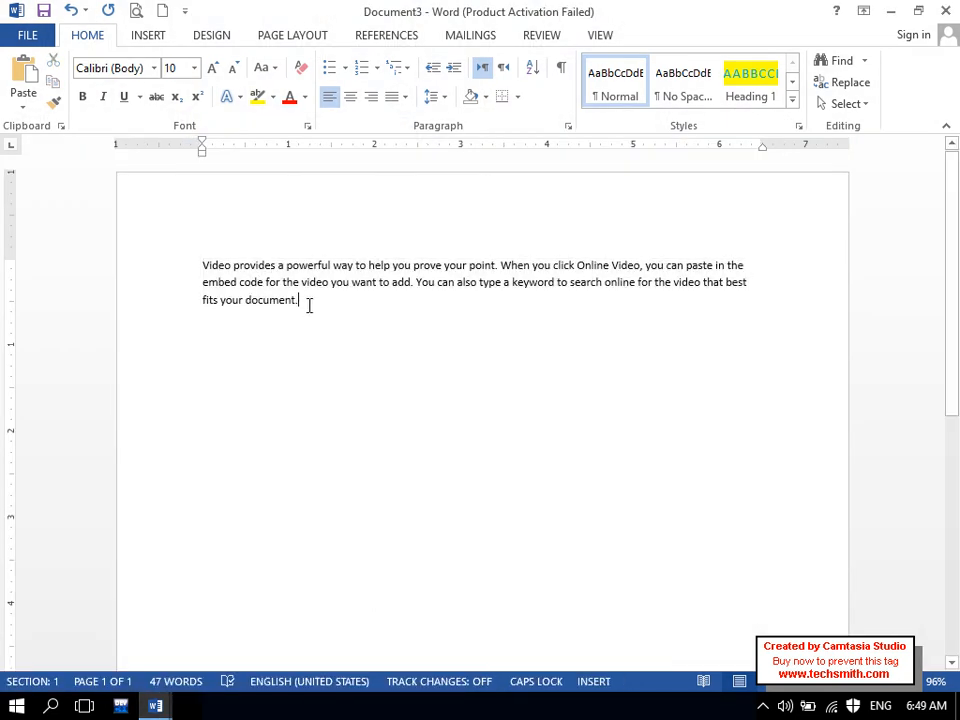
drag(306, 302, 176, 253)
key(ctrl+c)
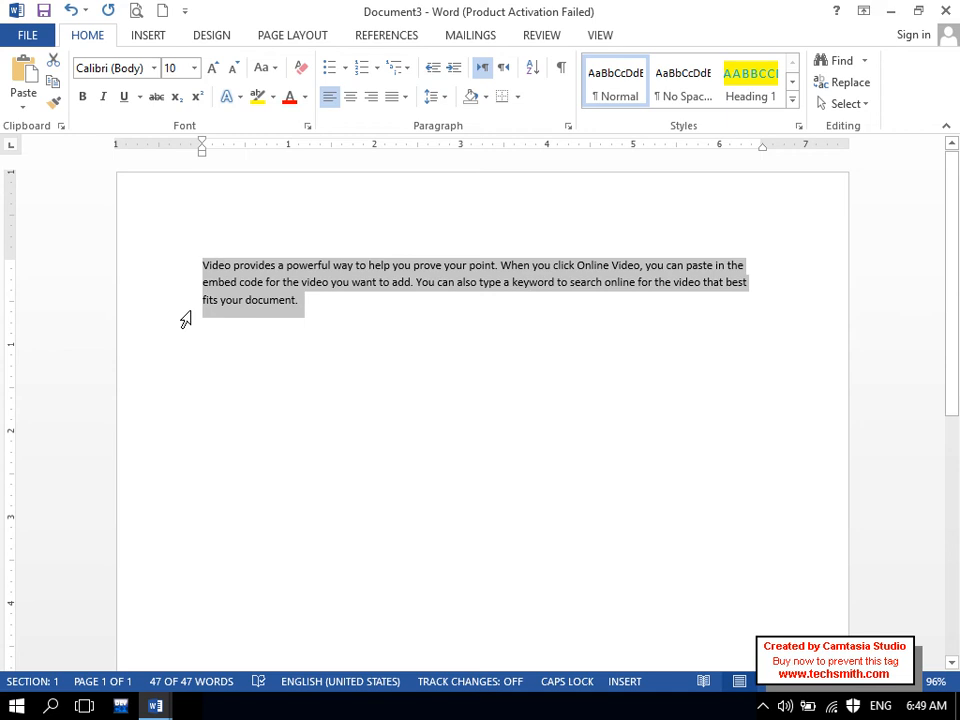
- Paste the paragraph under 'Microsoft word Notes' in Document5 and return to Document3
click(160, 706)
click(464, 642)
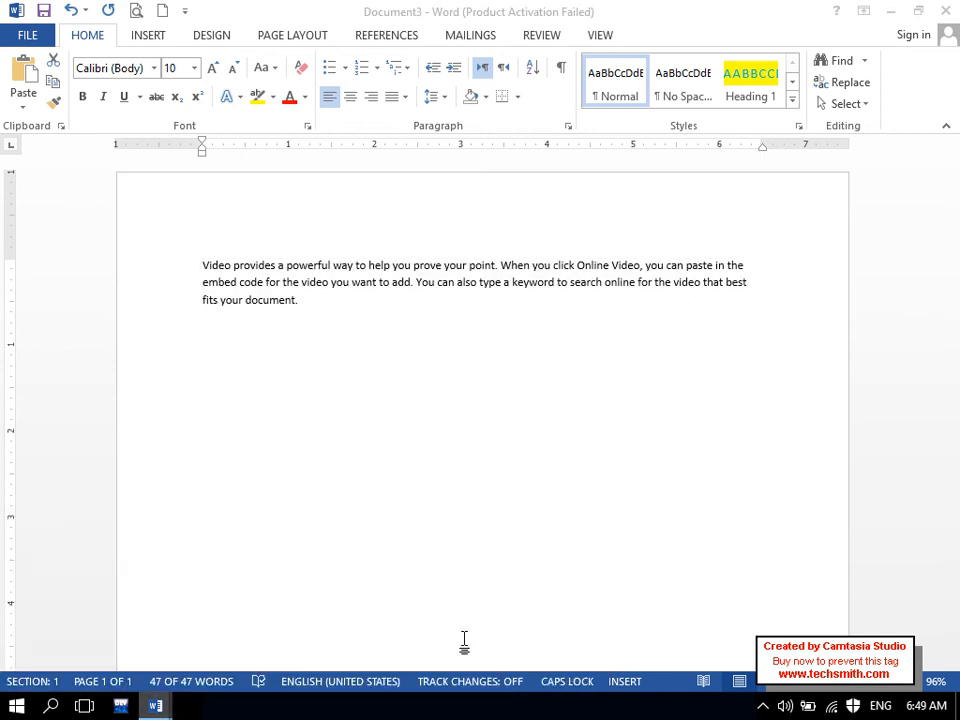
click(26, 77)
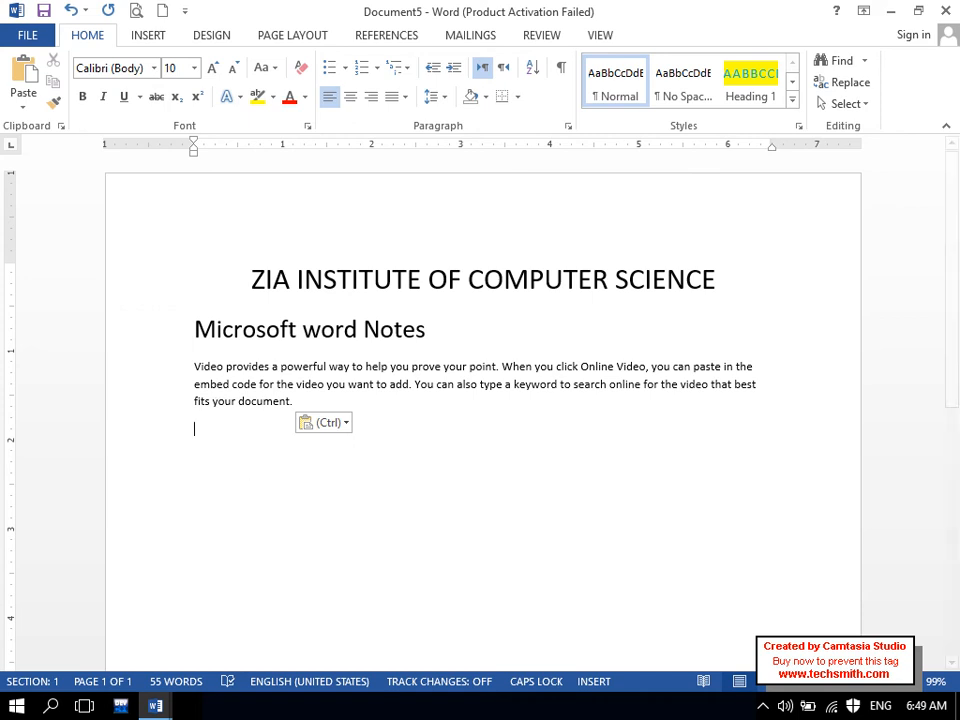
click(160, 706)
click(267, 638)
key(ctrl+a)
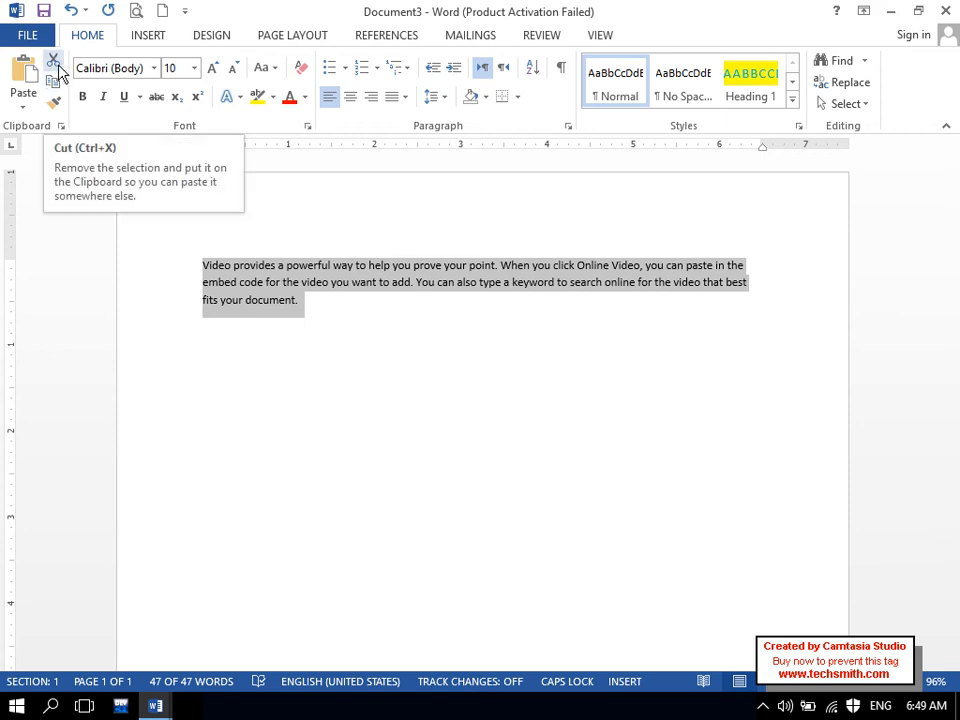
- Add a 'Microsoft Word Notes' line above the sample paragraph in Document3
click(201, 265)
key(Return)
key(Up)
key(Caps_Lock)
key(ctrl+bracketright)
key(ctrl+bracketright)
key(ctrl+bracketright)
key(ctrl+bracketright)
key(ctrl+bracketright)
key(ctrl+bracketright)
key(ctrl+bracketright)
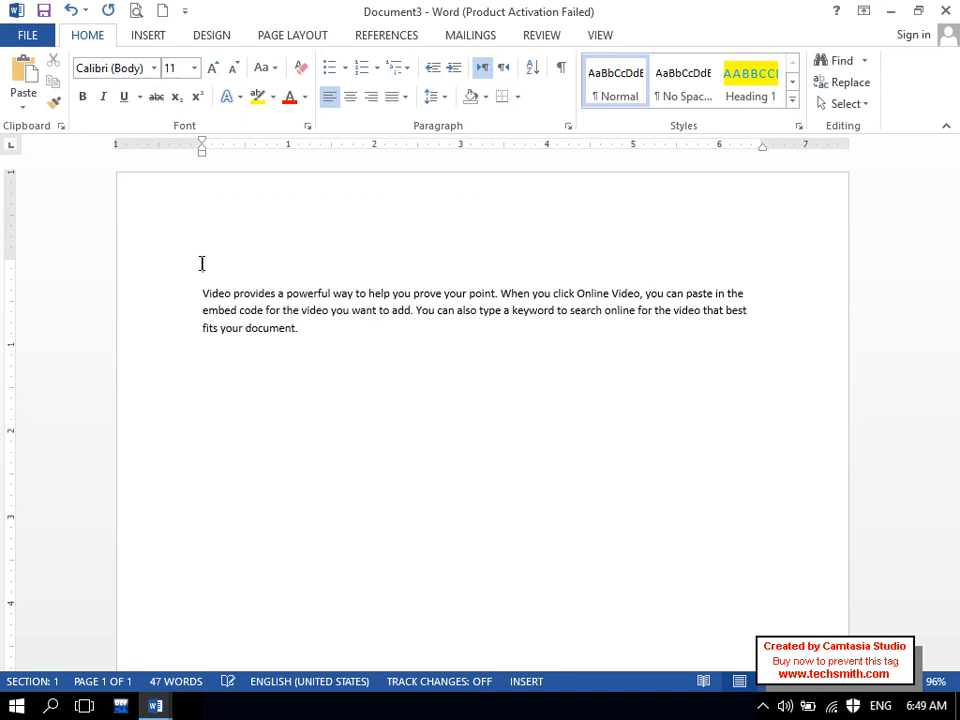
text(Mic)
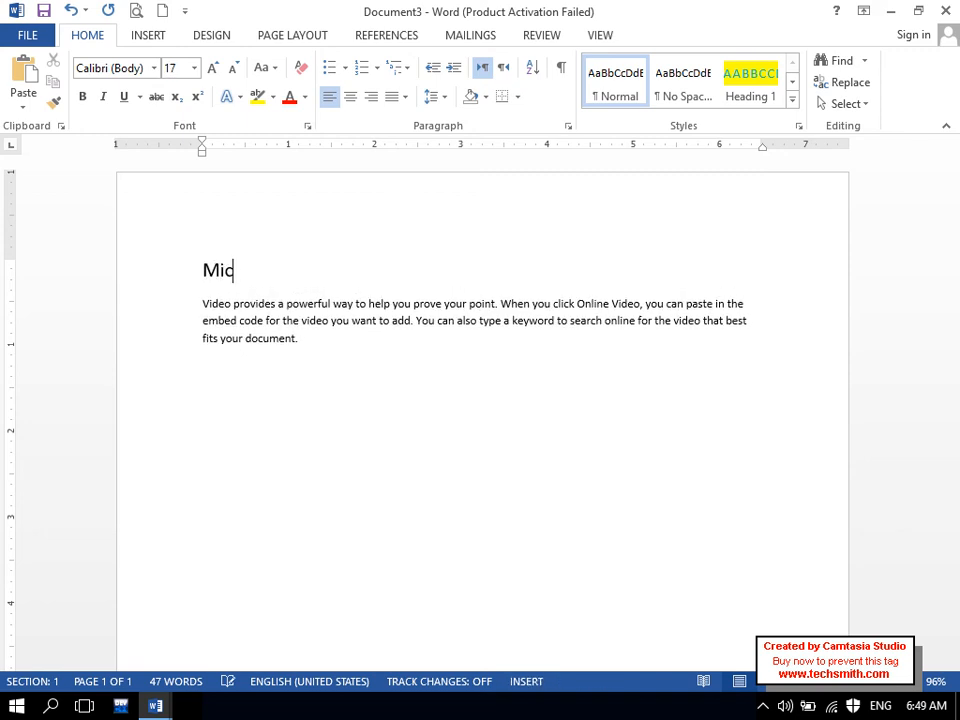
text(rosoft Word Notes)
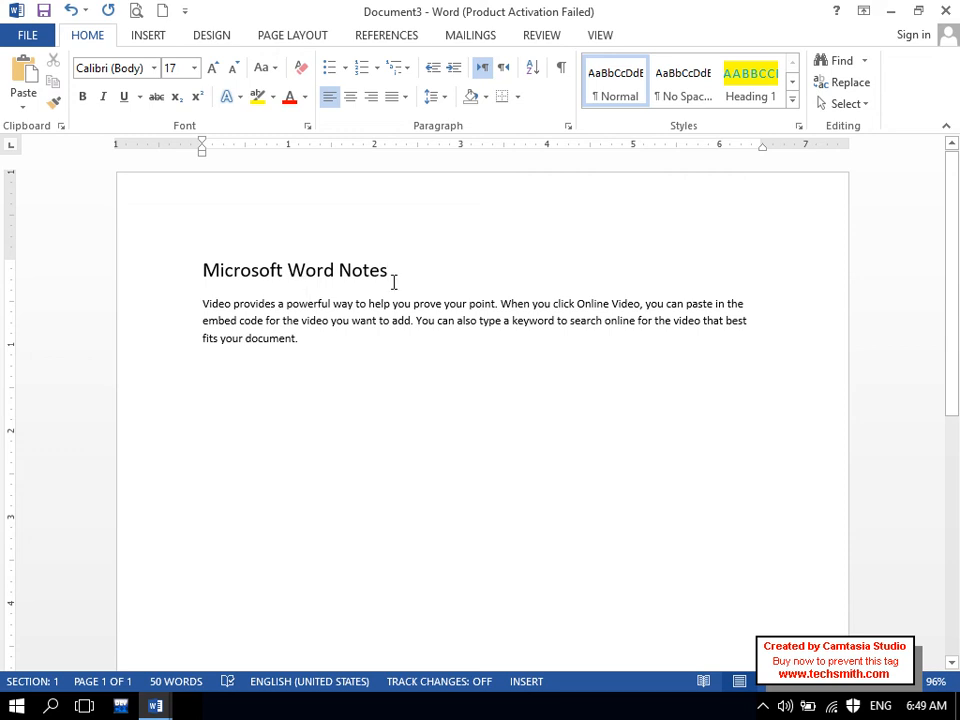
- Make the 'Microsoft Word Notes' heading red, bold, underlined and 24 pt
drag(394, 283, 184, 274)
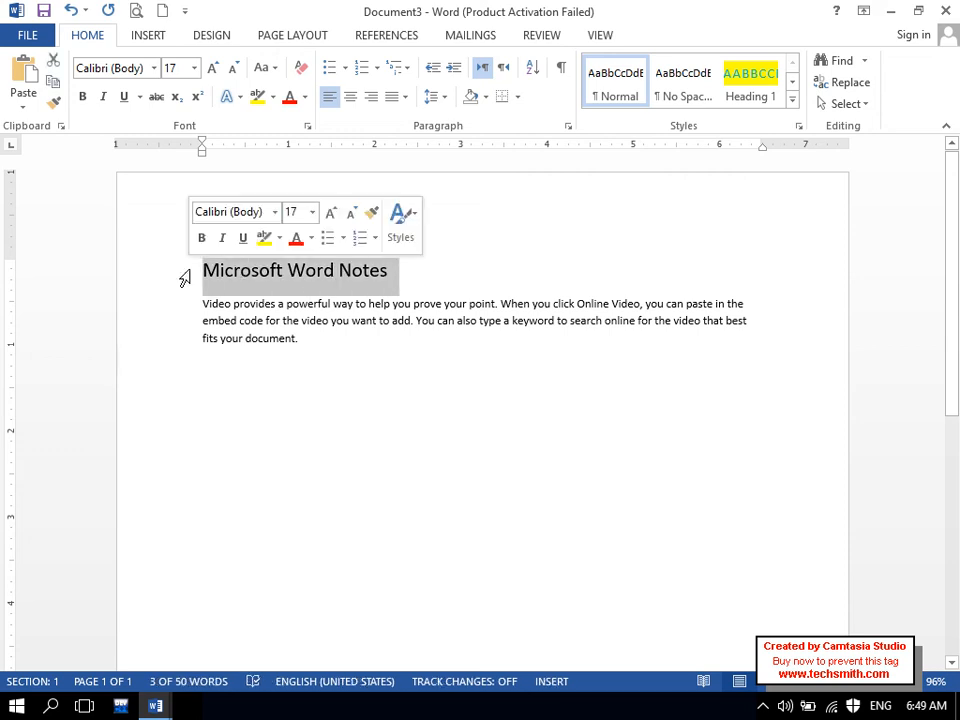
click(290, 98)
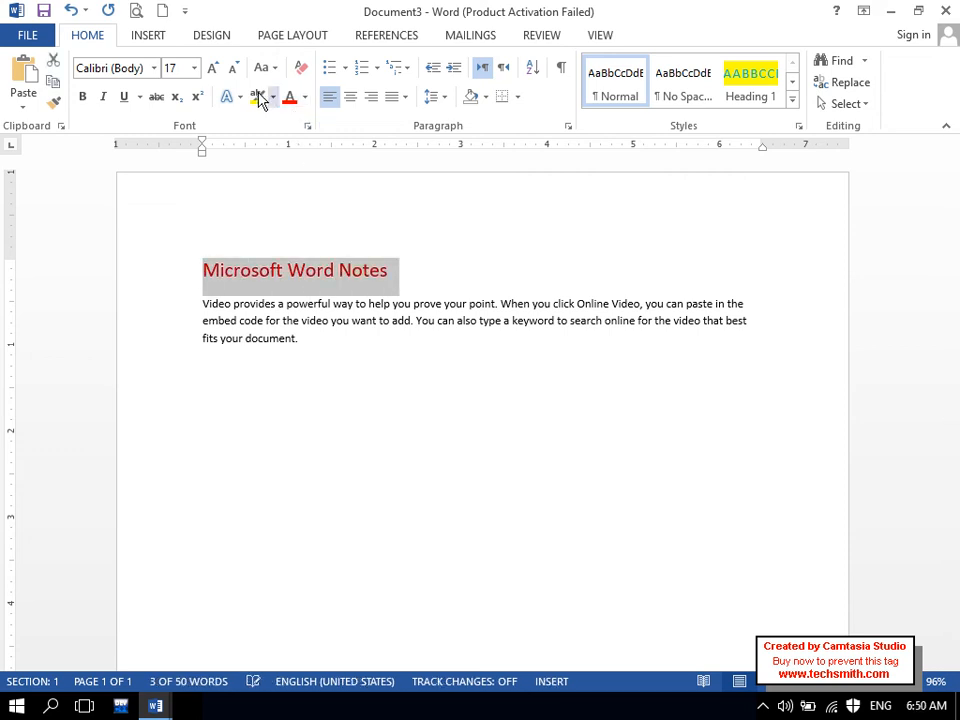
click(219, 71)
click(217, 72)
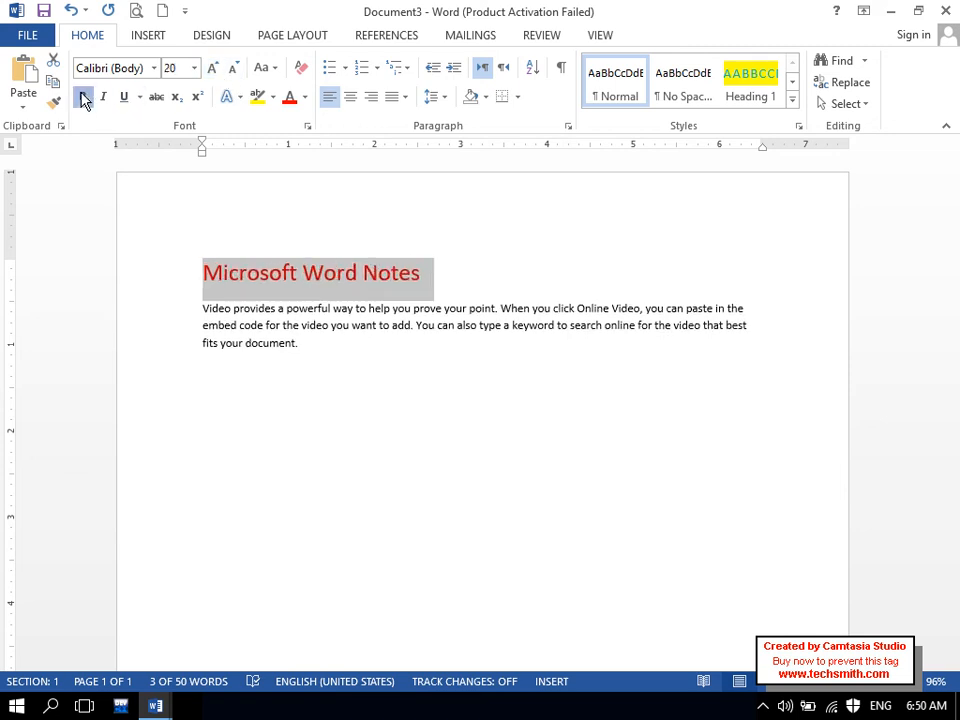
click(82, 97)
click(125, 97)
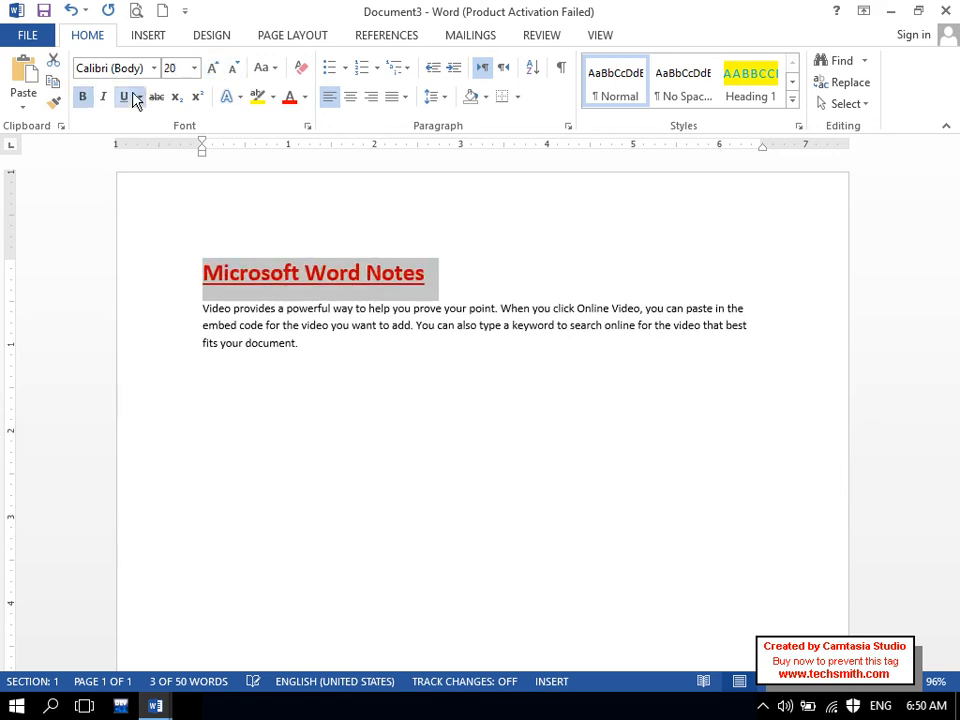
click(211, 72)
click(211, 72)
click(305, 416)
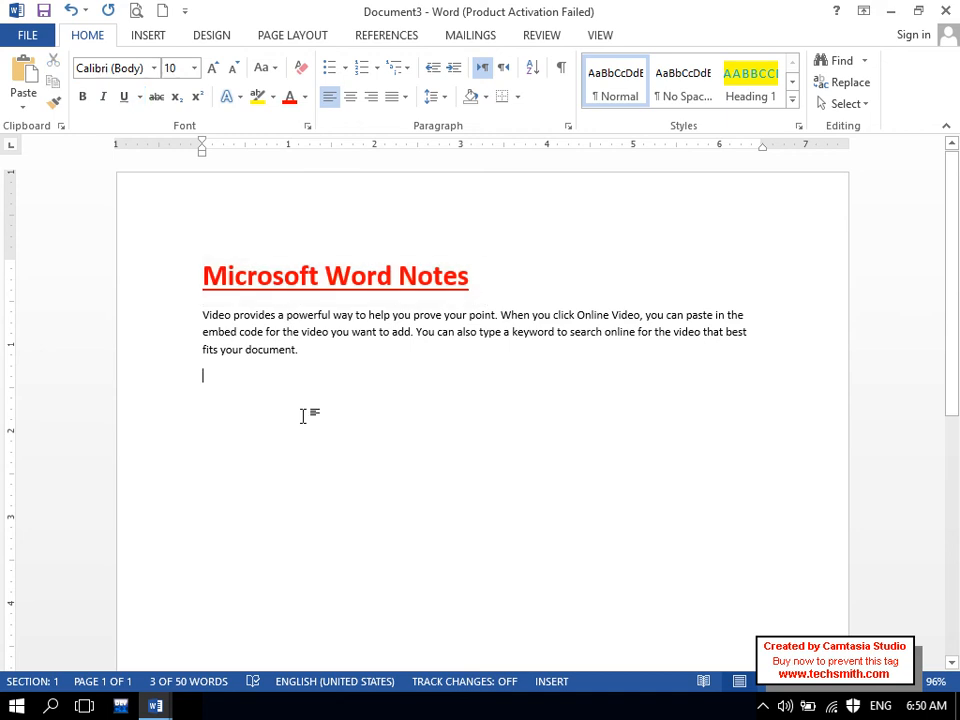
- Select the heading and switch over to Document5
drag(467, 283, 202, 278)
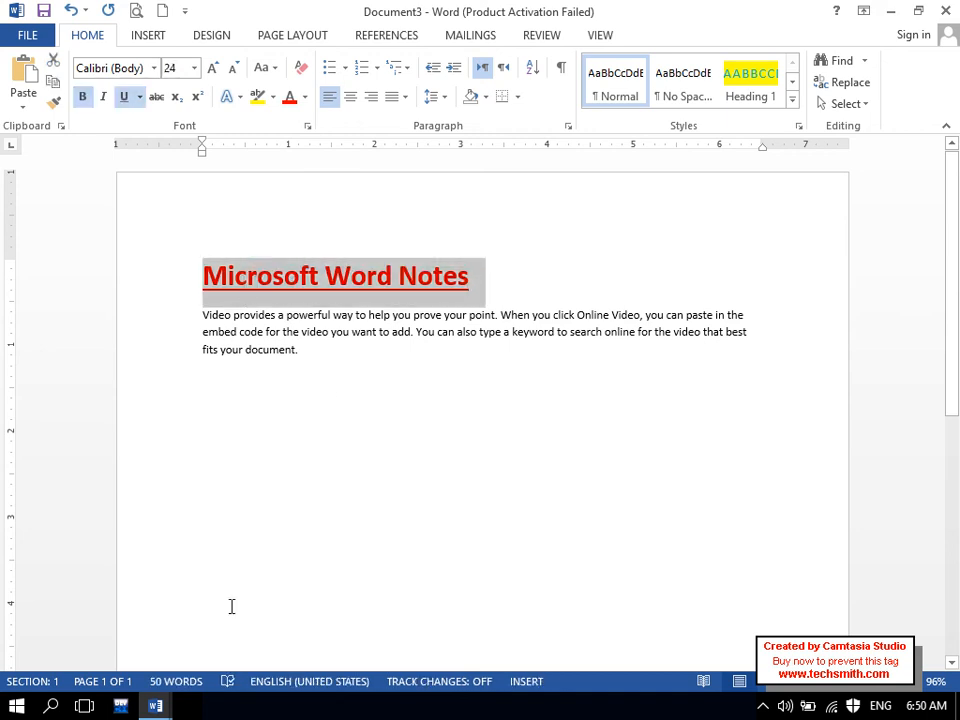
click(155, 706)
click(520, 560)
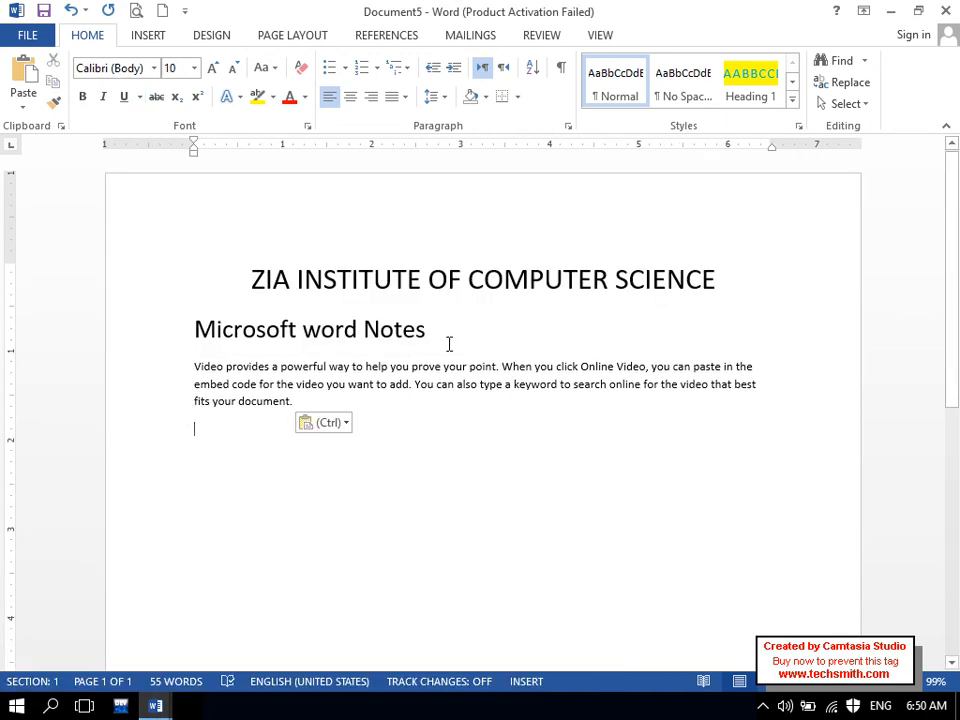
- Retype the heading as 'Microsoft Excel Notes' and add a 'Microsoft Power Point' heading below the paragraph
drag(447, 343, 178, 324)
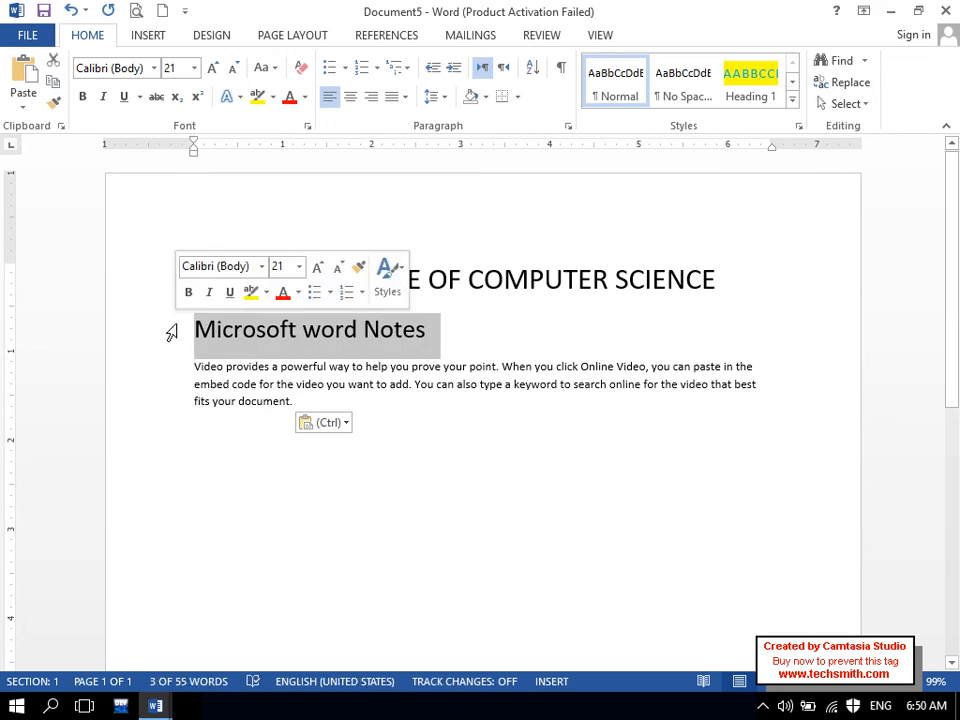
text(Microsoft Ex)
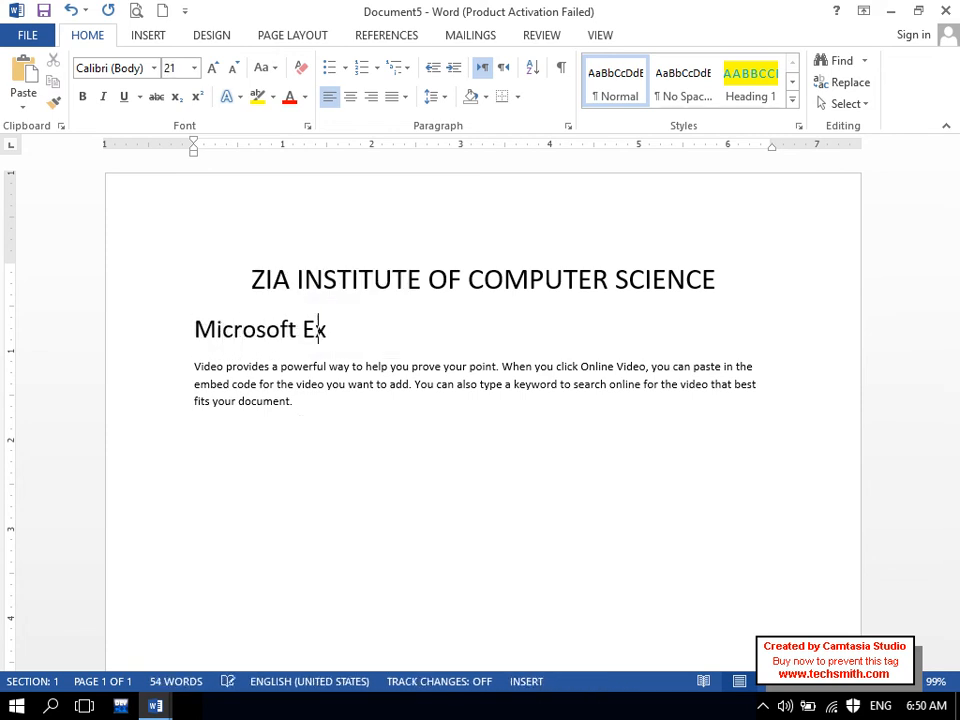
text(cel Notes)
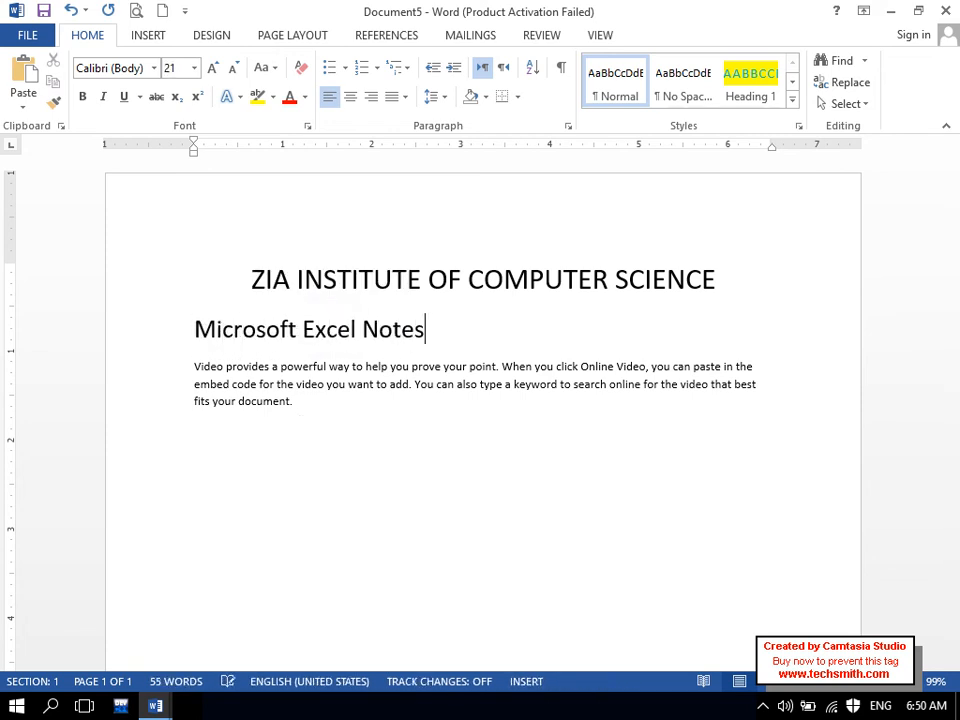
click(341, 473)
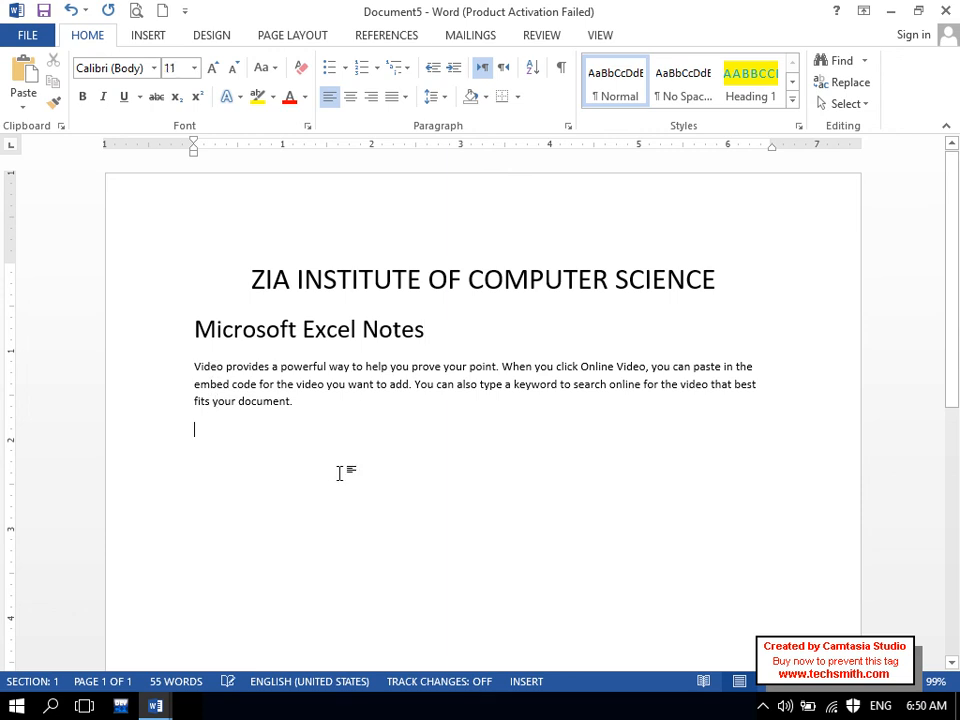
text(Microsof)
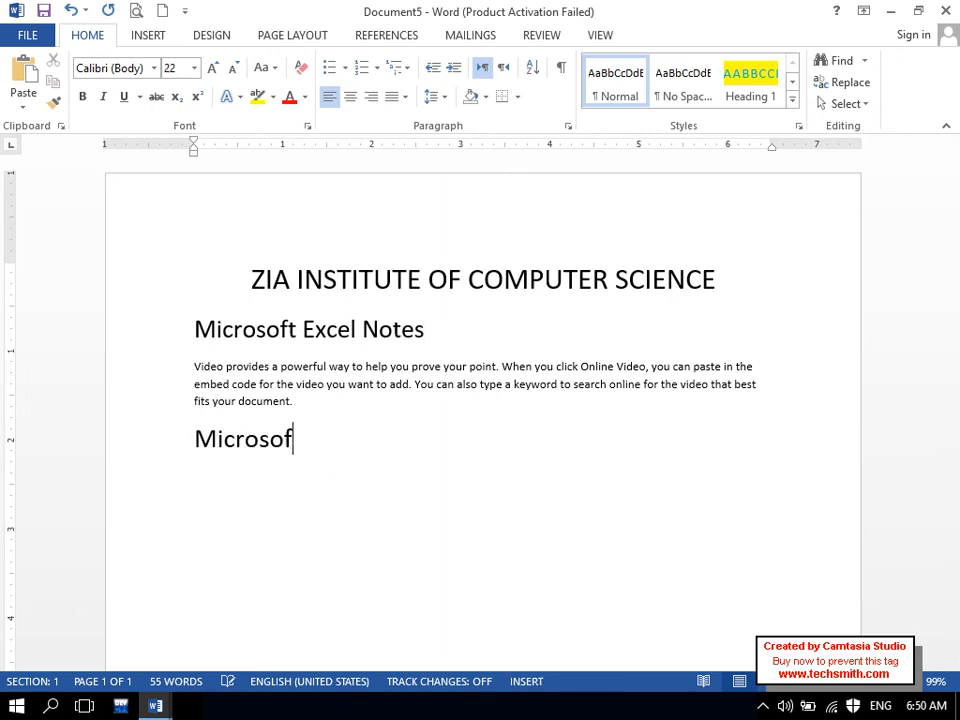
text(t Power Point)
key(Return)
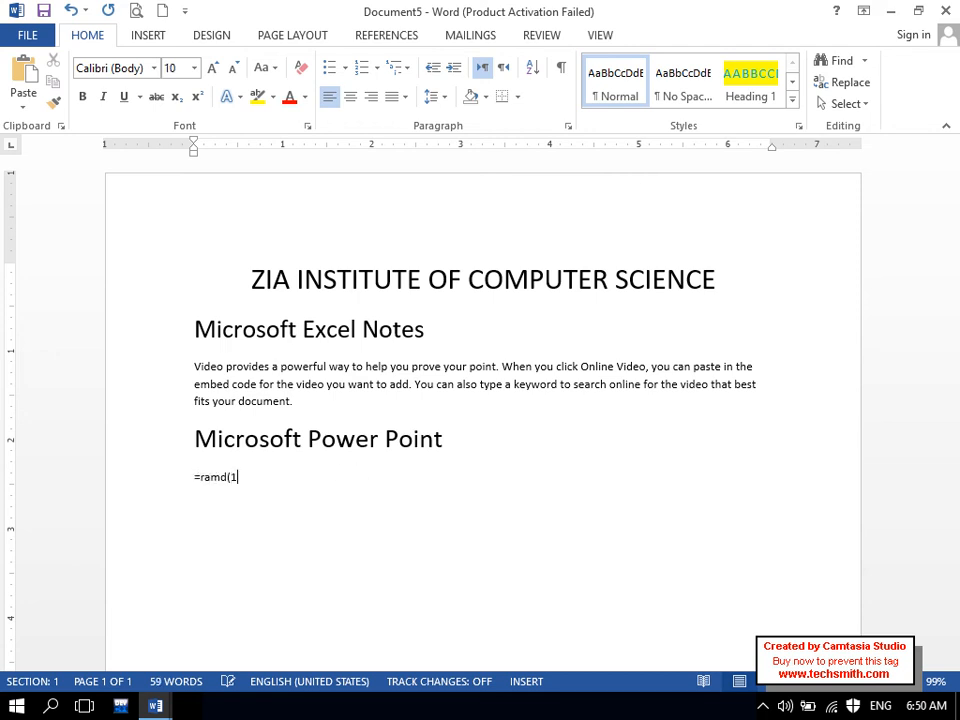
- Insert one =rand(1) sample paragraph under Microsoft Power Point, undoing a five-paragraph =rand() attempt
text(=rand(1))
key(Return)
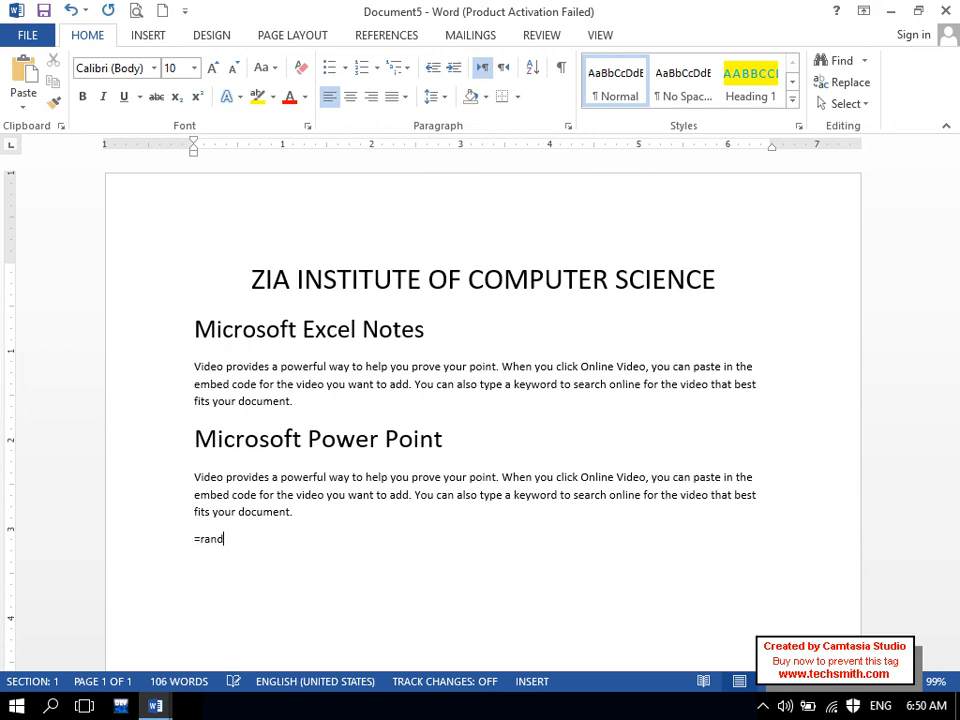
text(=rand())
key(Return)
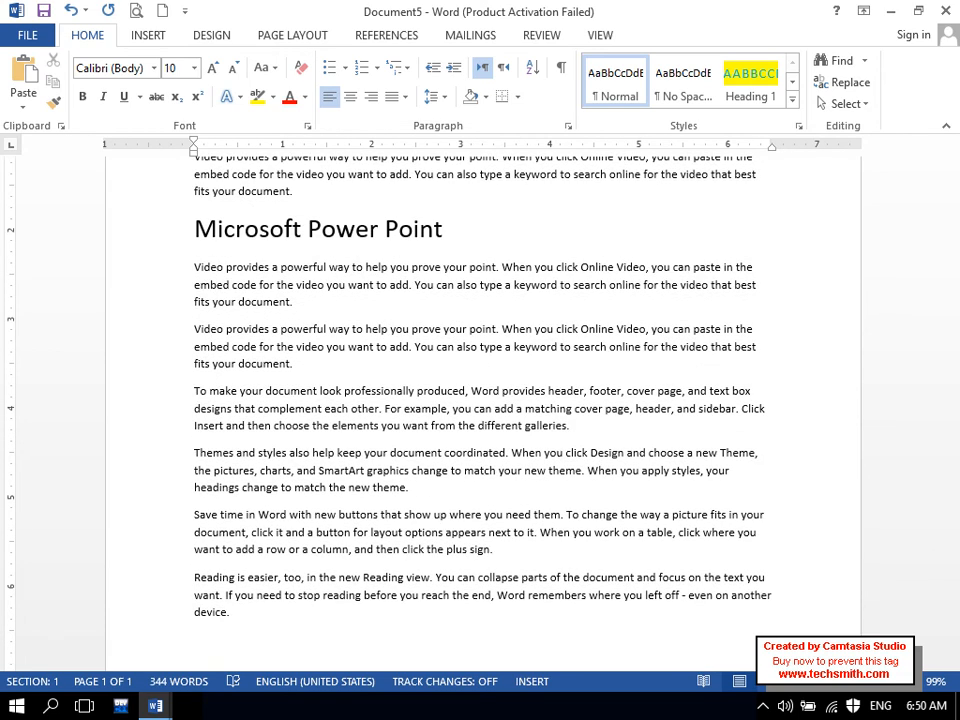
key(ctrl+z)
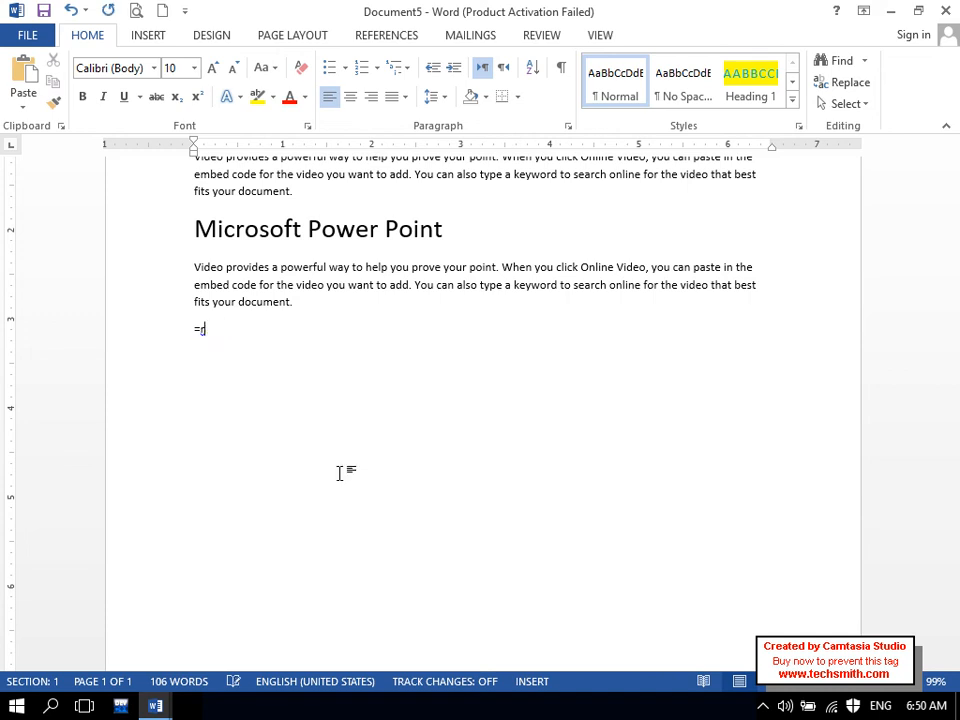
text((1))
key(Return)
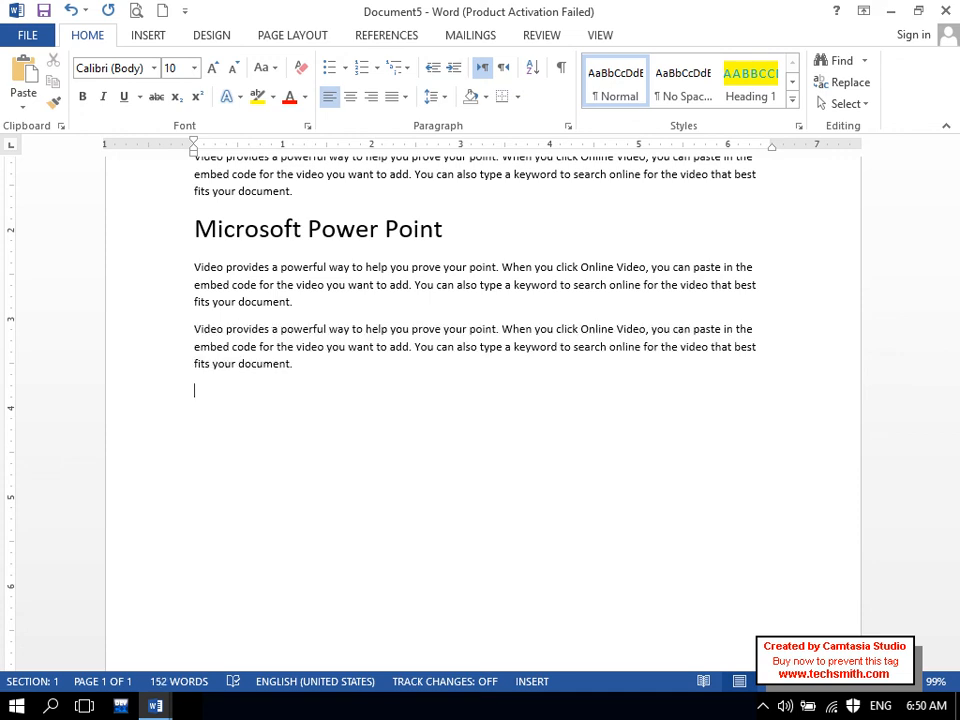
- Start the 'Microsoft access' heading and expand another sample paragraph below it
key(Caps_Lock)
text(M)
key(Caps_Lock)
text(icrosoft access)
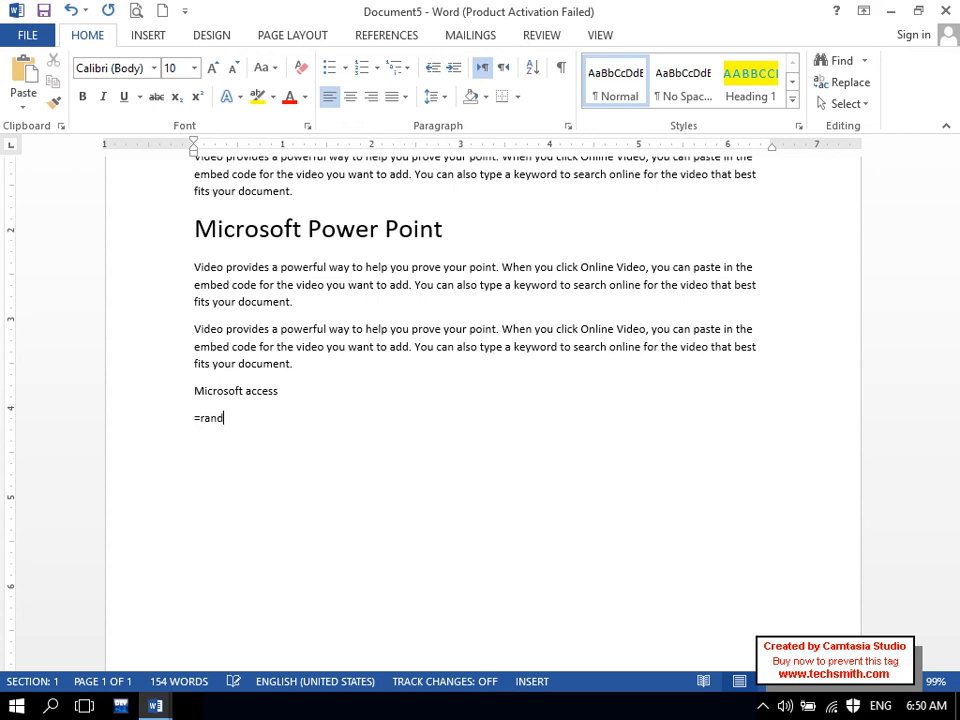
key(Return)
- Enlarge the 'Microsoft access' heading with Ctrl+] and switch to Document3
drag(287, 399, 189, 392)
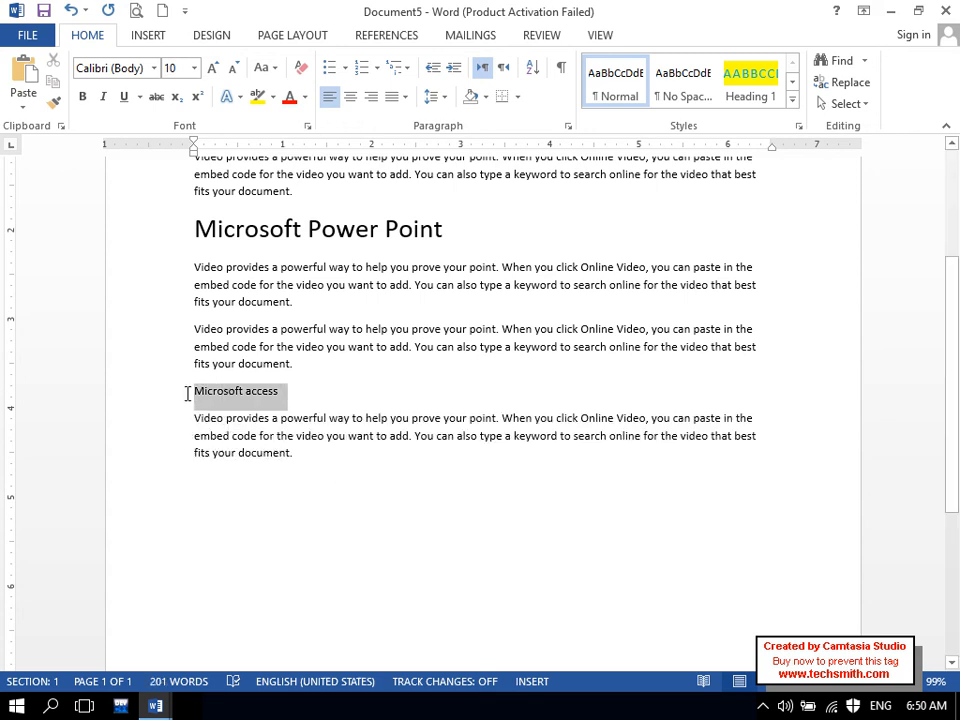
key(ctrl+bracketright)
key(ctrl+bracketright)
key(ctrl+bracketright)
key(ctrl+bracketright)
key(ctrl+bracketright)
key(ctrl+bracketright)
key(ctrl+bracketright)
key(ctrl+bracketright)
key(ctrl+bracketright)
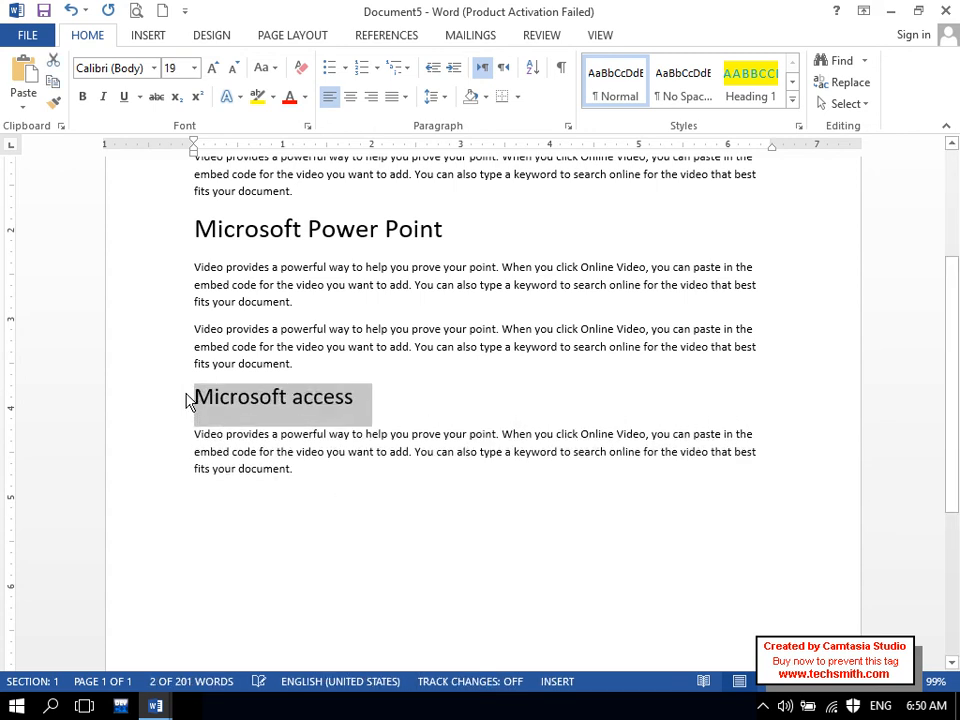
click(161, 713)
click(130, 661)
- Format-paint Document3's red heading style onto Microsoft Excel Notes and Microsoft Power Point, then undo
click(172, 711)
click(364, 604)
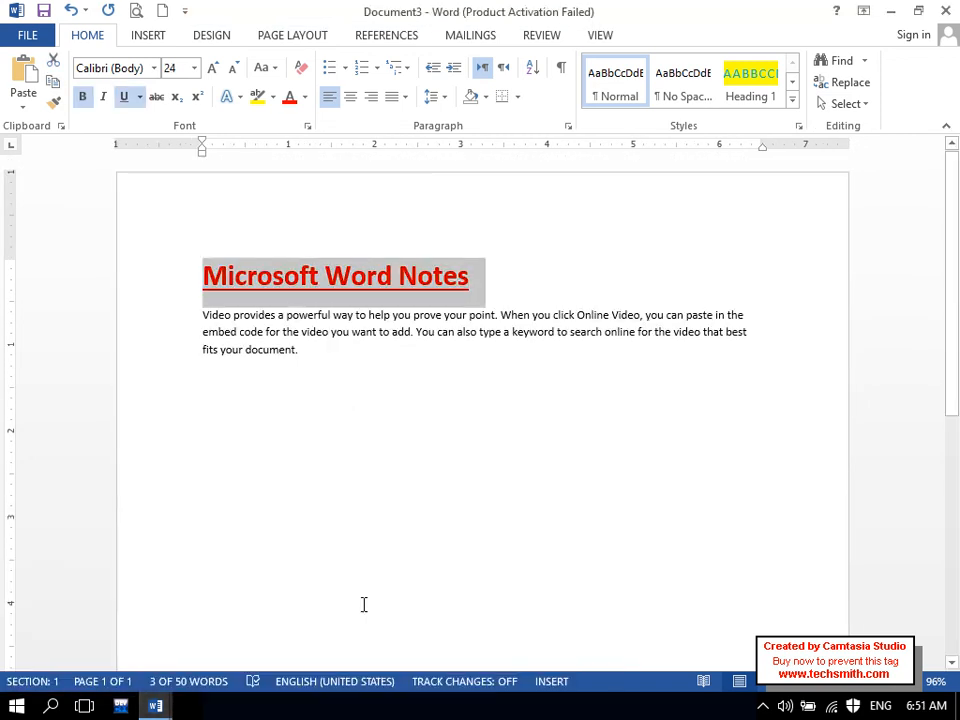
click(55, 110)
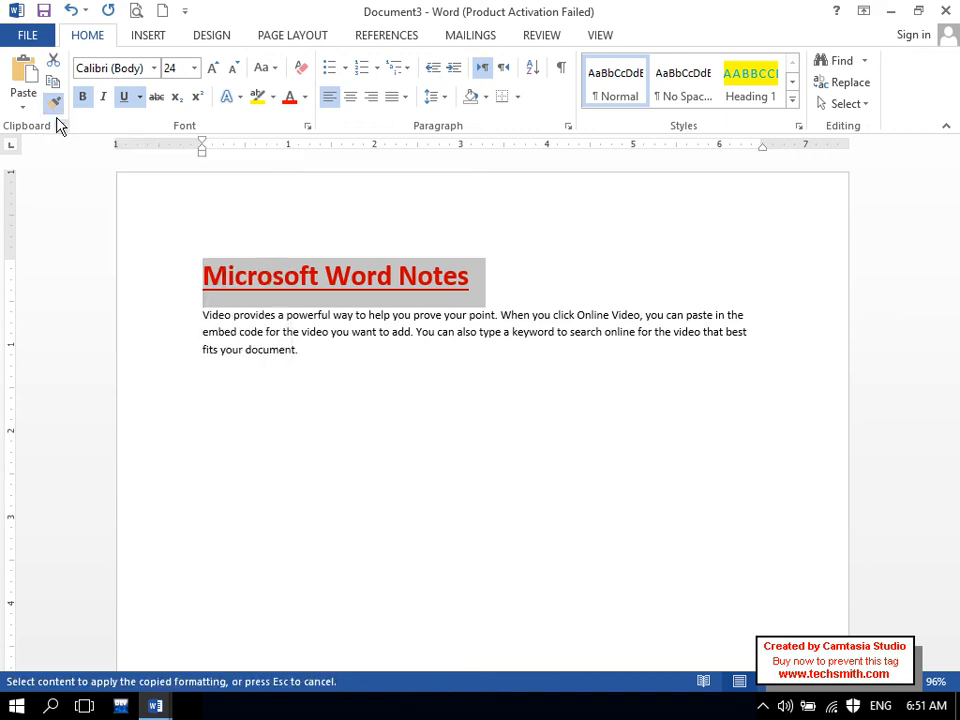
click(155, 706)
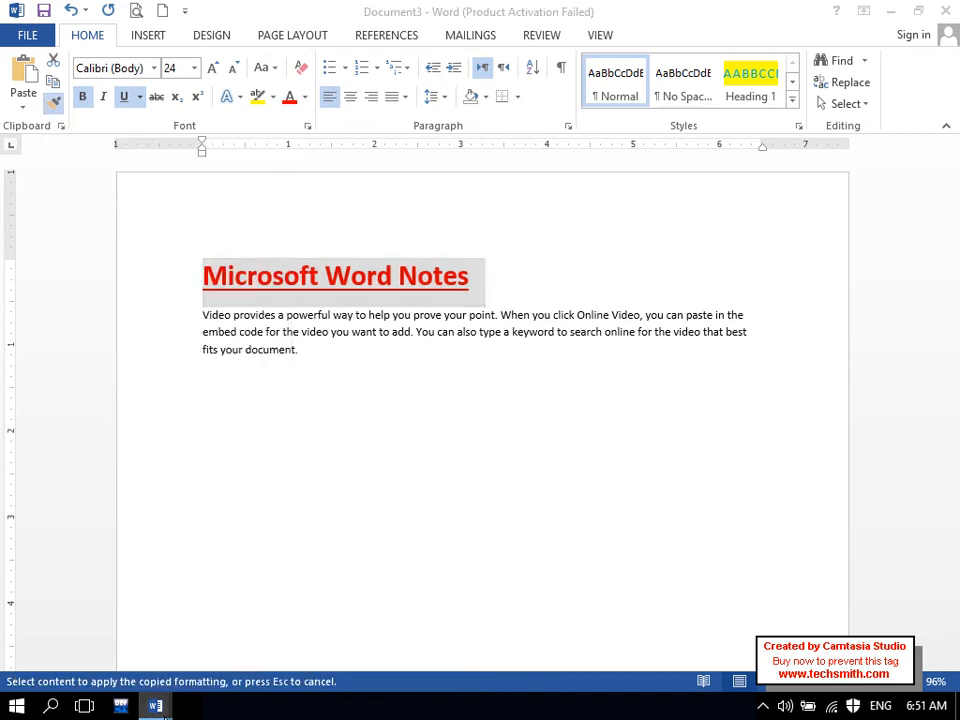
click(425, 625)
scroll(460, 500, up, 3)
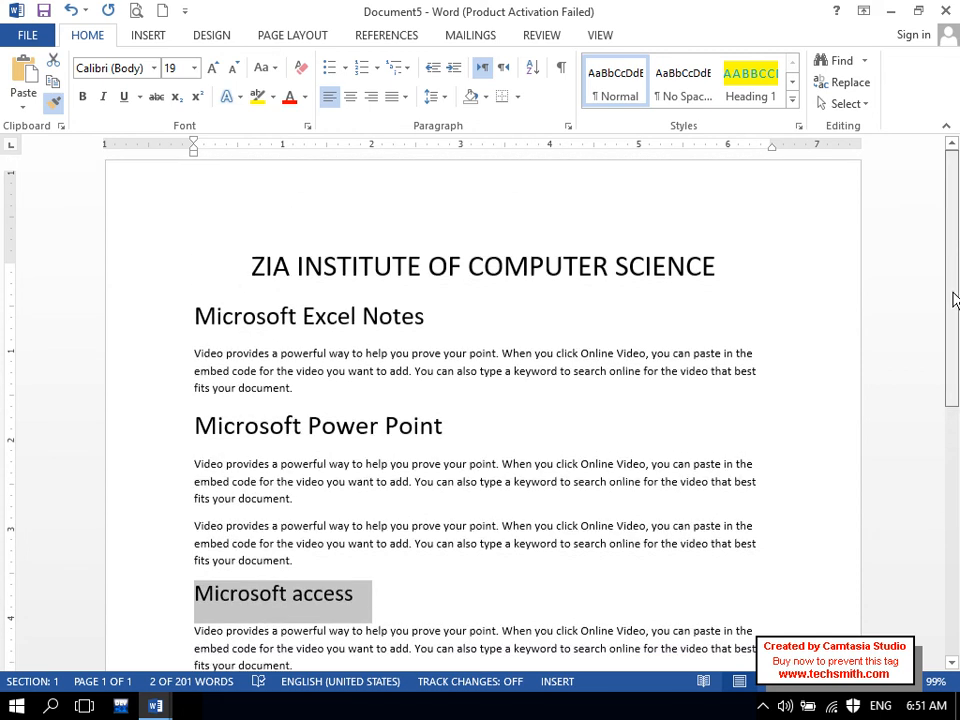
drag(422, 330, 205, 347)
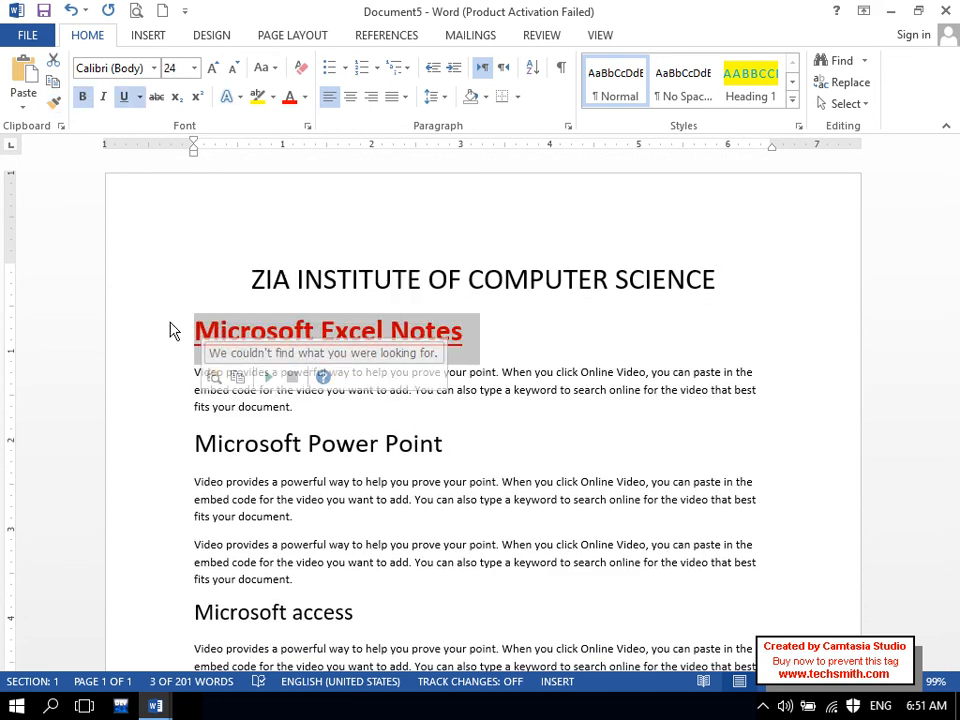
click(54, 101)
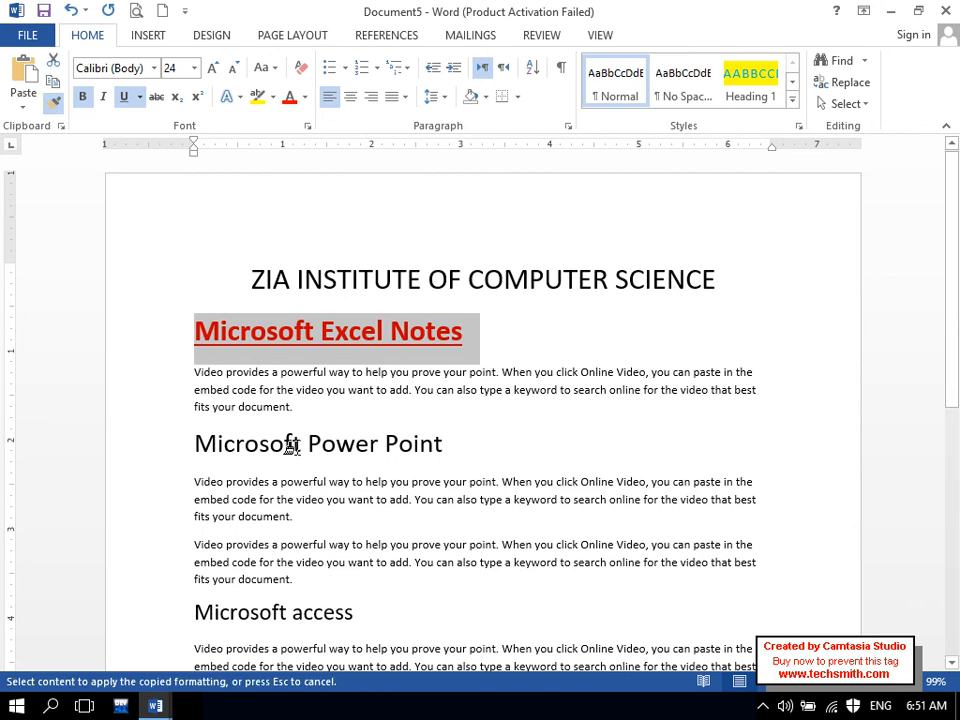
drag(446, 446, 191, 459)
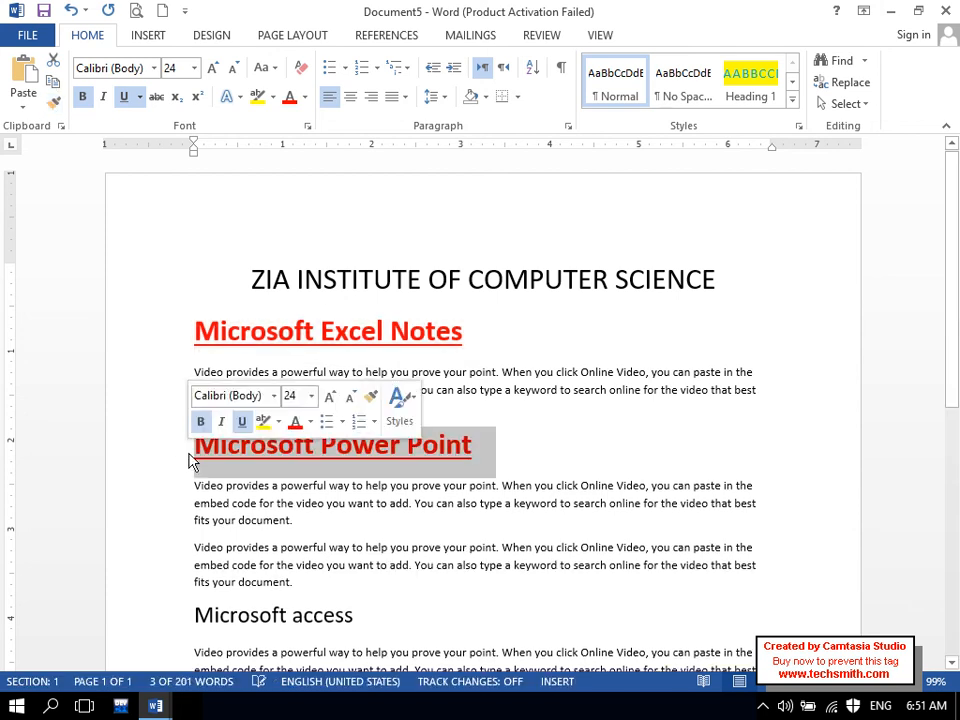
click(54, 101)
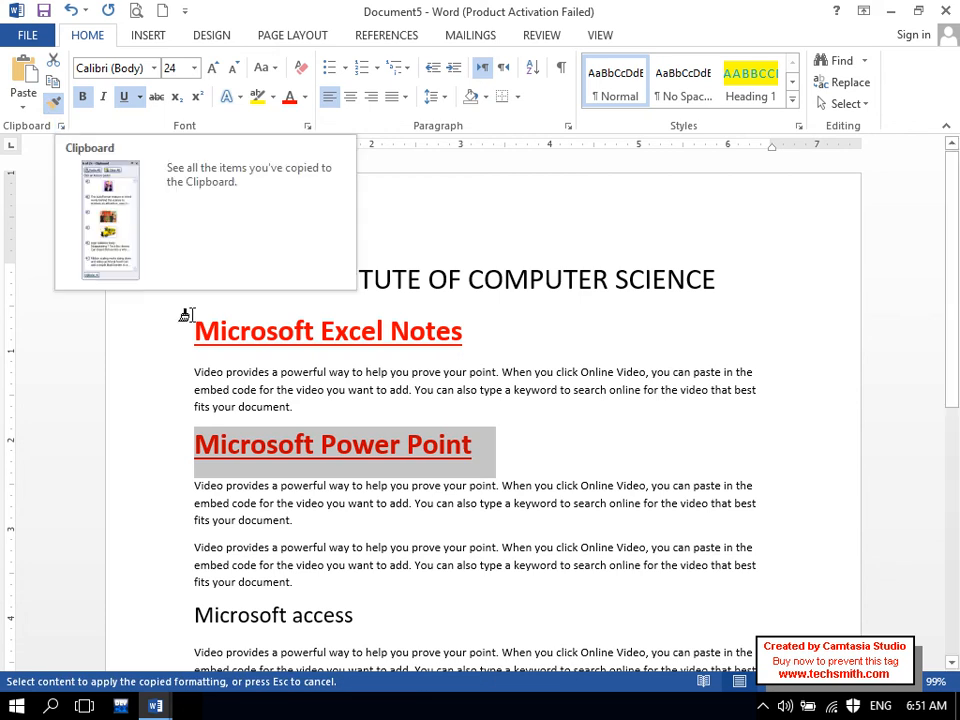
key(ctrl+z)
key(ctrl+z)
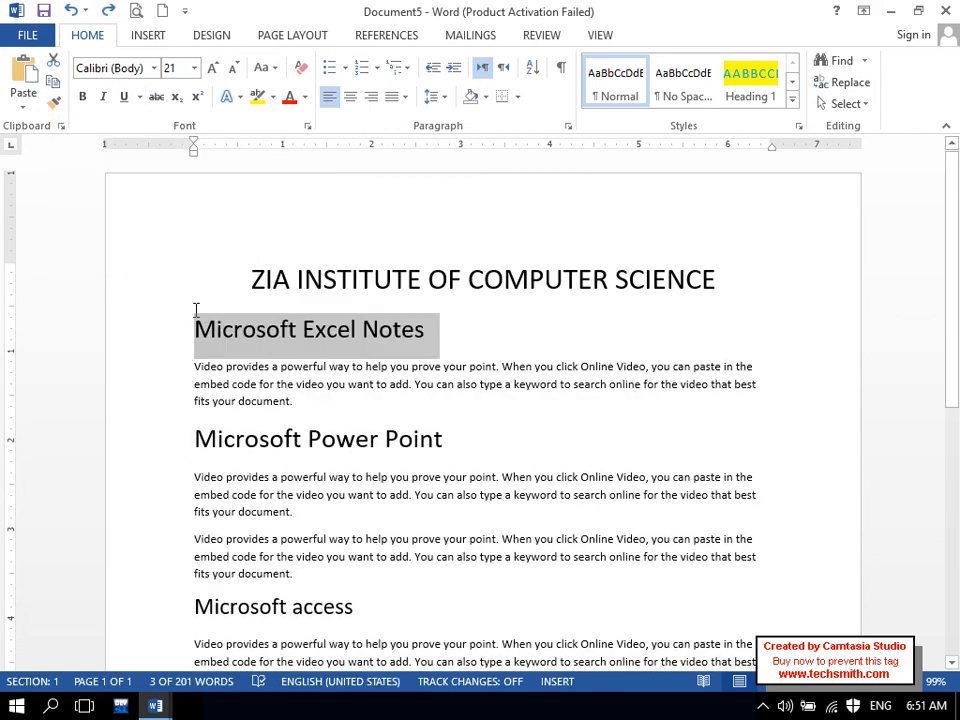
- Copy the red heading's formatting from Document3 again with Format Painter and return to Document5
click(155, 706)
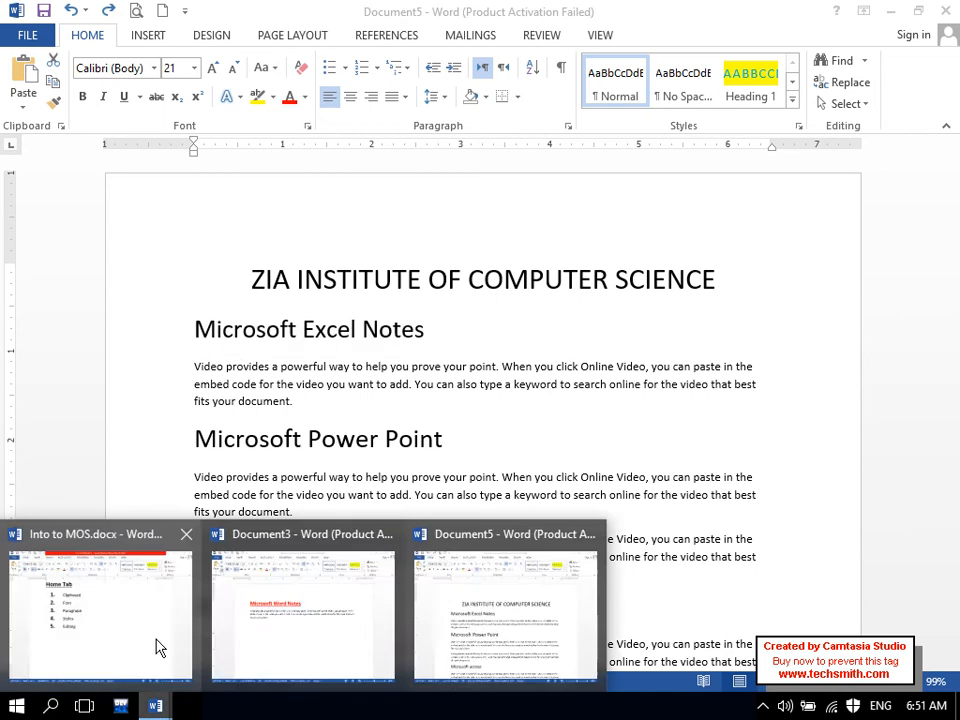
click(156, 645)
click(155, 706)
click(316, 623)
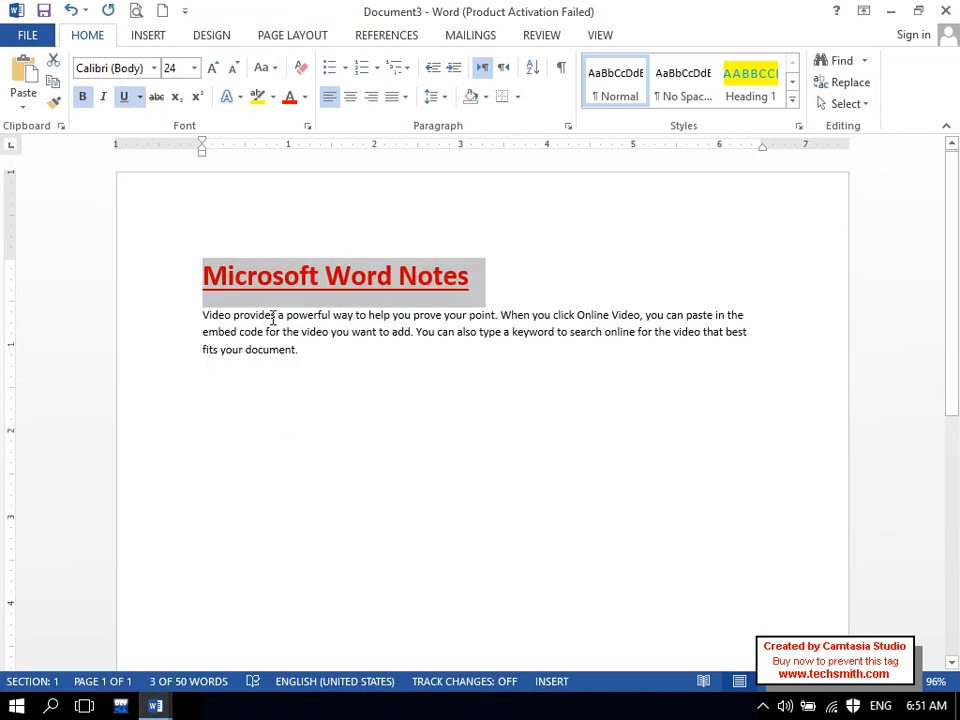
click(55, 106)
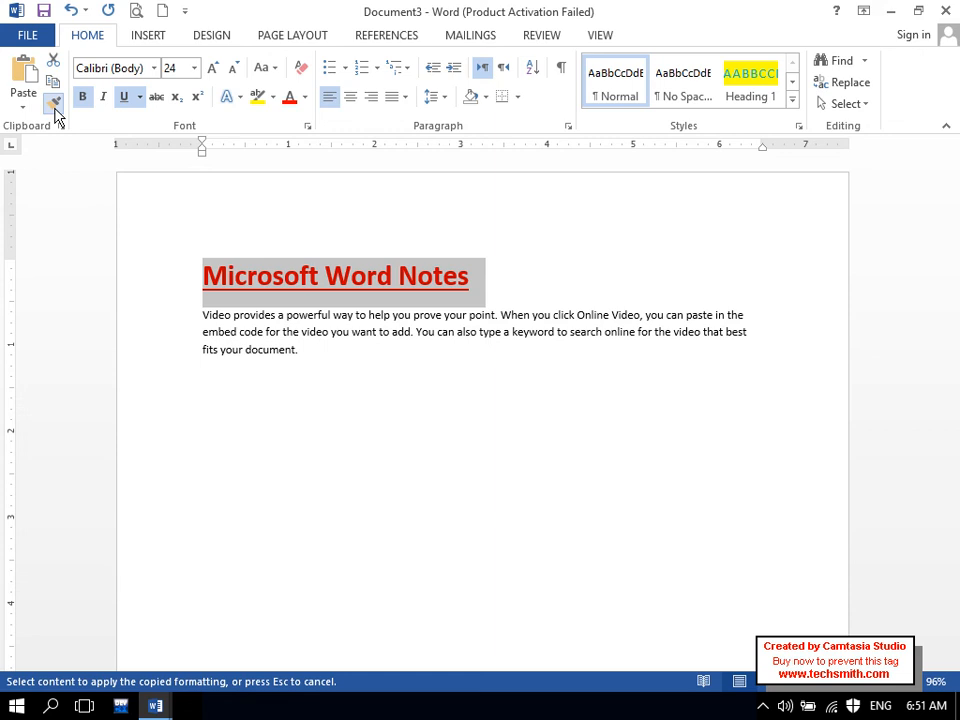
click(155, 706)
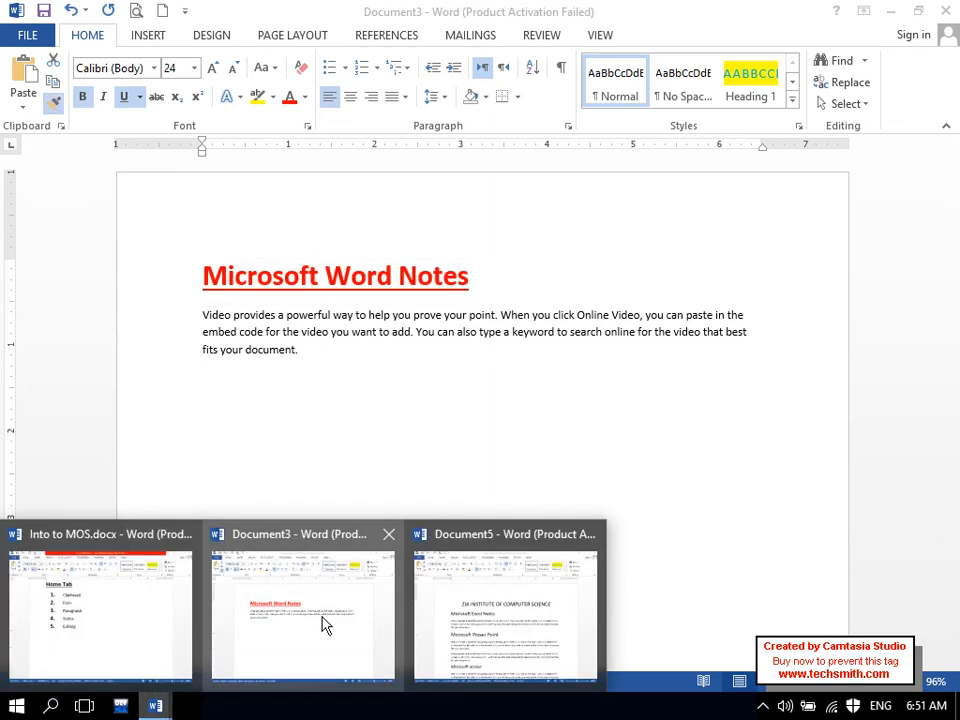
click(422, 606)
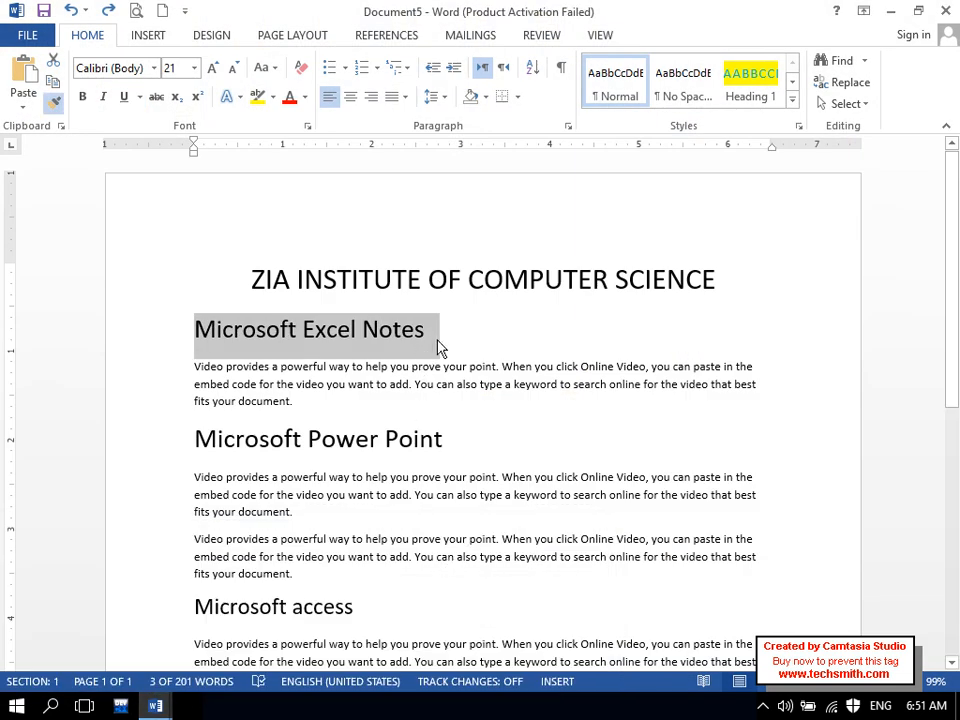
- Paint the format onto the Excel, Power Point and access headings, undo it, and return to Document3
drag(437, 347, 448, 349)
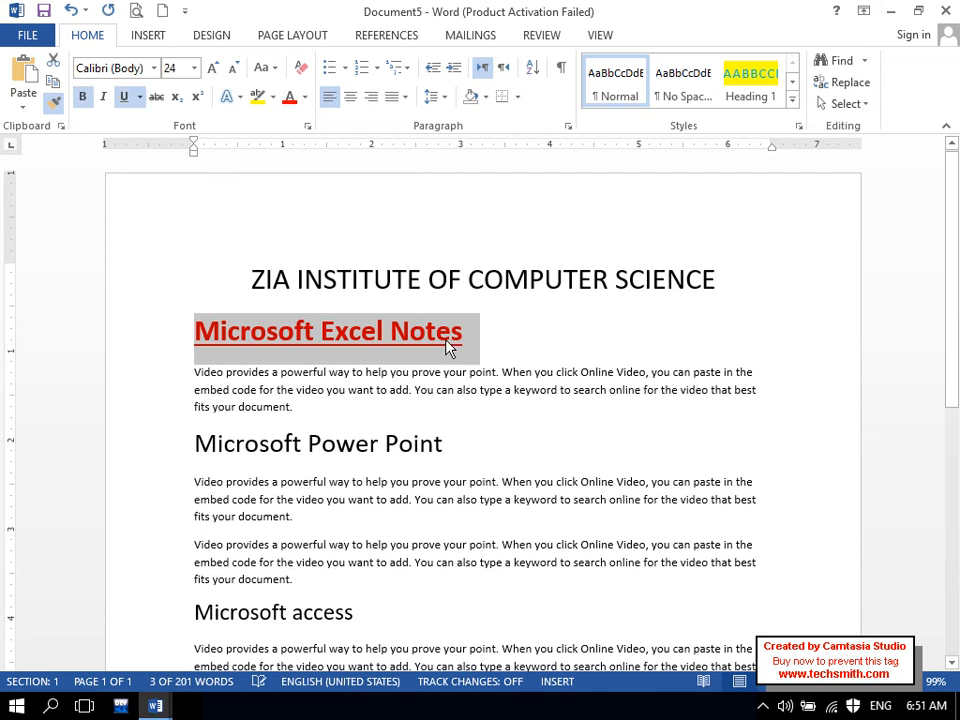
click(418, 444)
drag(196, 445, 404, 446)
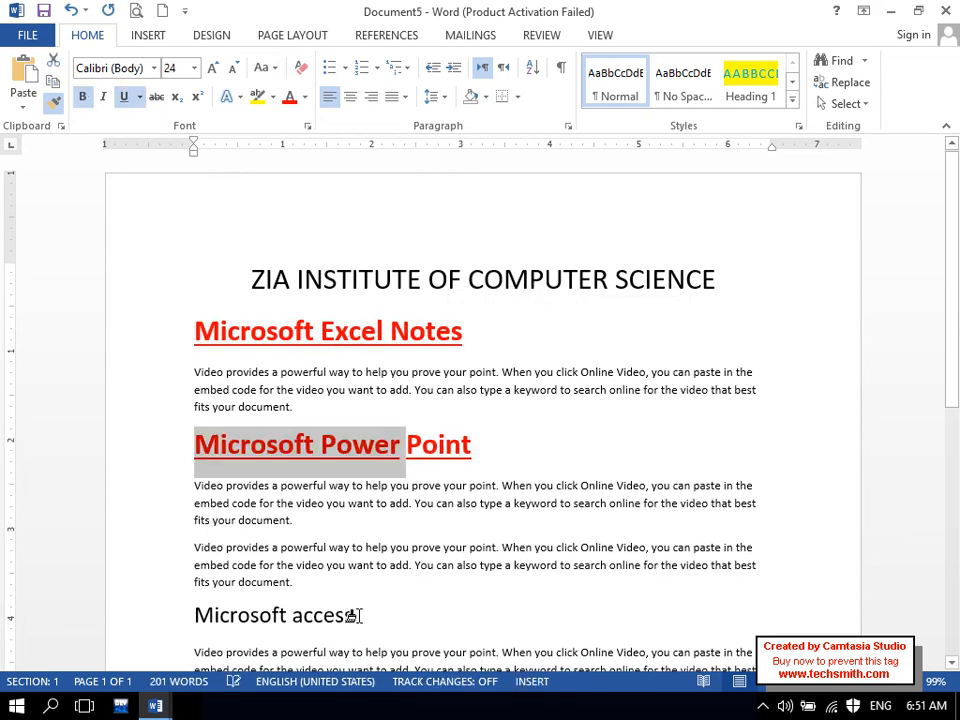
drag(355, 615, 161, 626)
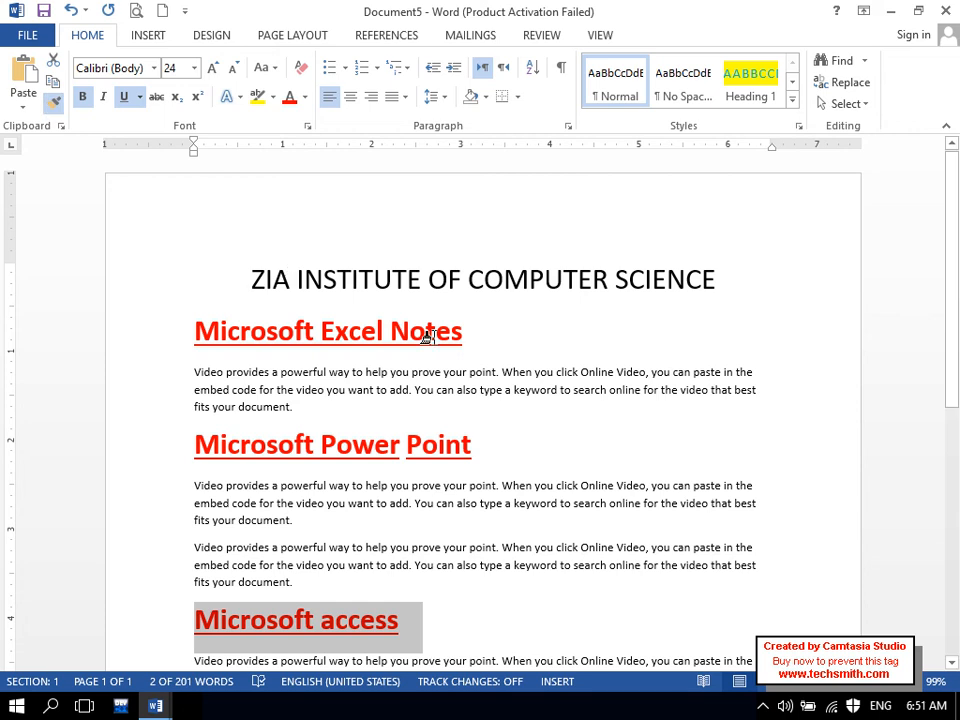
drag(957, 333, 957, 398)
key(ctrl+z)
key(ctrl+z)
key(ctrl+z)
key(ctrl+z)
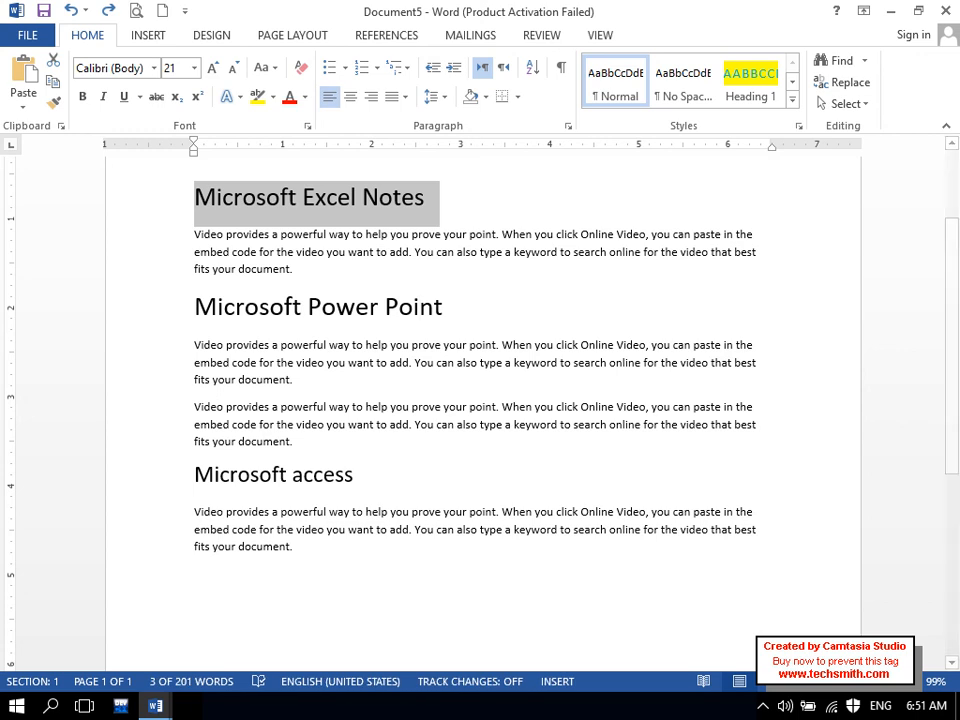
mouse_move(155, 708)
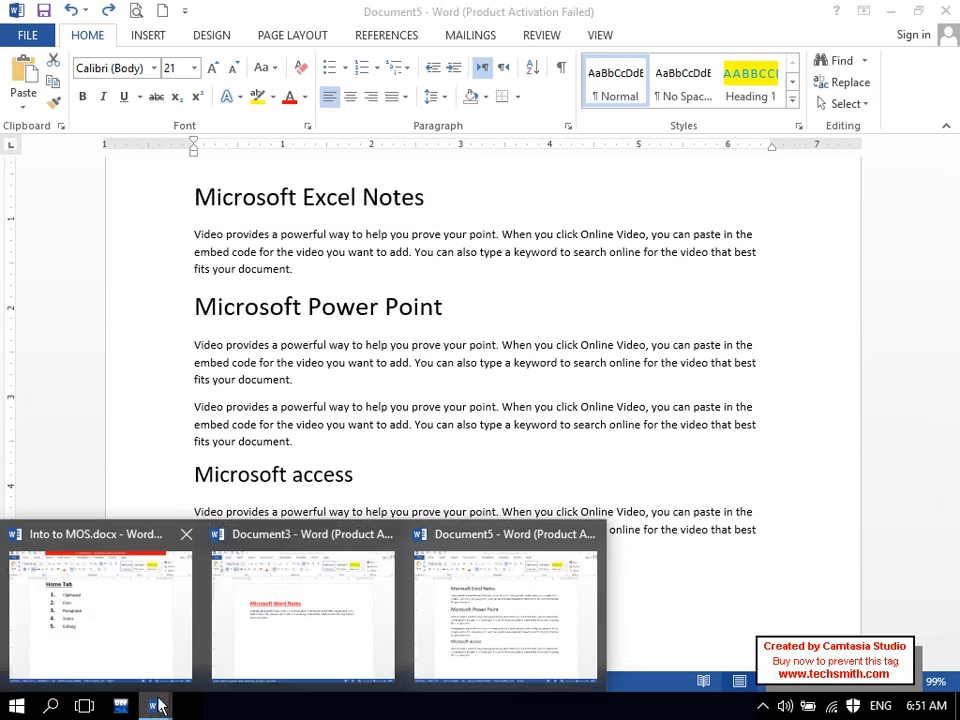
click(332, 619)
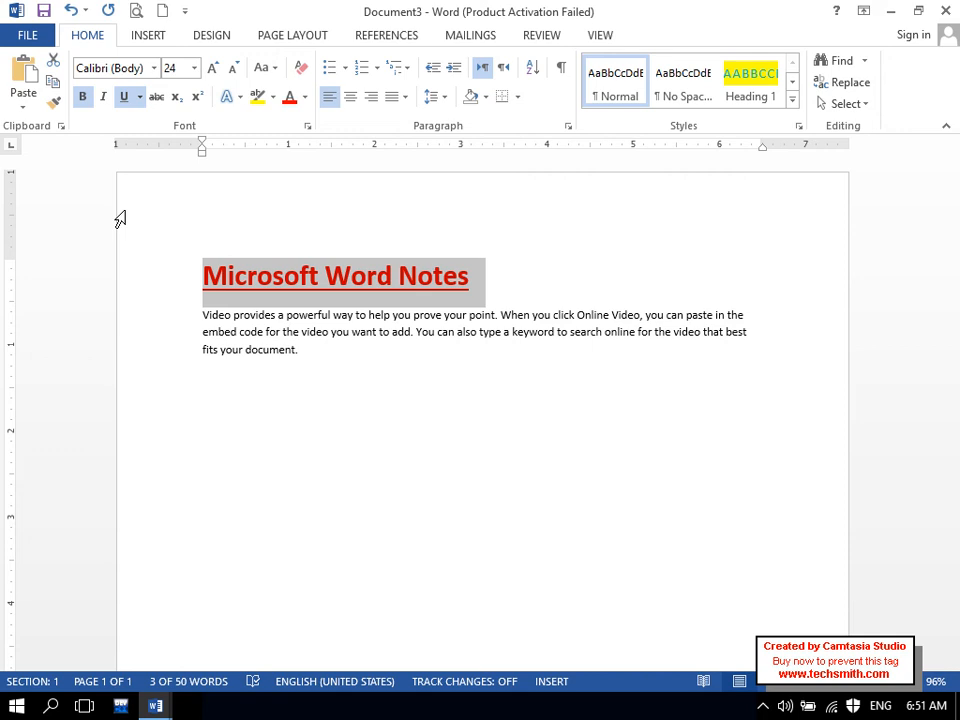
- In Document5, apply the copied red bold underlined format to Excel Notes, Power Point and access with Ctrl+Shift+V
click(155, 707)
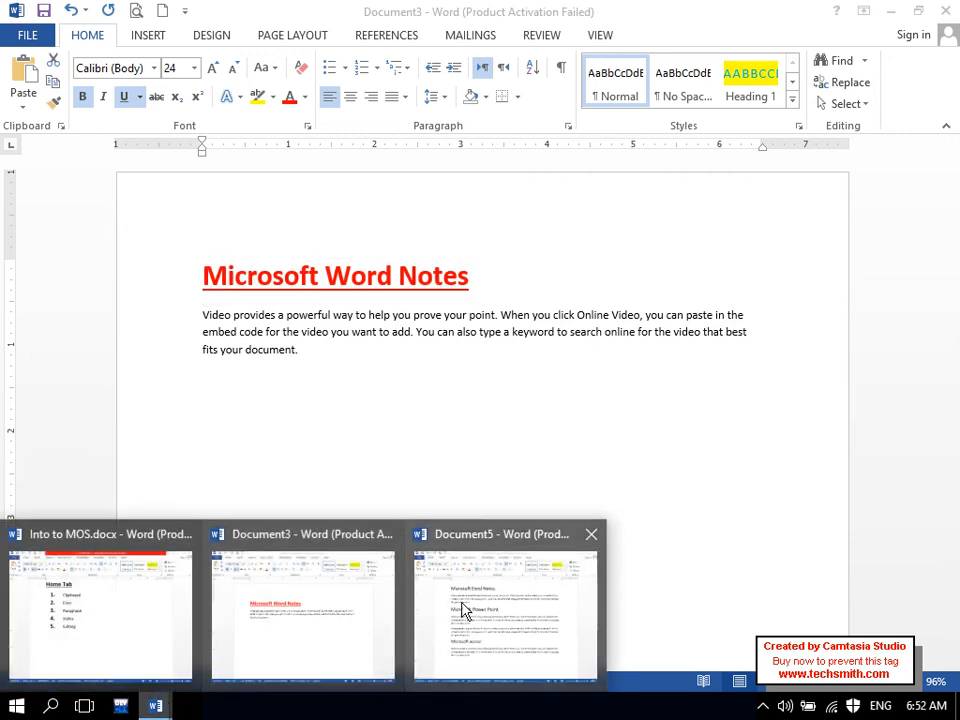
click(463, 611)
scroll(467, 600, up, 2)
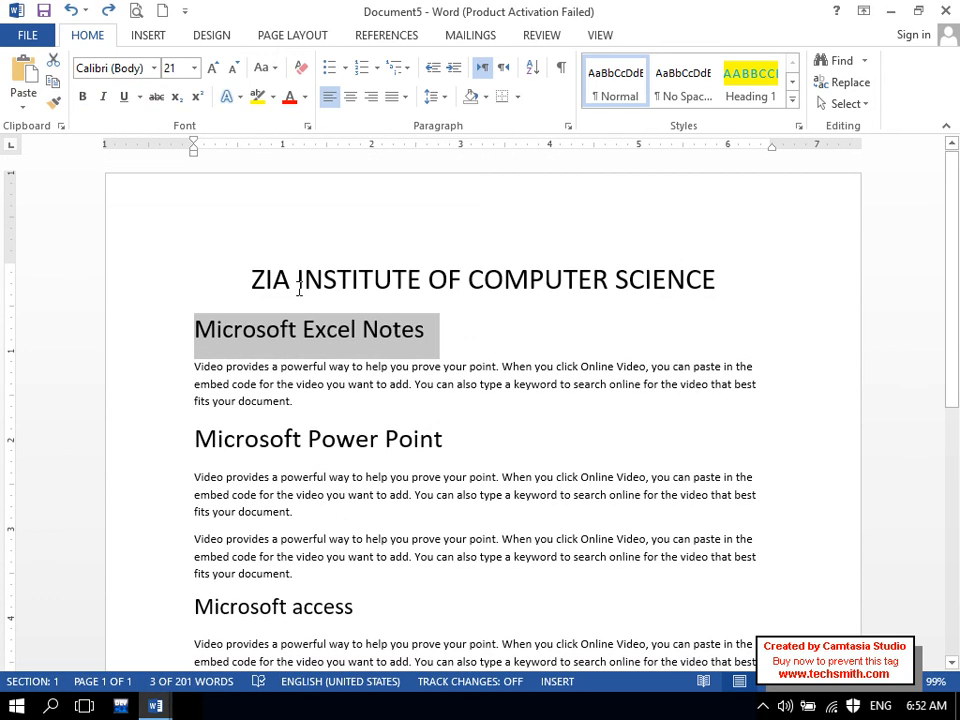
drag(428, 336, 133, 321)
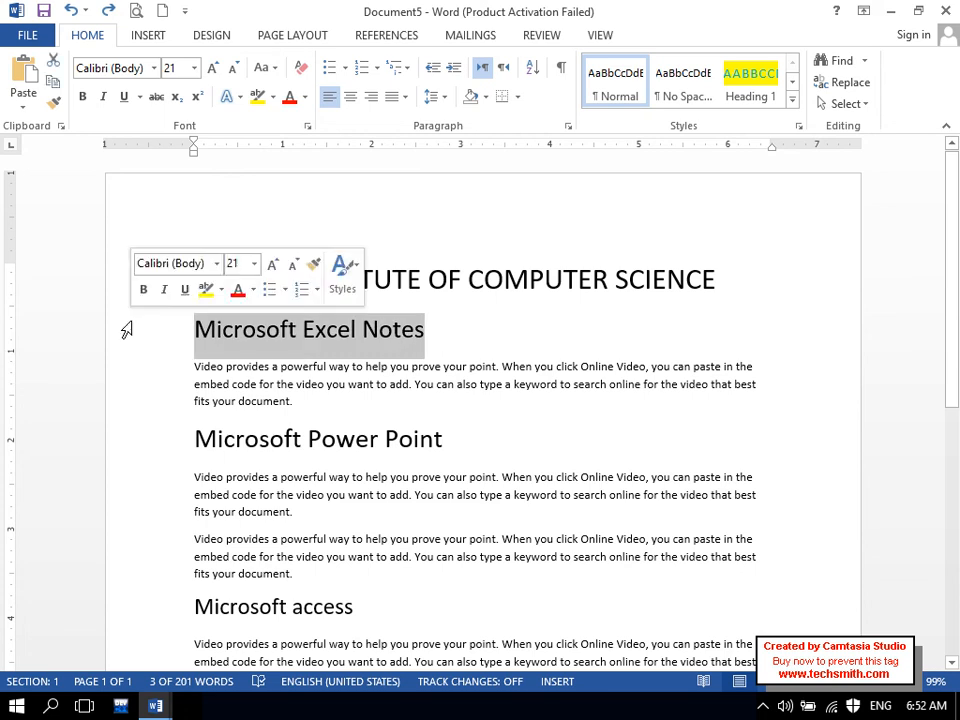
key(ctrl+shift+v)
drag(472, 441, 101, 476)
key(ctrl+shift+v)
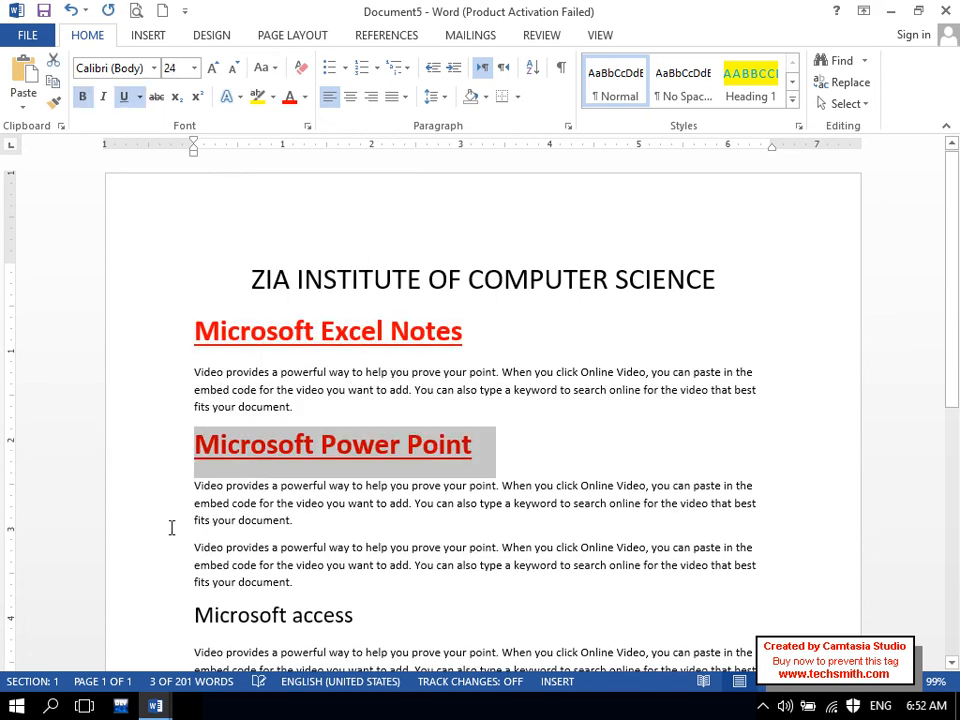
drag(354, 619, 135, 628)
key(ctrl+shift+v)
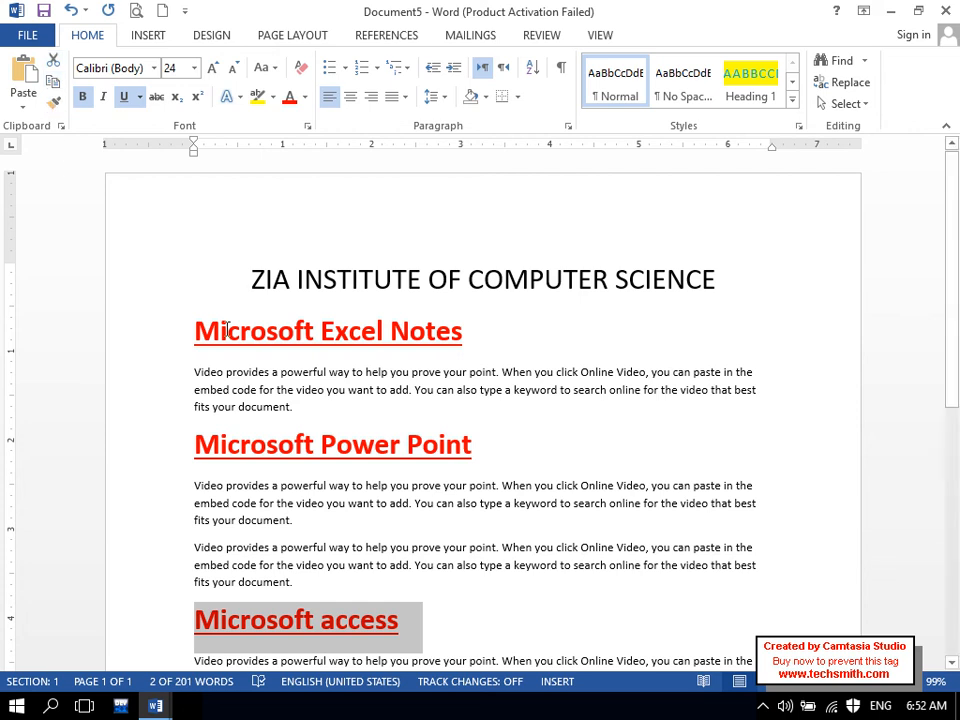
- In Into to MOS.docx, open the Paste Special dialog and cancel it
mouse_move(170, 704)
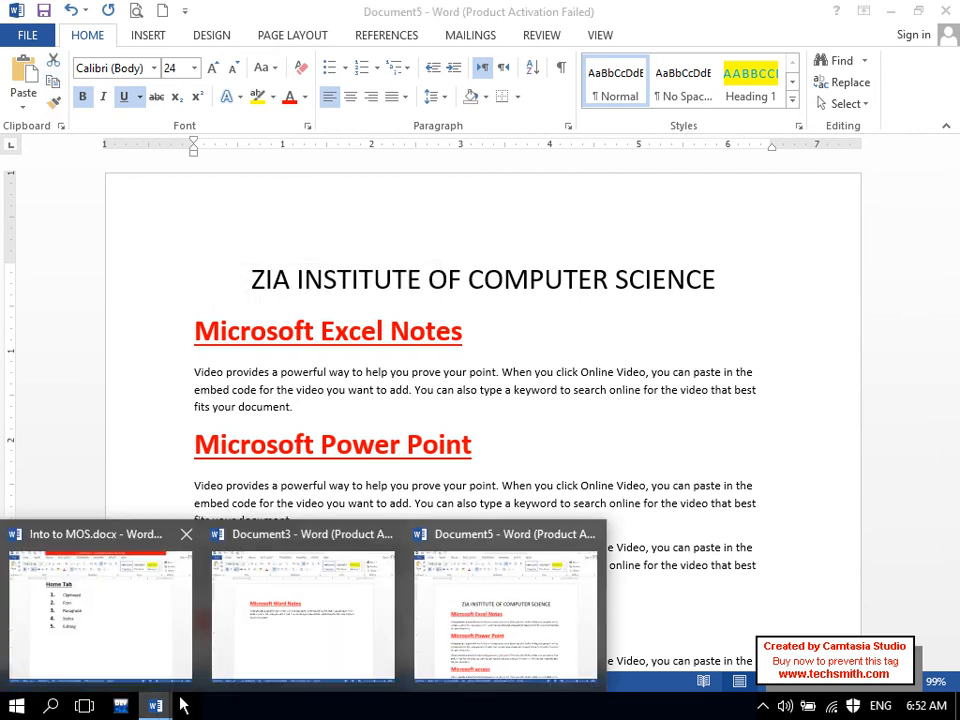
click(58, 634)
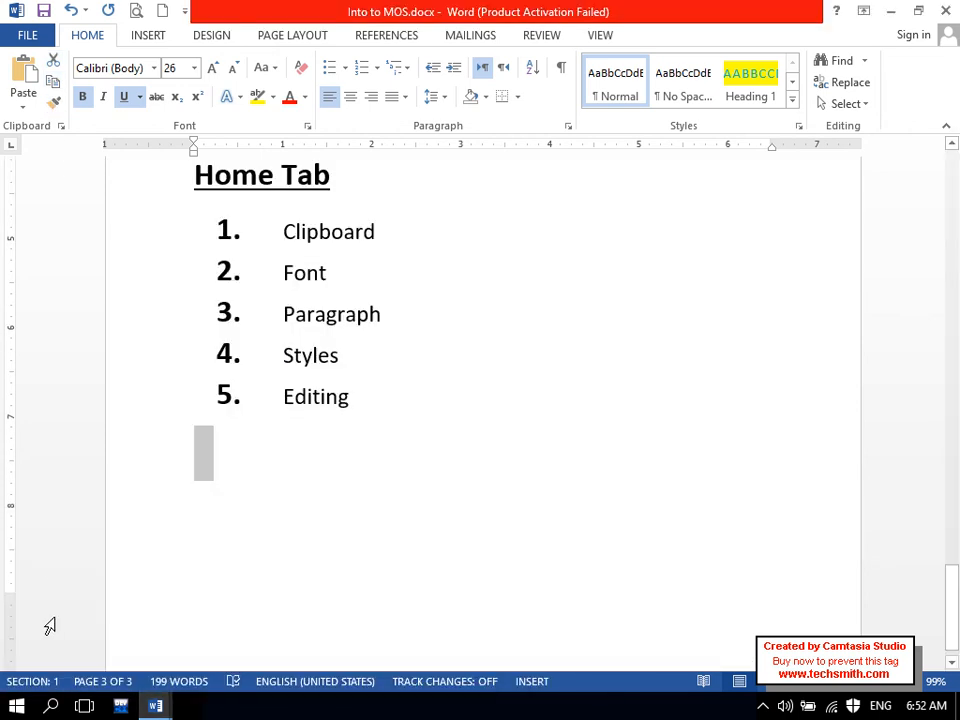
click(13, 101)
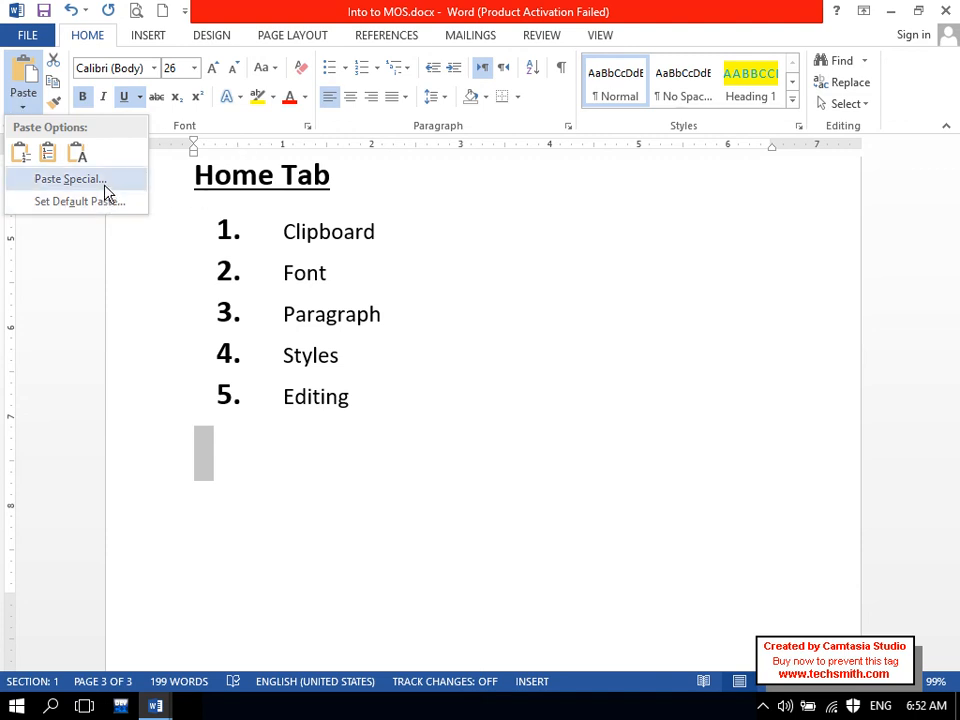
click(70, 179)
drag(305, 185, 252, 136)
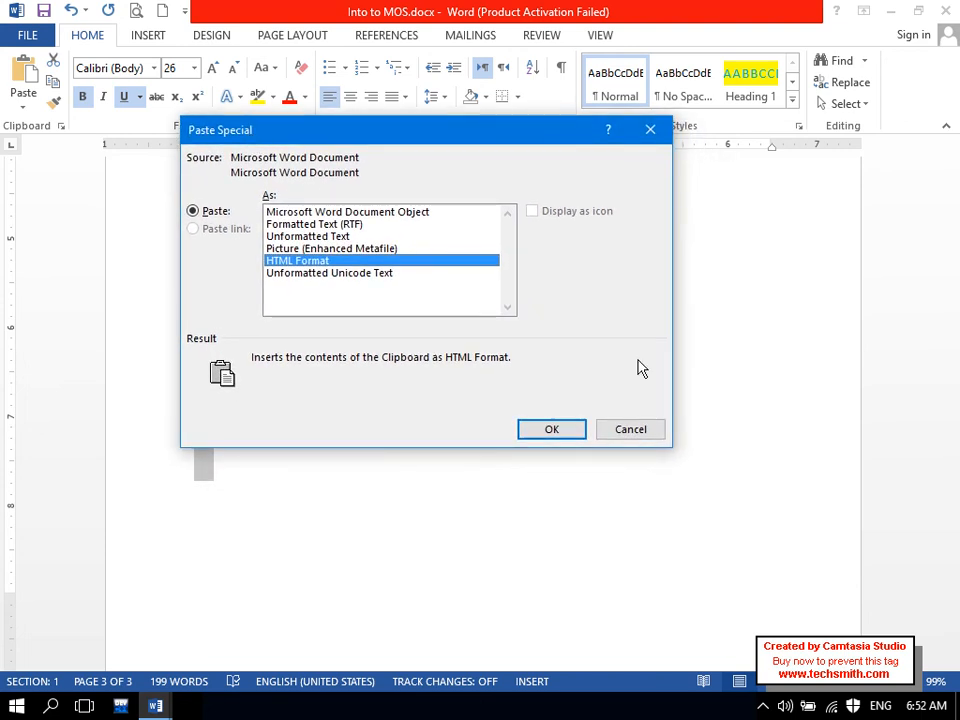
click(645, 429)
- Cancel closing Into to MOS.docx and switch to Document3
key(alt+F4)
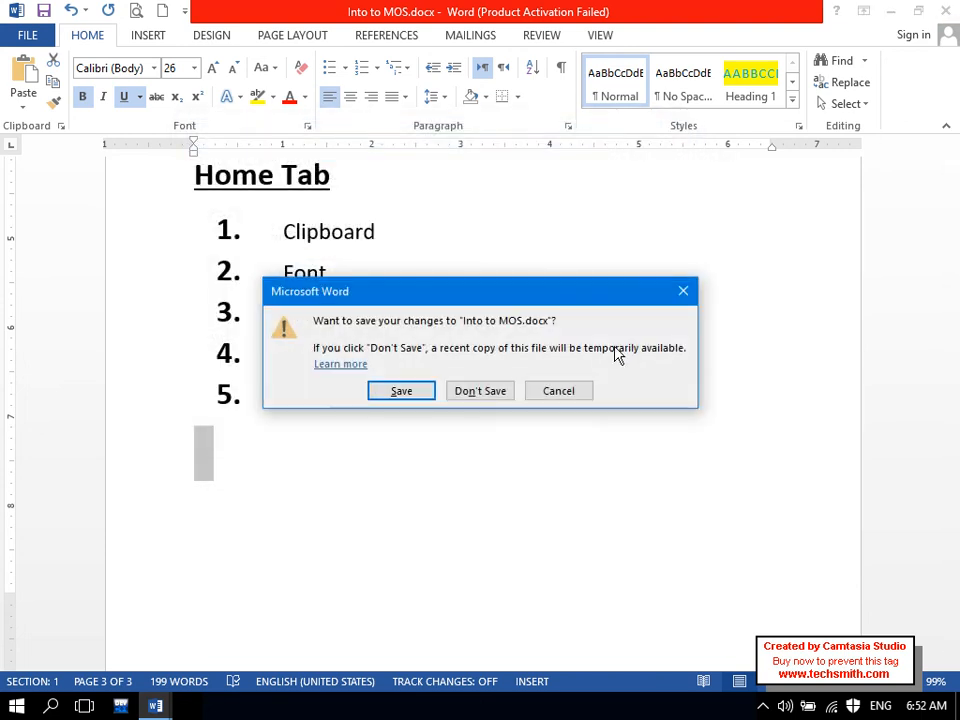
click(568, 392)
mouse_move(155, 706)
click(370, 628)
- Clear all content from Document5
mouse_move(190, 706)
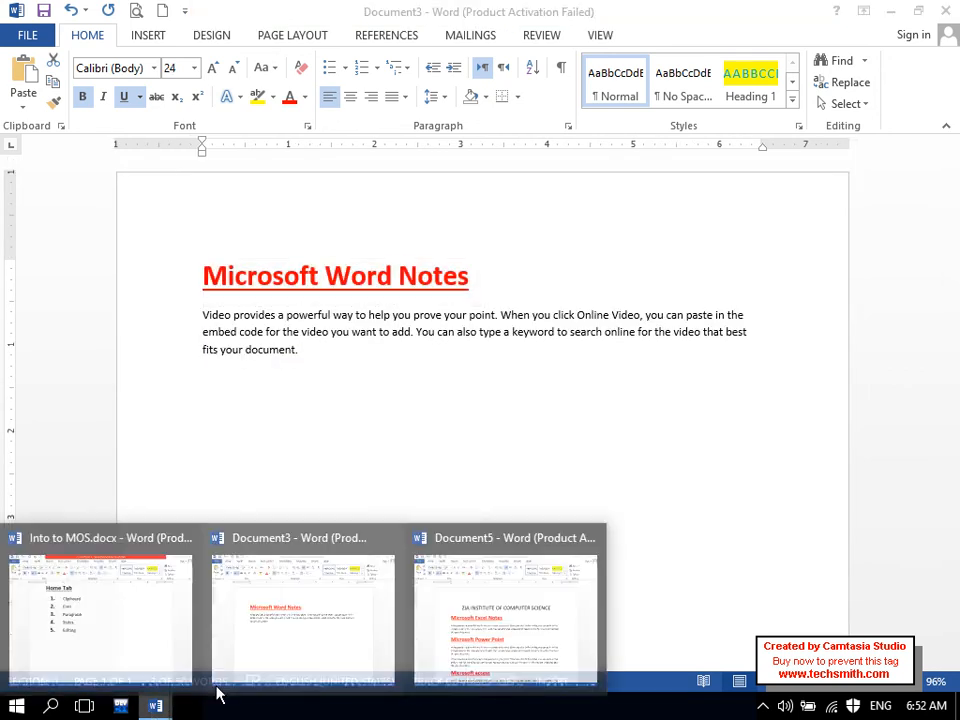
click(448, 647)
key(ctrl+a)
key(Delete)
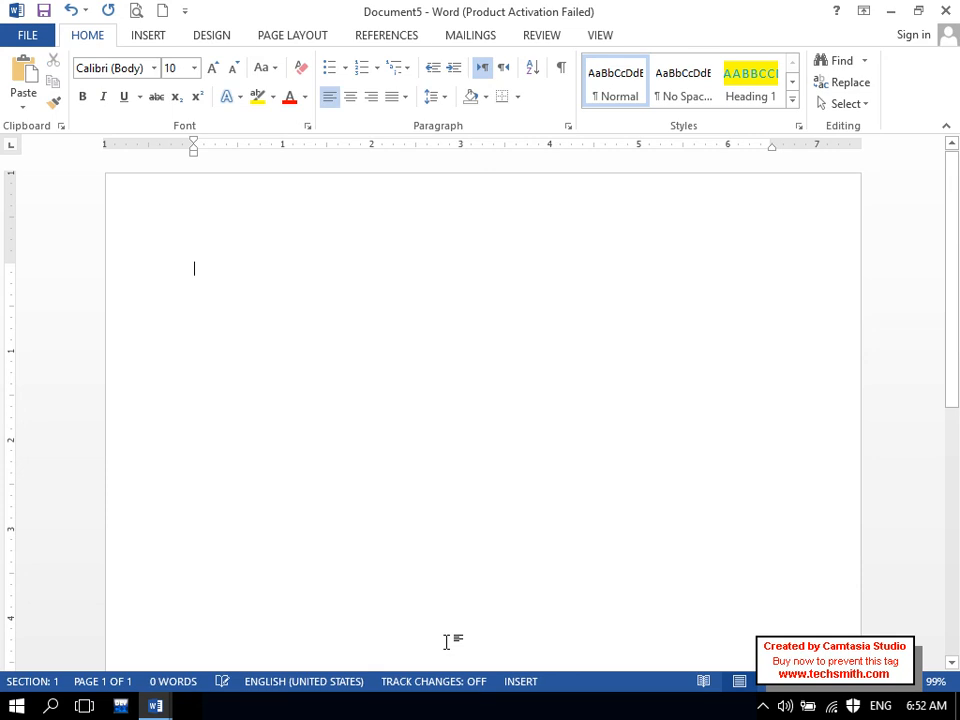
- Copy all of Document3's heading and paragraph and paste it into Document5
click(160, 709)
click(312, 647)
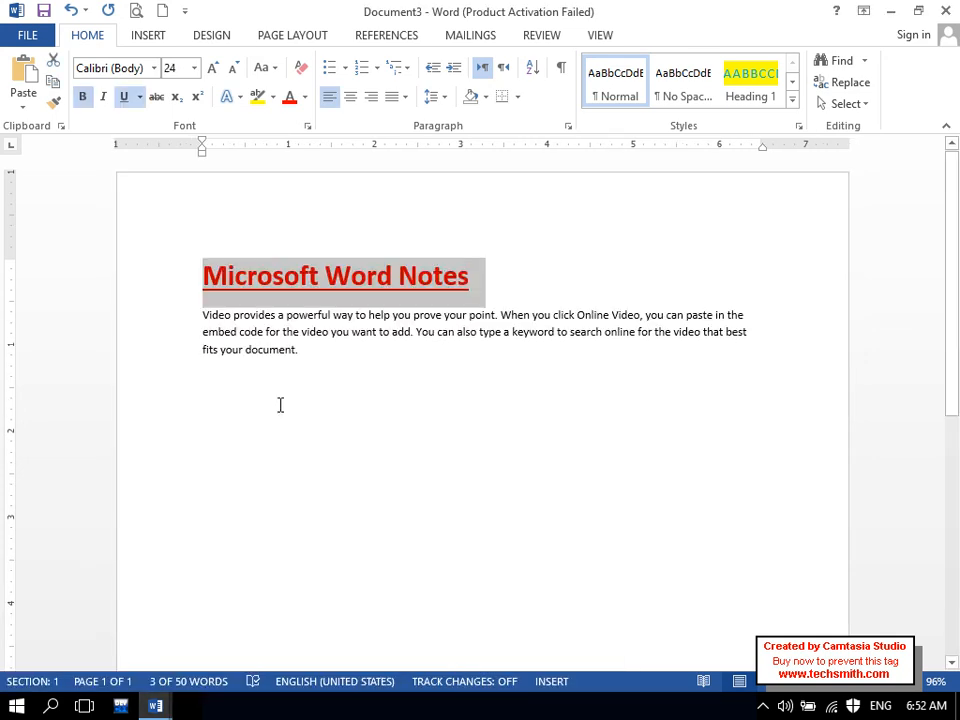
triple_click(113, 270)
click(53, 81)
click(155, 707)
click(465, 643)
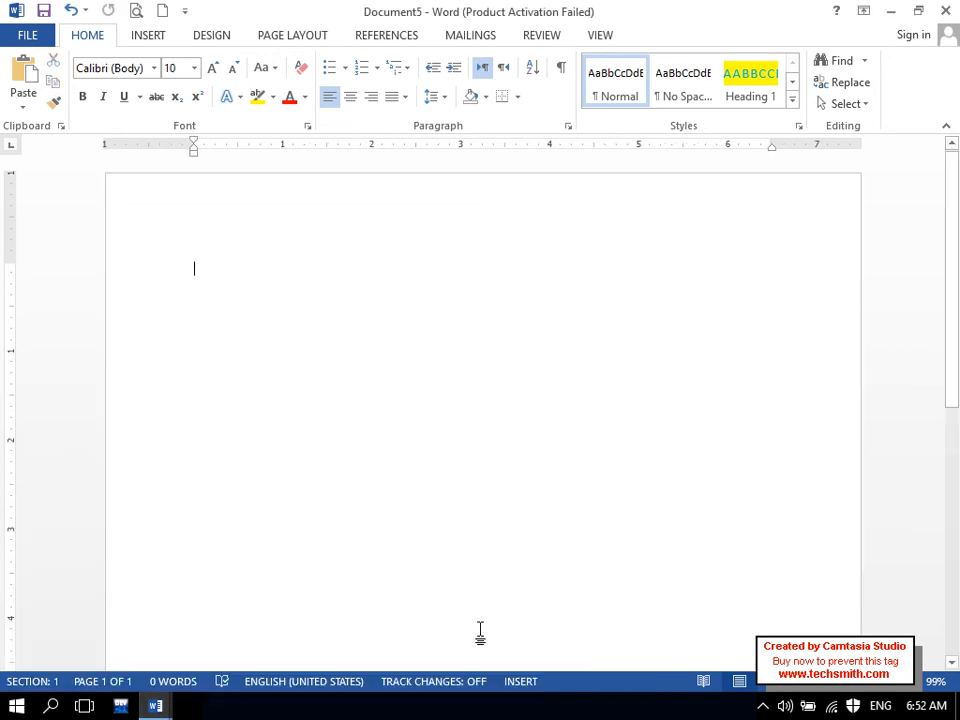
click(26, 75)
- Trial-edit the pasted paragraph with deletions and test typing, then undo back to a blank page
drag(355, 358, 159, 332)
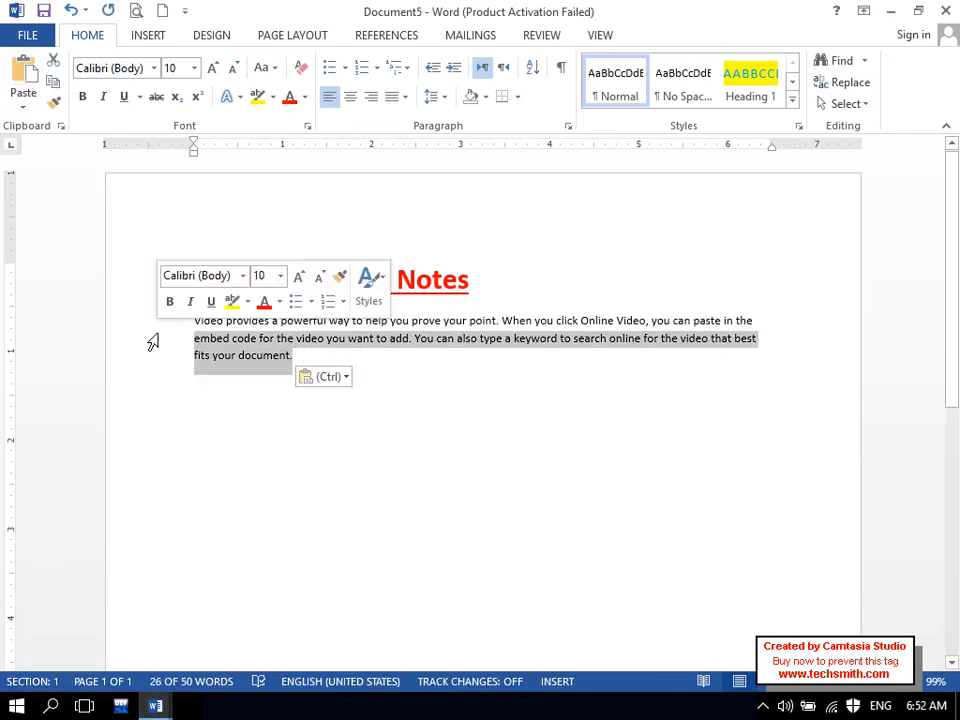
key(Delete)
key(ctrl+z)
key(Right)
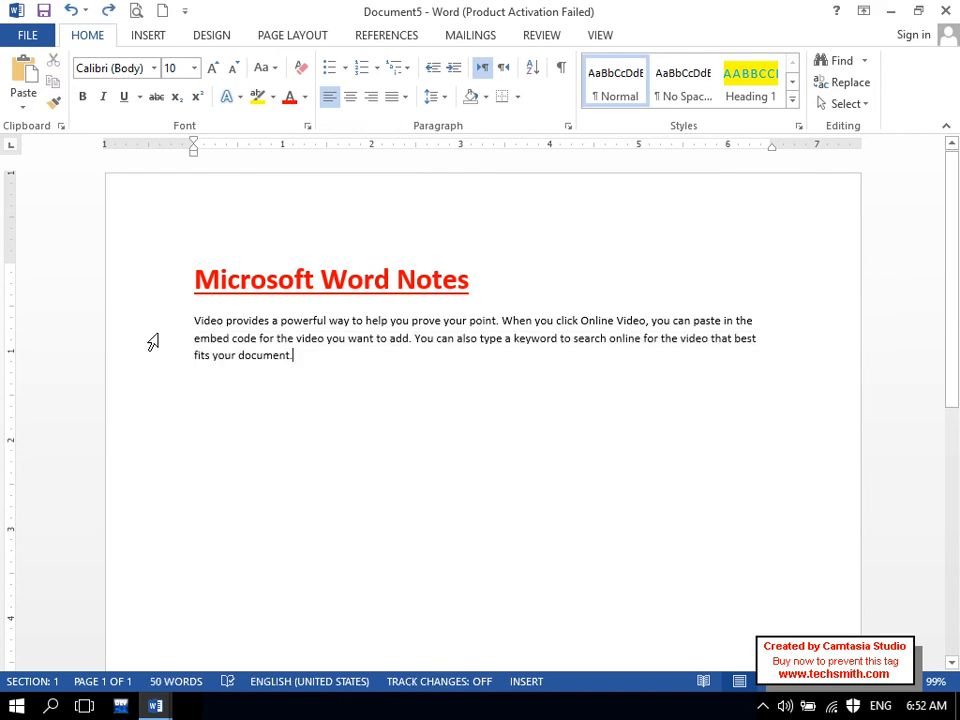
key(BackSpace)
text(asdasdasdas)
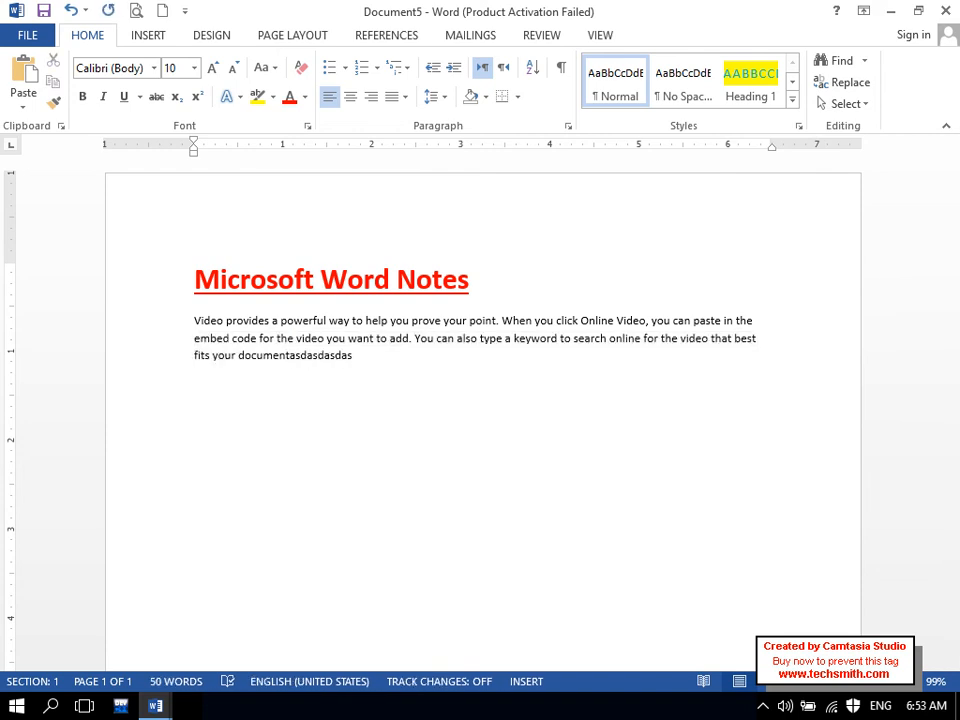
key(ctrl+z)
key(ctrl+z)
key(ctrl+z)
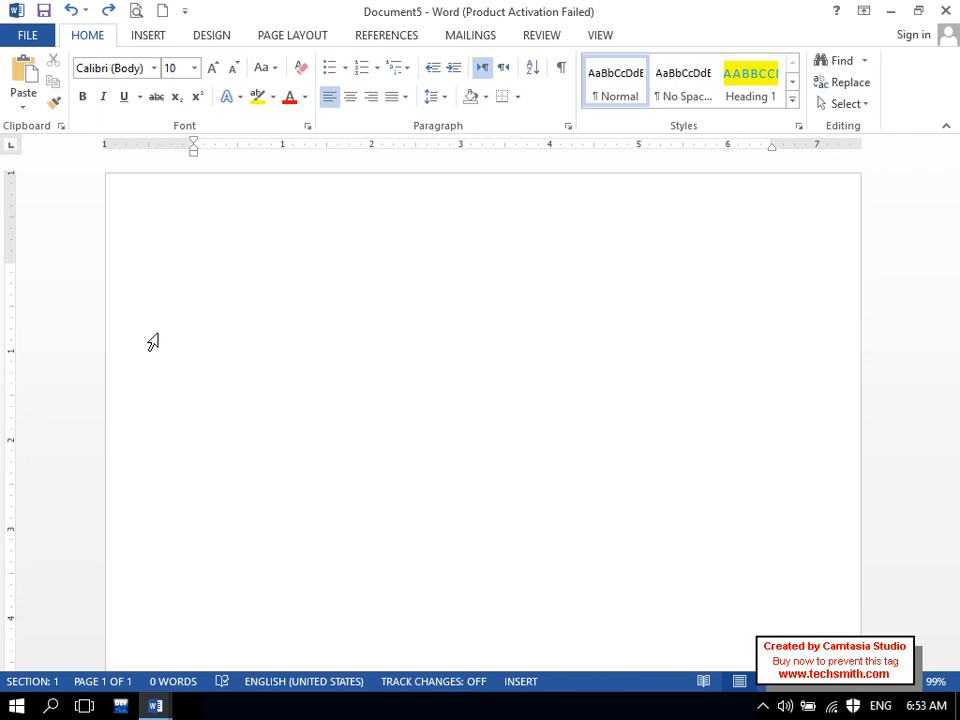
- Paste the copied notes via Paste Special as a Microsoft Word Document Object and select it
click(30, 103)
click(88, 184)
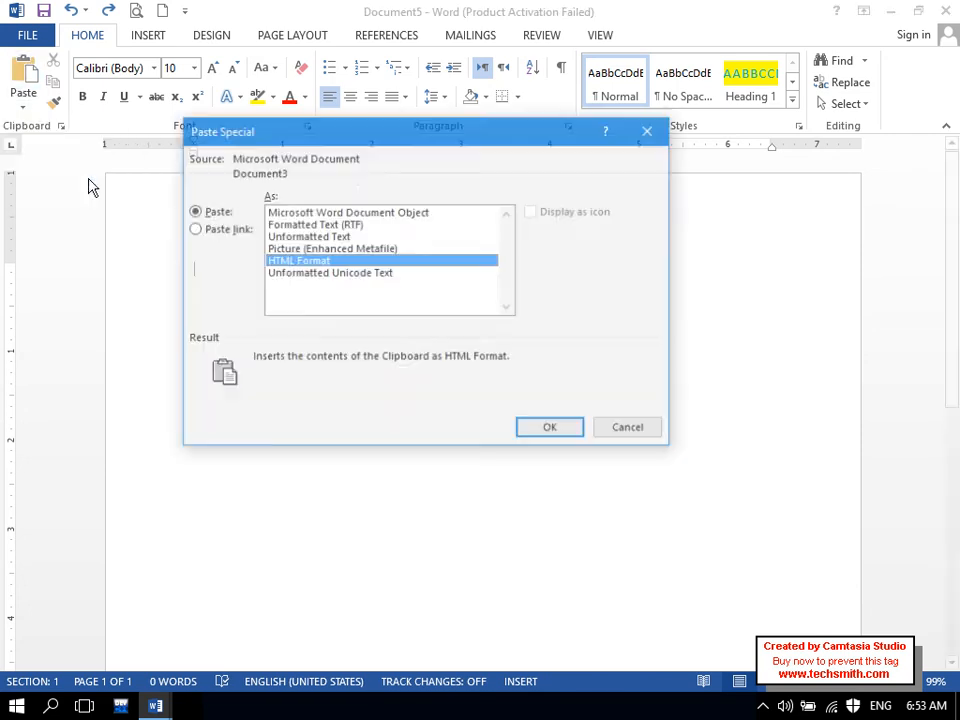
click(277, 213)
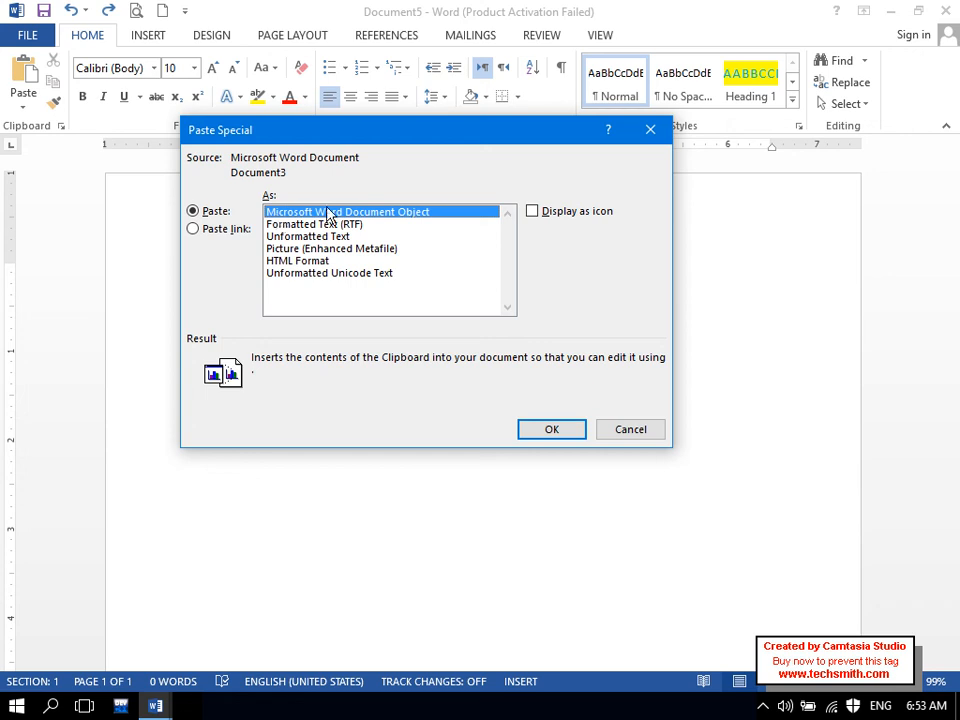
click(552, 429)
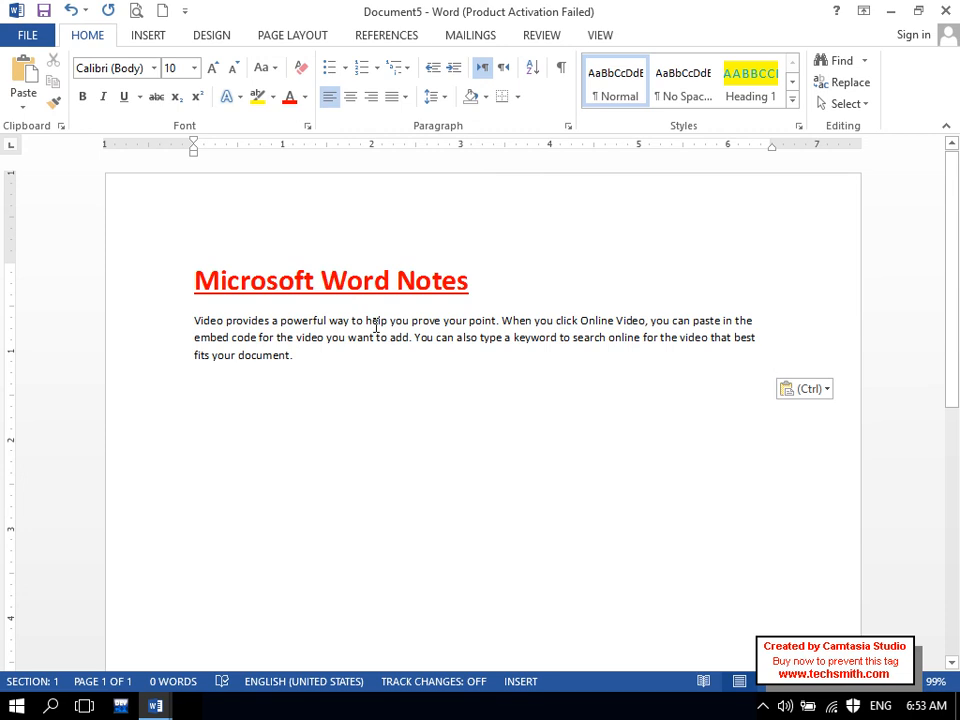
click(377, 330)
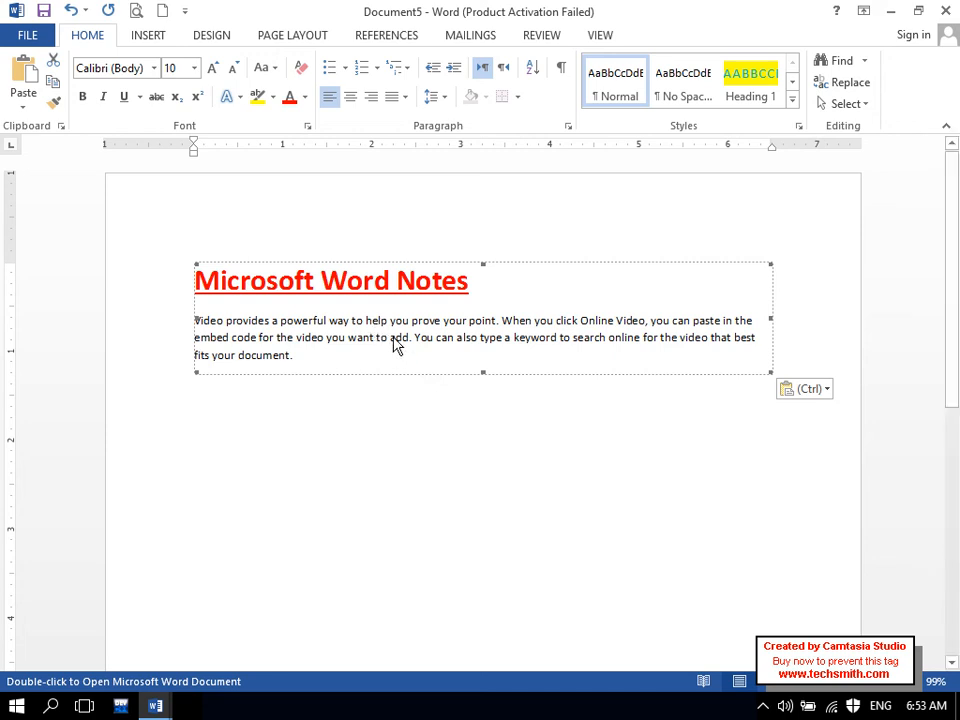
- Inside the embedded document, add sample paragraphs with =rand() after the notes paragraph
double_click(395, 343)
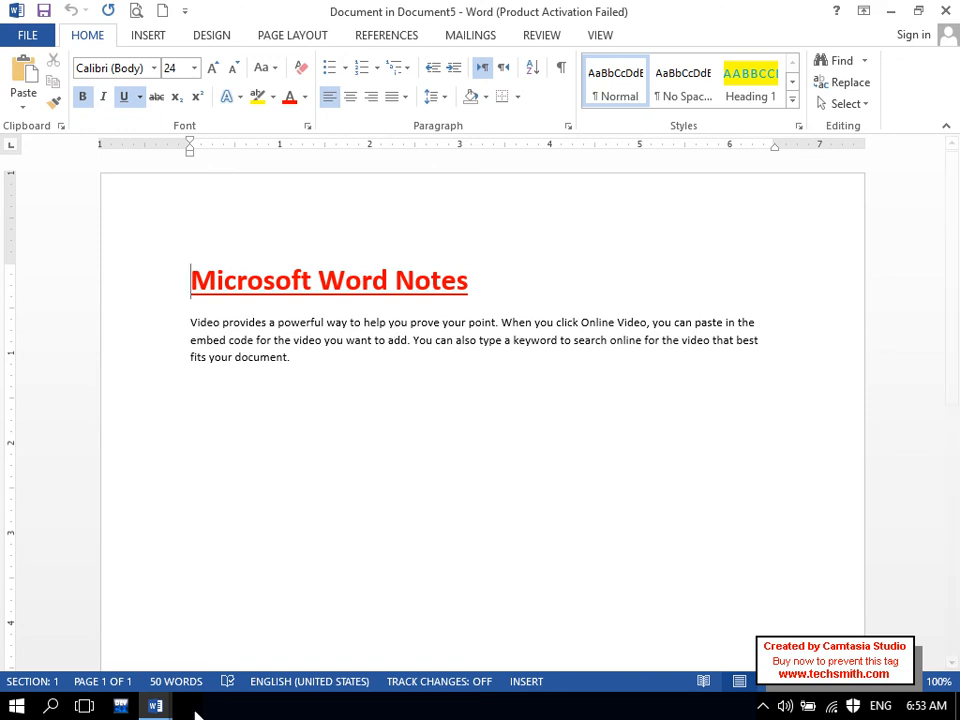
mouse_move(165, 707)
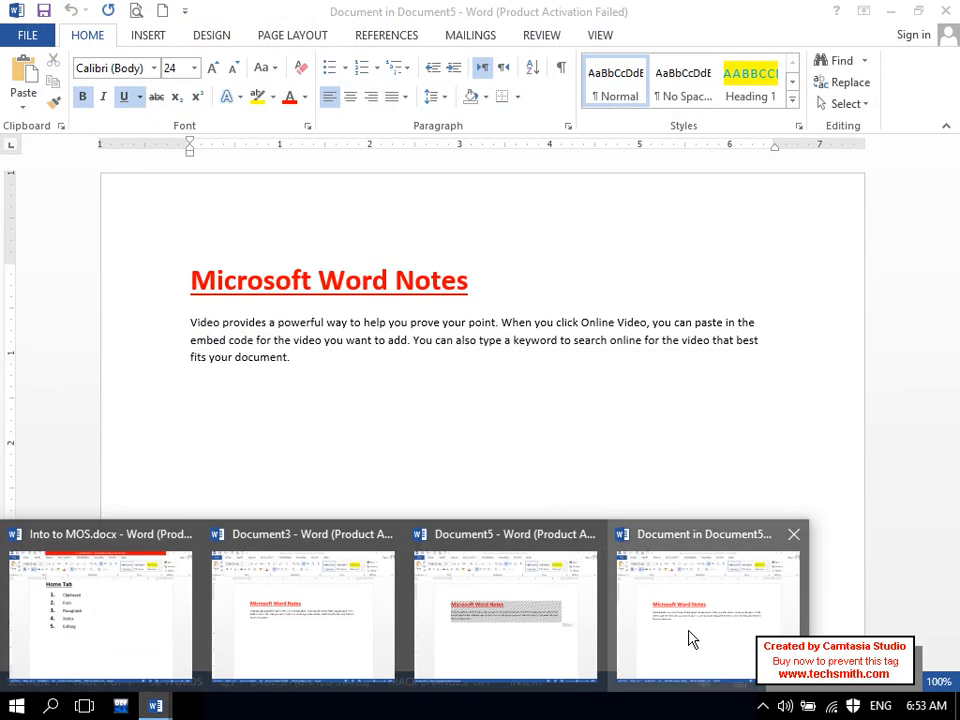
click(689, 639)
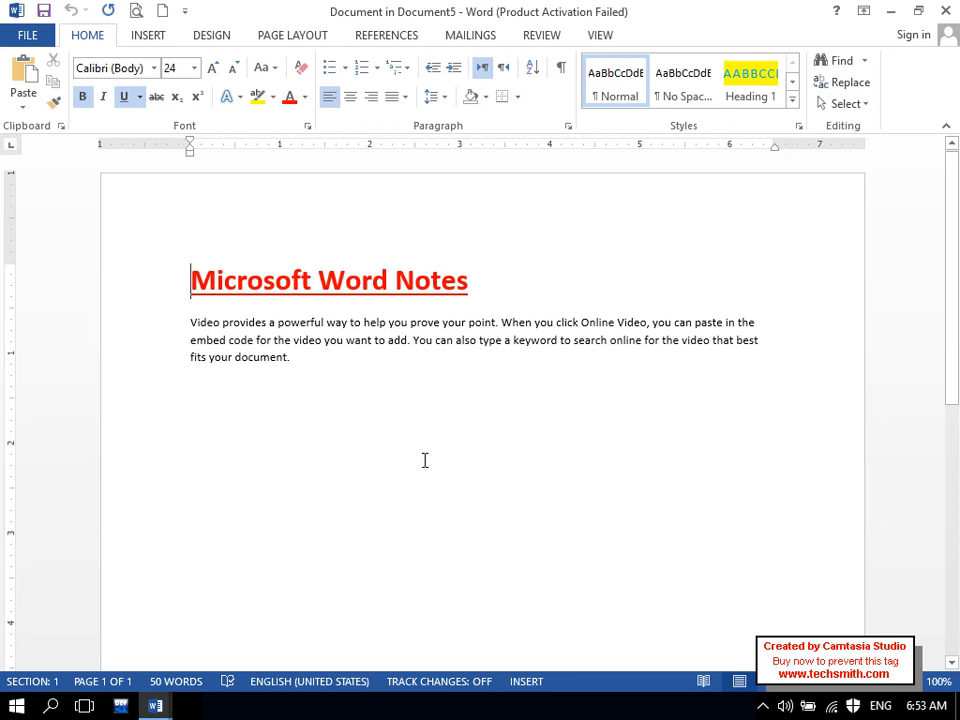
text(=)
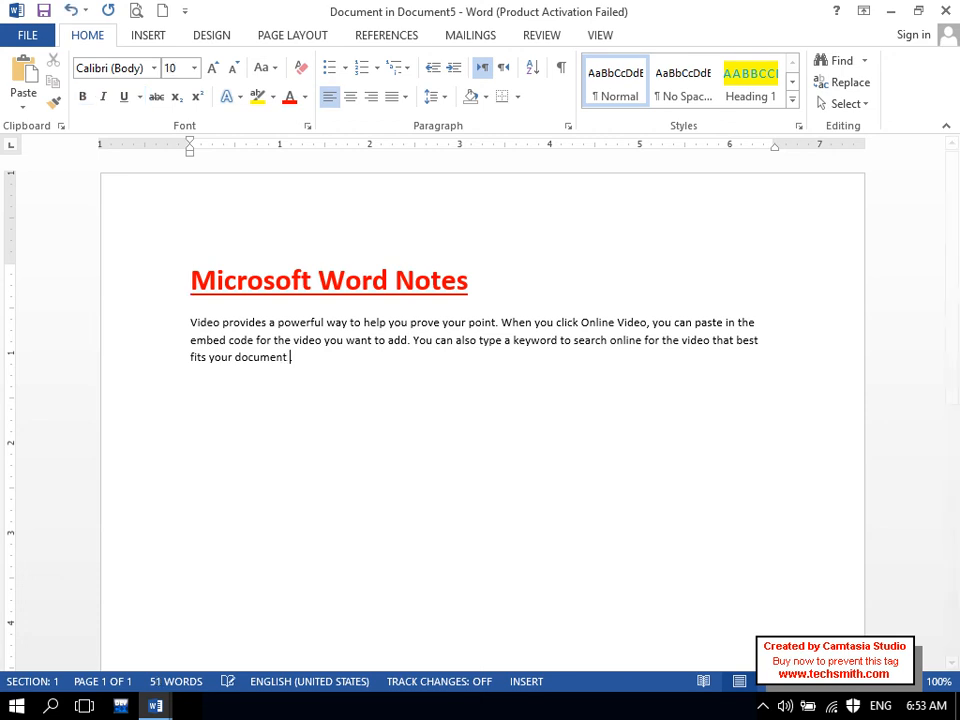
text(rand(1))
key(Return)
key(BackSpace)
key(BackSpace)
key(BackSpace)
text(rand())
key(Return)
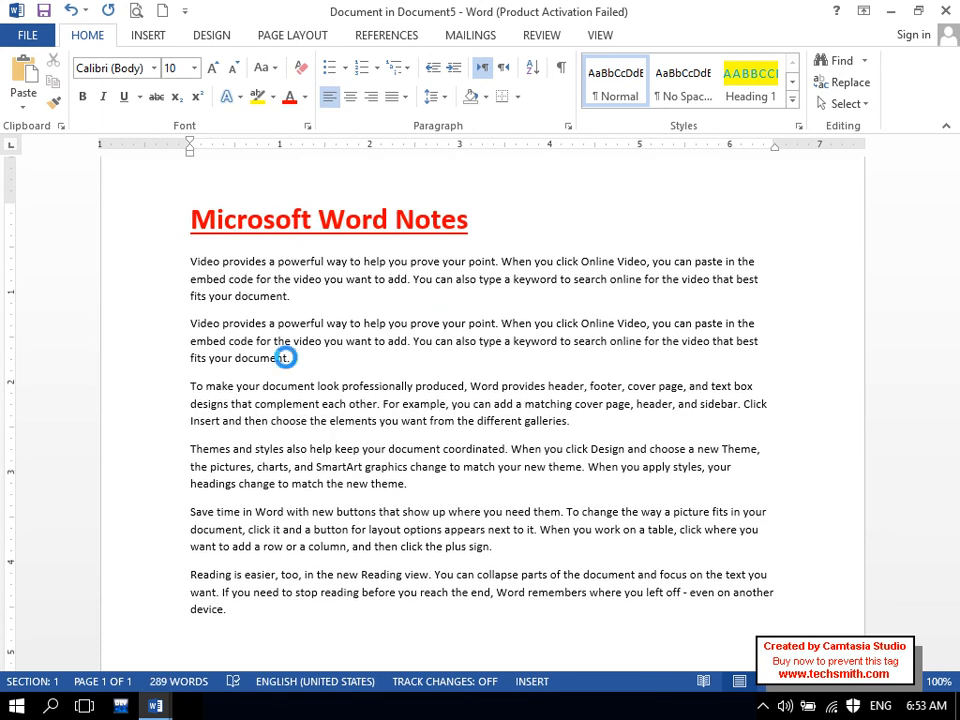
- Close the embedded document and delete the object from Document5
click(945, 15)
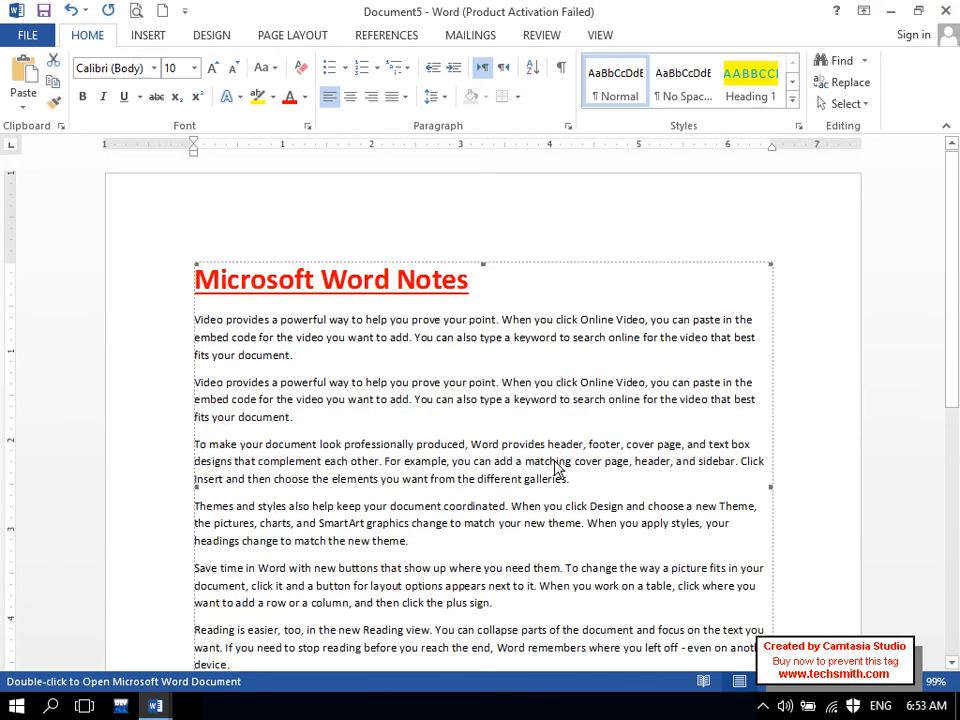
scroll(197, 465, down, 2)
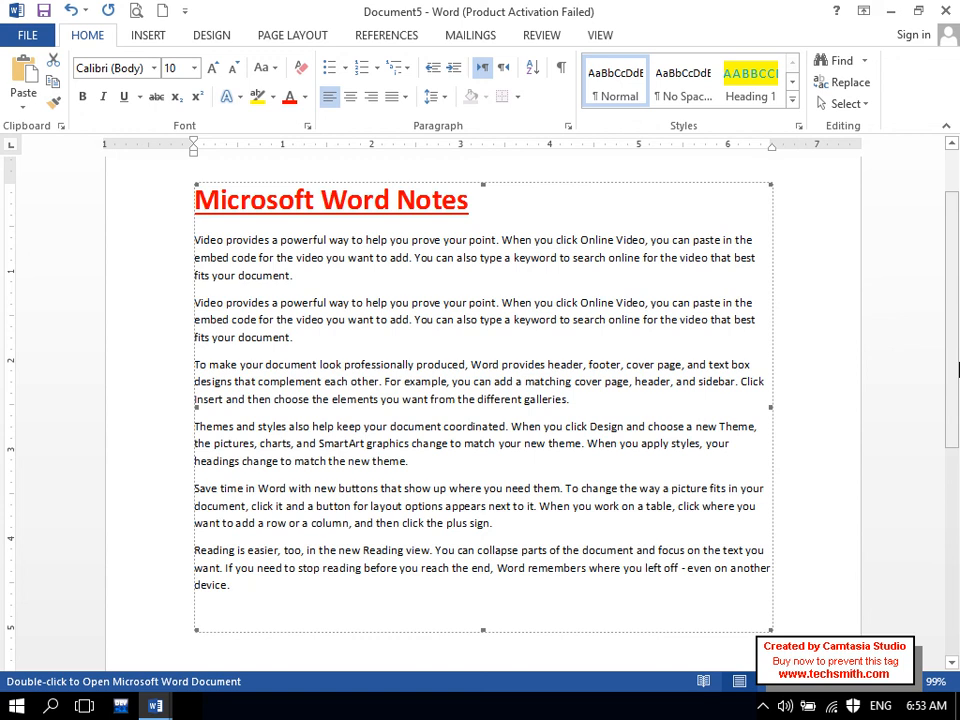
key(Delete)
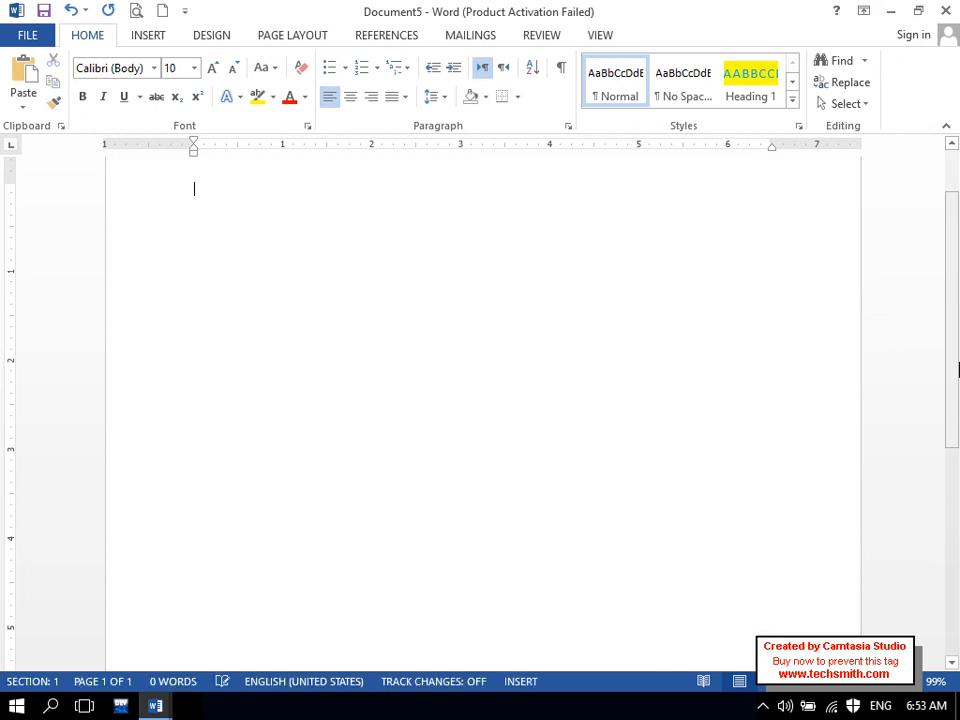
- Browse the Paste Special formats (Word Document Object, Formatted Text (RTF), Unformatted Text) and cancel
drag(955, 324, 945, 96)
click(22, 100)
click(56, 179)
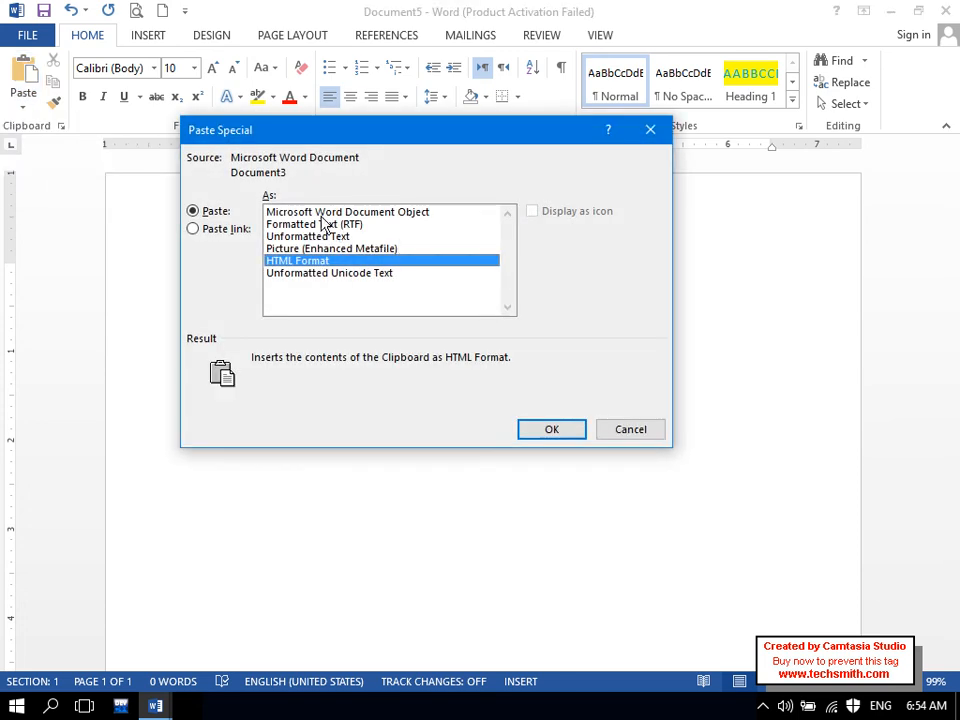
click(324, 213)
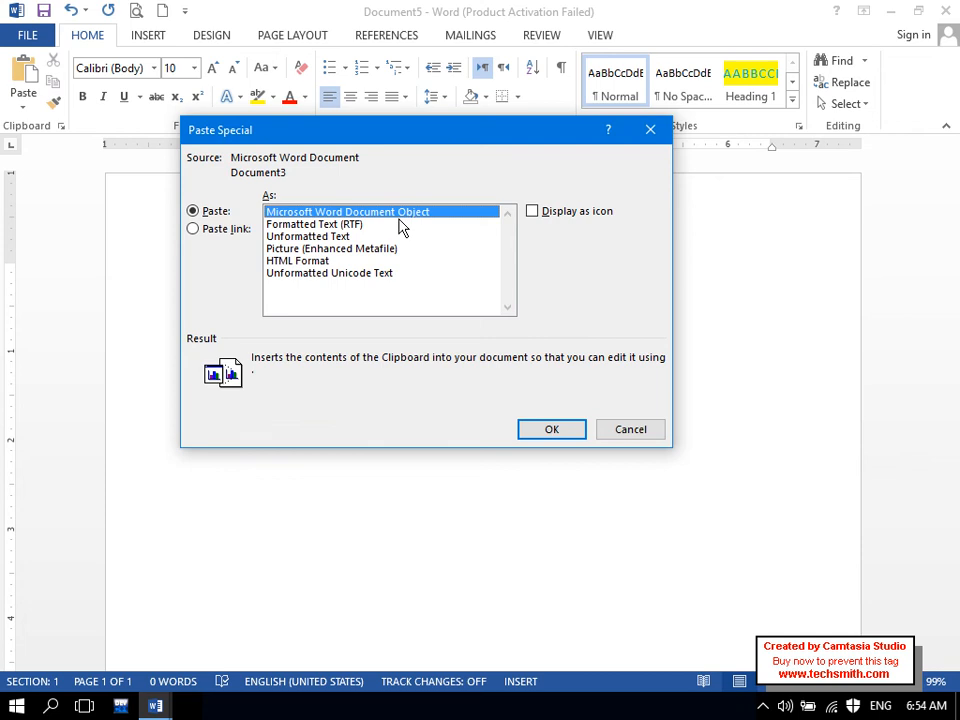
click(345, 225)
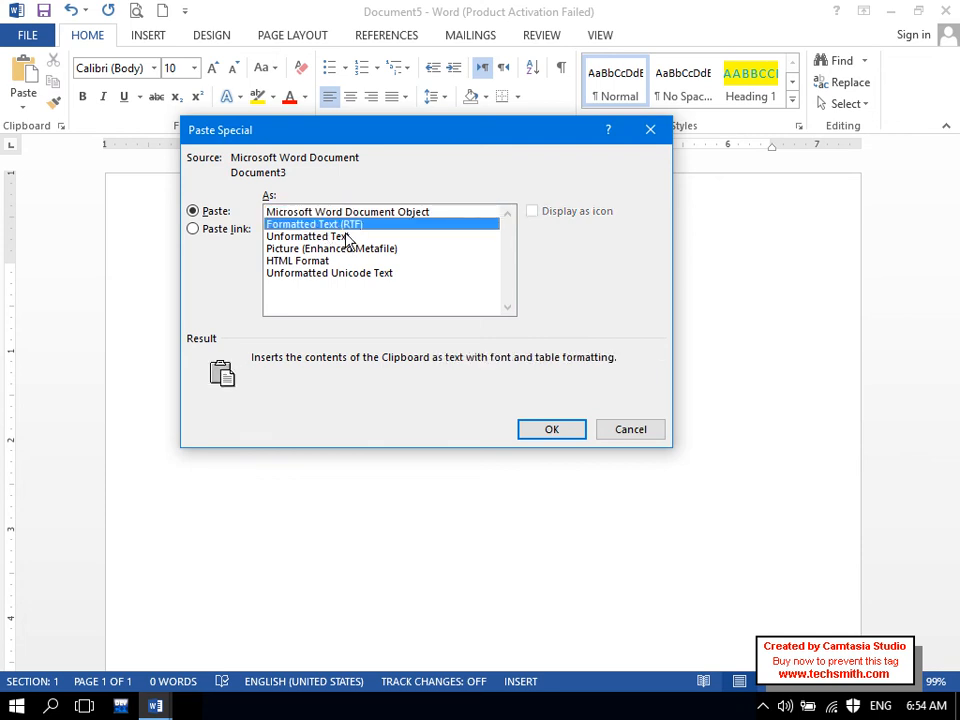
click(345, 237)
click(611, 429)
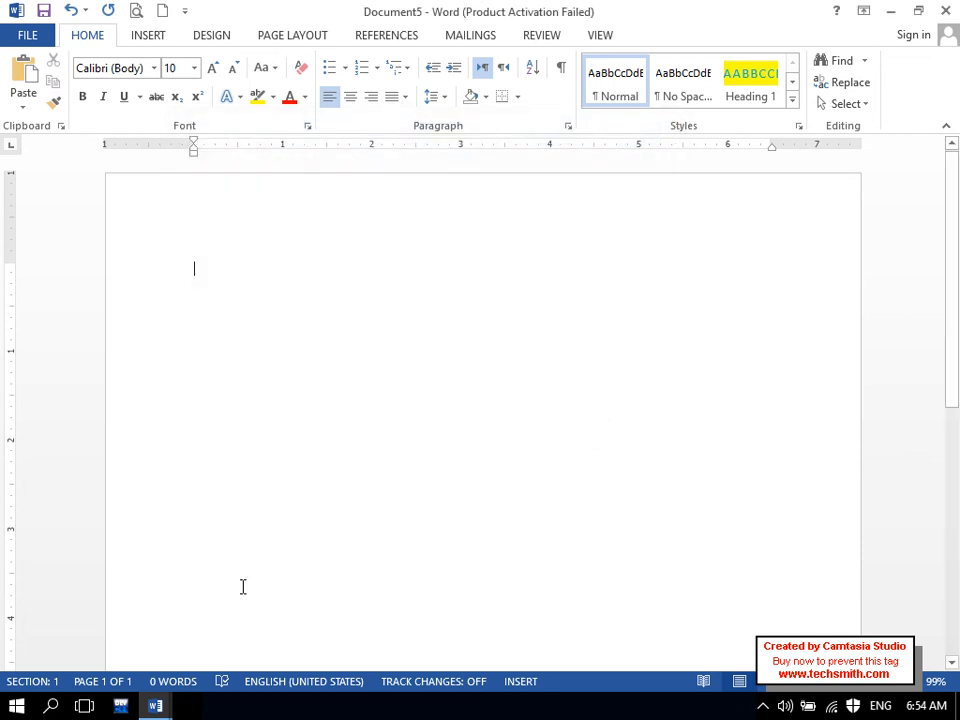
- Copy the selected notes in Document3 and return to the blank Document5
mouse_move(155, 706)
click(236, 578)
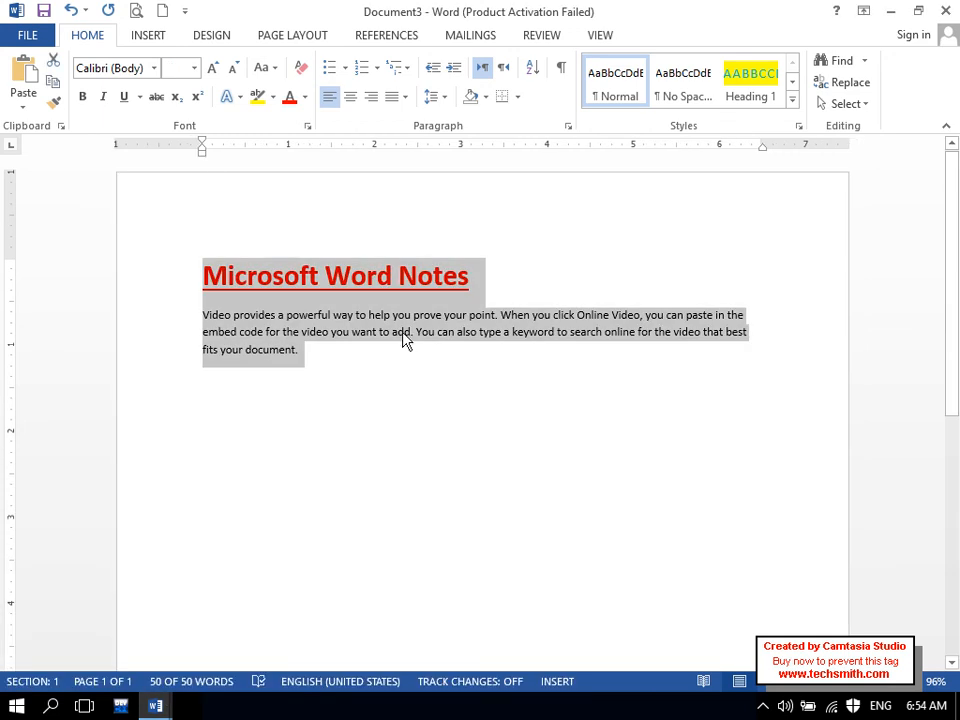
click(54, 84)
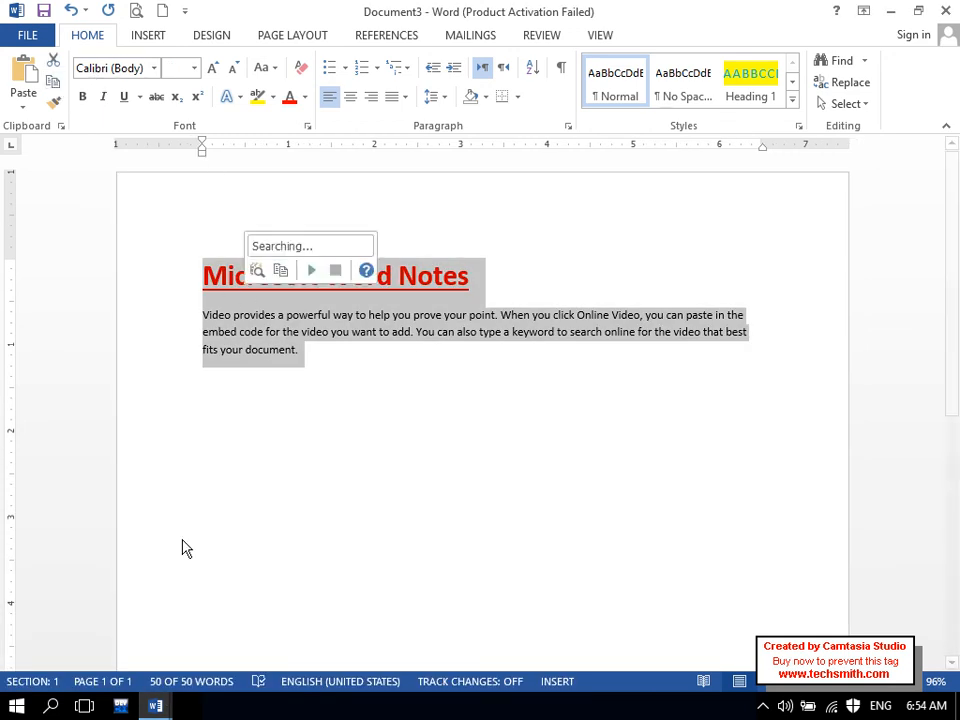
mouse_move(155, 706)
click(441, 621)
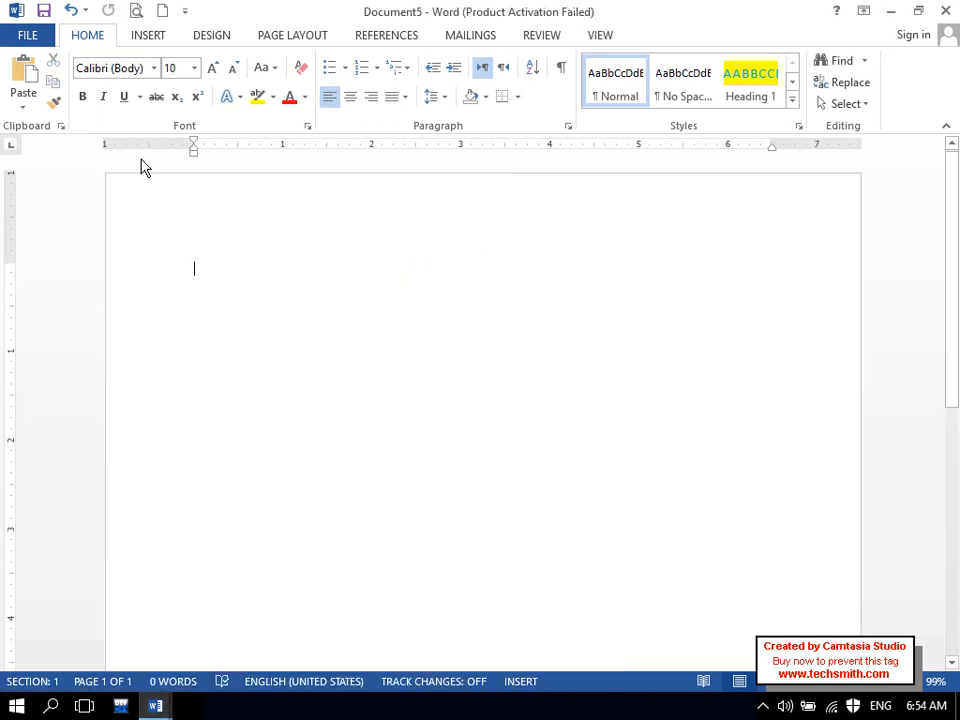
- Paste the notes as Formatted Text (RTF) via Paste Special, then undo it
click(24, 103)
click(64, 179)
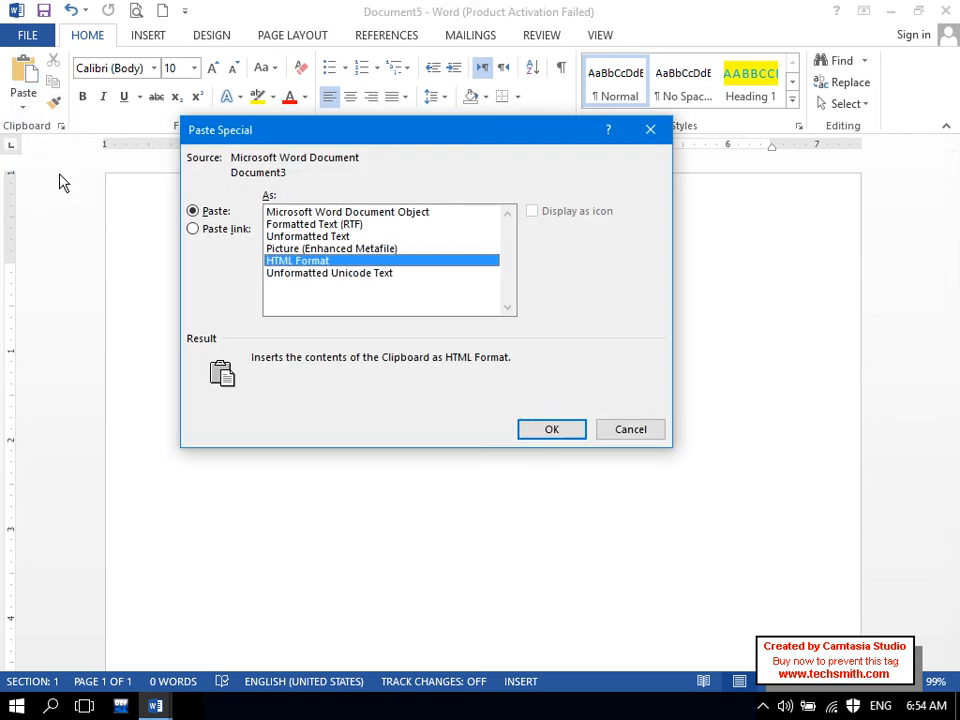
click(282, 226)
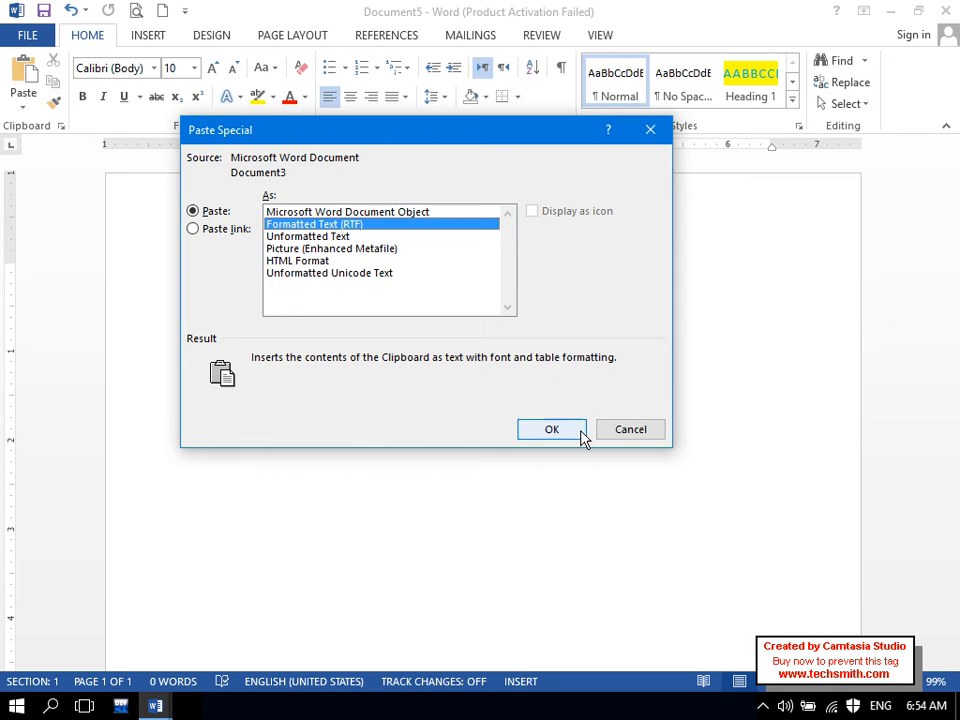
click(548, 429)
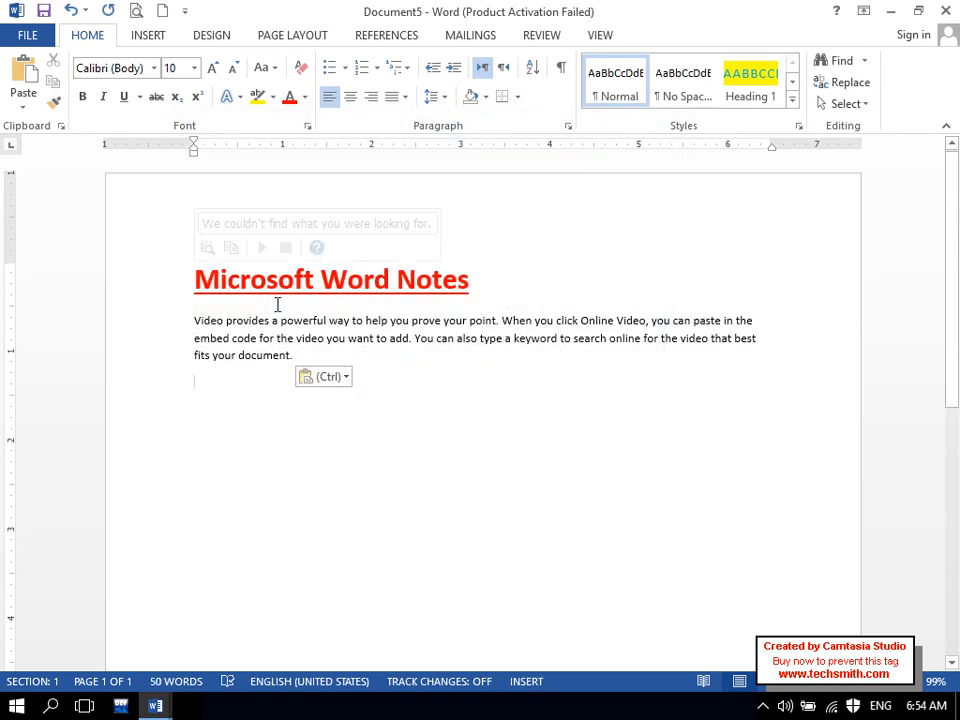
key(ctrl+z)
- Paste the notes into Document5 as Unformatted Text, then undo that paste
click(25, 105)
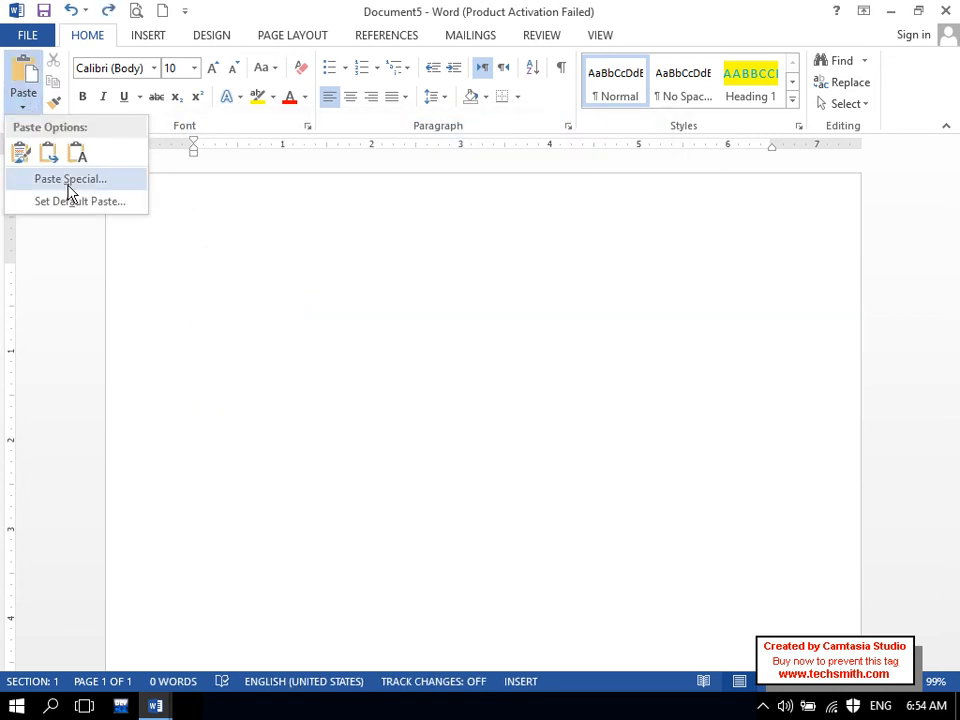
click(66, 182)
click(290, 236)
click(531, 427)
click(27, 277)
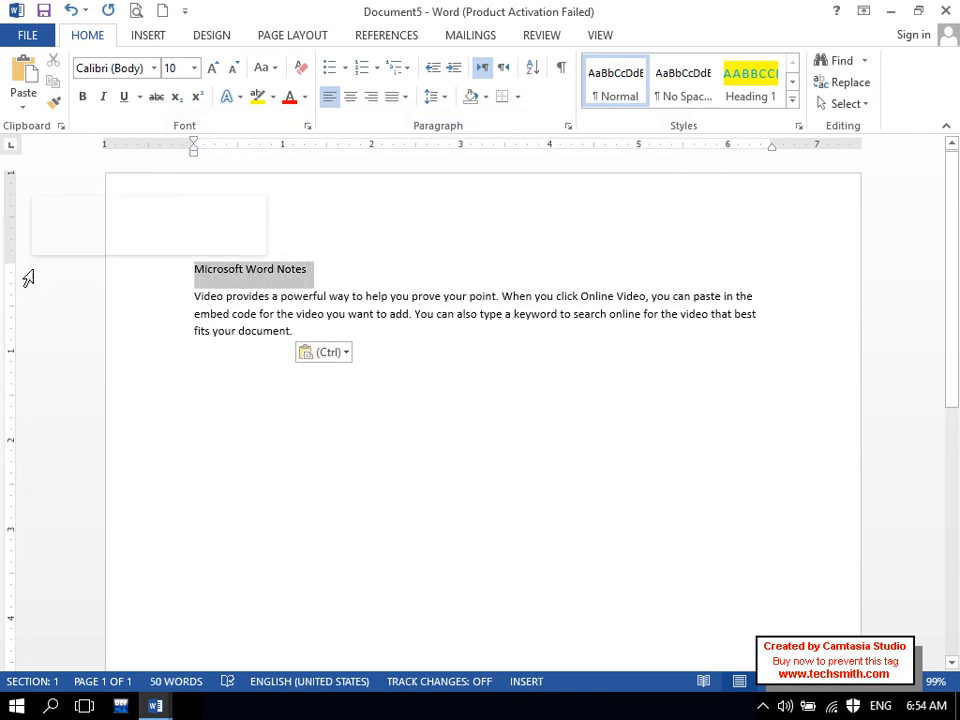
key(ctrl+z)
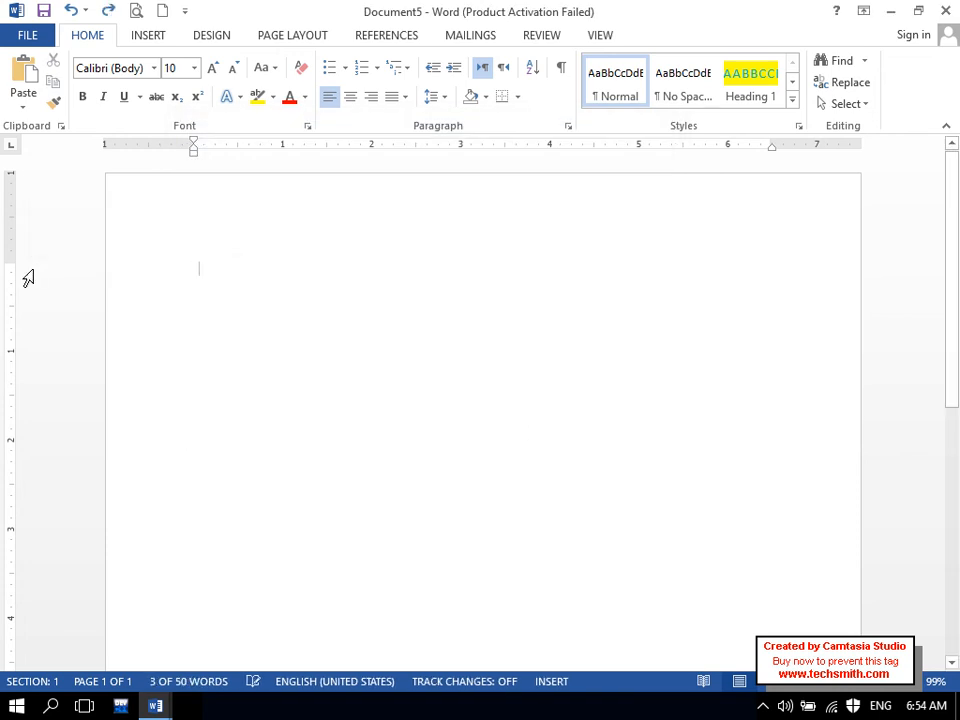
- Compare the Unformatted Text, RTF and Picture (Enhanced Metafile) Paste Special formats, then cancel
click(27, 93)
click(50, 178)
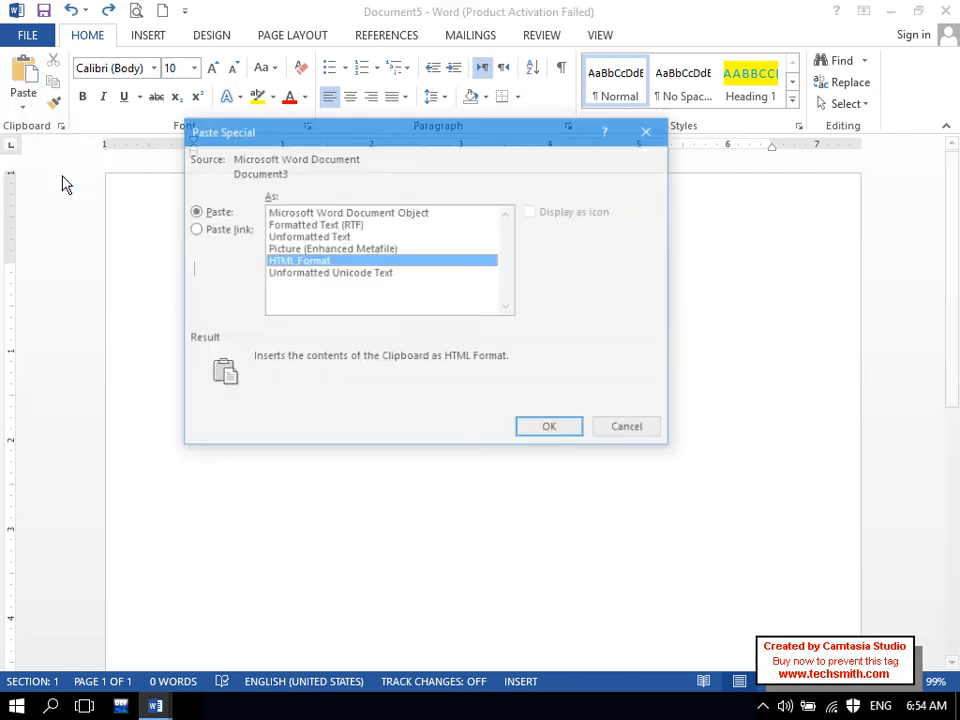
click(352, 236)
click(349, 224)
click(349, 248)
click(347, 225)
click(349, 236)
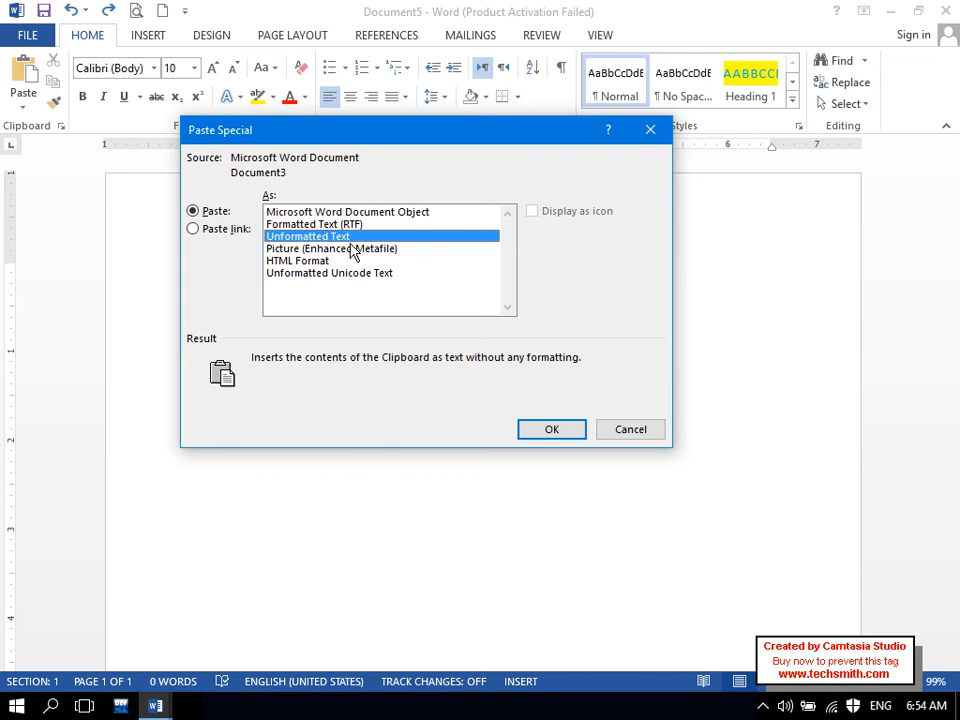
click(355, 249)
click(621, 428)
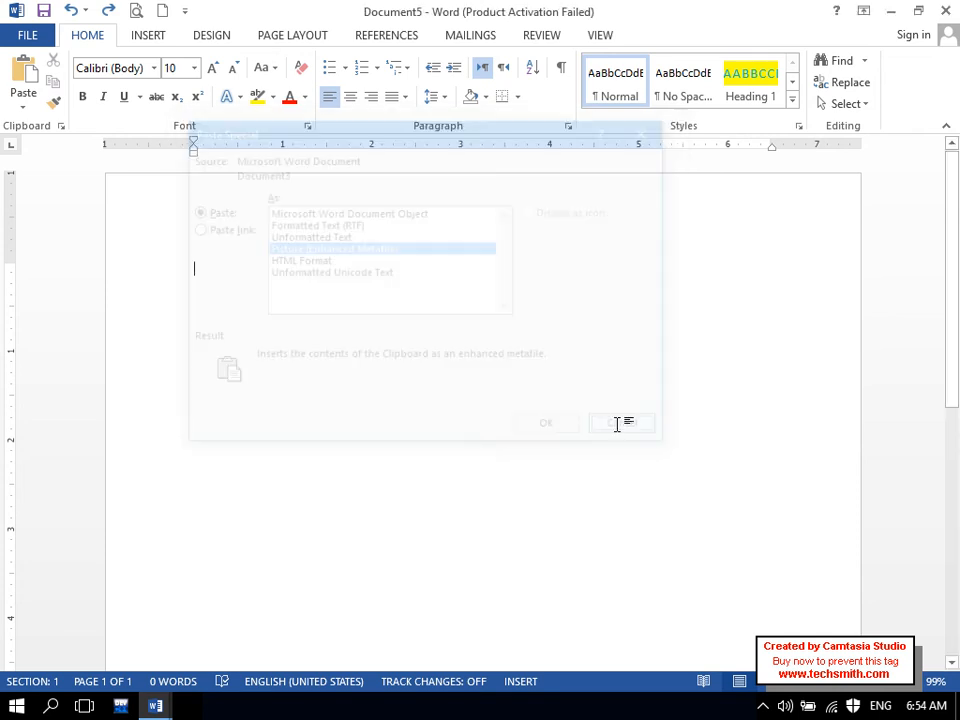
- In Document3, reselect and copy the Microsoft Word Notes heading and paragraph
mouse_move(163, 716)
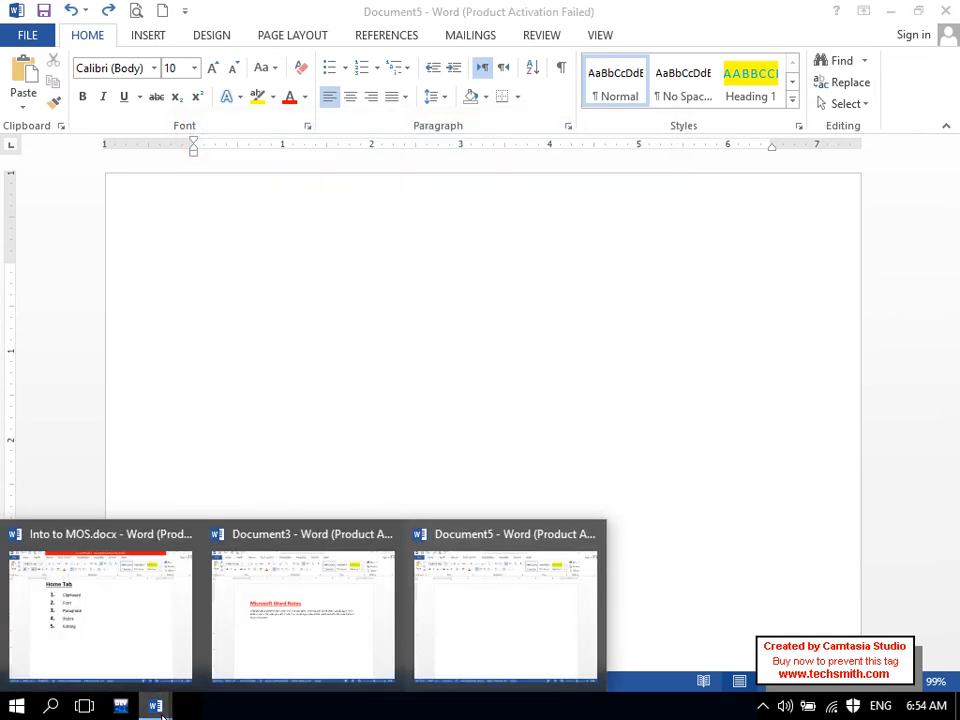
click(272, 655)
click(267, 559)
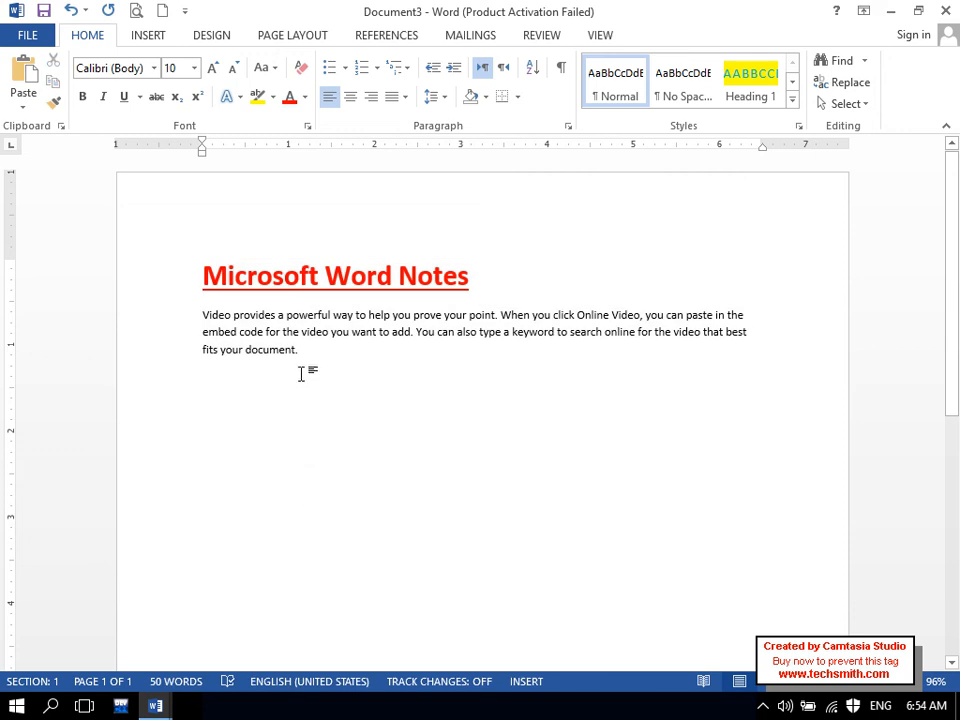
drag(302, 373, 210, 289)
right_click(210, 289)
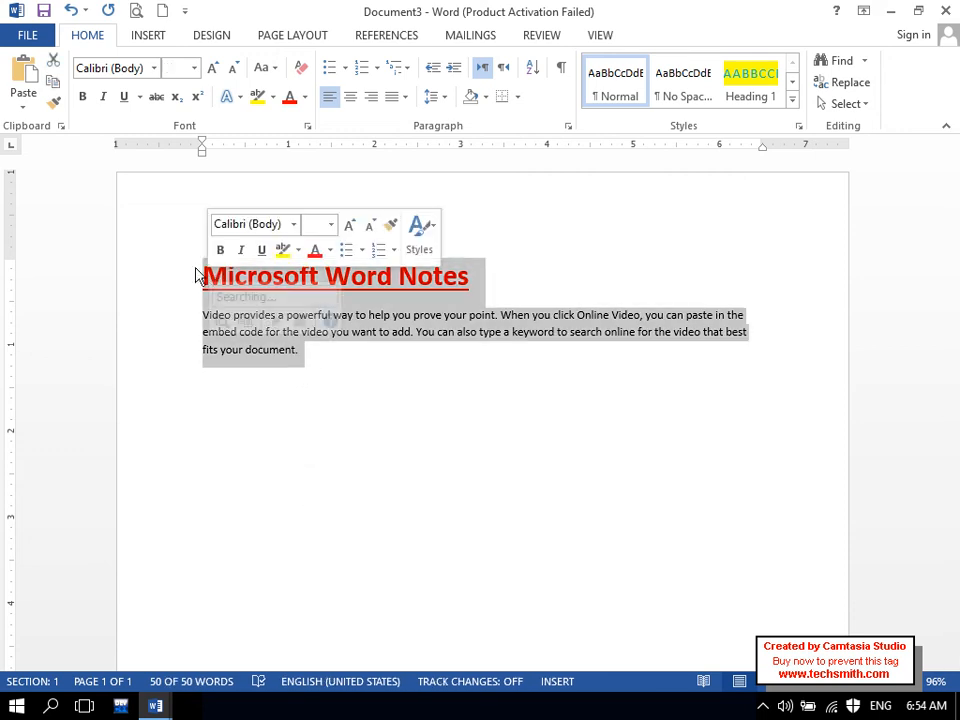
click(57, 88)
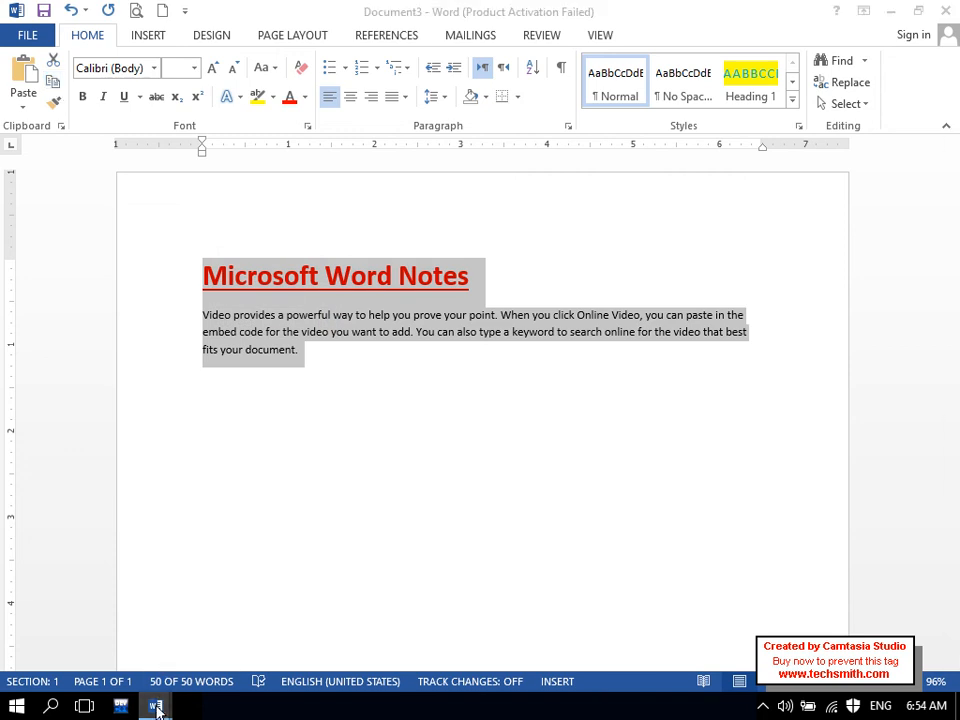
- Paste the notes into Document5 as a Picture (Enhanced Metafile) via Paste Special
mouse_move(156, 703)
click(482, 639)
click(23, 106)
click(45, 177)
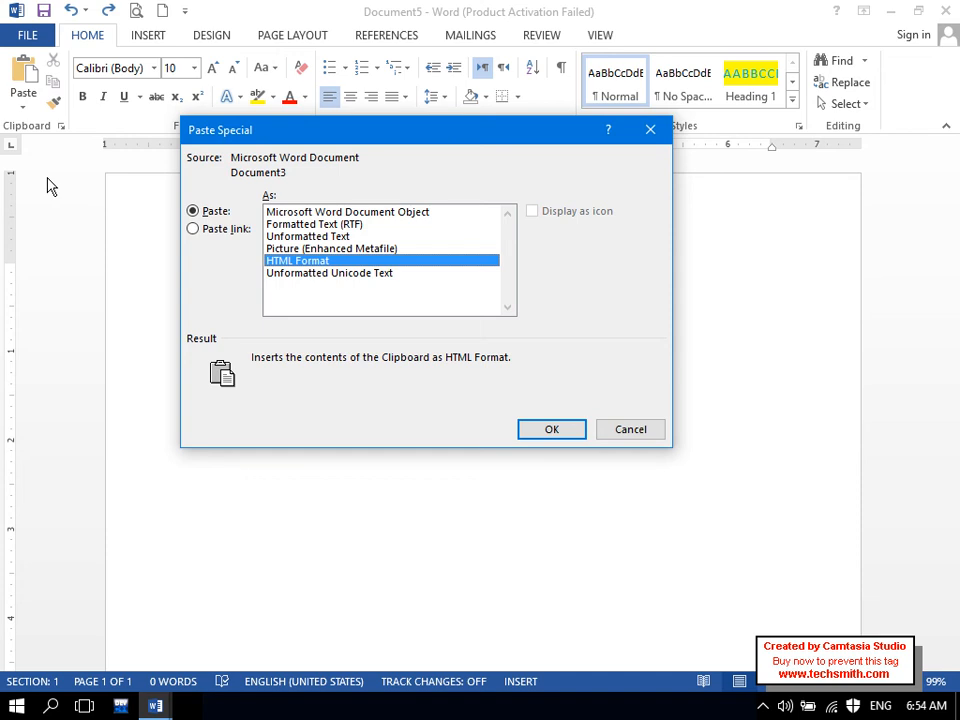
click(296, 249)
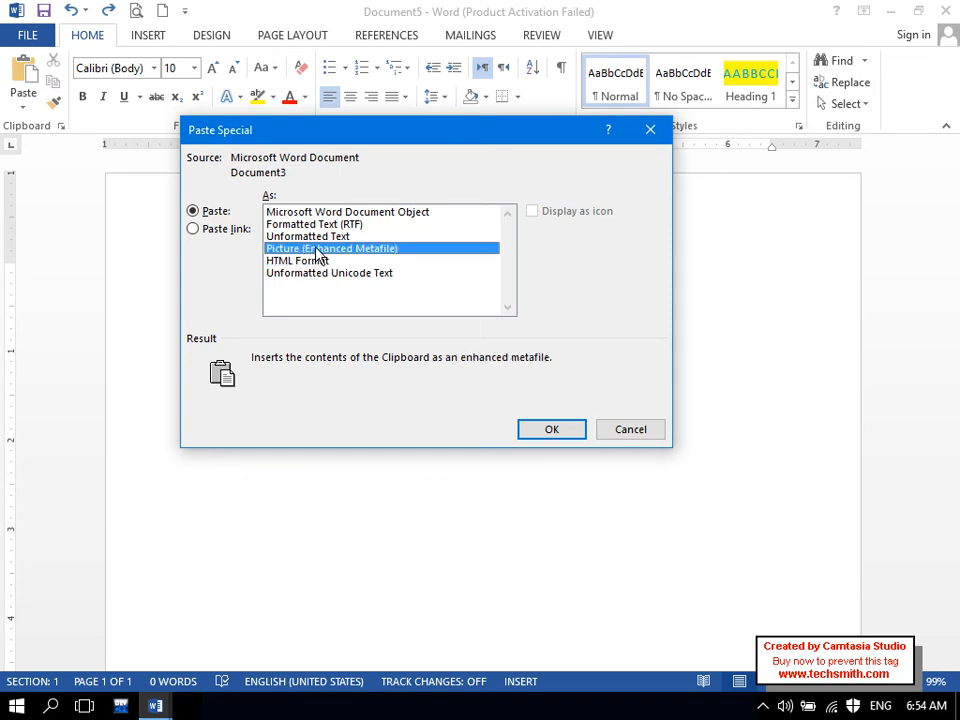
click(538, 434)
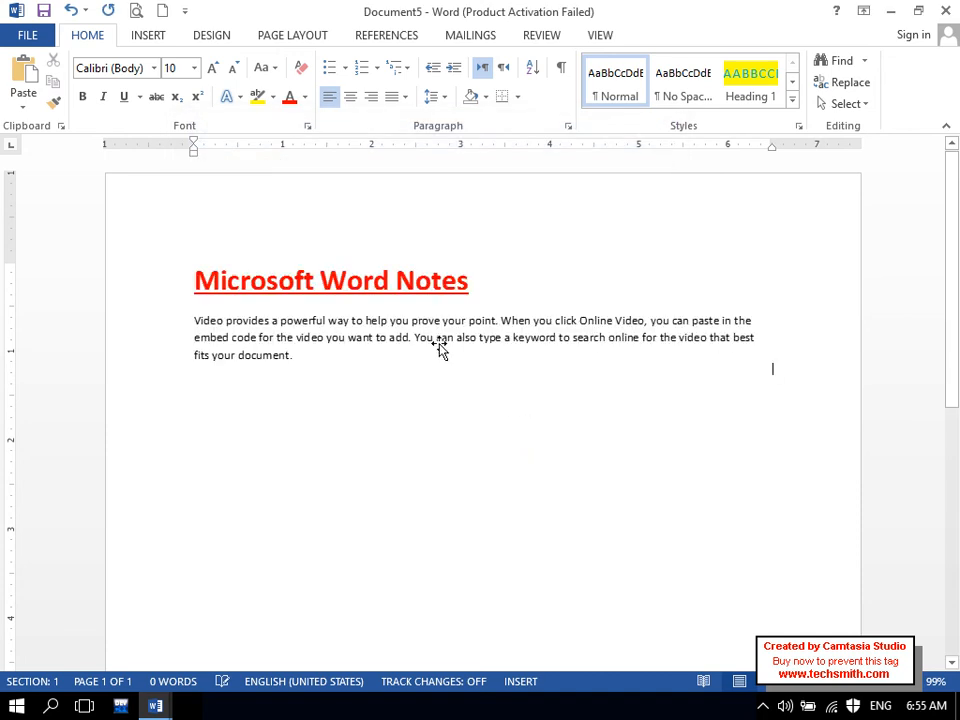
- Give the pasted notes picture Square text wrapping, drag it down, then cut it away
double_click(422, 324)
mouse_move(422, 322)
mouse_down()
mouse_move(433, 373)
mouse_move(424, 328)
mouse_up()
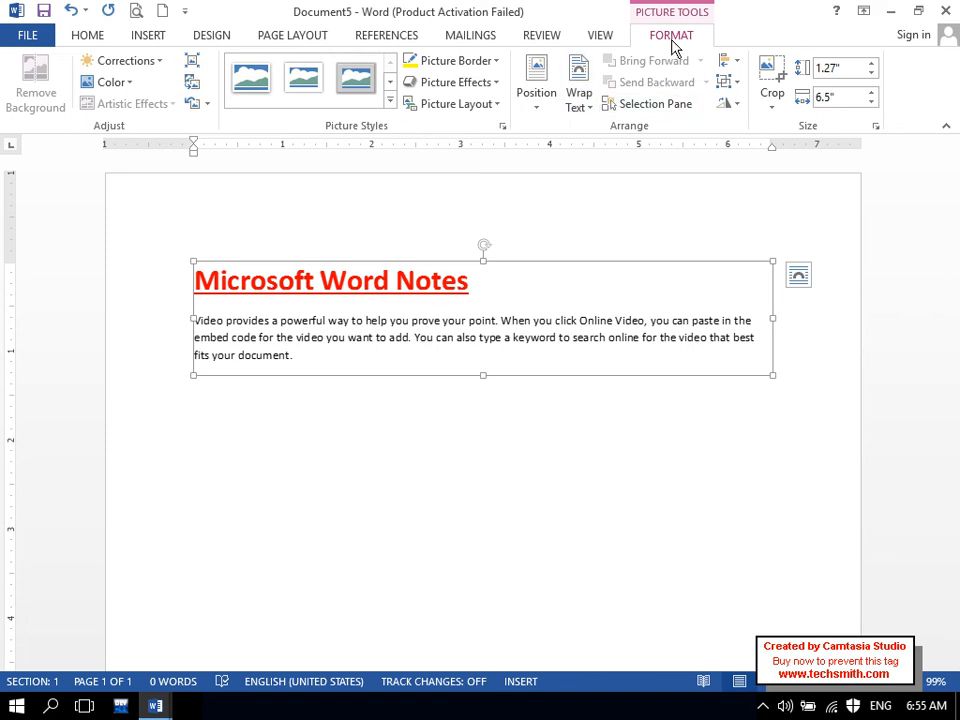
click(576, 104)
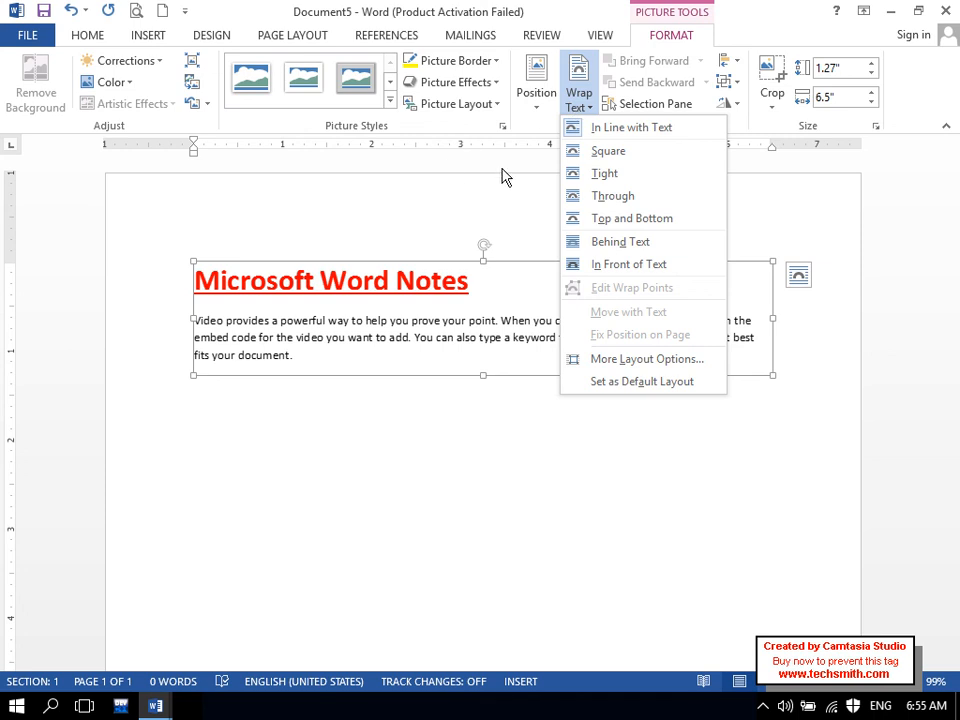
click(590, 152)
drag(405, 279, 411, 253)
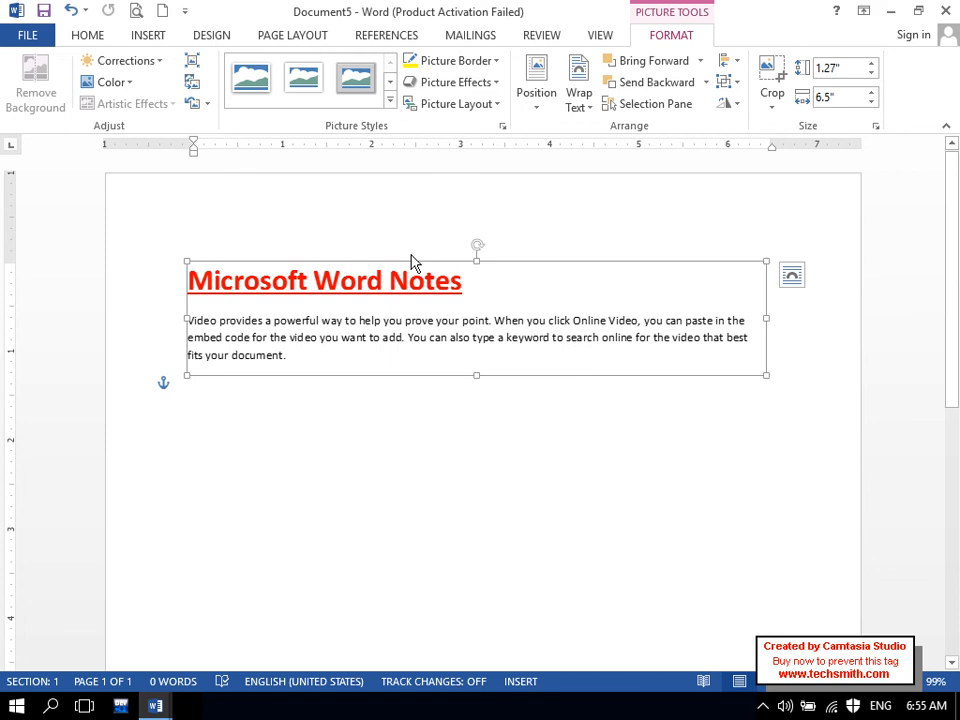
key(ctrl+x)
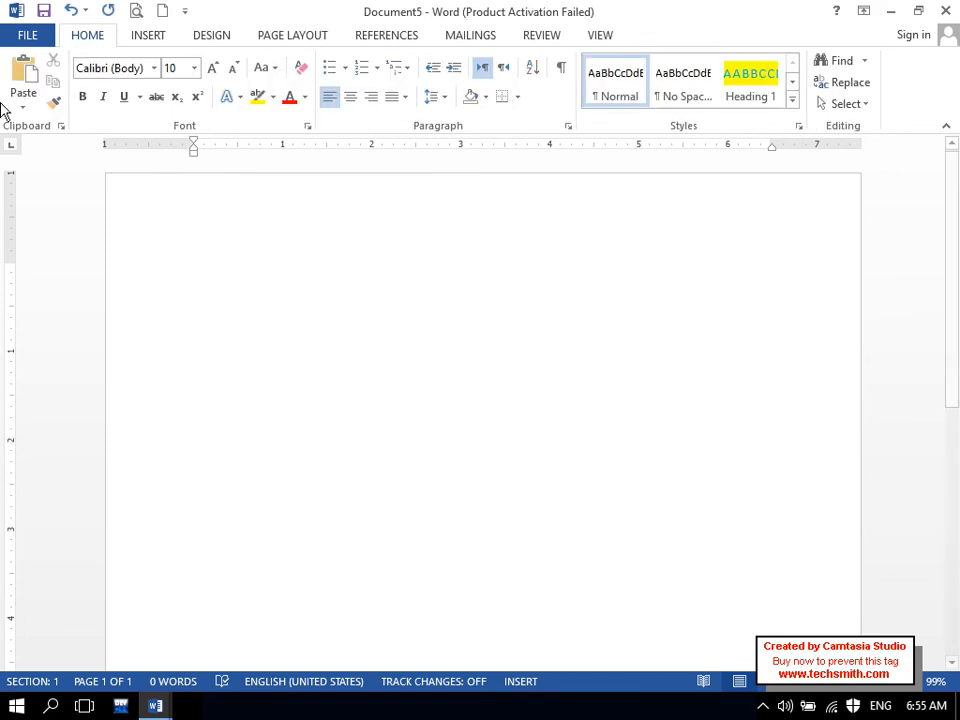
- Try the Picture, HTML Format and Unformatted Unicode Text paste formats, then cancel Paste Special
click(24, 100)
click(56, 182)
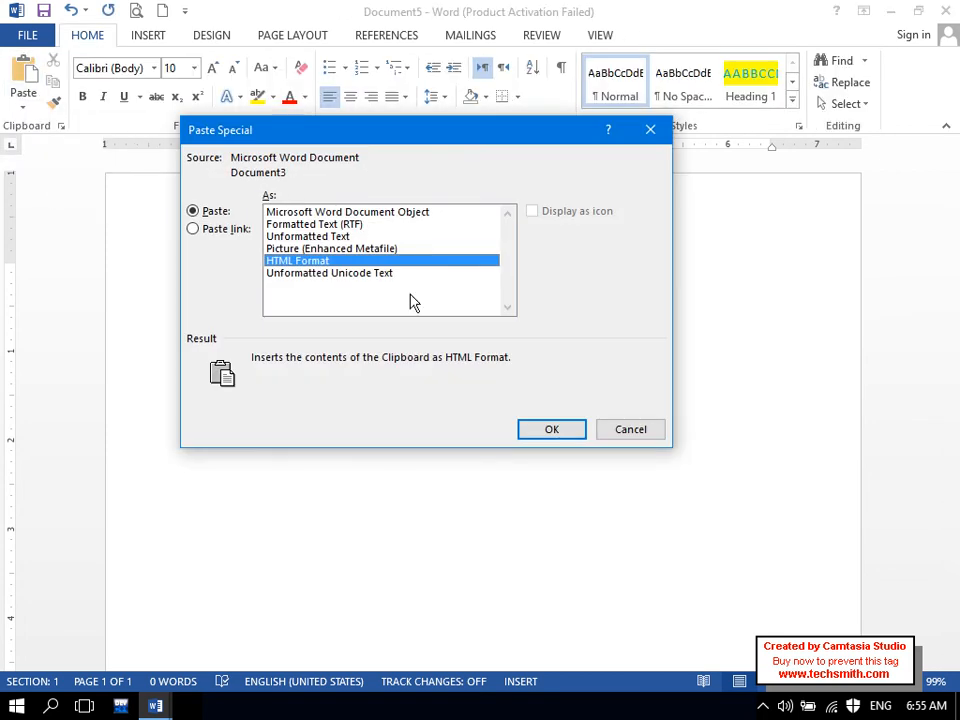
click(284, 249)
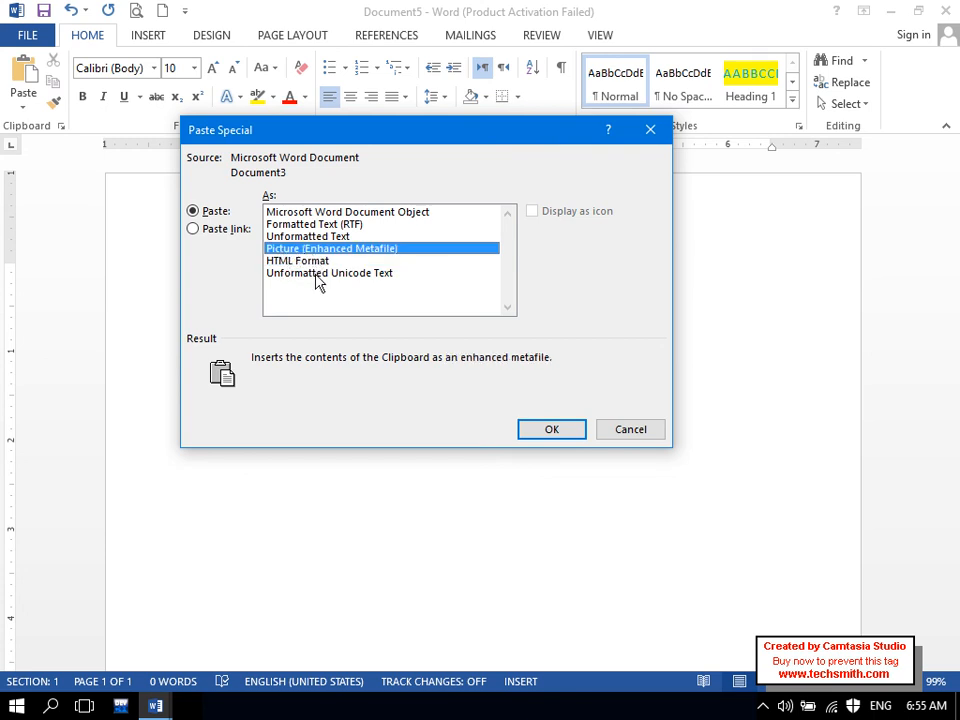
click(320, 261)
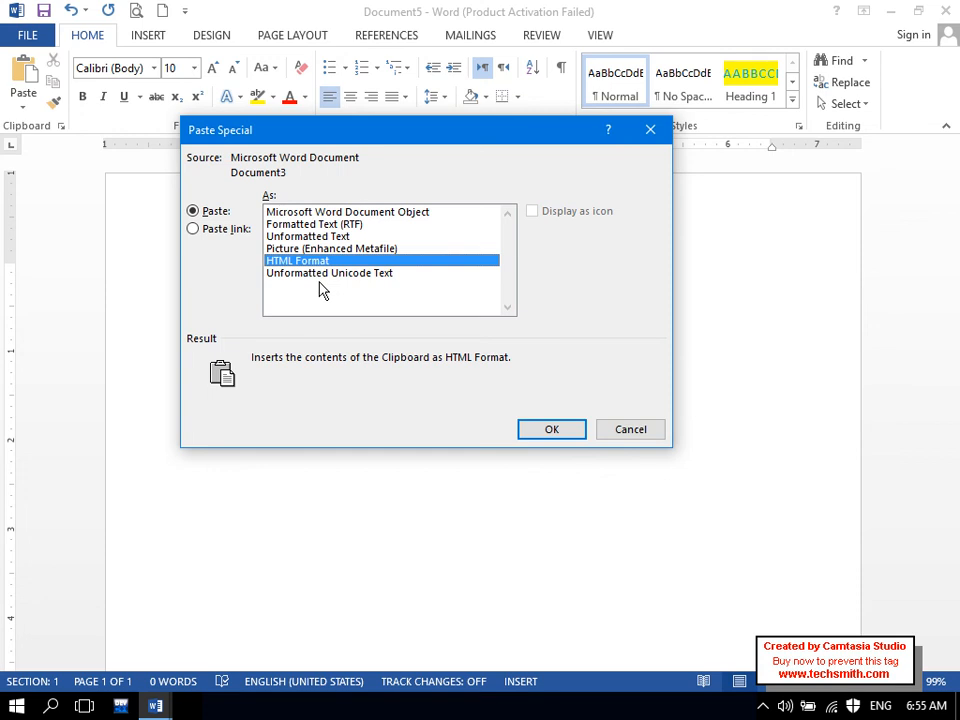
click(321, 276)
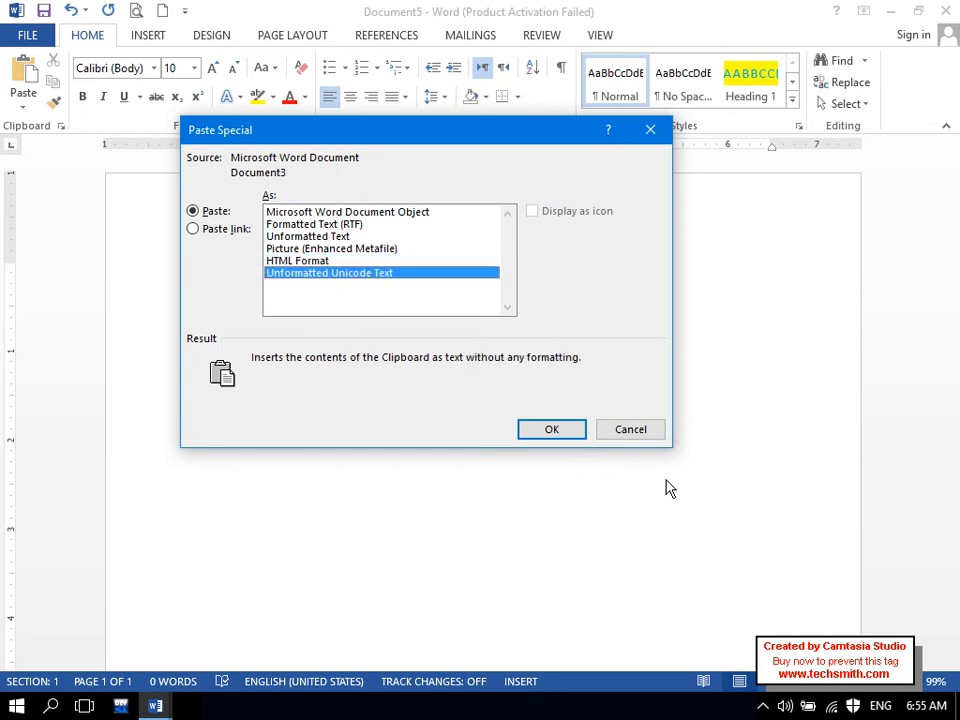
click(616, 430)
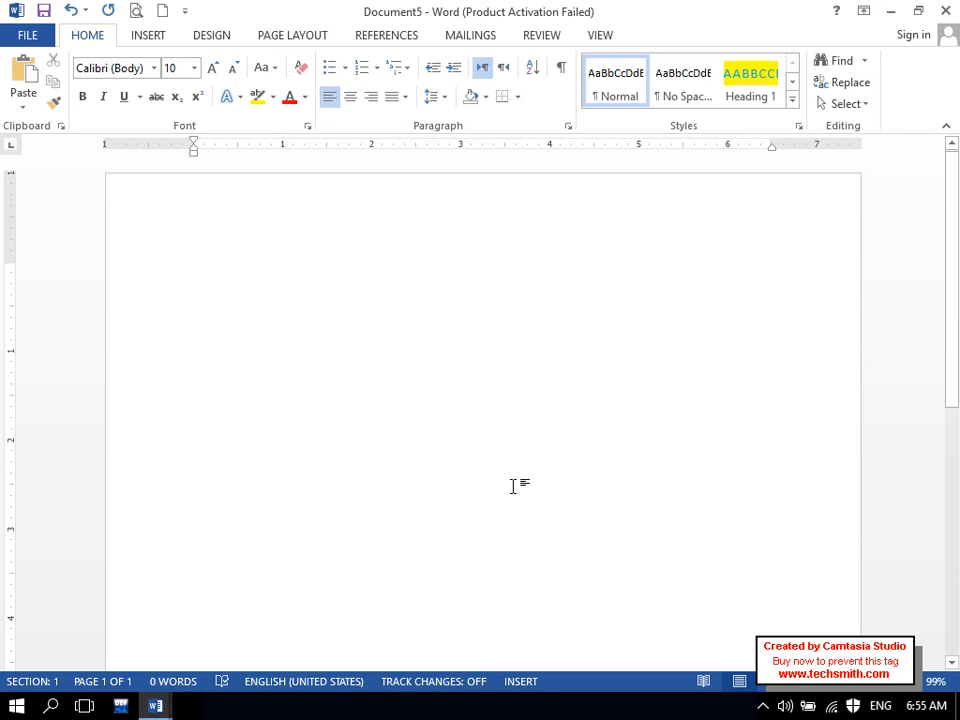
- Find Internet Explorer by searching 'inter', launch it maximized, and select the address bar
key(super)
text(inter)
click(145, 214)
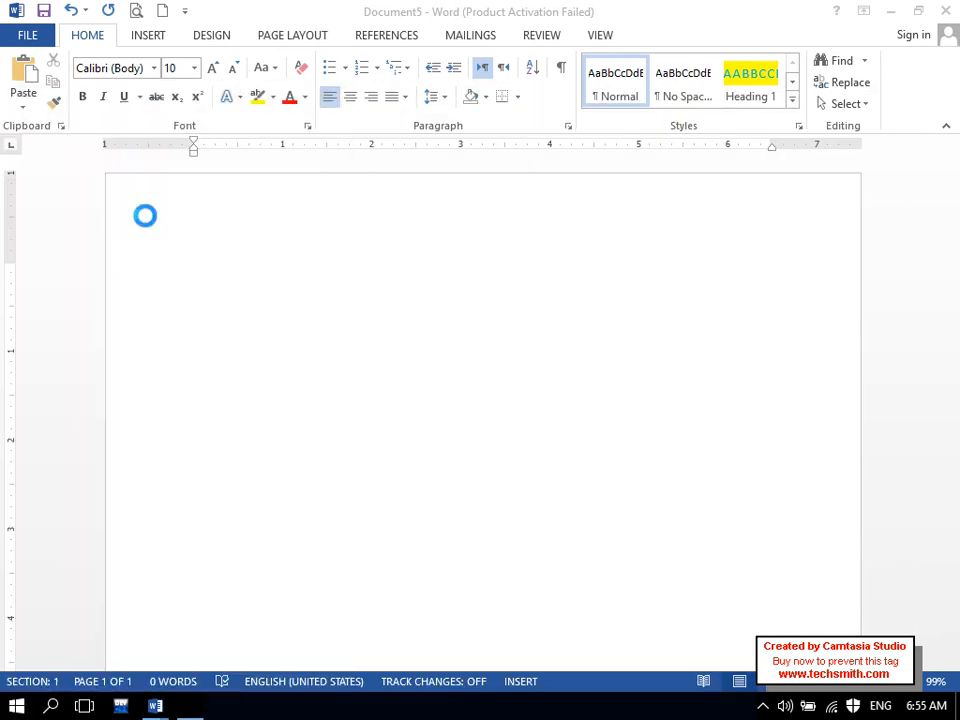
double_click(587, 47)
click(245, 38)
- Go to google.com in Internet Explorer, reloading the page until it appears
text(google.com/)
key(Return)
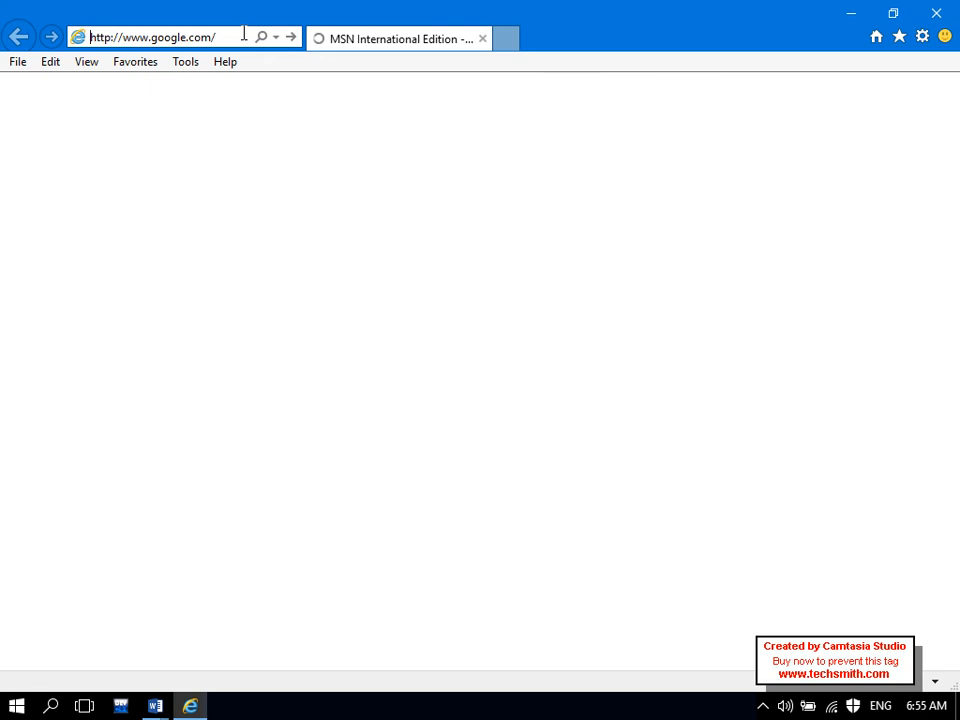
click(243, 34)
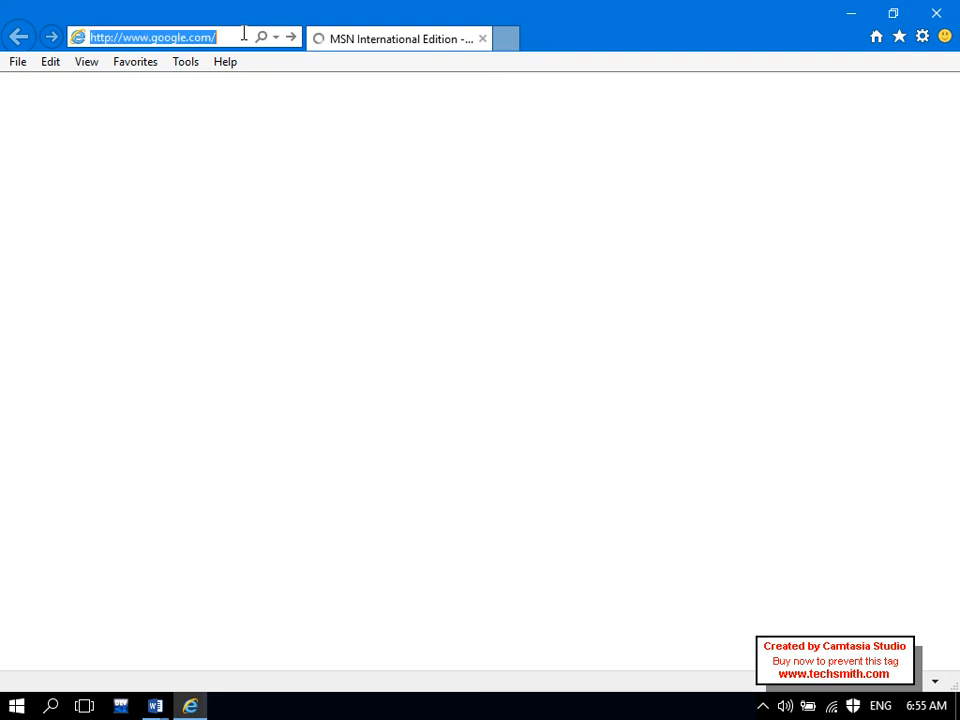
key(Return)
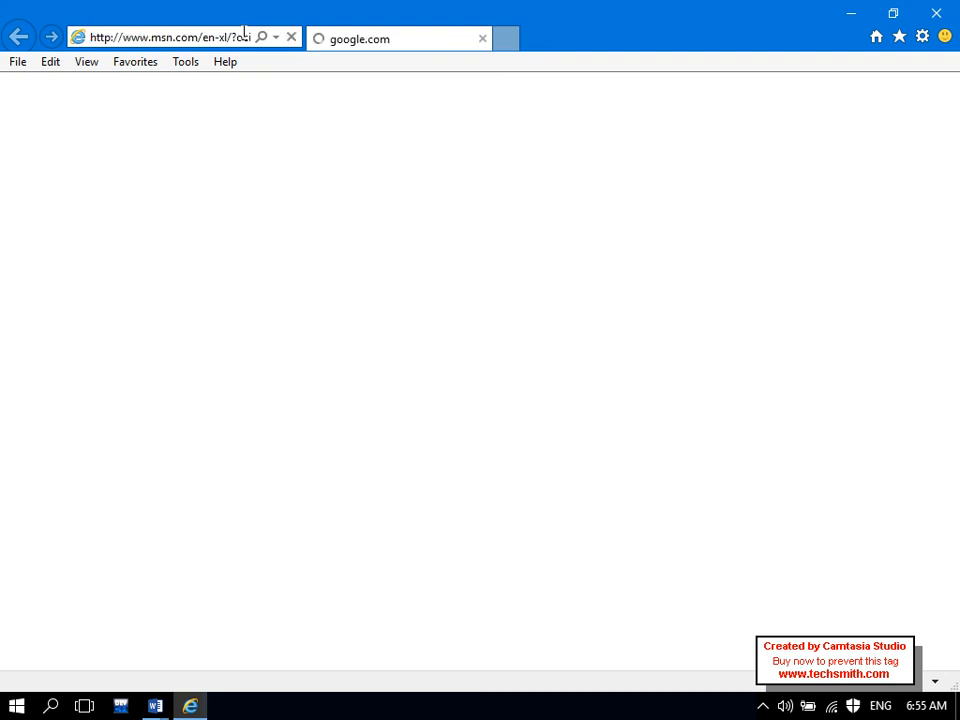
click(243, 37)
key(Return)
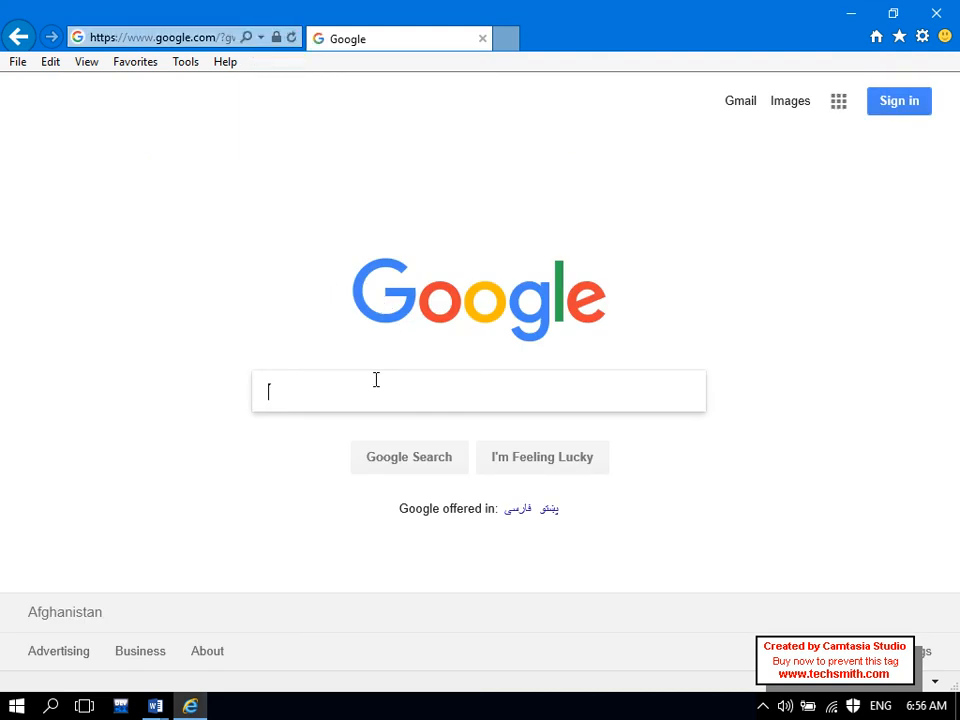
- Search Google for 'What is Computer?' and open the Computer Notes result
text(hat is)
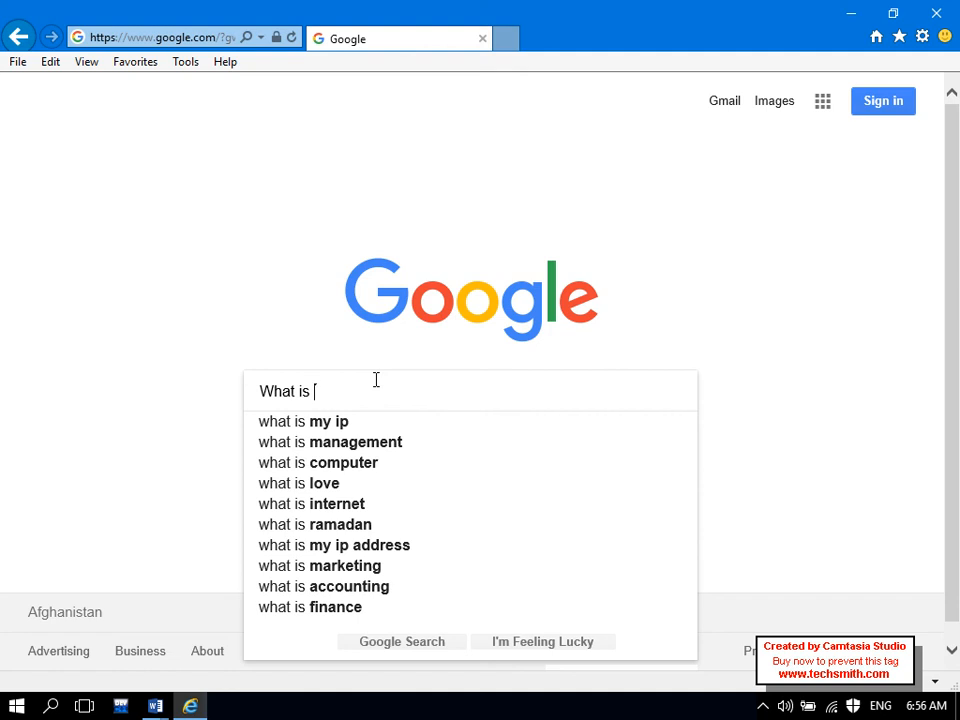
text(mputer?)
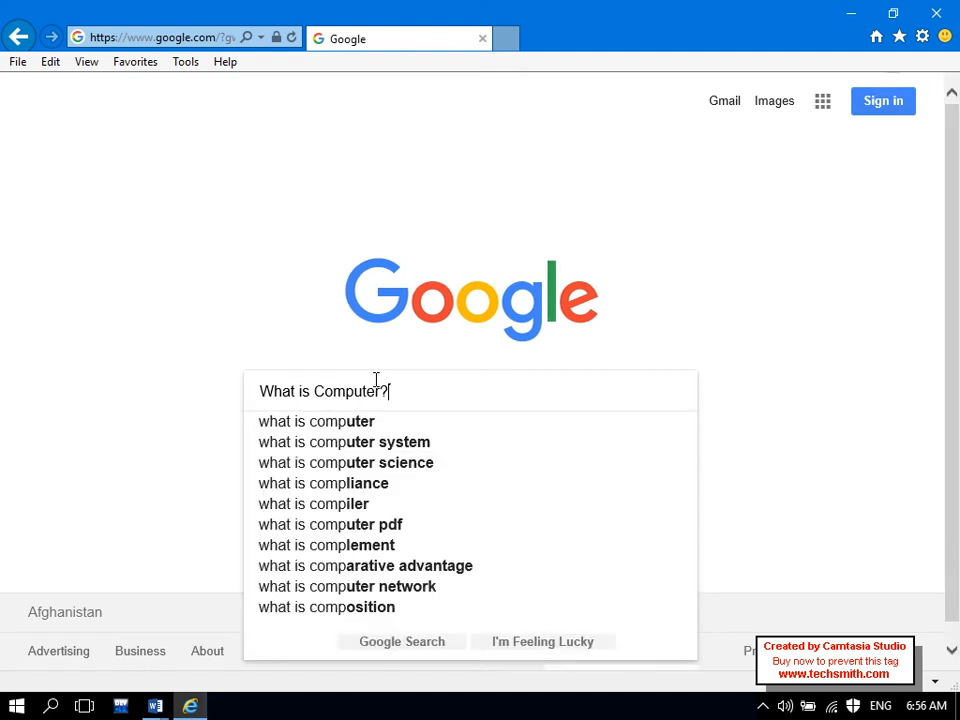
key(Return)
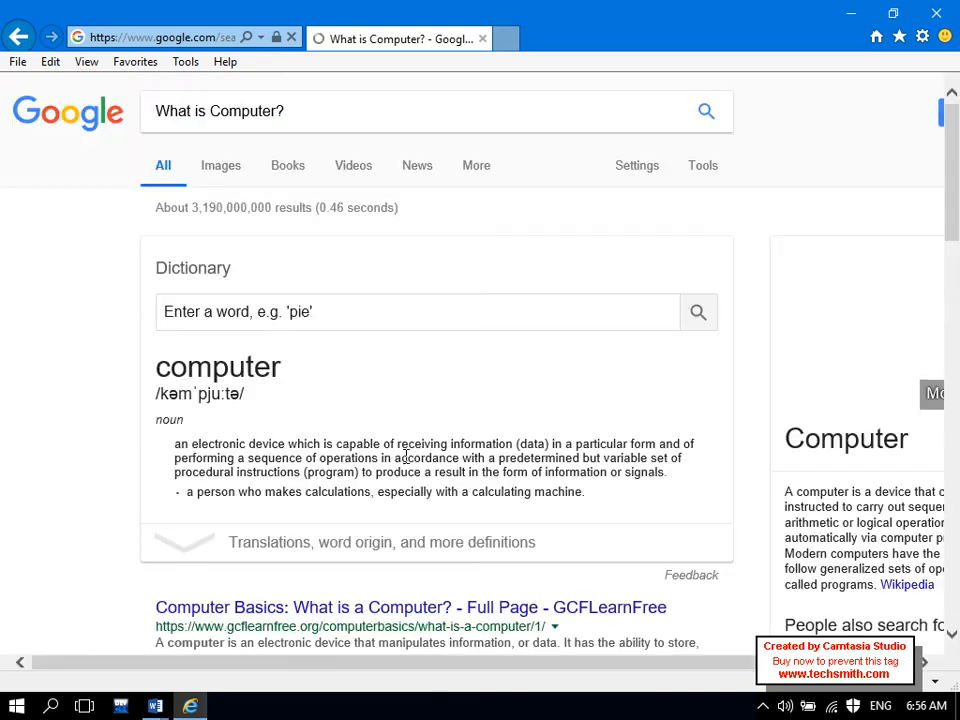
drag(949, 225, 955, 292)
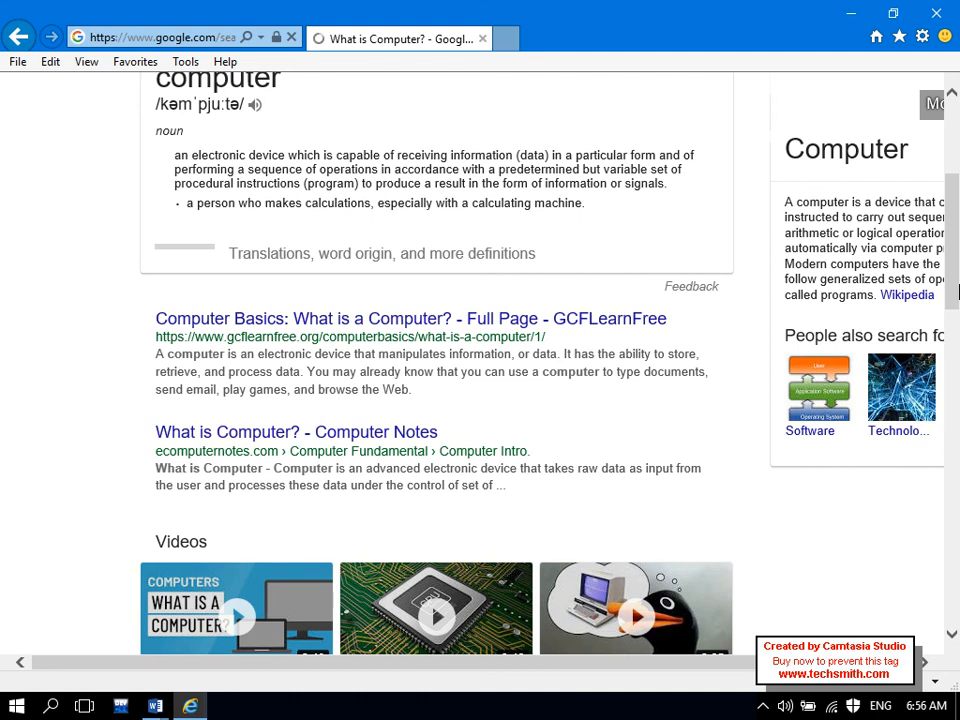
drag(414, 399, 160, 343)
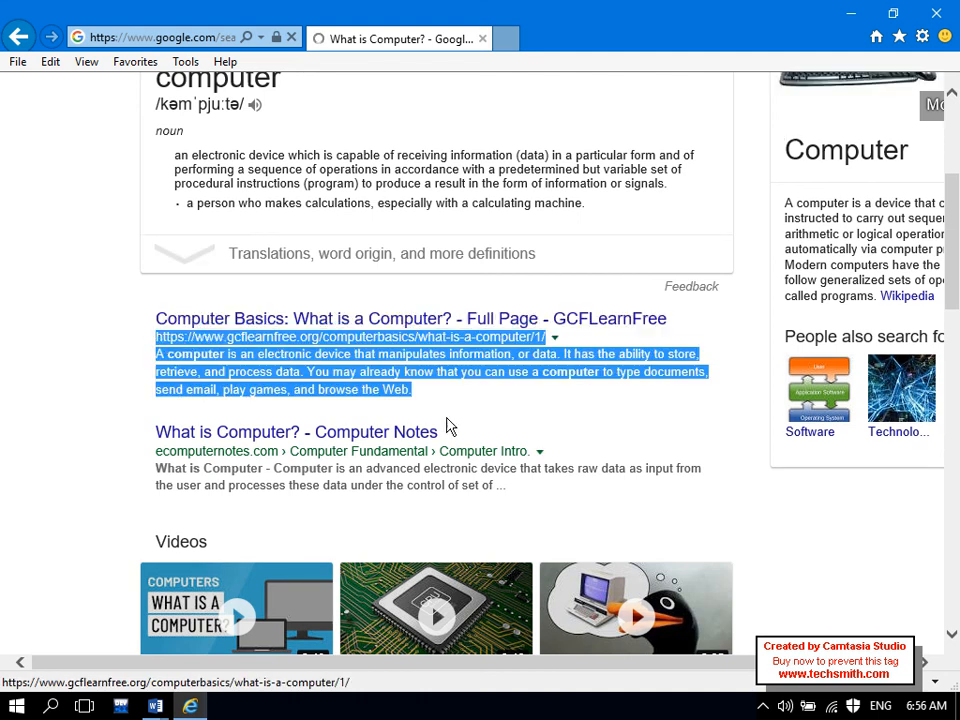
click(449, 427)
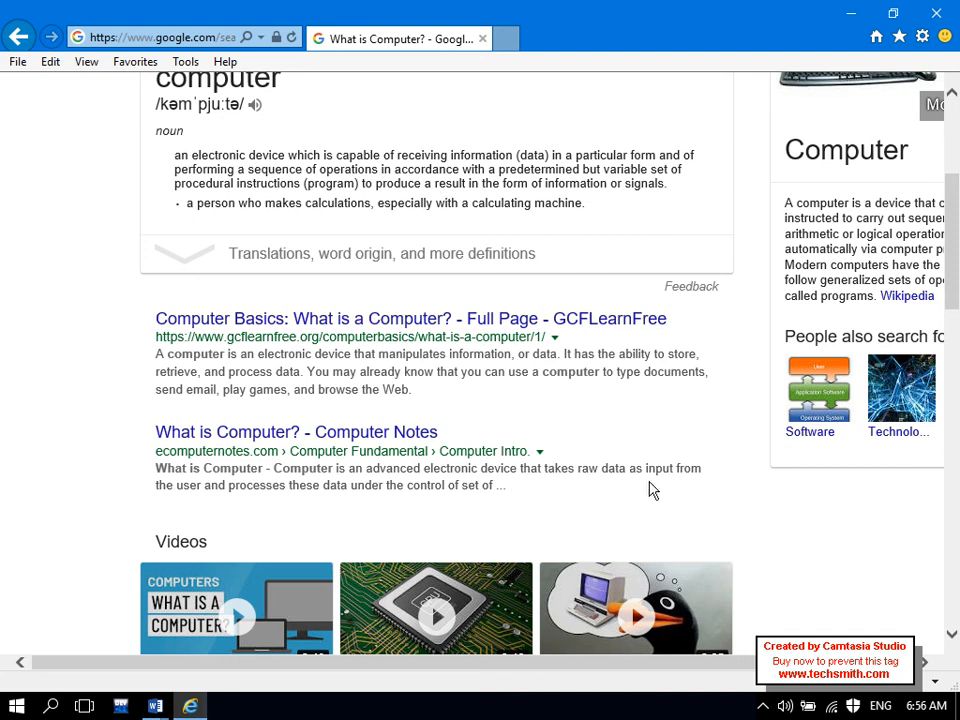
click(338, 436)
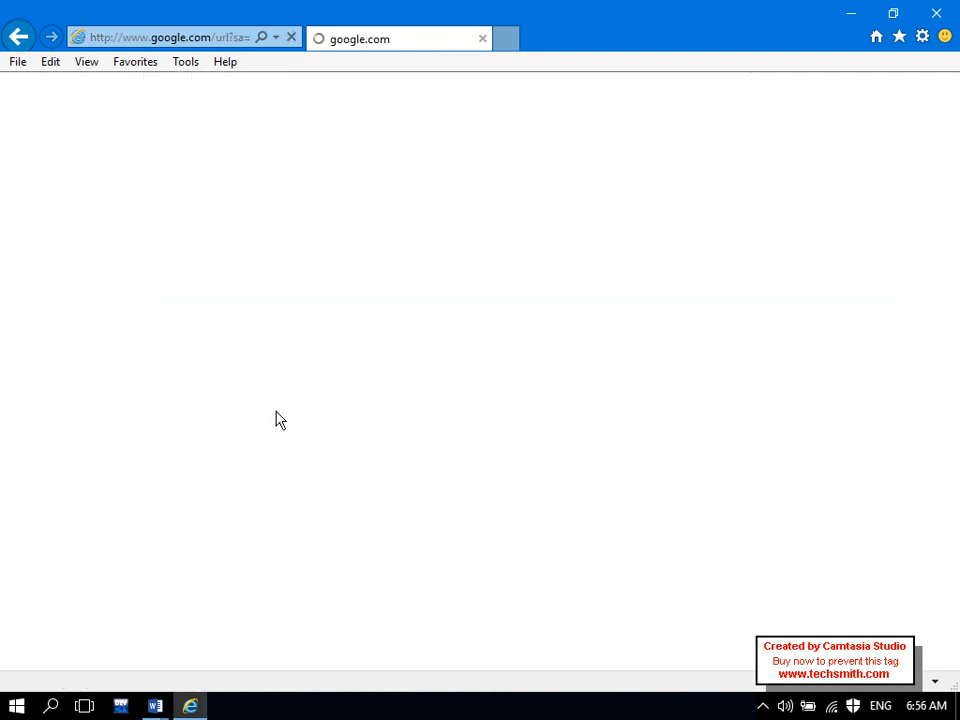
- Select and copy the article's opening 'What is Computer' paragraph, then return to Word
mouse_move(193, 708)
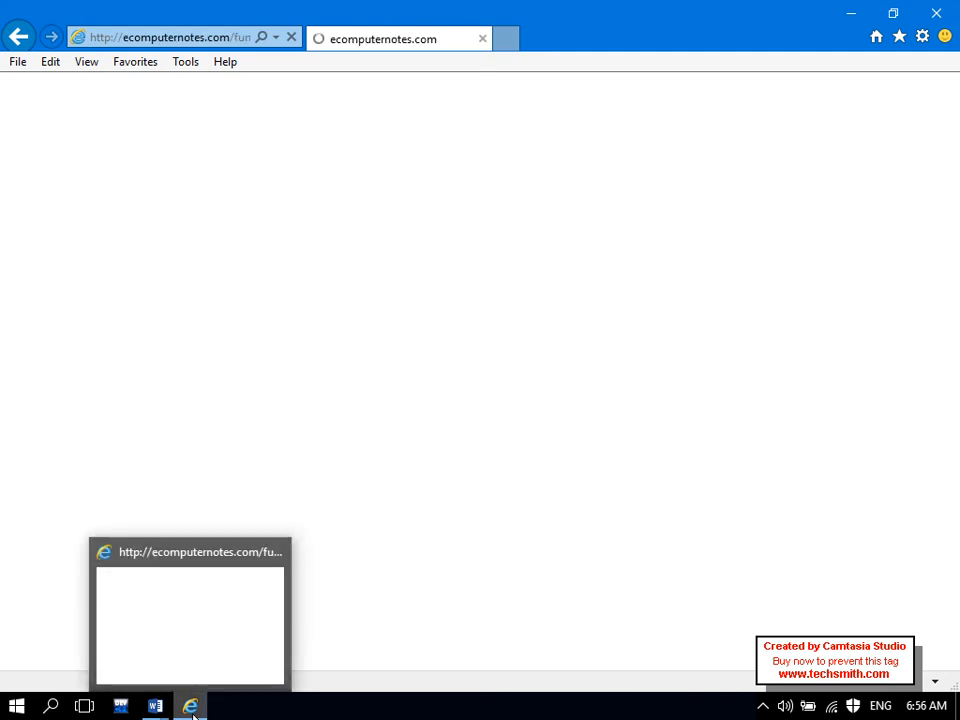
key(alt+Tab)
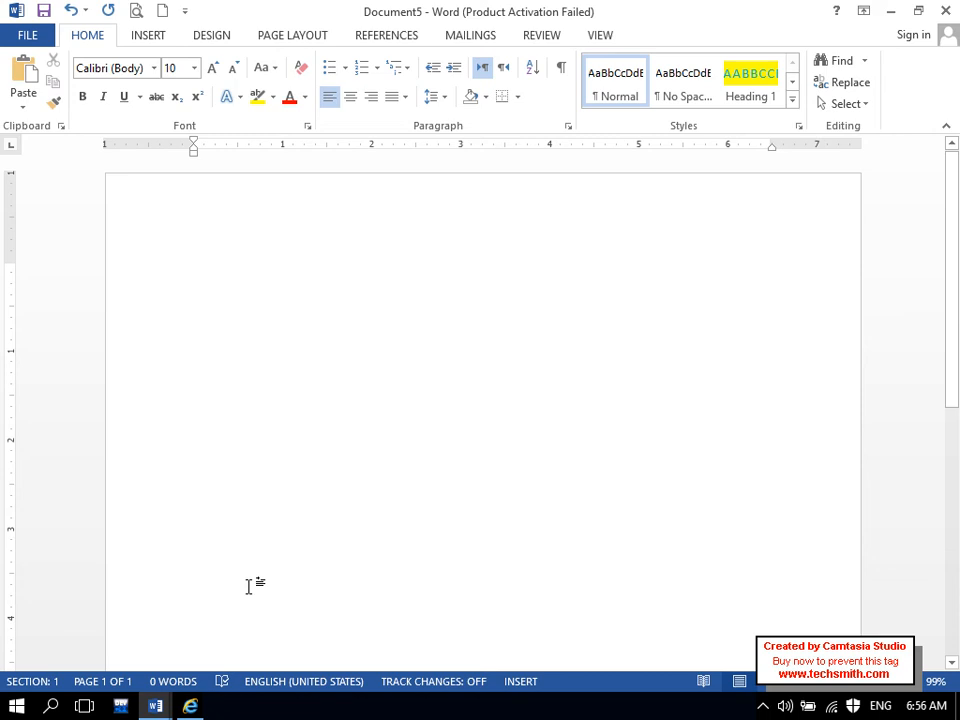
click(190, 706)
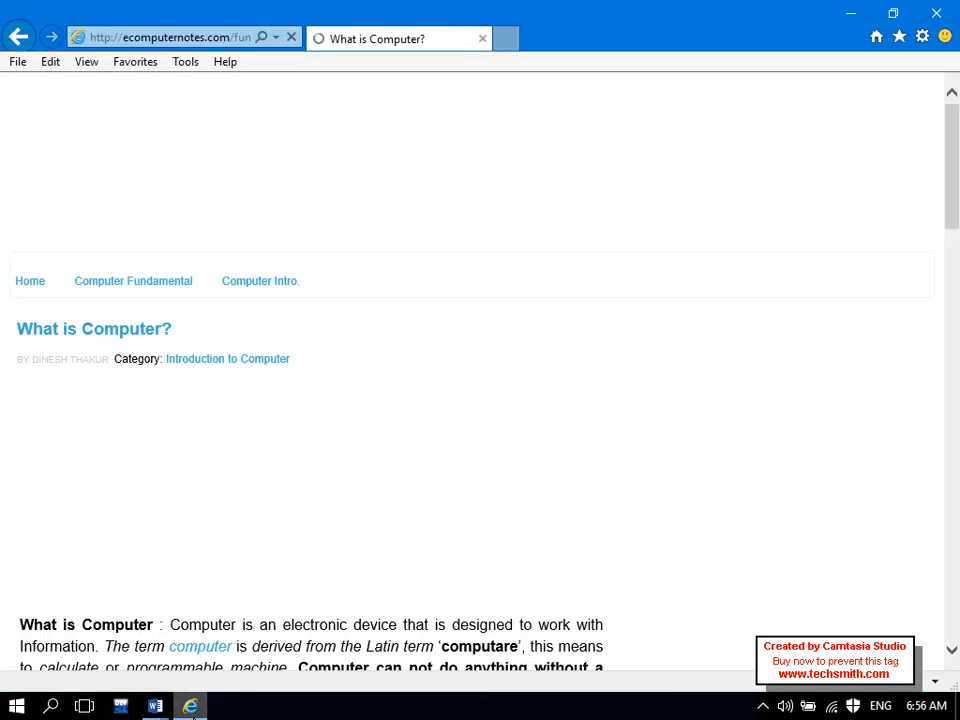
scroll(955, 275, down, 3)
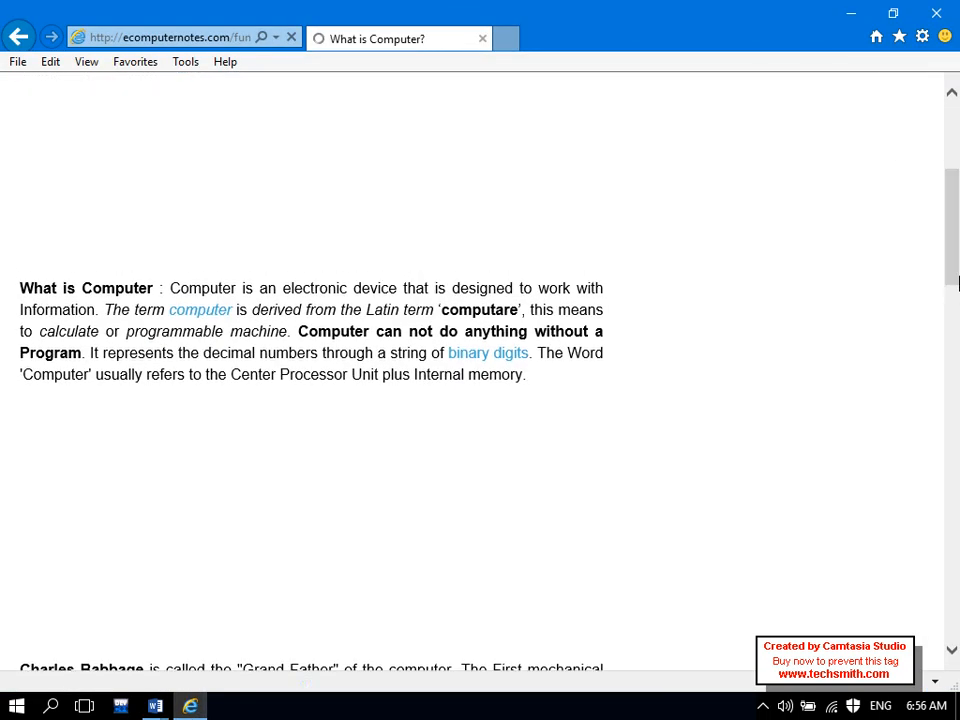
drag(559, 386, 142, 330)
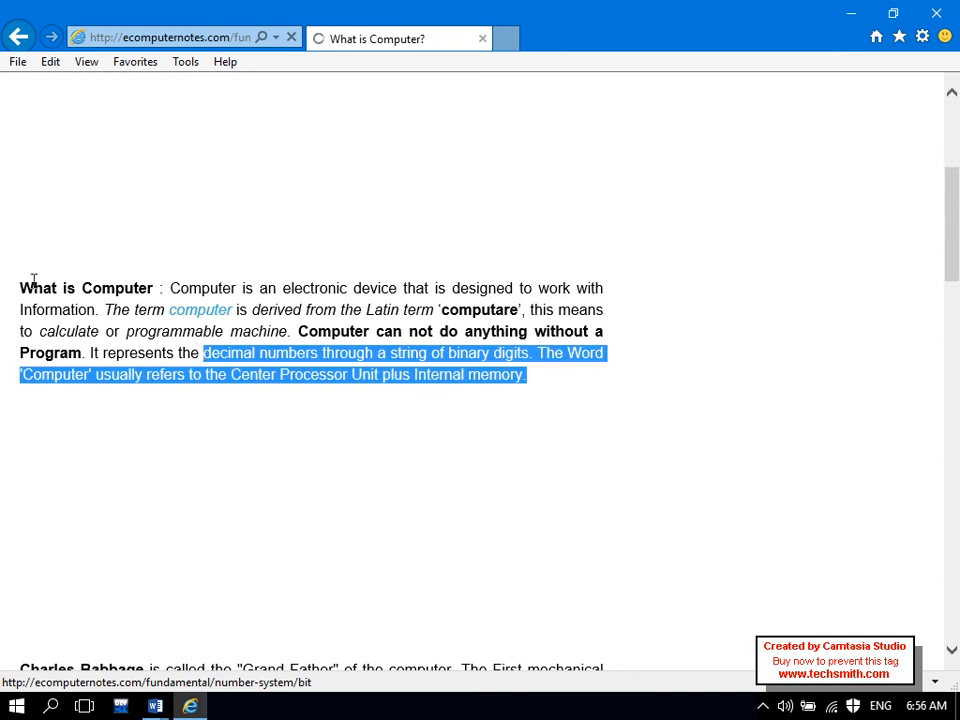
drag(20, 287, 562, 391)
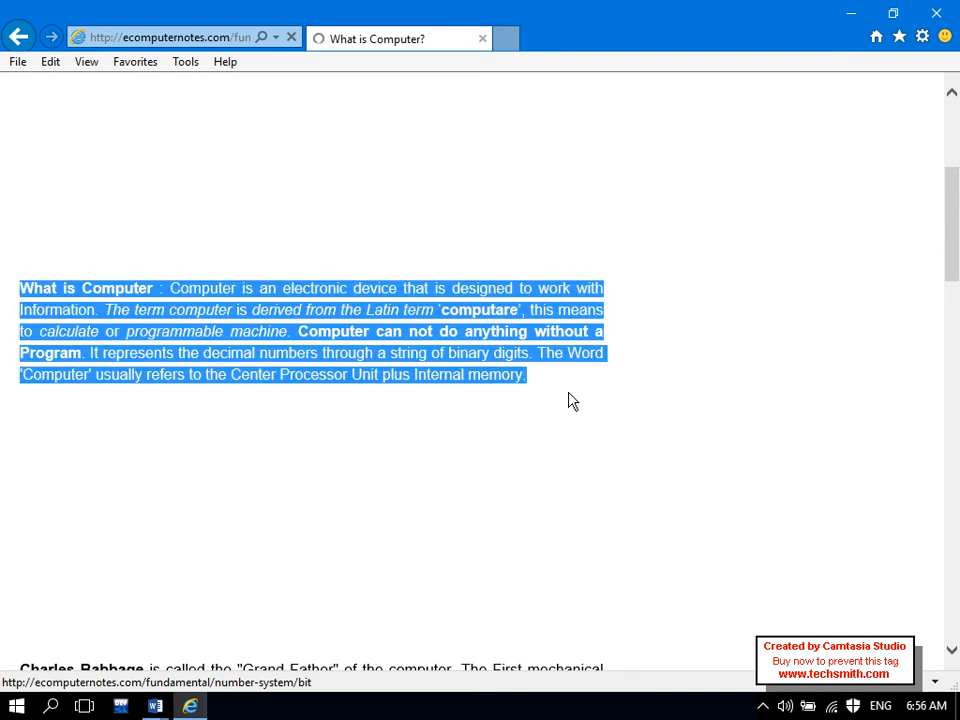
click(158, 706)
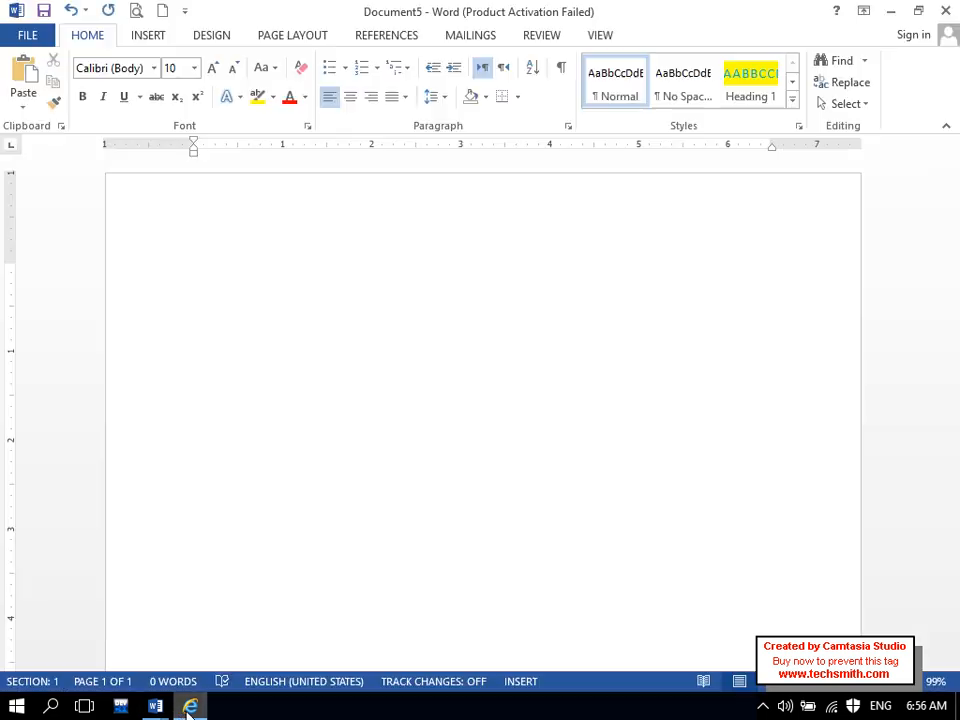
- Paste the paragraph with its default formatting, then undo that paste
click(26, 104)
click(70, 179)
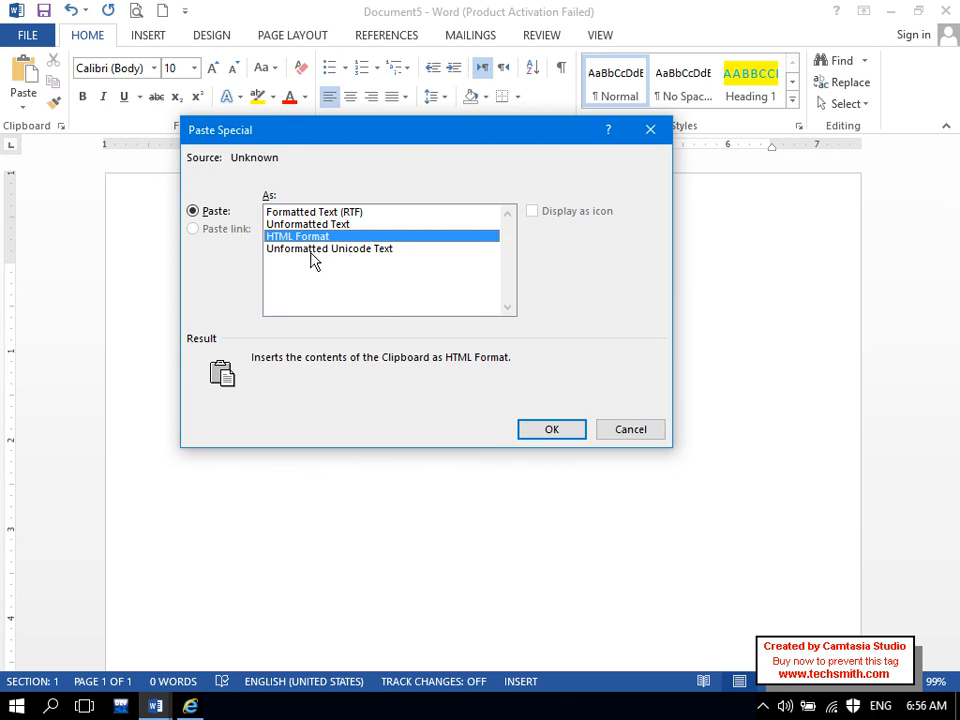
click(531, 429)
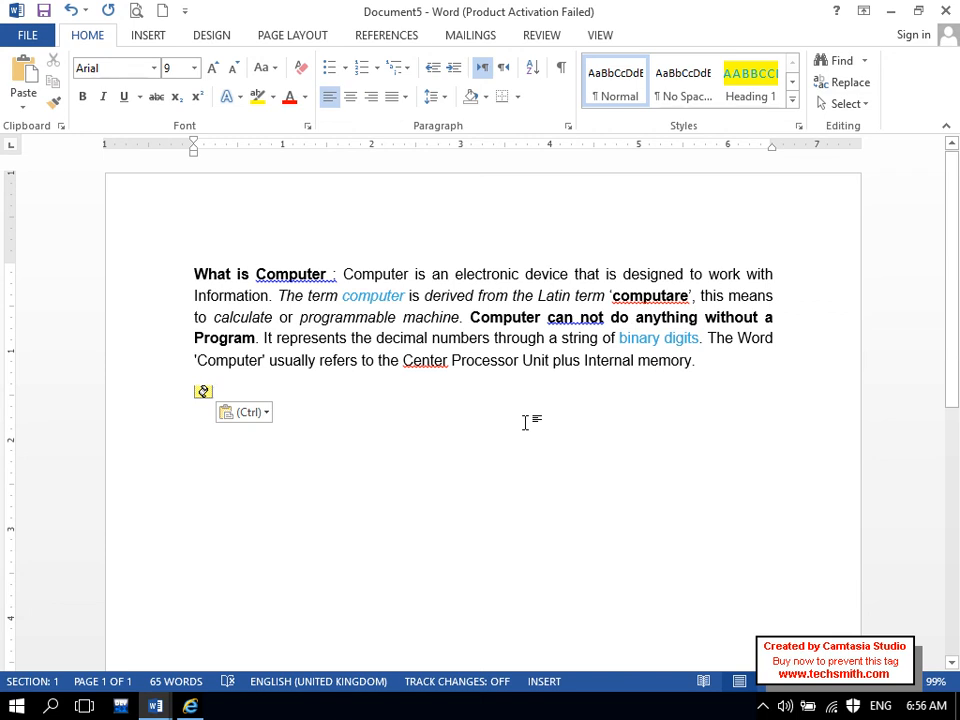
key(ctrl)
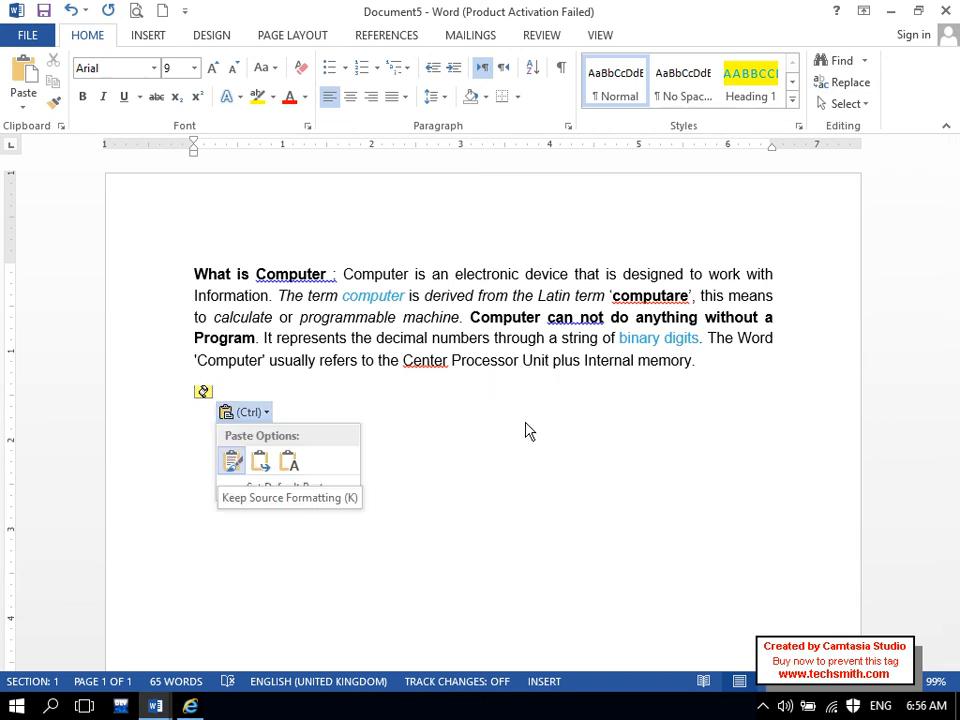
key(Escape)
key(ctrl+z)
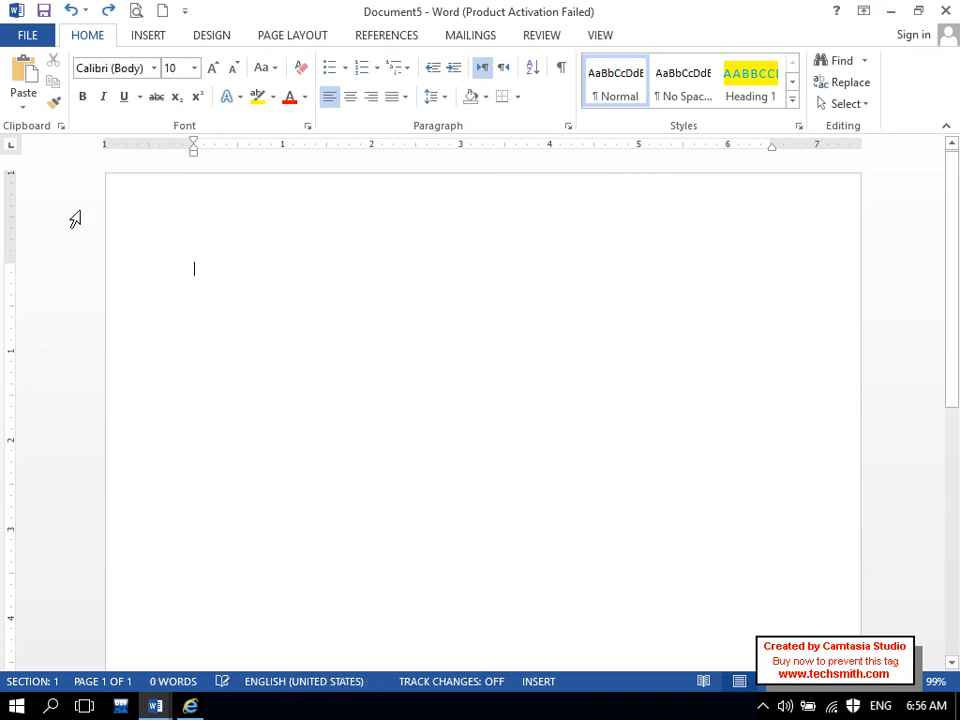
- Paste the paragraph as Unformatted Unicode Text through Paste Special
click(23, 106)
click(55, 180)
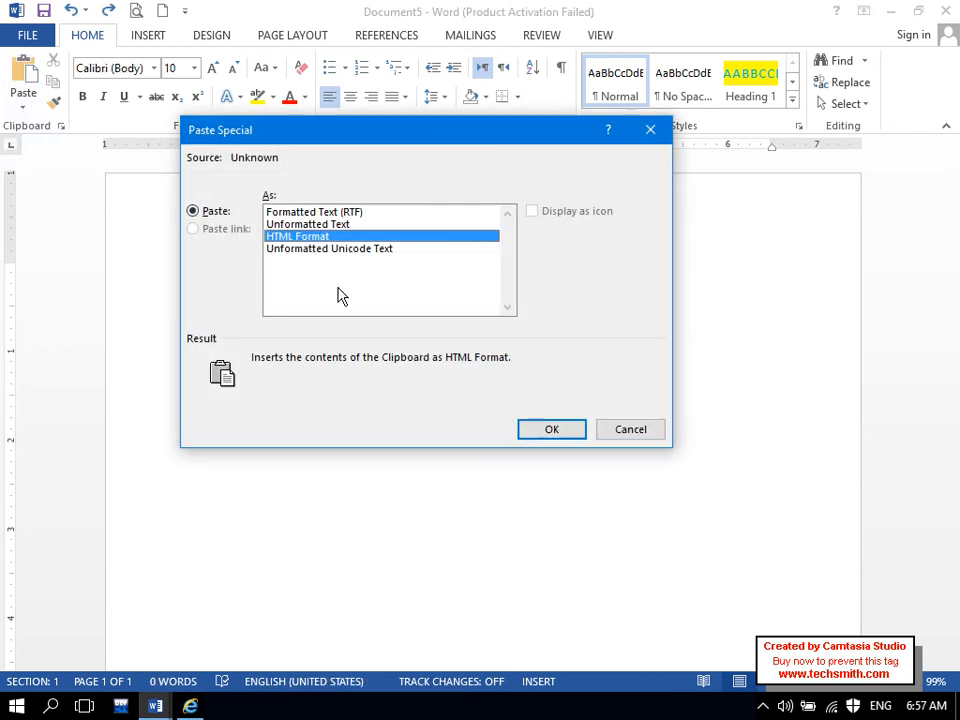
click(316, 250)
click(552, 430)
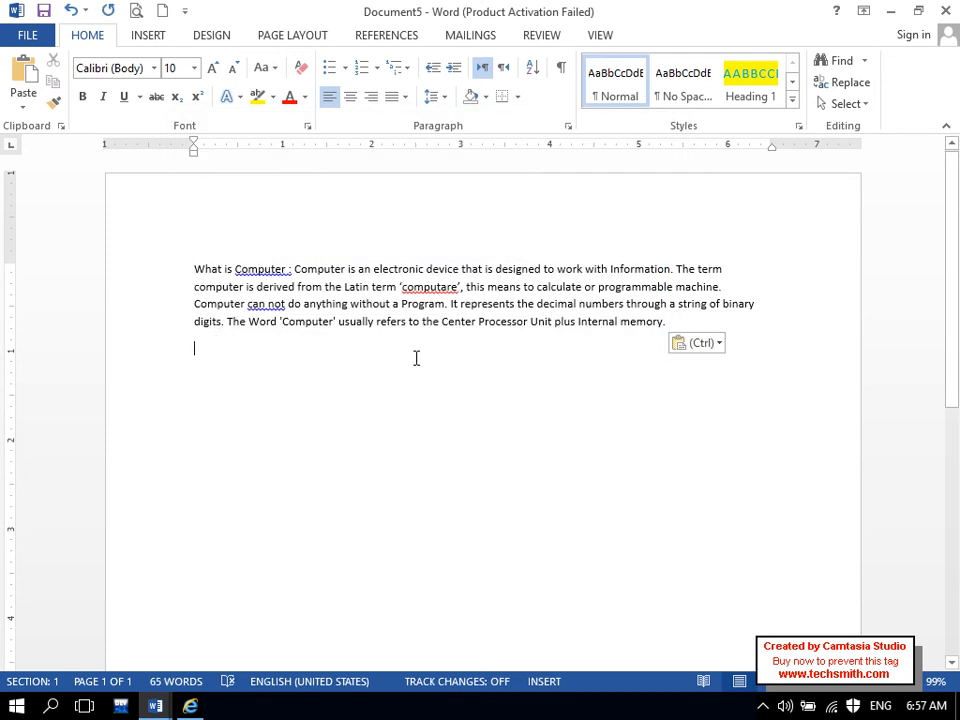
- Keep 'computare' as written by adding it to the dictionary
right_click(432, 287)
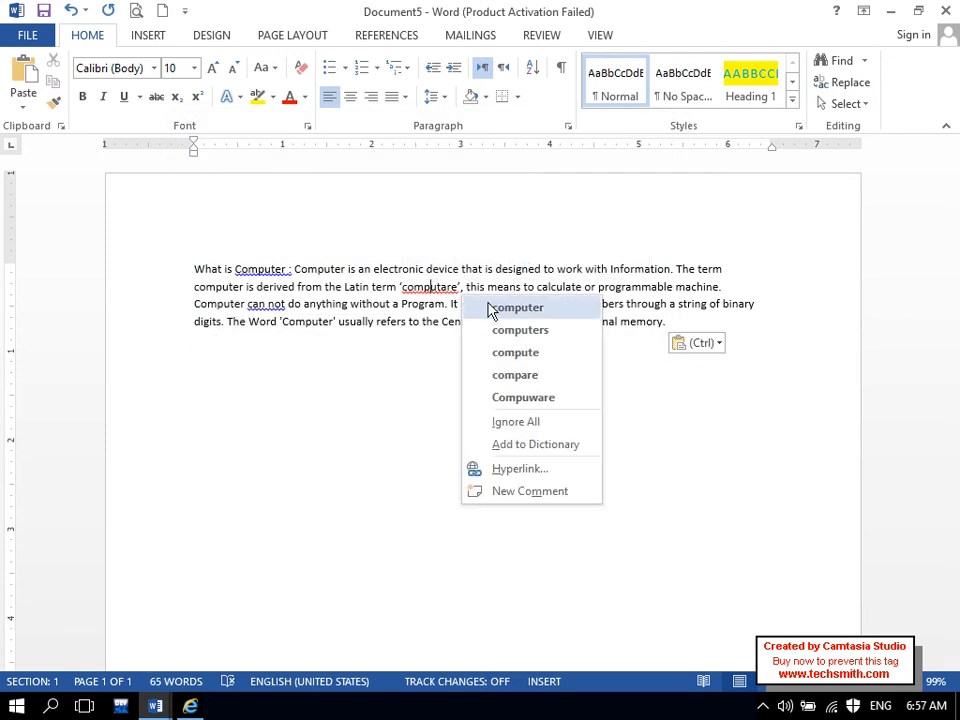
key(Escape)
click(499, 312)
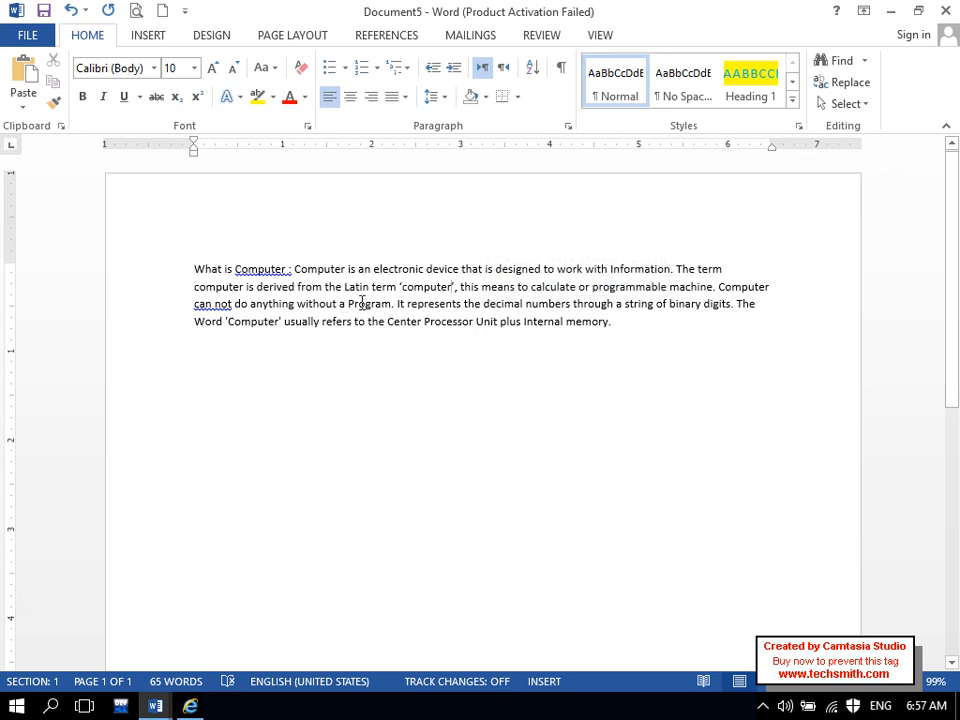
key(ctrl+z)
mouse_move(411, 300)
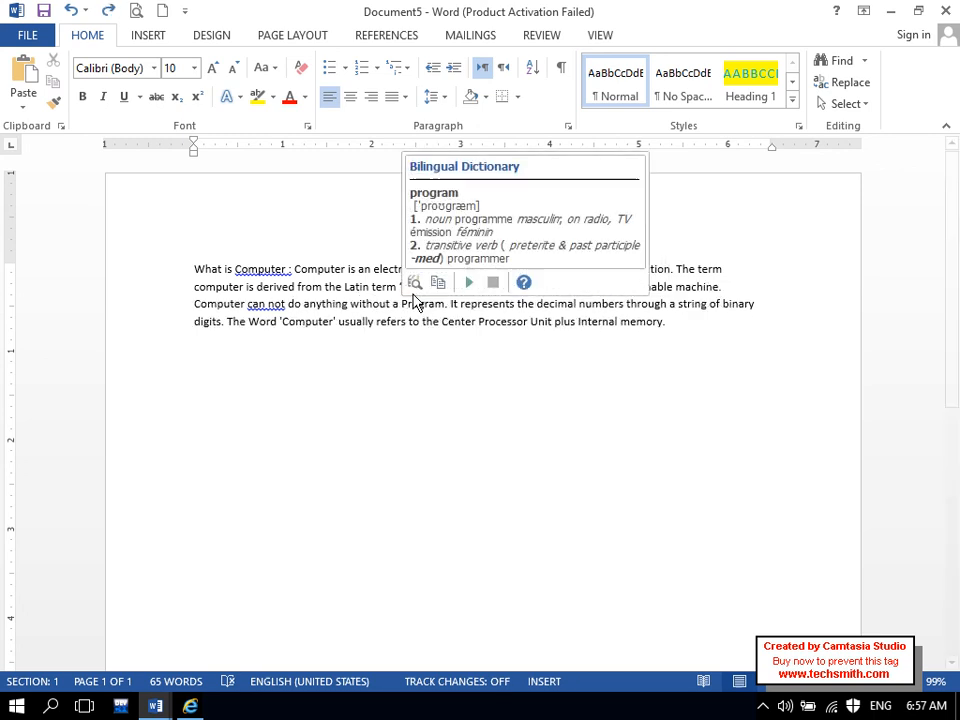
right_click(432, 284)
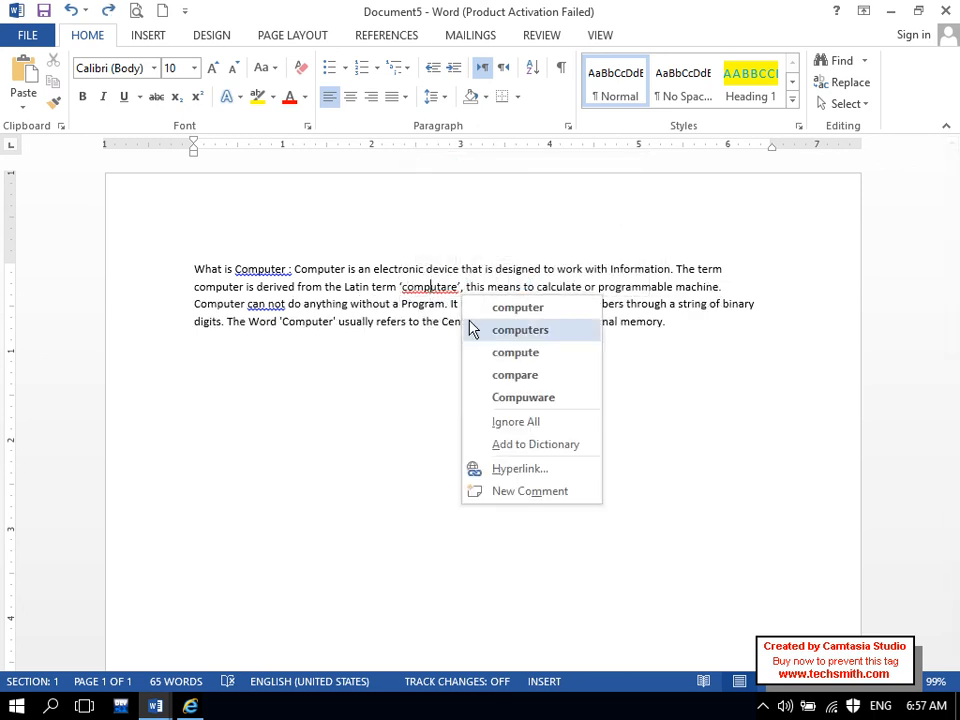
click(506, 446)
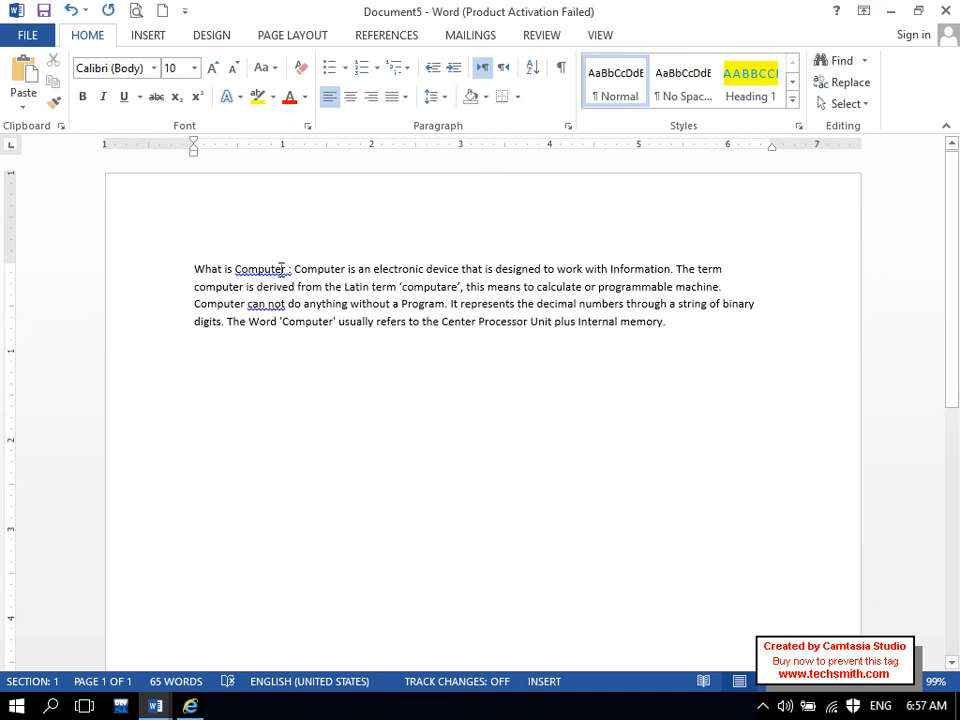
- Correct 'Computer :' to 'Computer:' and 'can not' to 'cannot', then add a blank line after 'memory.'
right_click(281, 268)
click(330, 292)
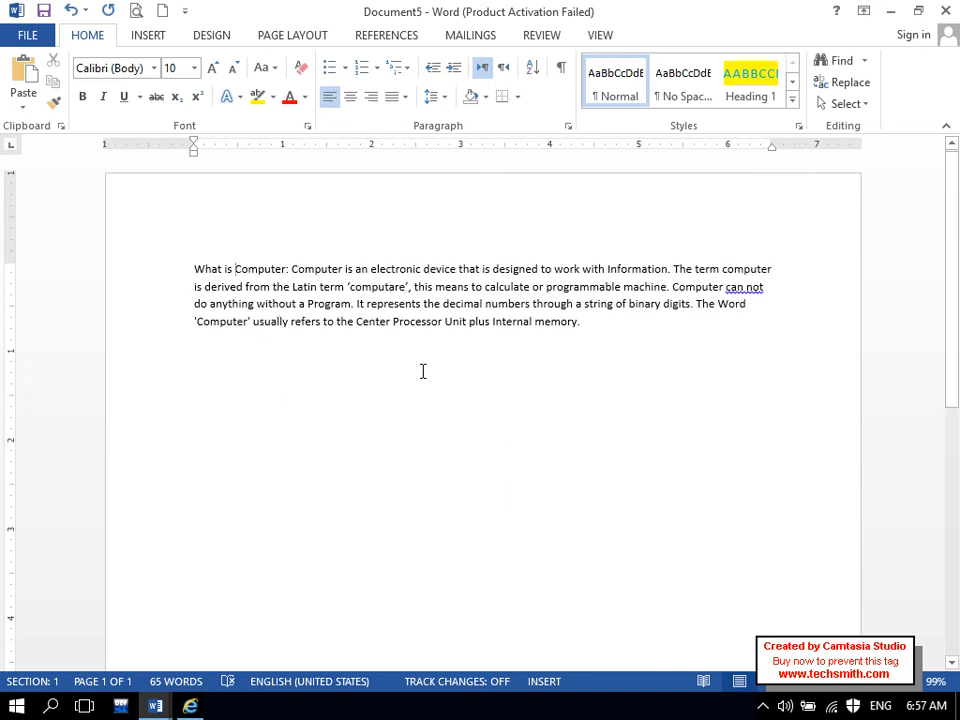
right_click(742, 290)
click(790, 306)
click(697, 331)
key(Return)
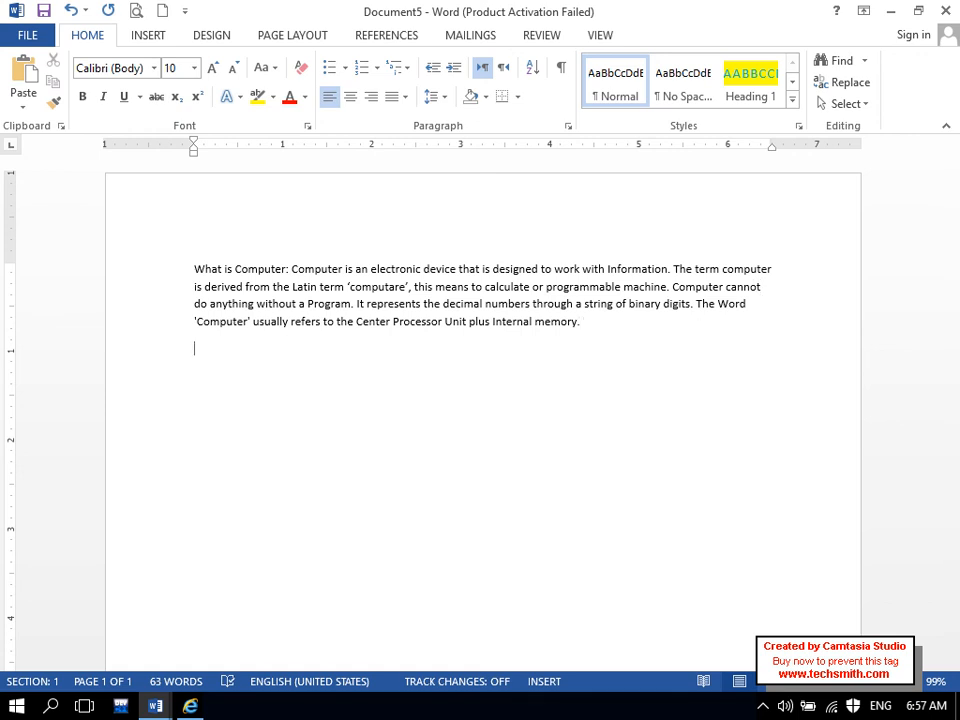
- Make all the text 12 pt, justified, with 1.5 line spacing
key(ctrl+a)
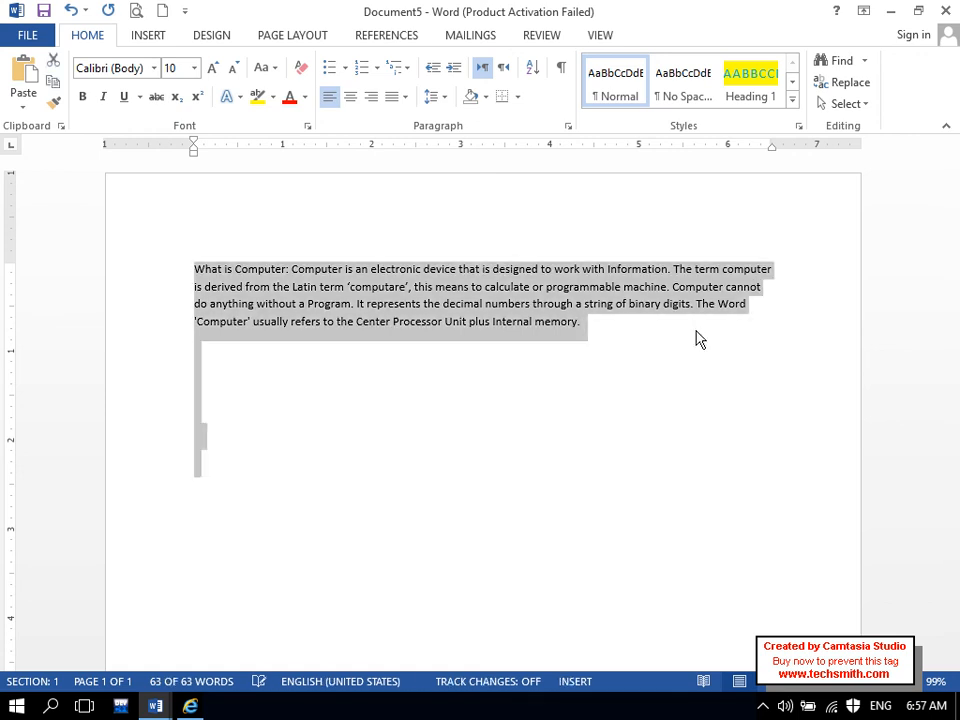
key(ctrl+bracketright)
key(ctrl+bracketright)
key(ctrl+bracketright)
key(ctrl+bracketleft)
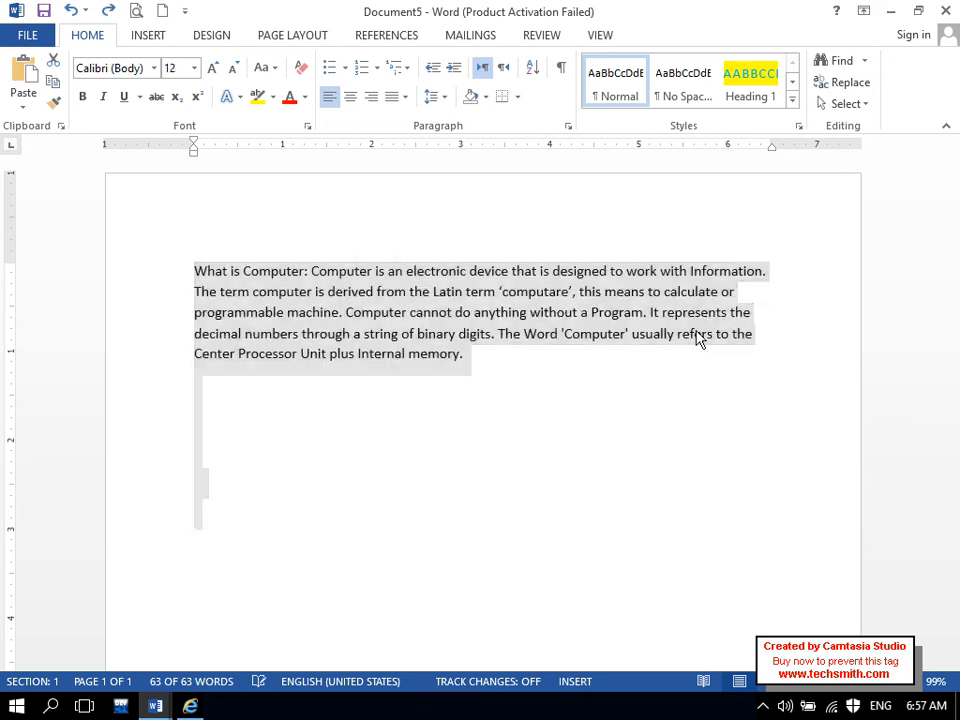
click(404, 97)
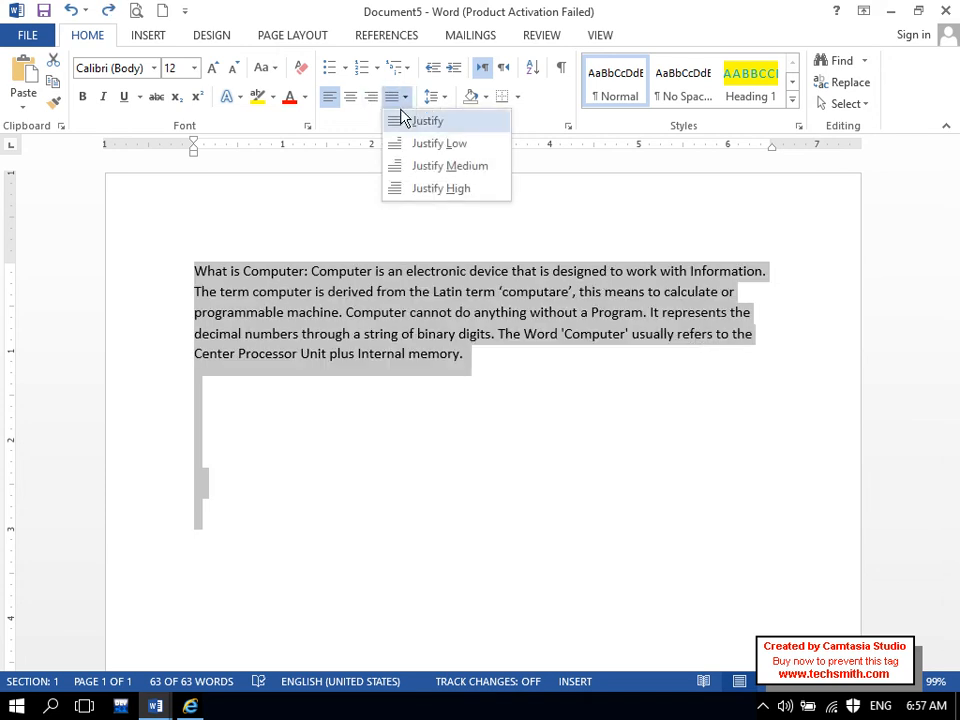
click(401, 119)
click(446, 97)
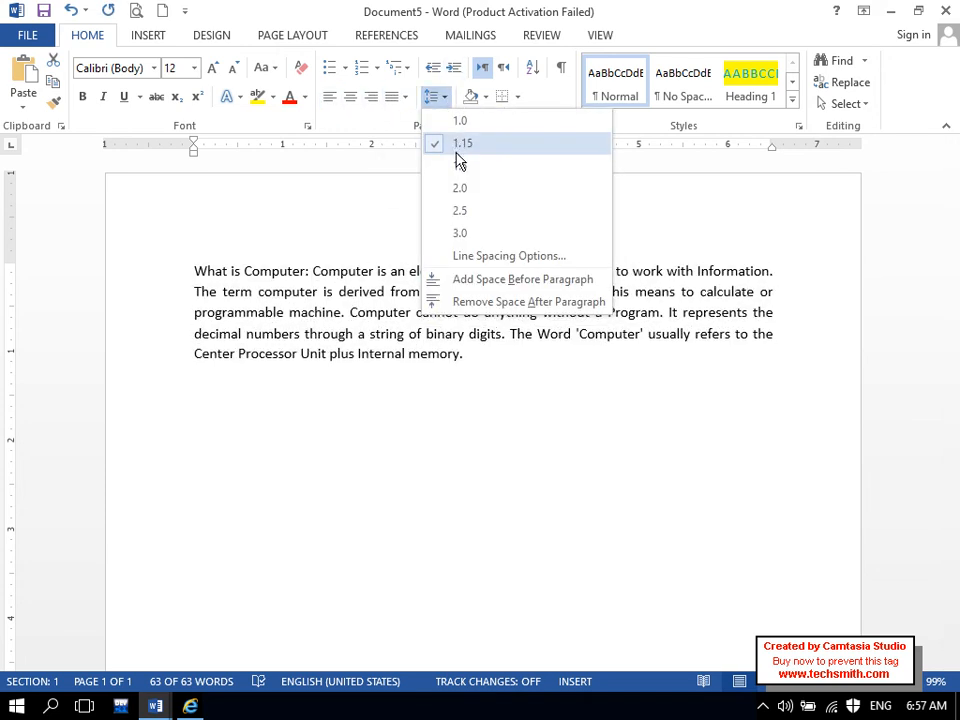
click(459, 166)
click(520, 444)
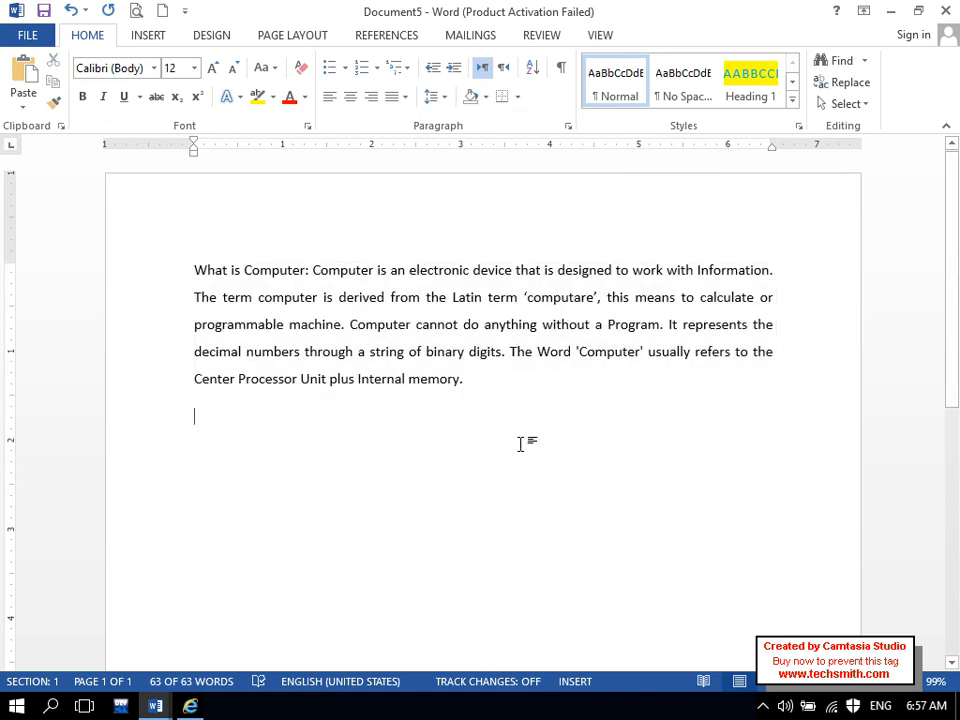
- Split off 'What is Computer?' as its own heading, replacing the colon, and make it bold, larger and red
click(313, 270)
key(Return)
key(BackSpace)
key(BackSpace)
text(?)
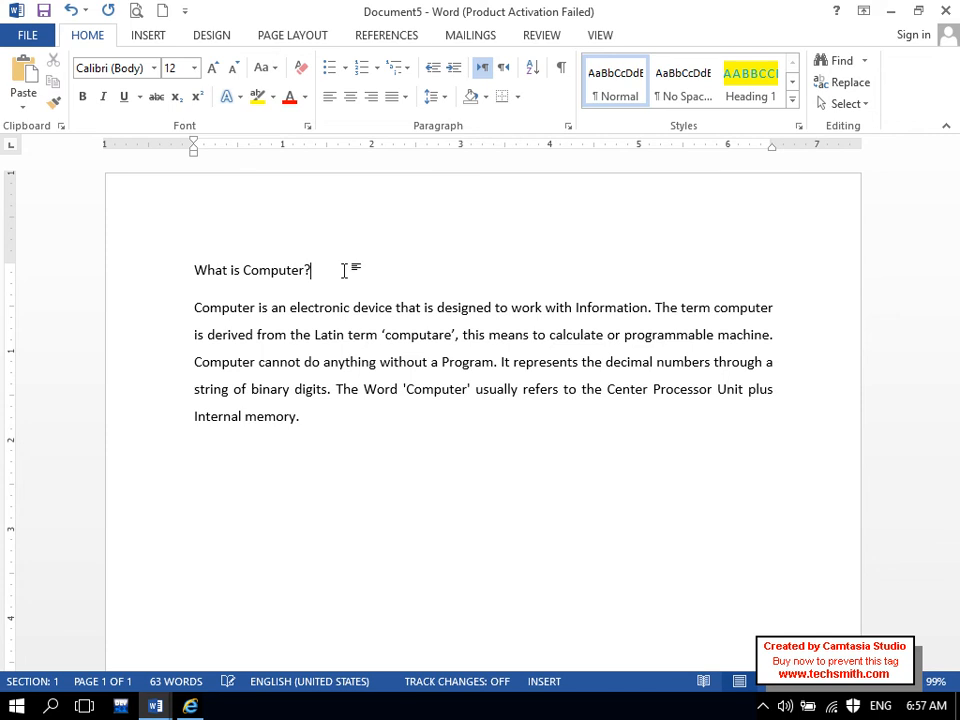
drag(344, 270, 193, 272)
click(82, 96)
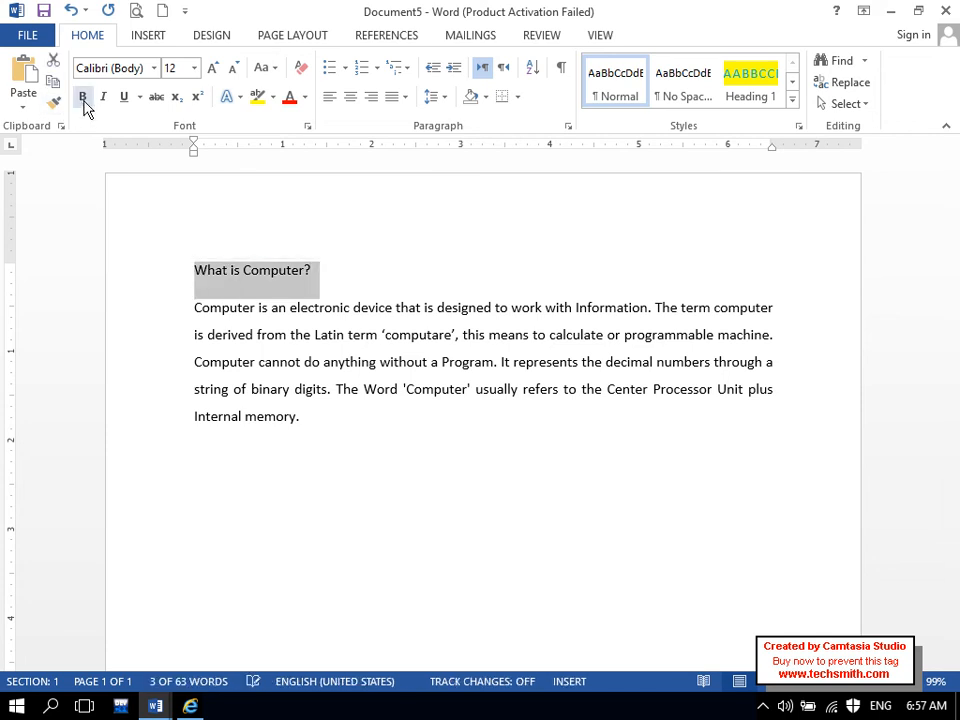
click(212, 69)
click(212, 69)
click(212, 69)
click(289, 97)
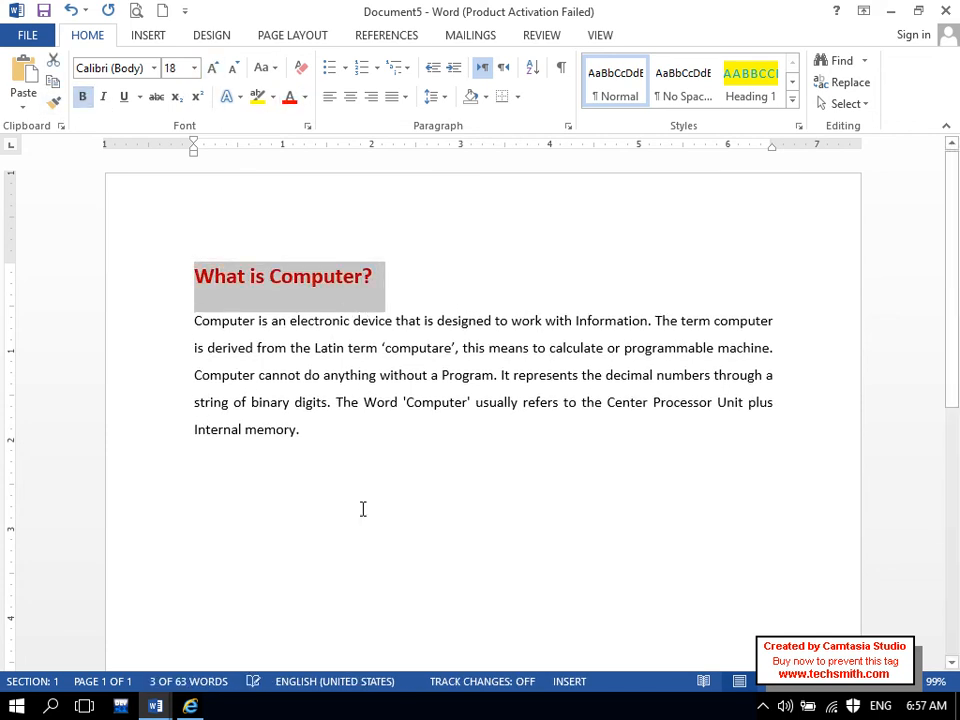
click(363, 509)
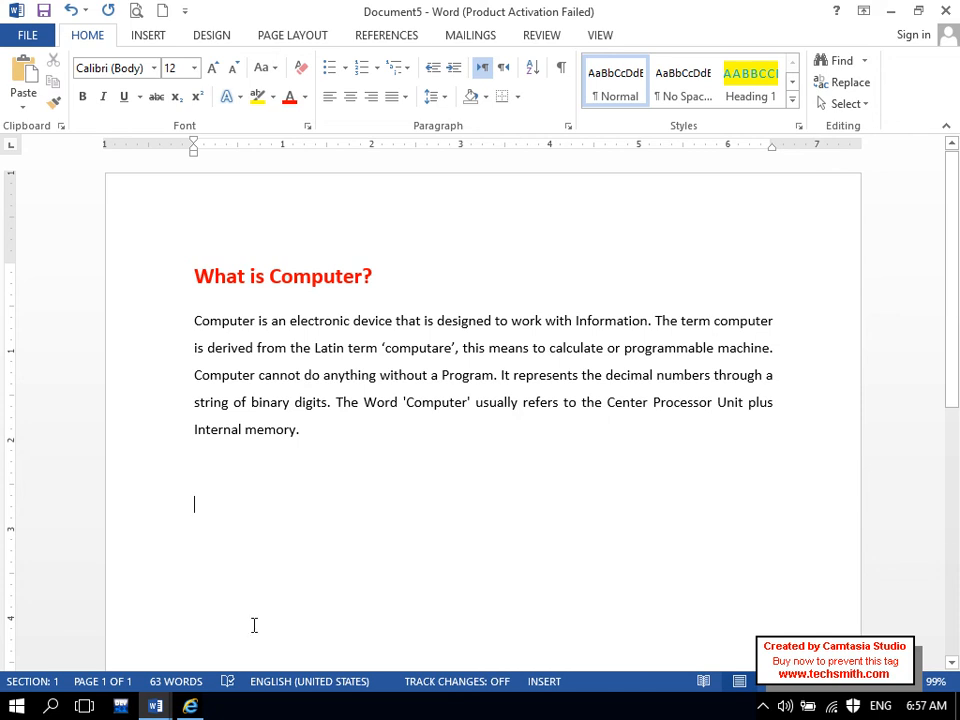
click(190, 706)
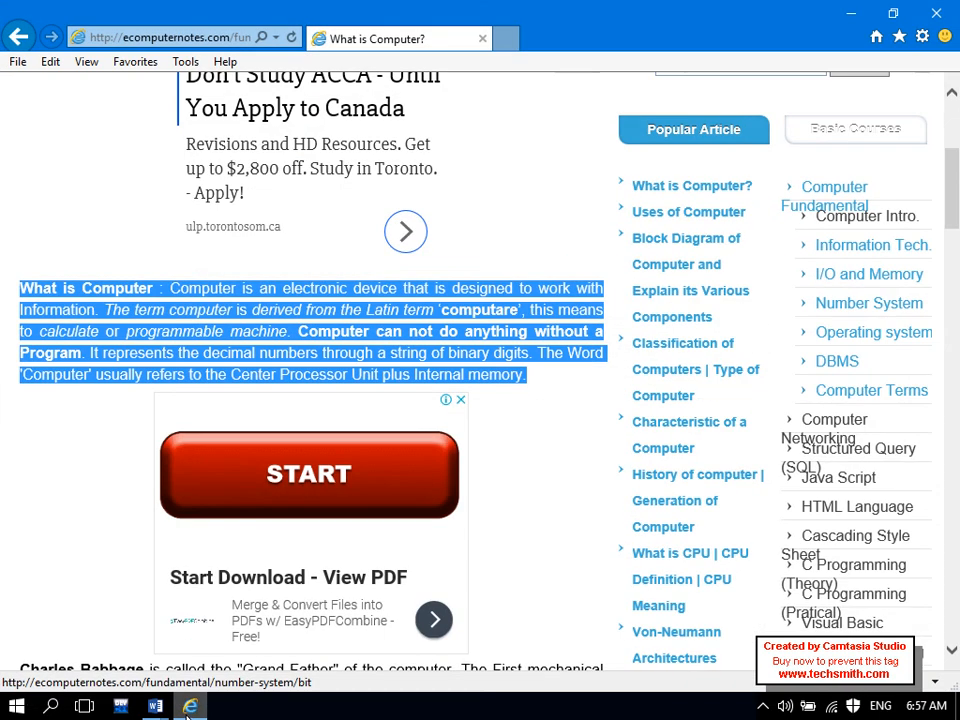
- Return to Document5, cancel a Paste Special attempt, and reopen the Paste choices
click(189, 708)
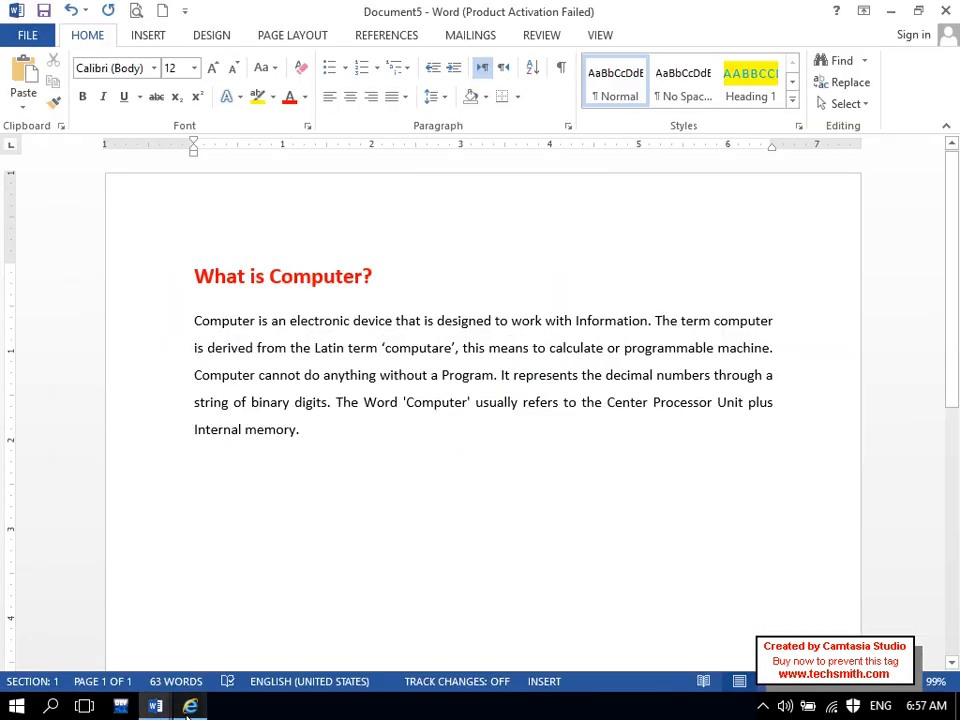
click(30, 108)
click(60, 180)
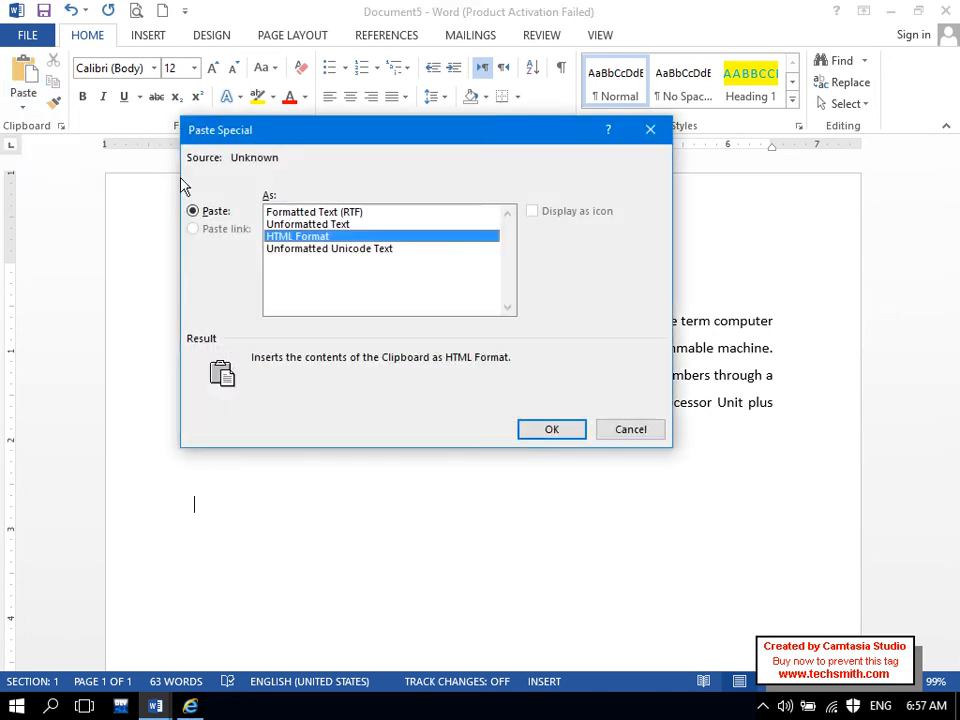
click(622, 427)
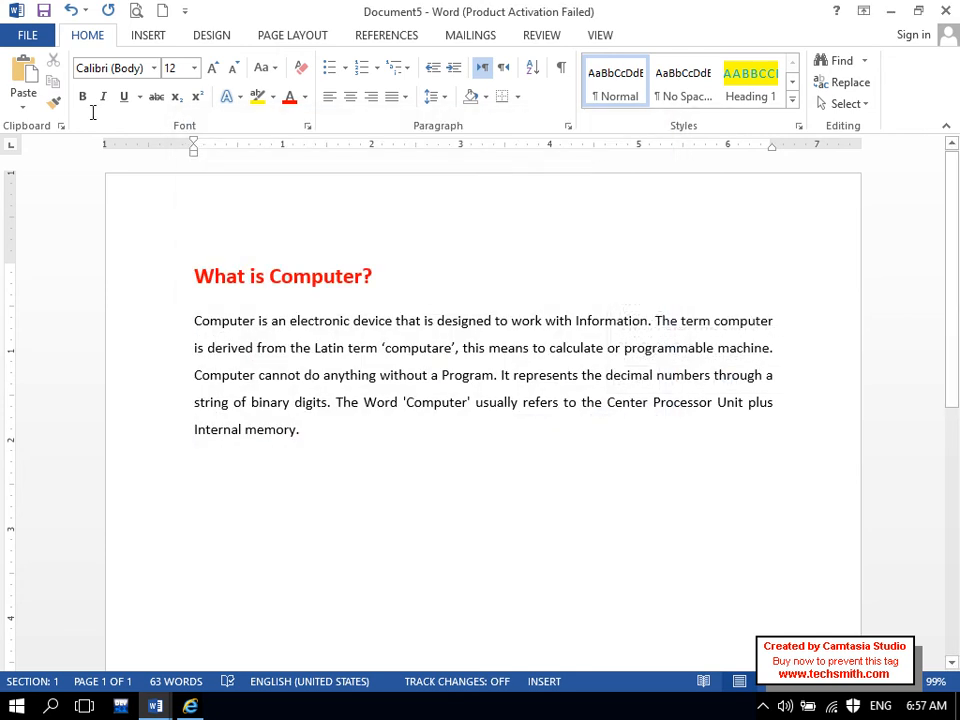
click(22, 101)
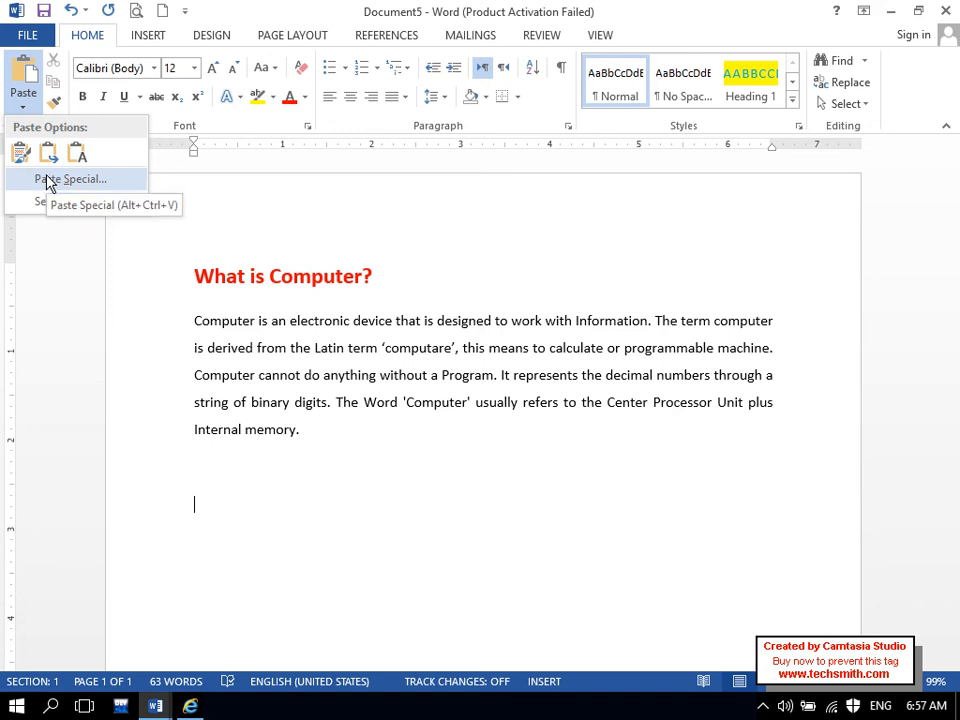